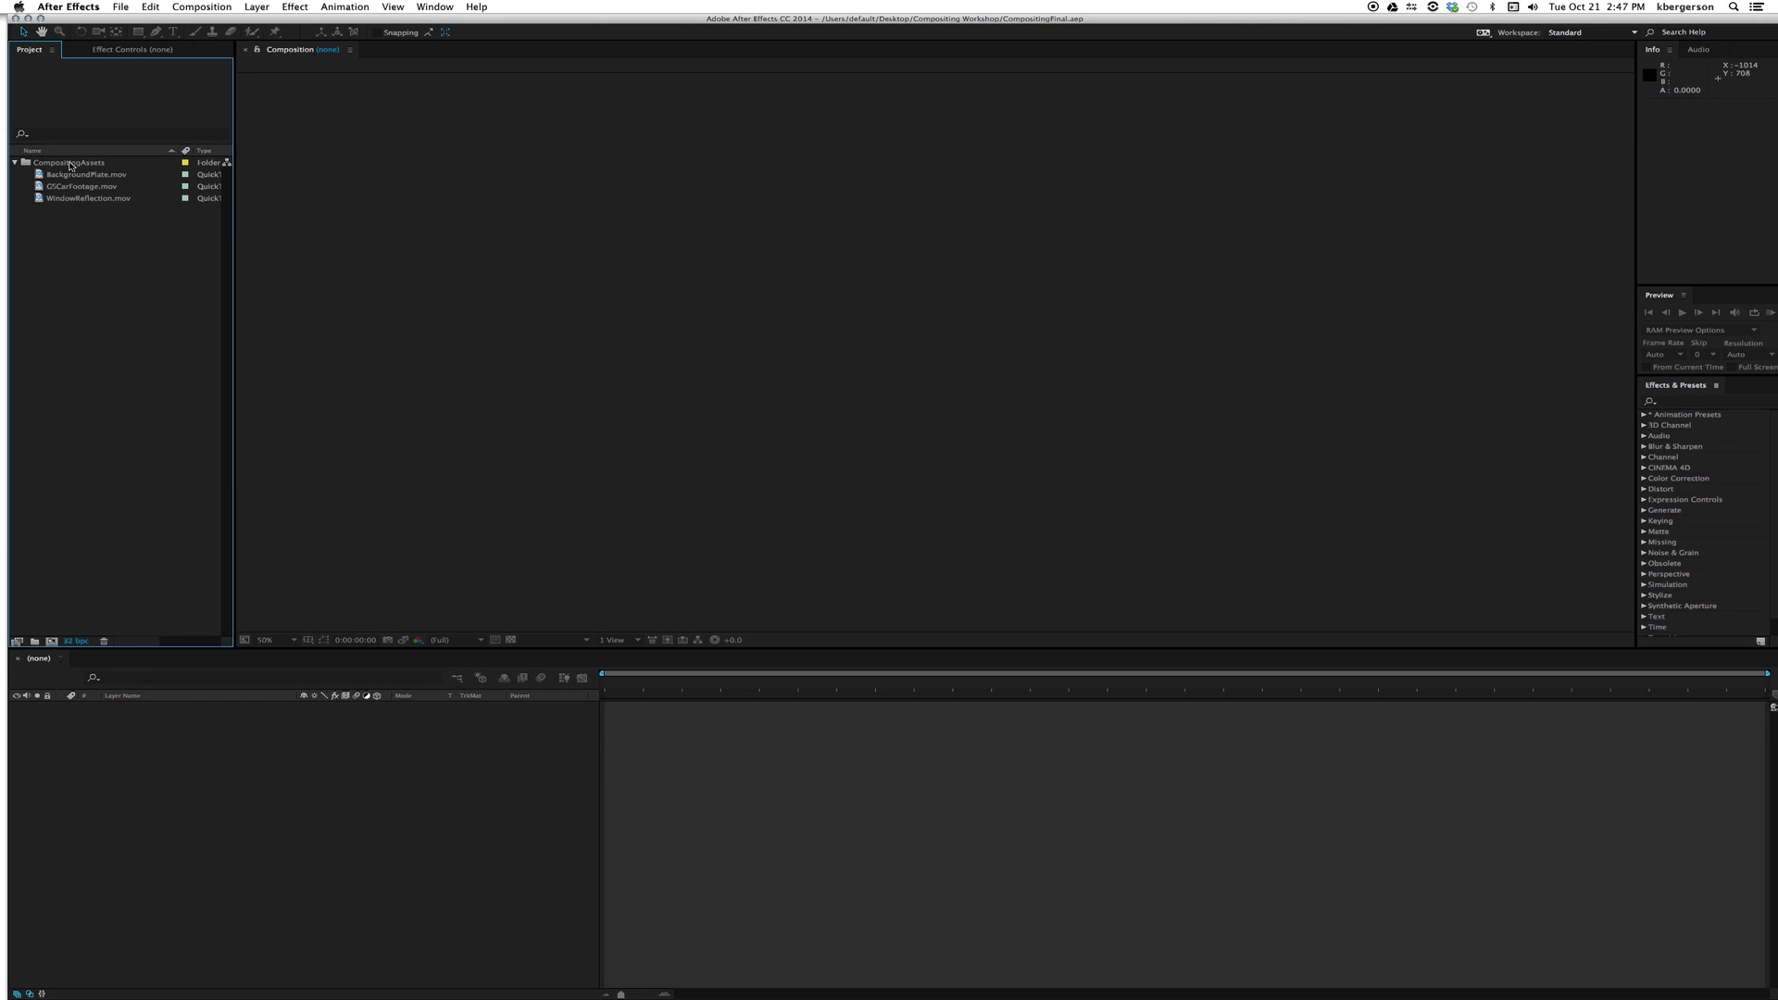
# Build a new composition from GSCarFootage.mov so the green-screen car clip is its only layer.
pyautogui.click(57, 187)
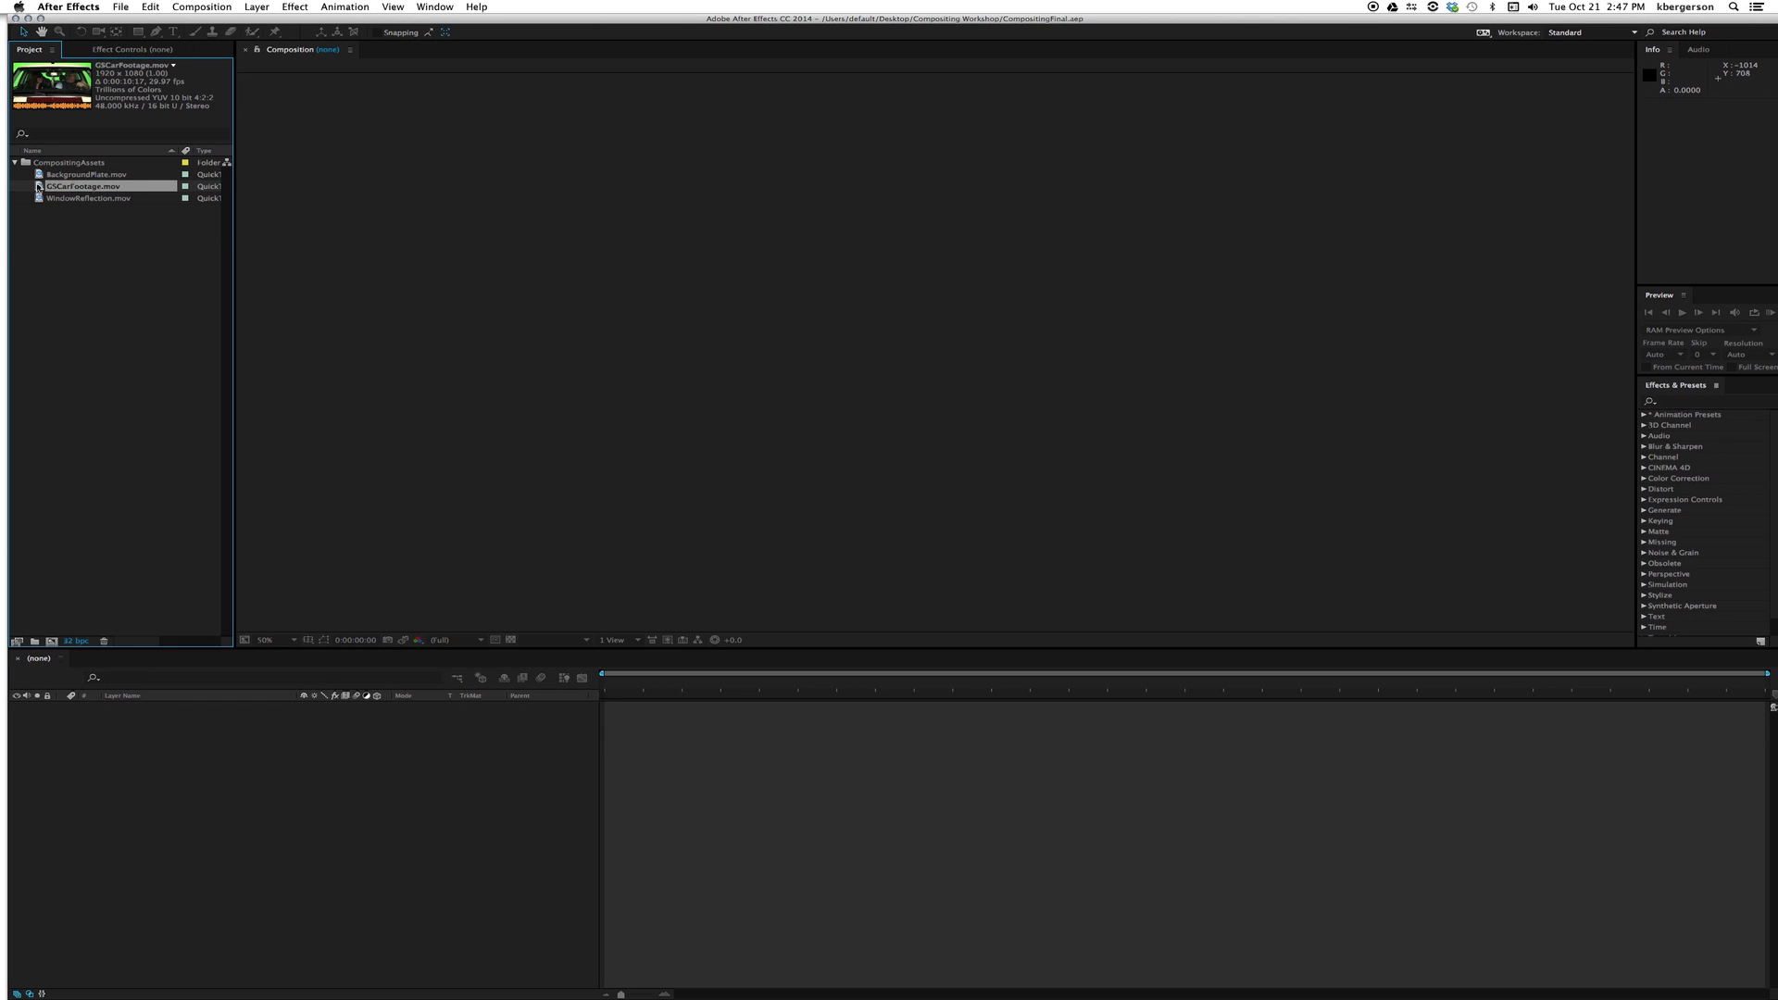
pyautogui.moveTo(38, 188); pyautogui.dragTo(39, 189)
pyautogui.moveTo(39, 188); pyautogui.dragTo(53, 643)
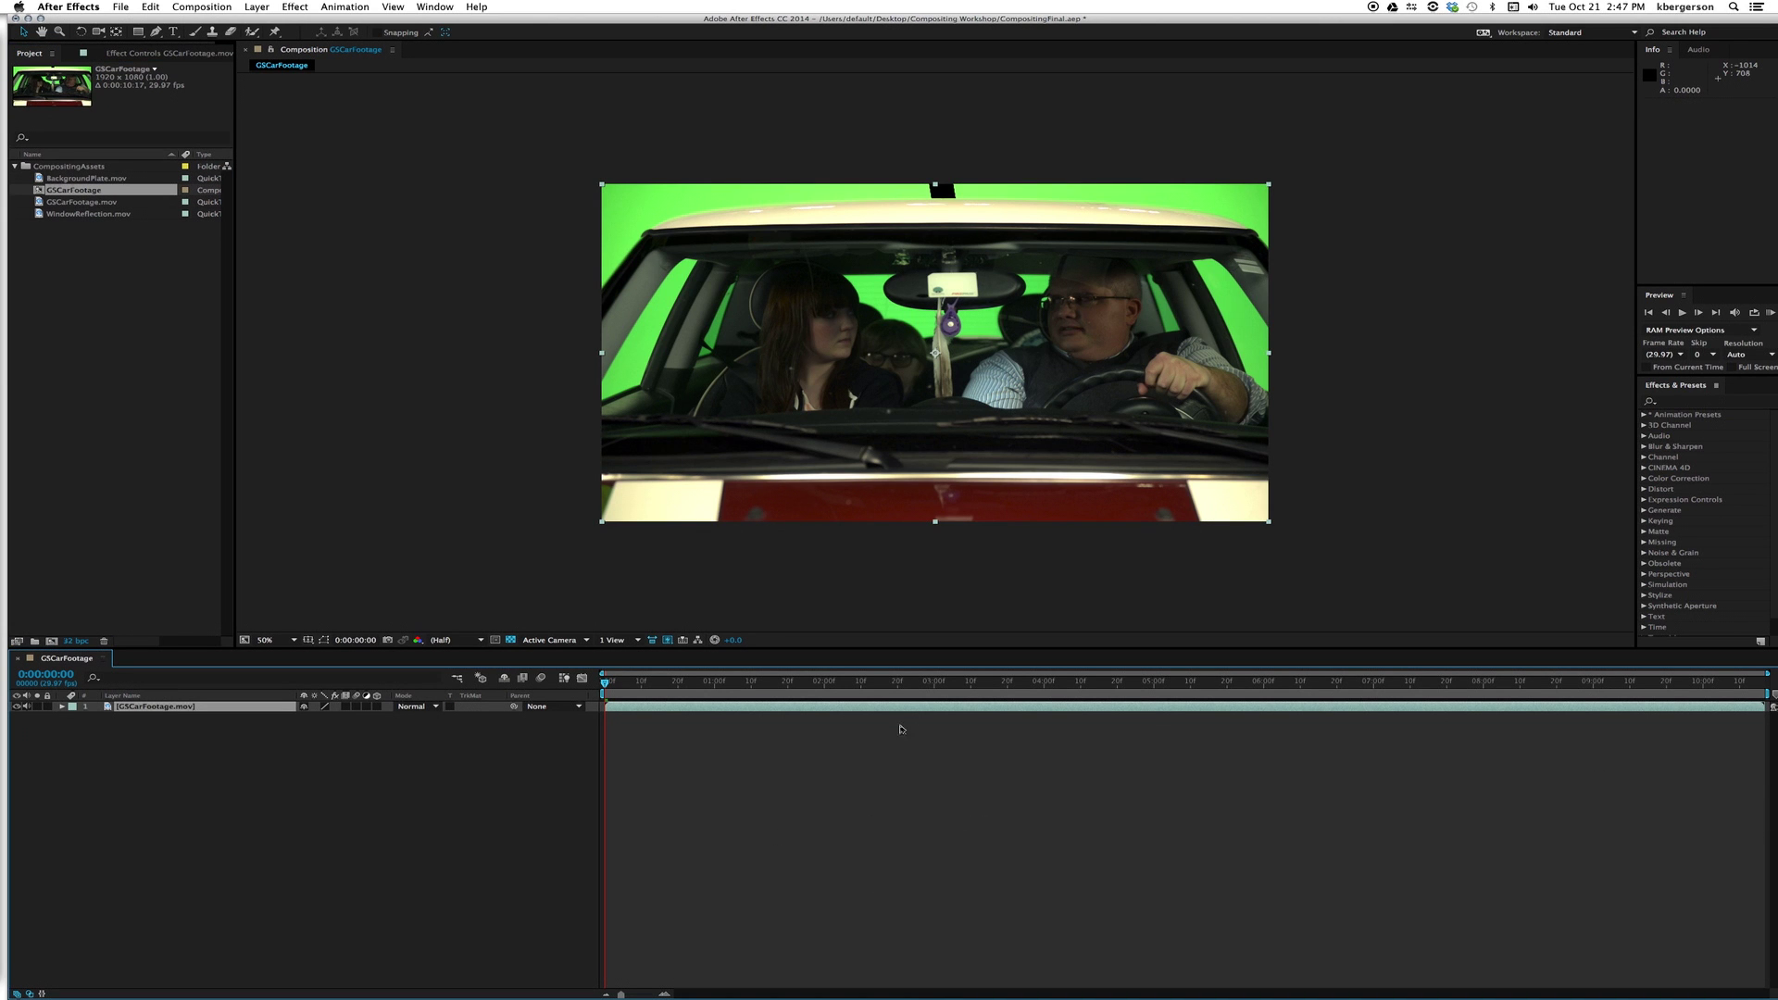
pyautogui.press('KP_0')
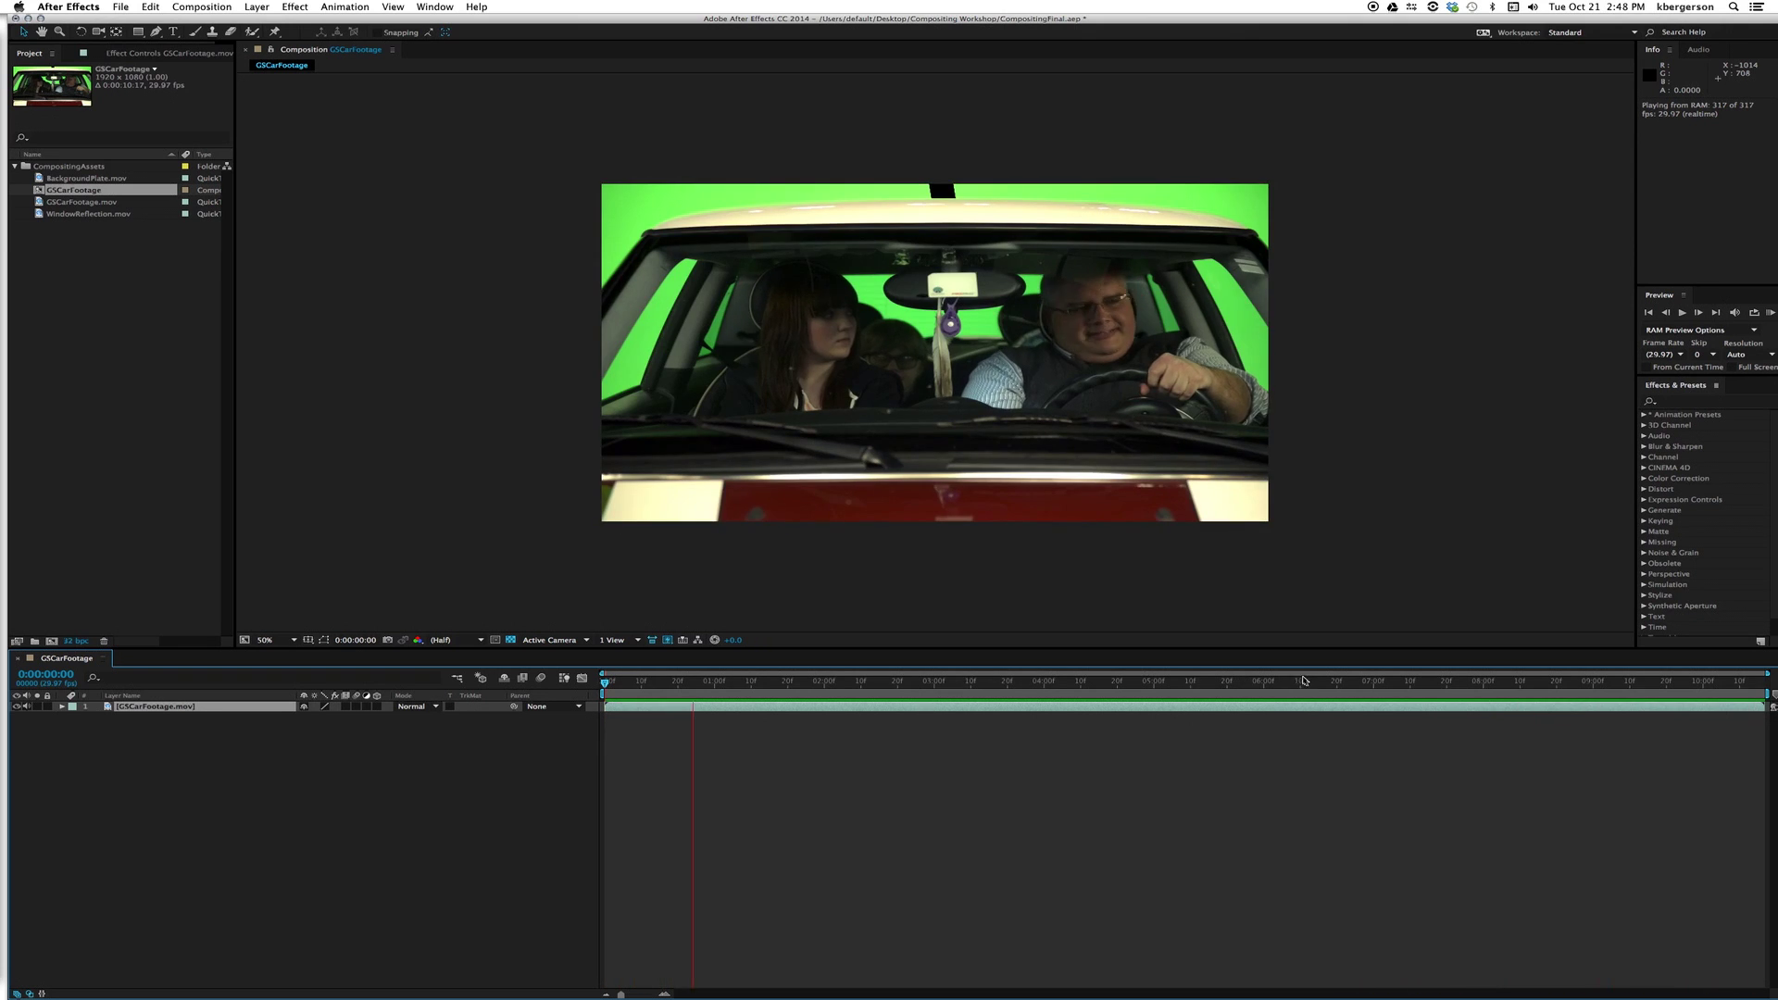
pyautogui.press('space')
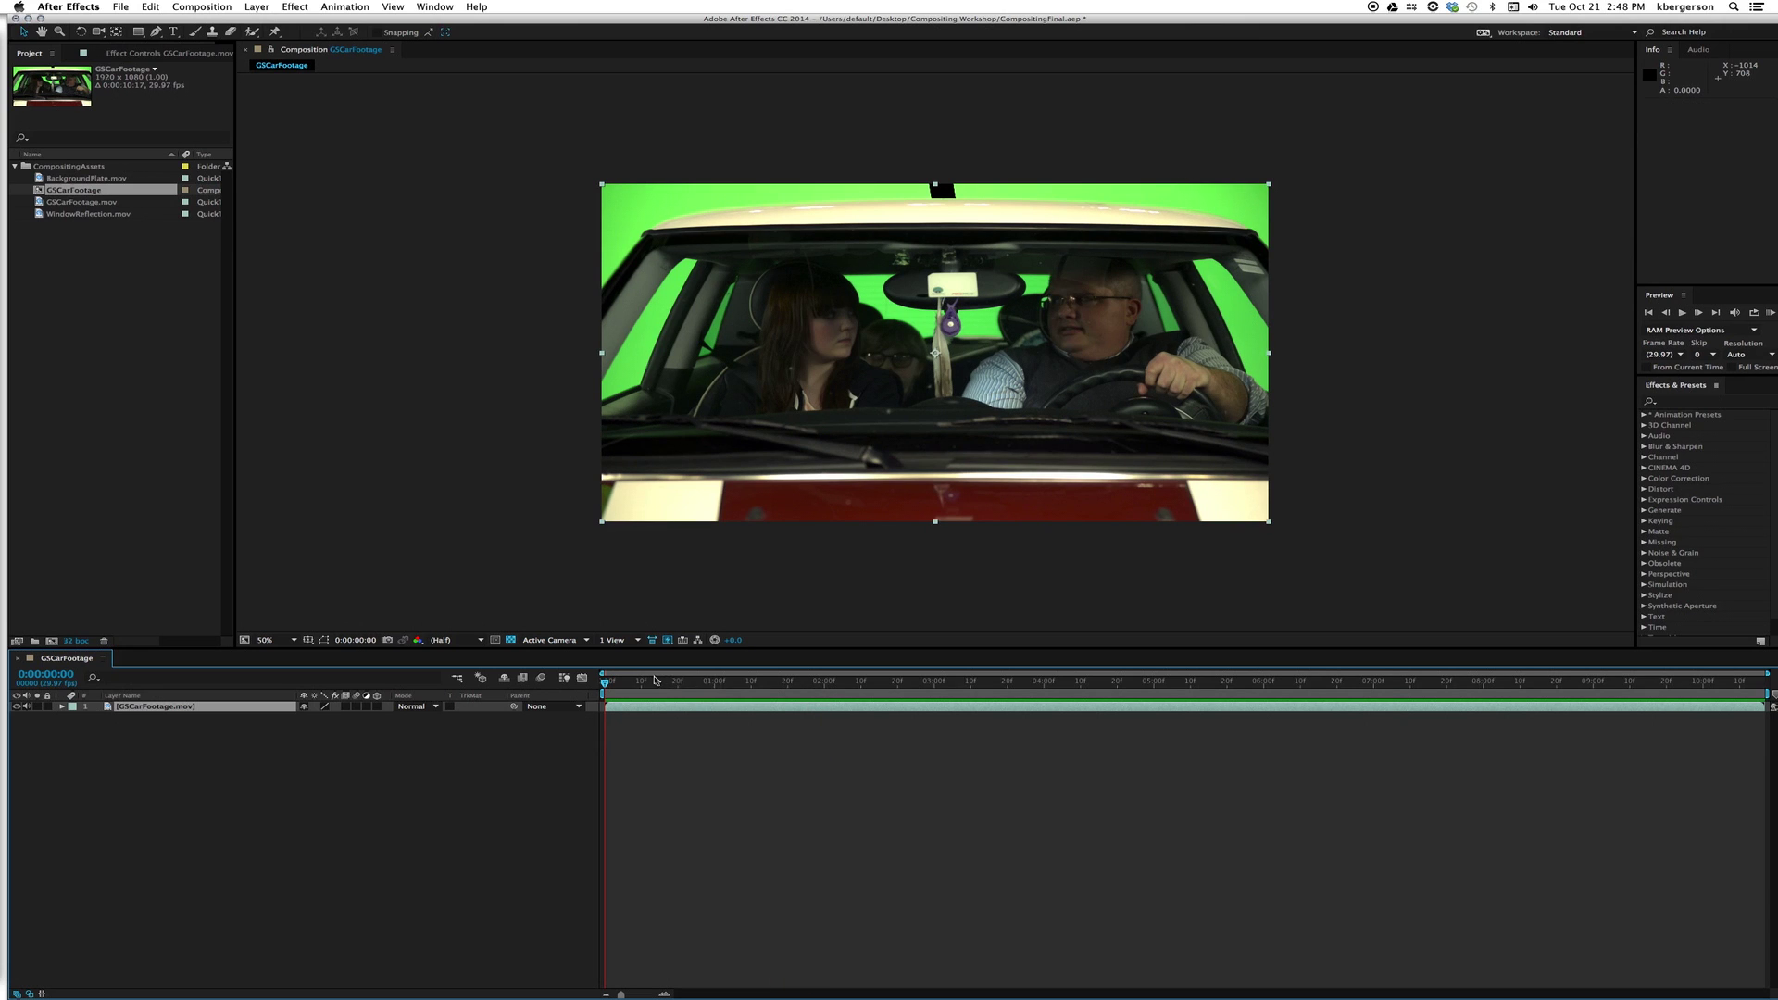
pyautogui.press('space')
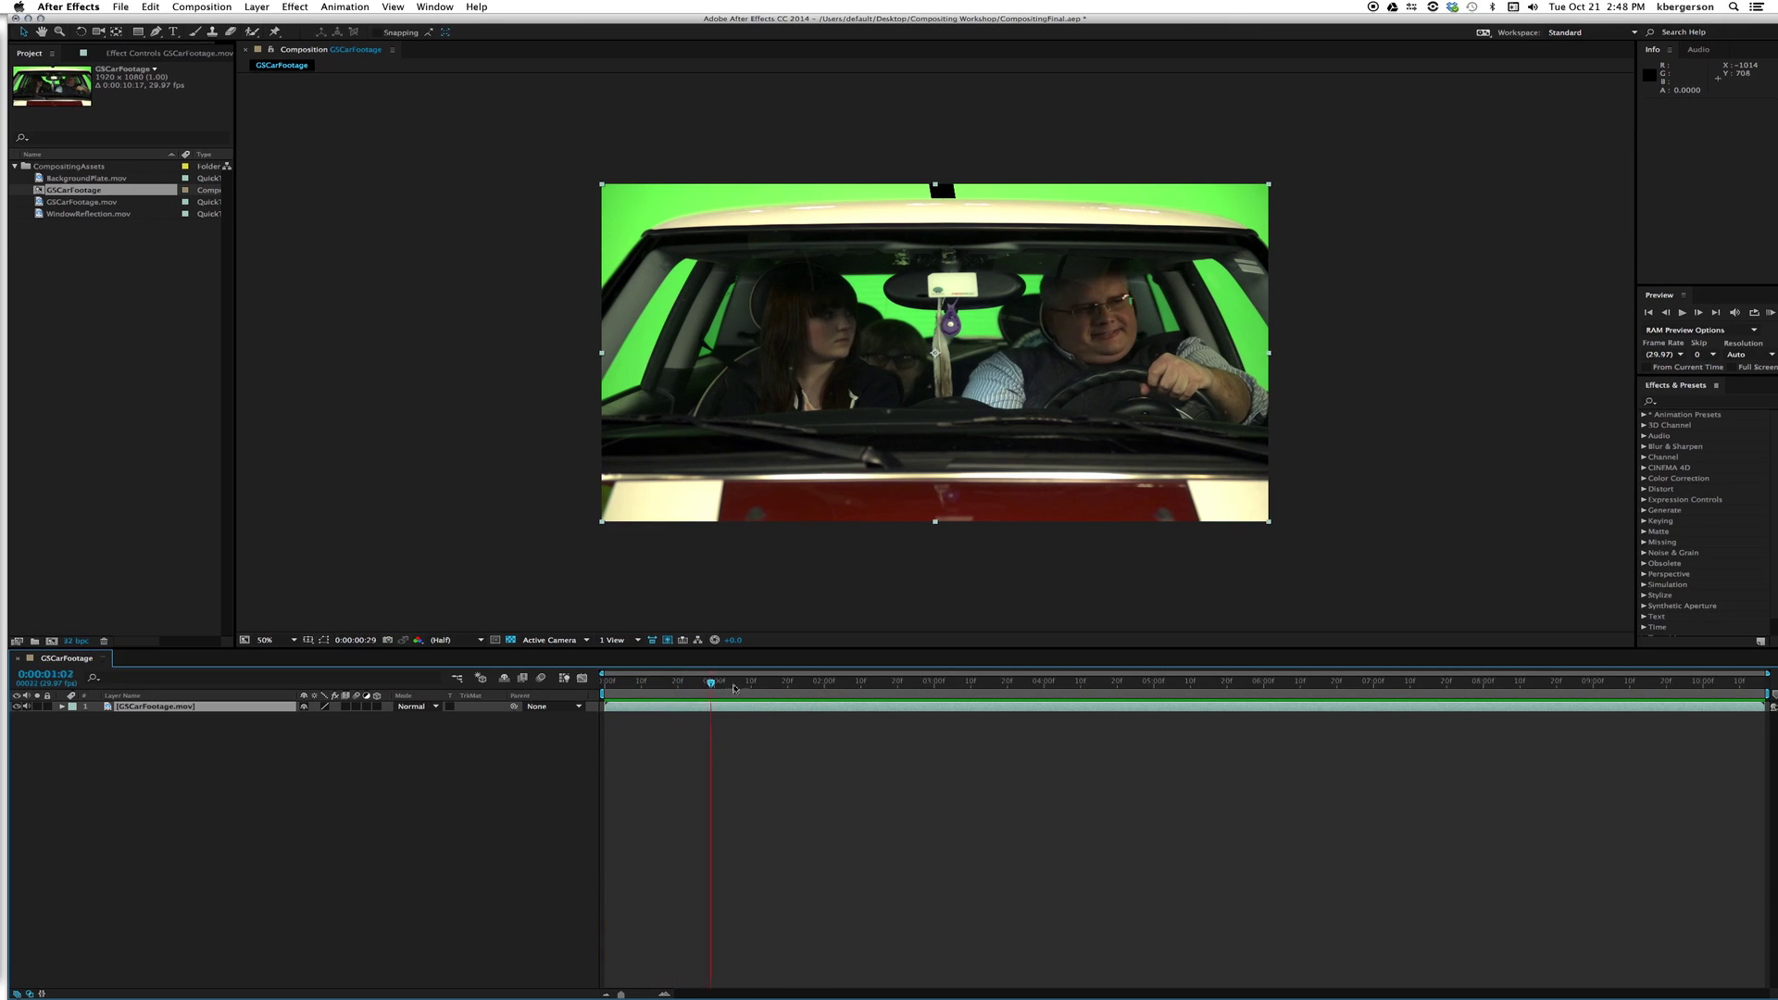
pyautogui.moveTo(735, 688); pyautogui.dragTo(582, 704)
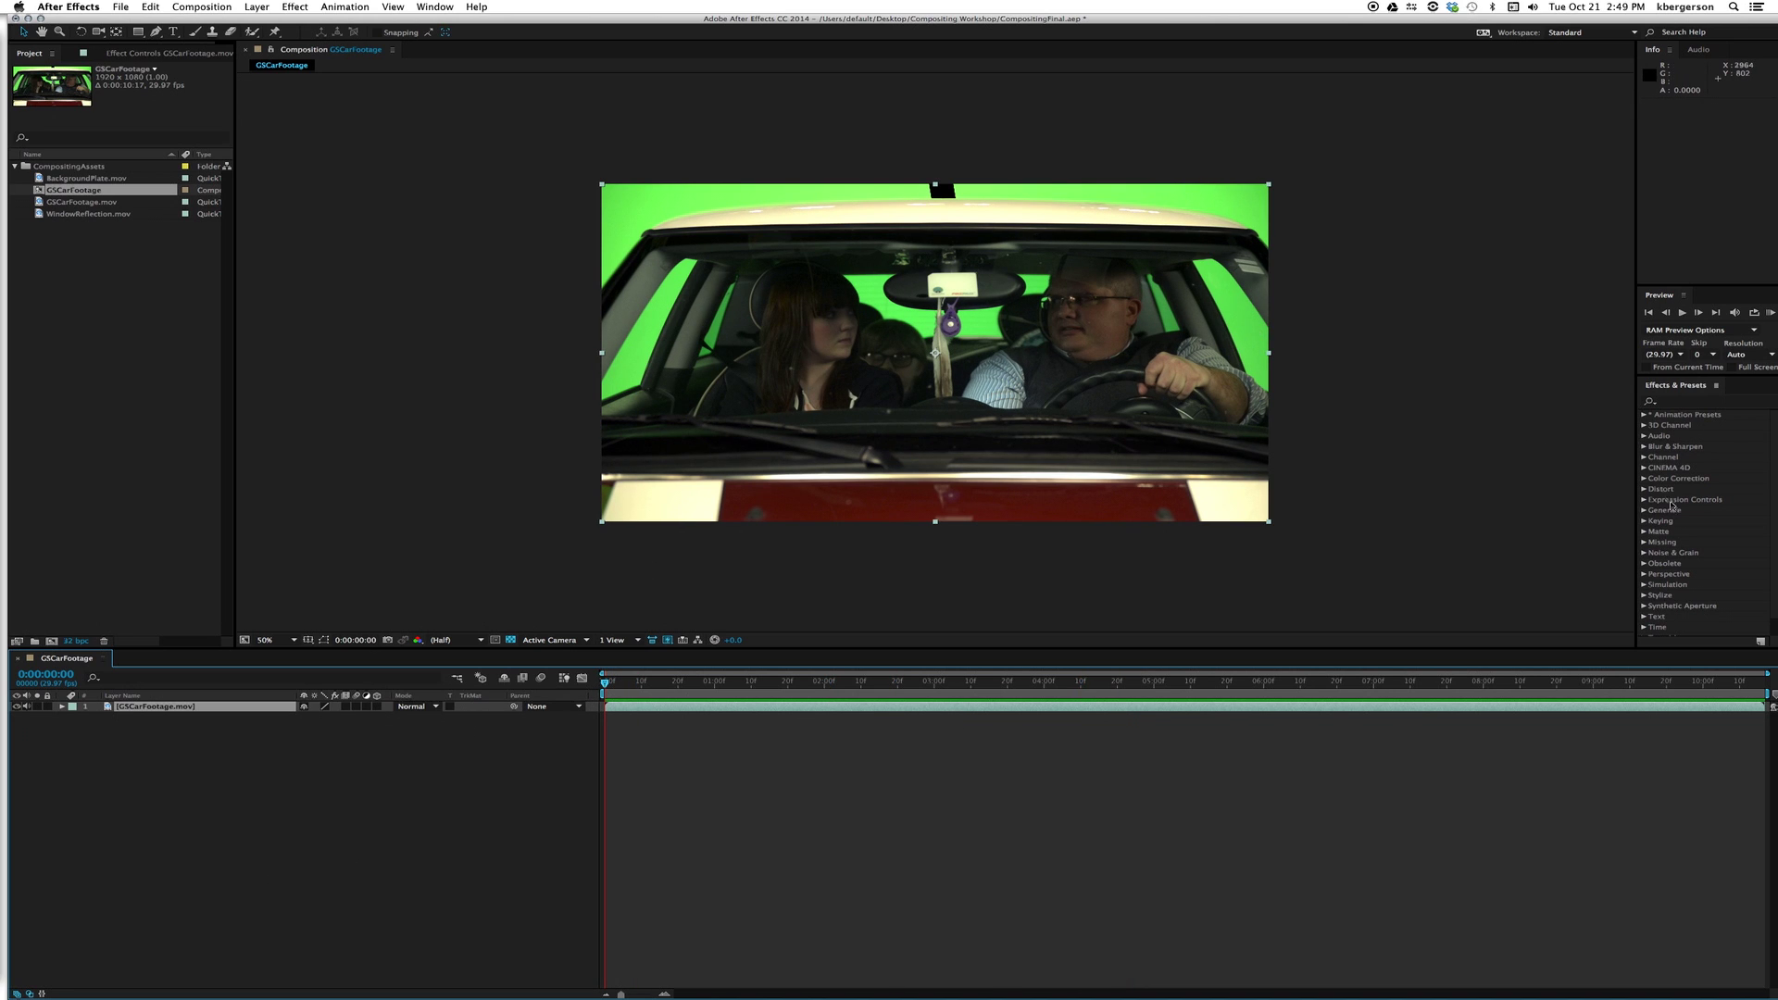
# Apply Keylight (1.2) from the Keying effects to the GSCarFootage layer.
pyautogui.click(1646, 520)
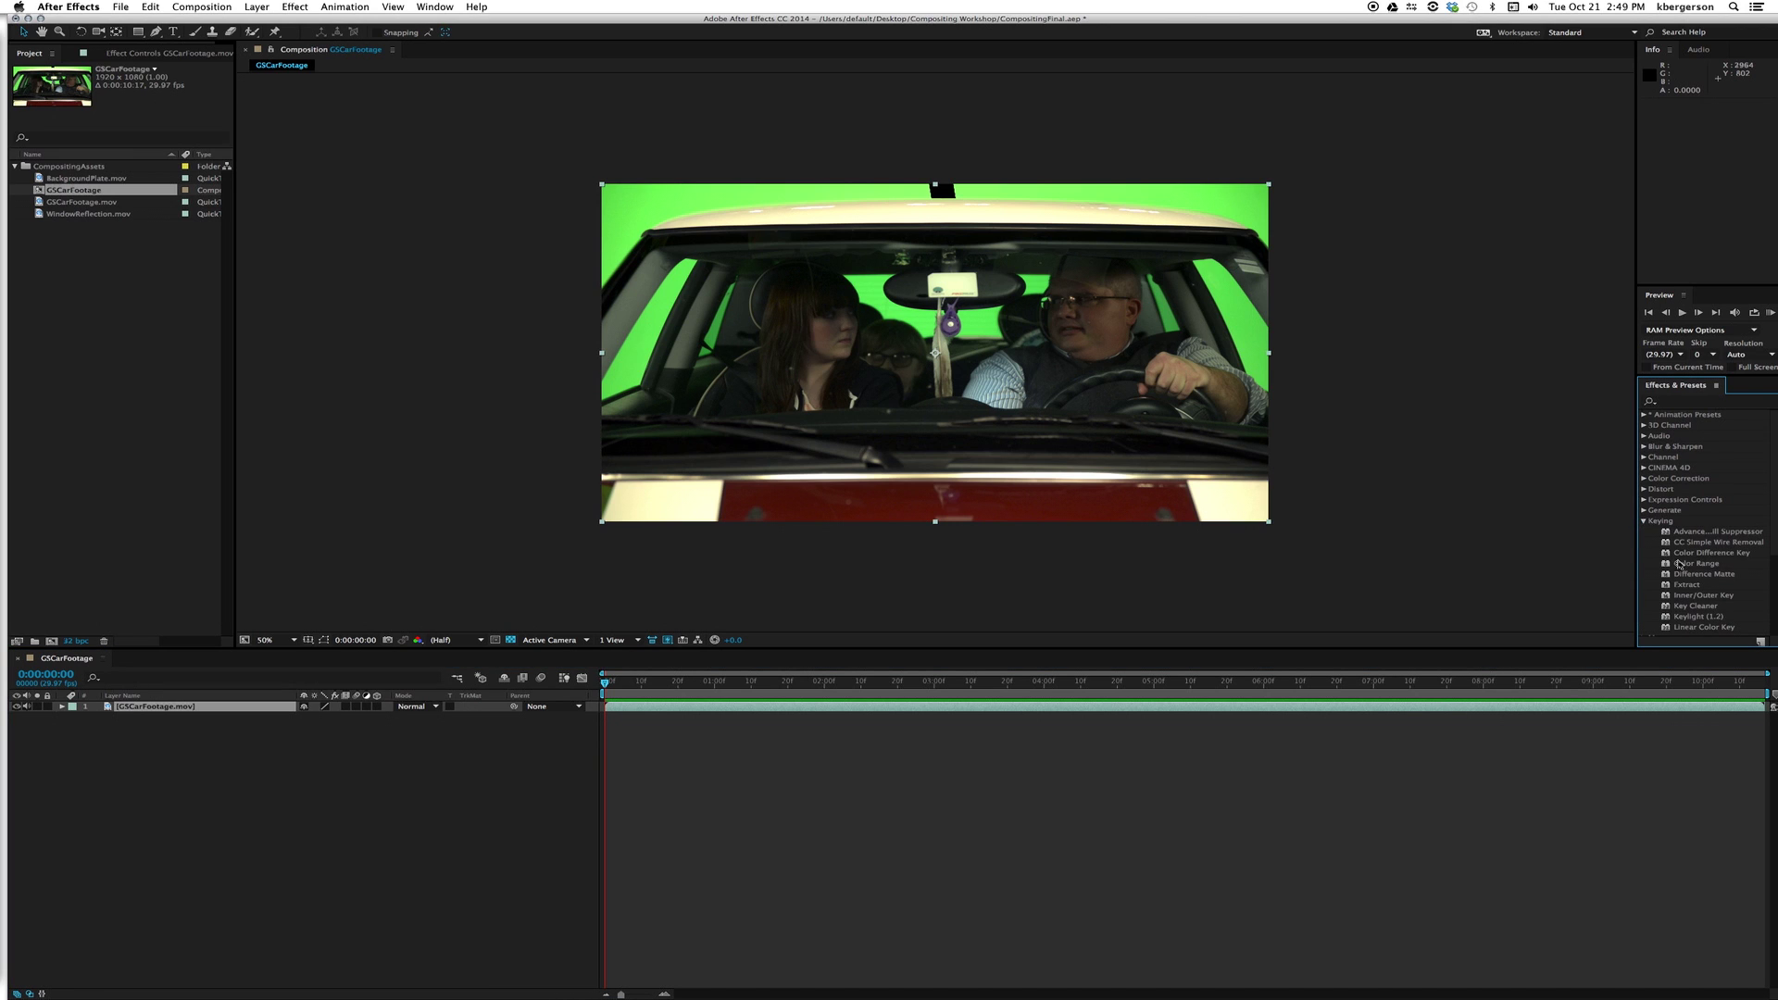
pyautogui.scroll(-3, 1679, 562)
pyautogui.moveTo(1673, 593); pyautogui.dragTo(1509, 715)
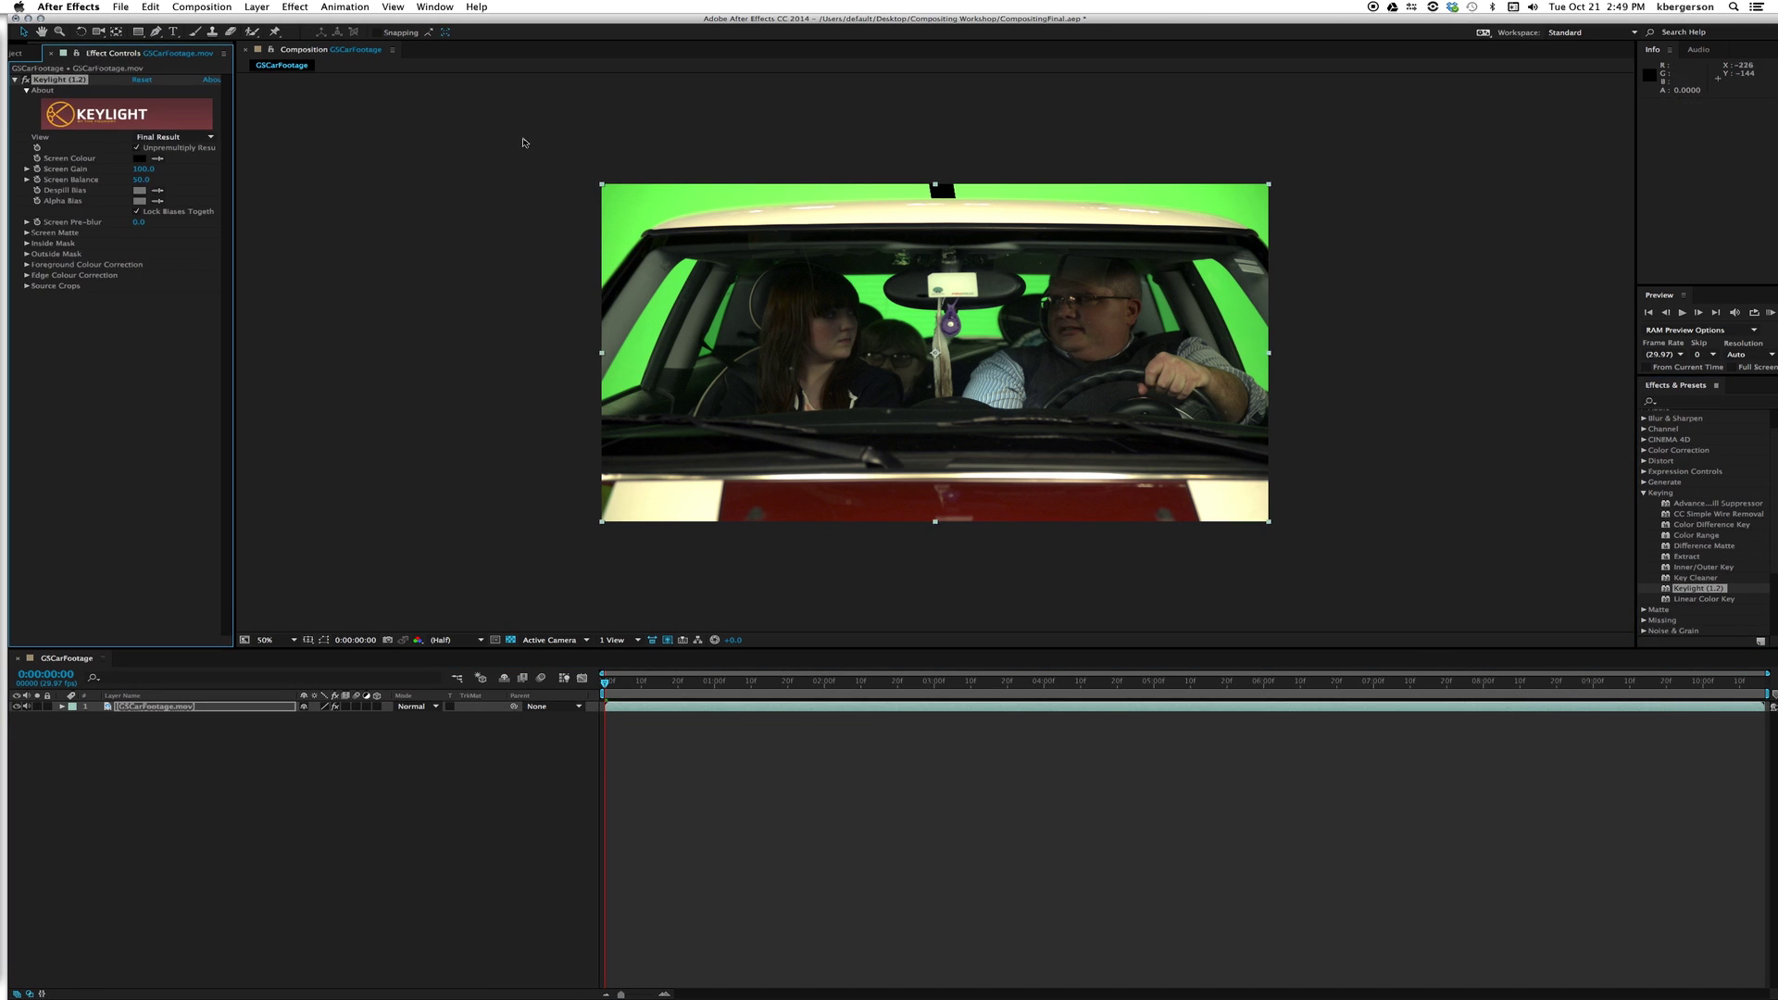
# Sample the green backdrop as Keylight's Screen Colour.
pyautogui.click(157, 159)
pyautogui.click(871, 300)
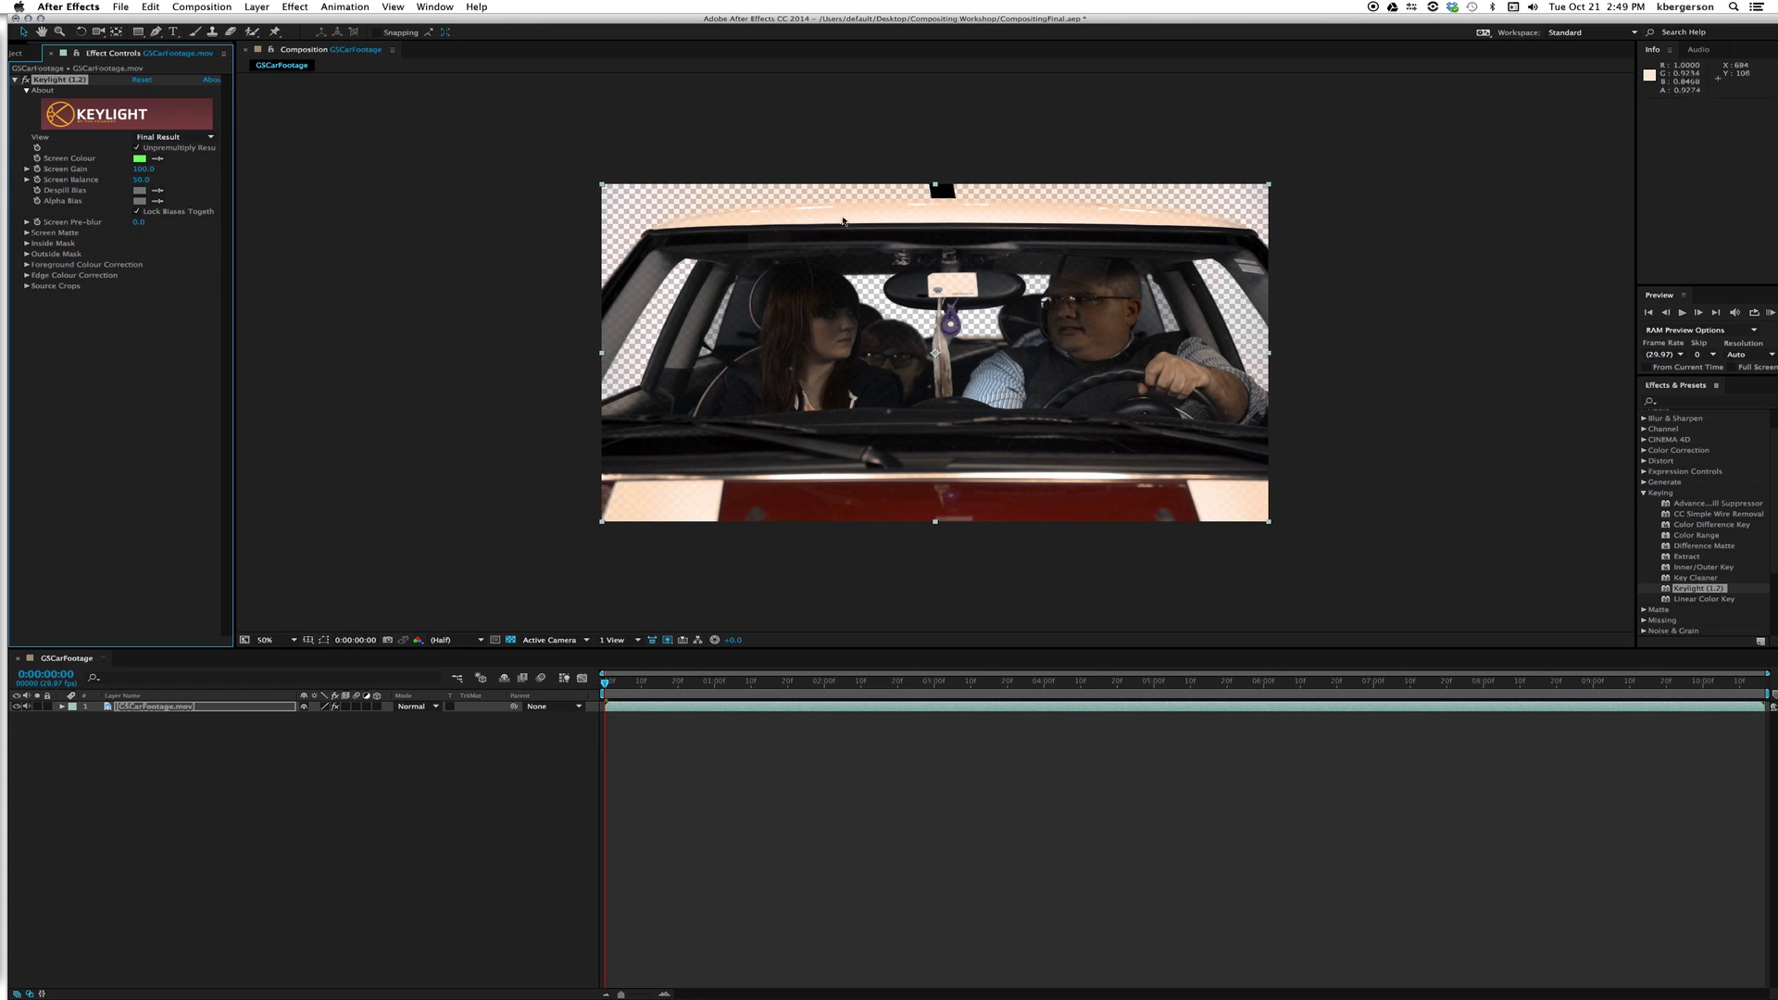
pyautogui.click(199, 137)
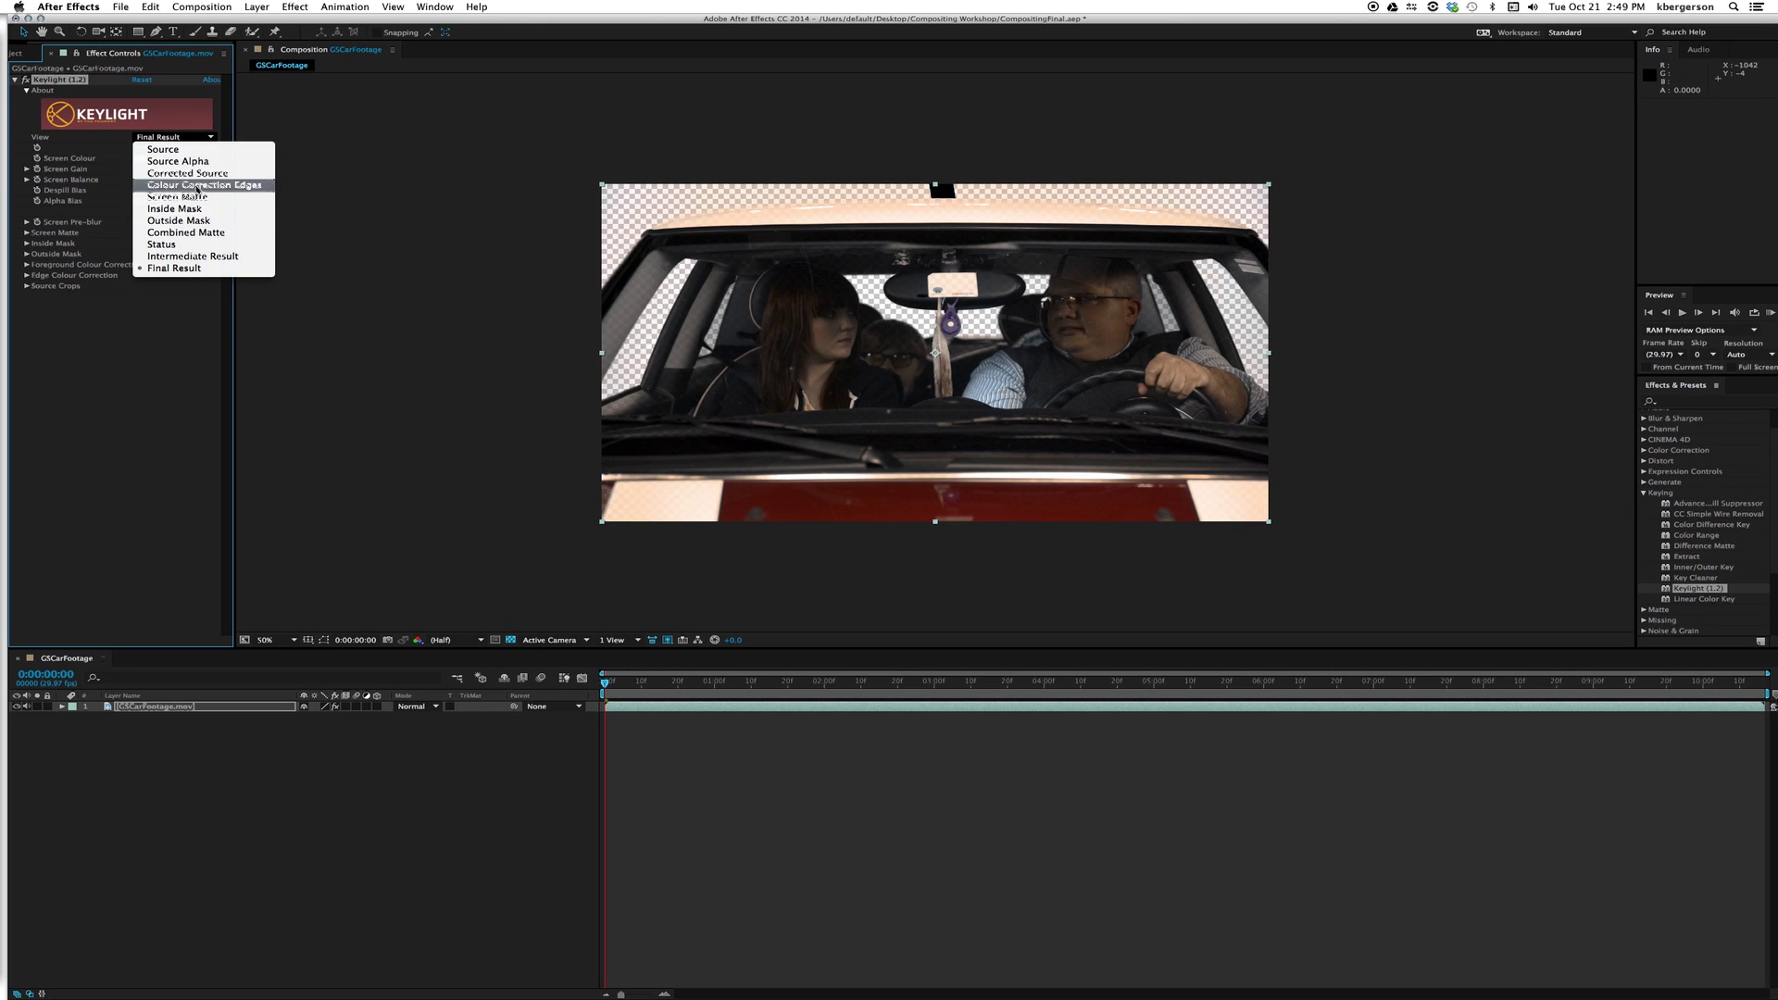
# In Screen Matte view, raise Clip Black to about 38 and lower Clip White to about 81.
pyautogui.click(167, 196)
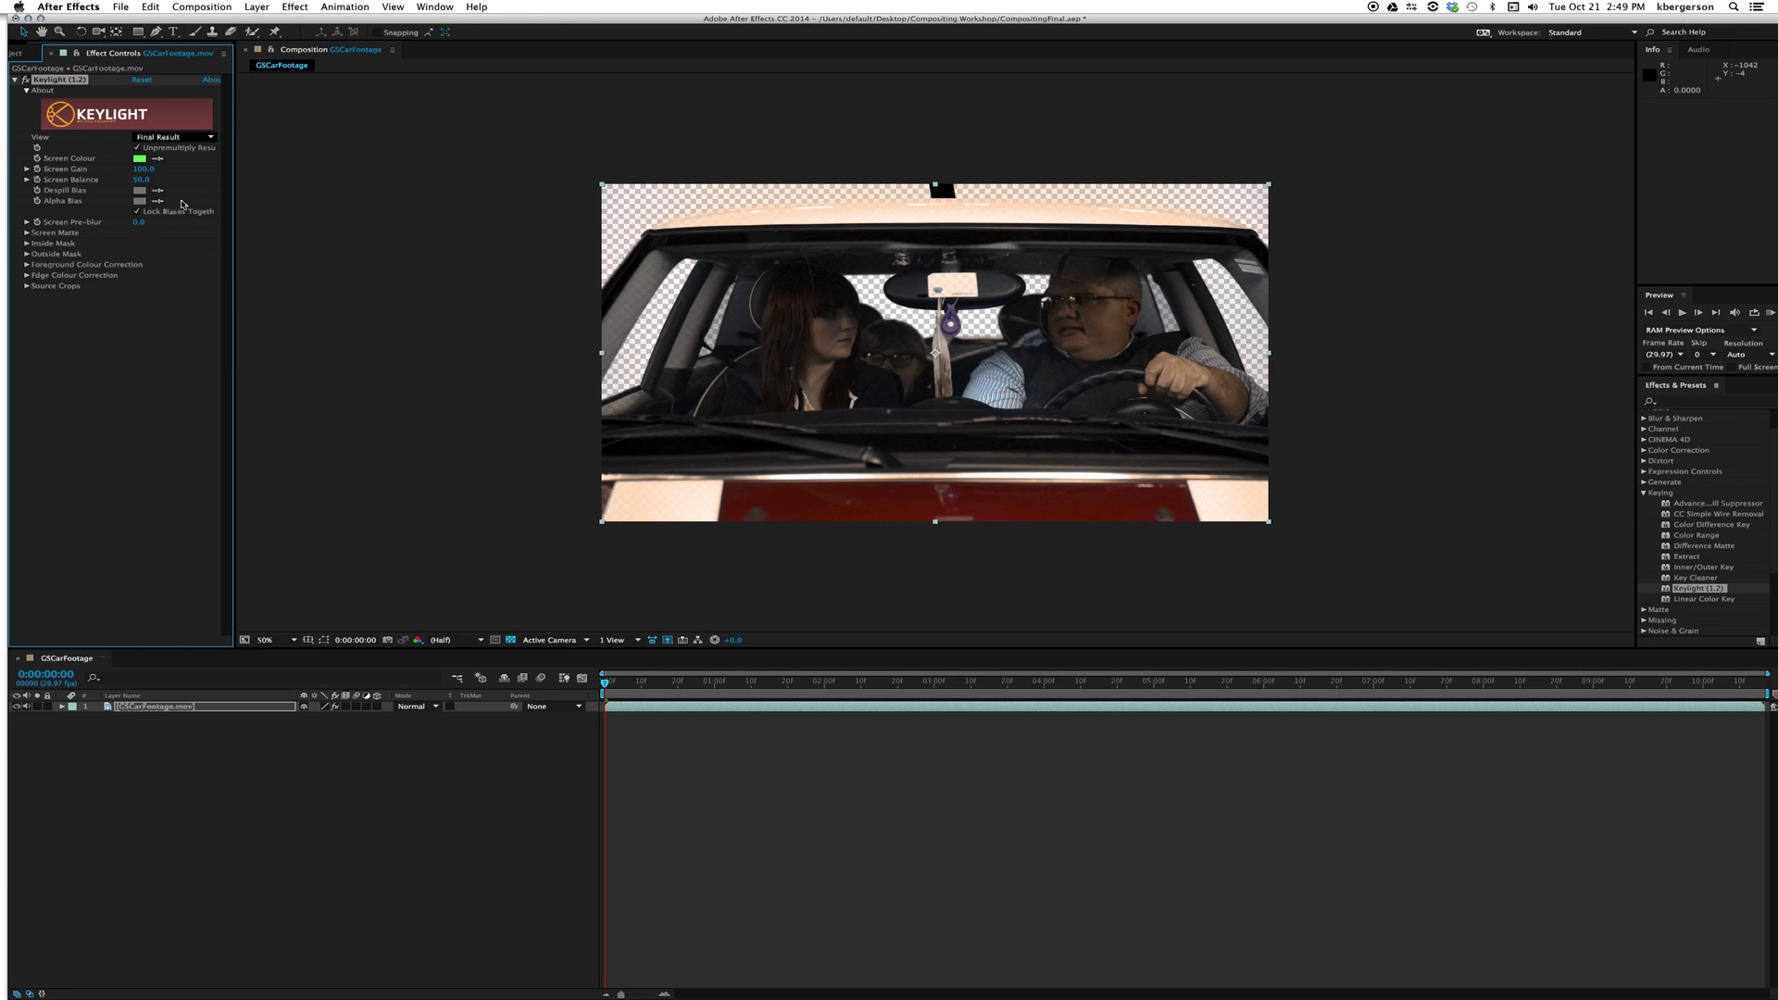
pyautogui.click(26, 233)
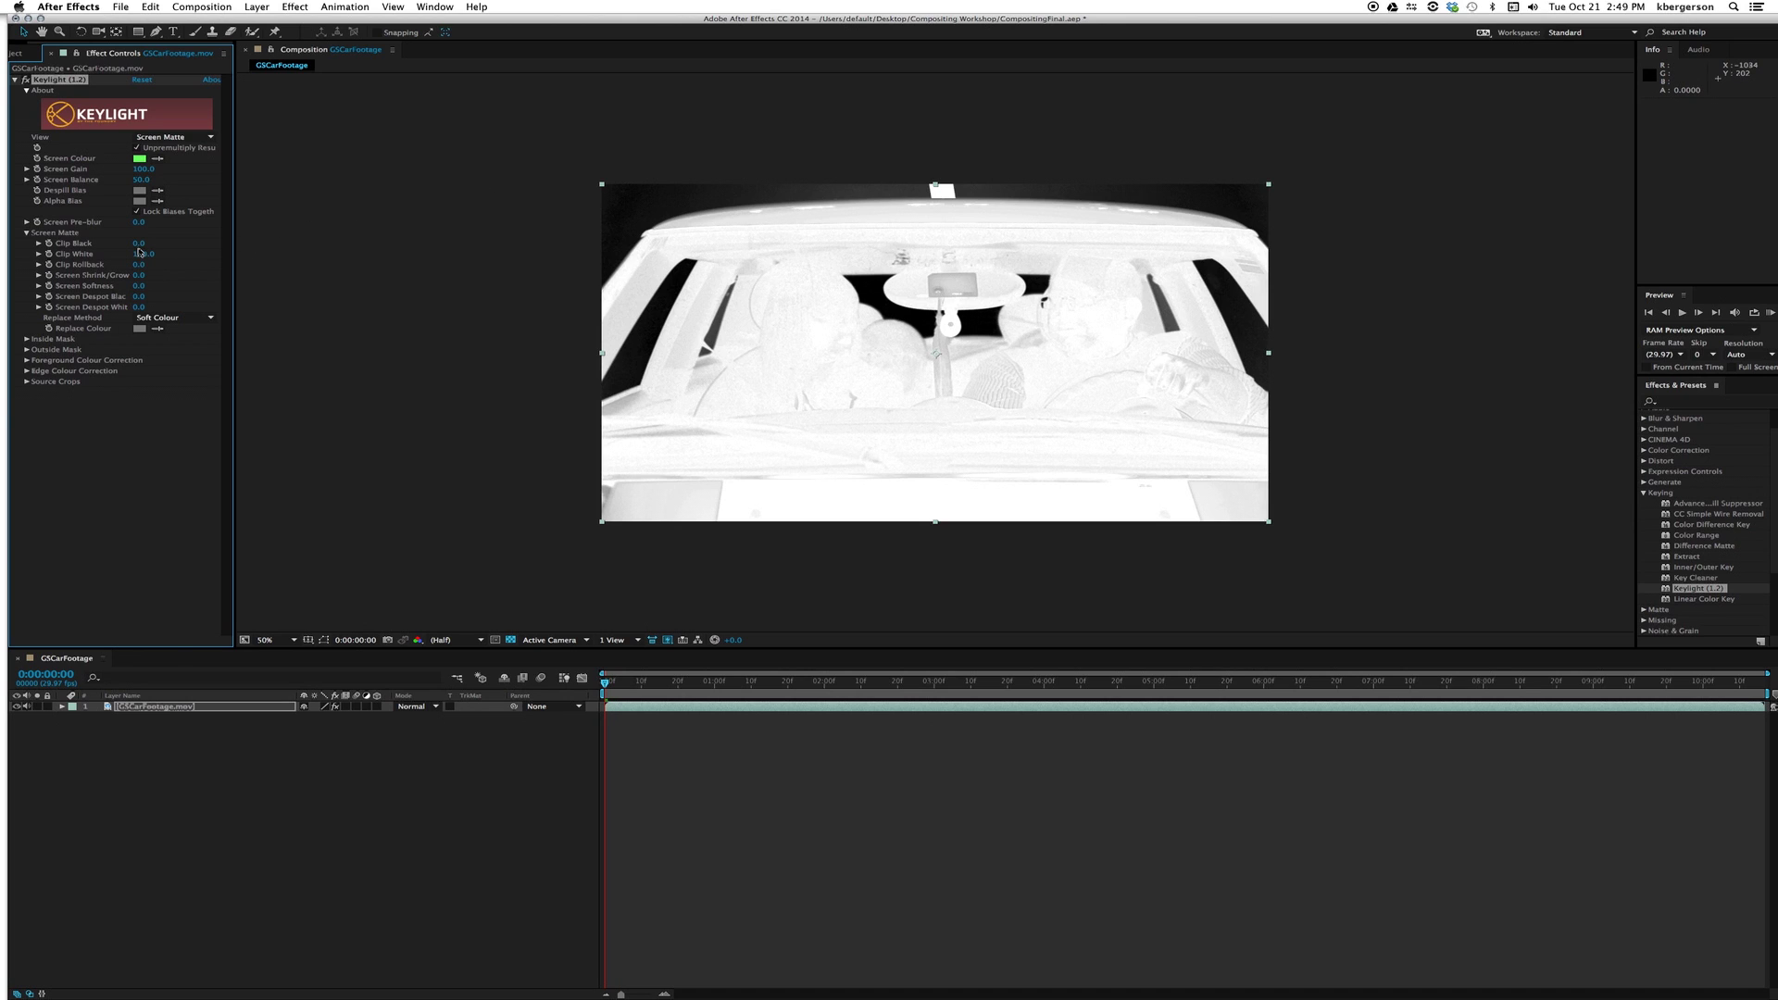
pyautogui.moveTo(139, 243); pyautogui.dragTo(147, 244)
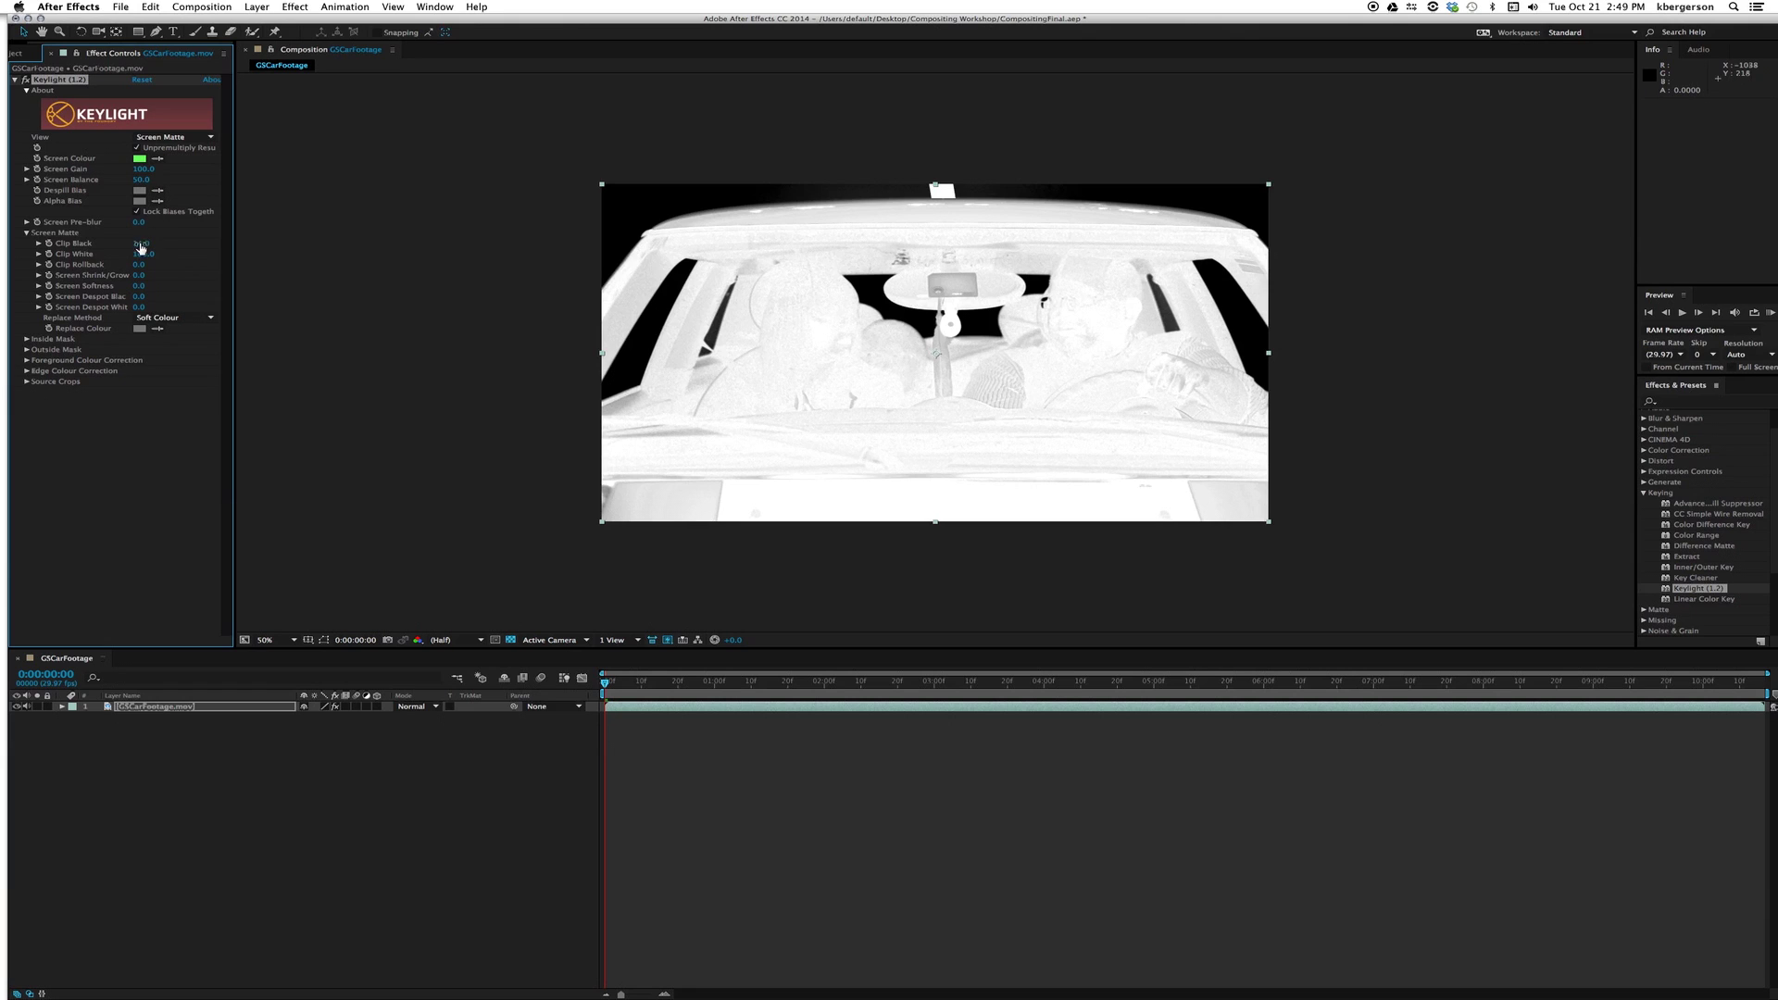
pyautogui.moveTo(141, 242); pyautogui.dragTo(148, 242)
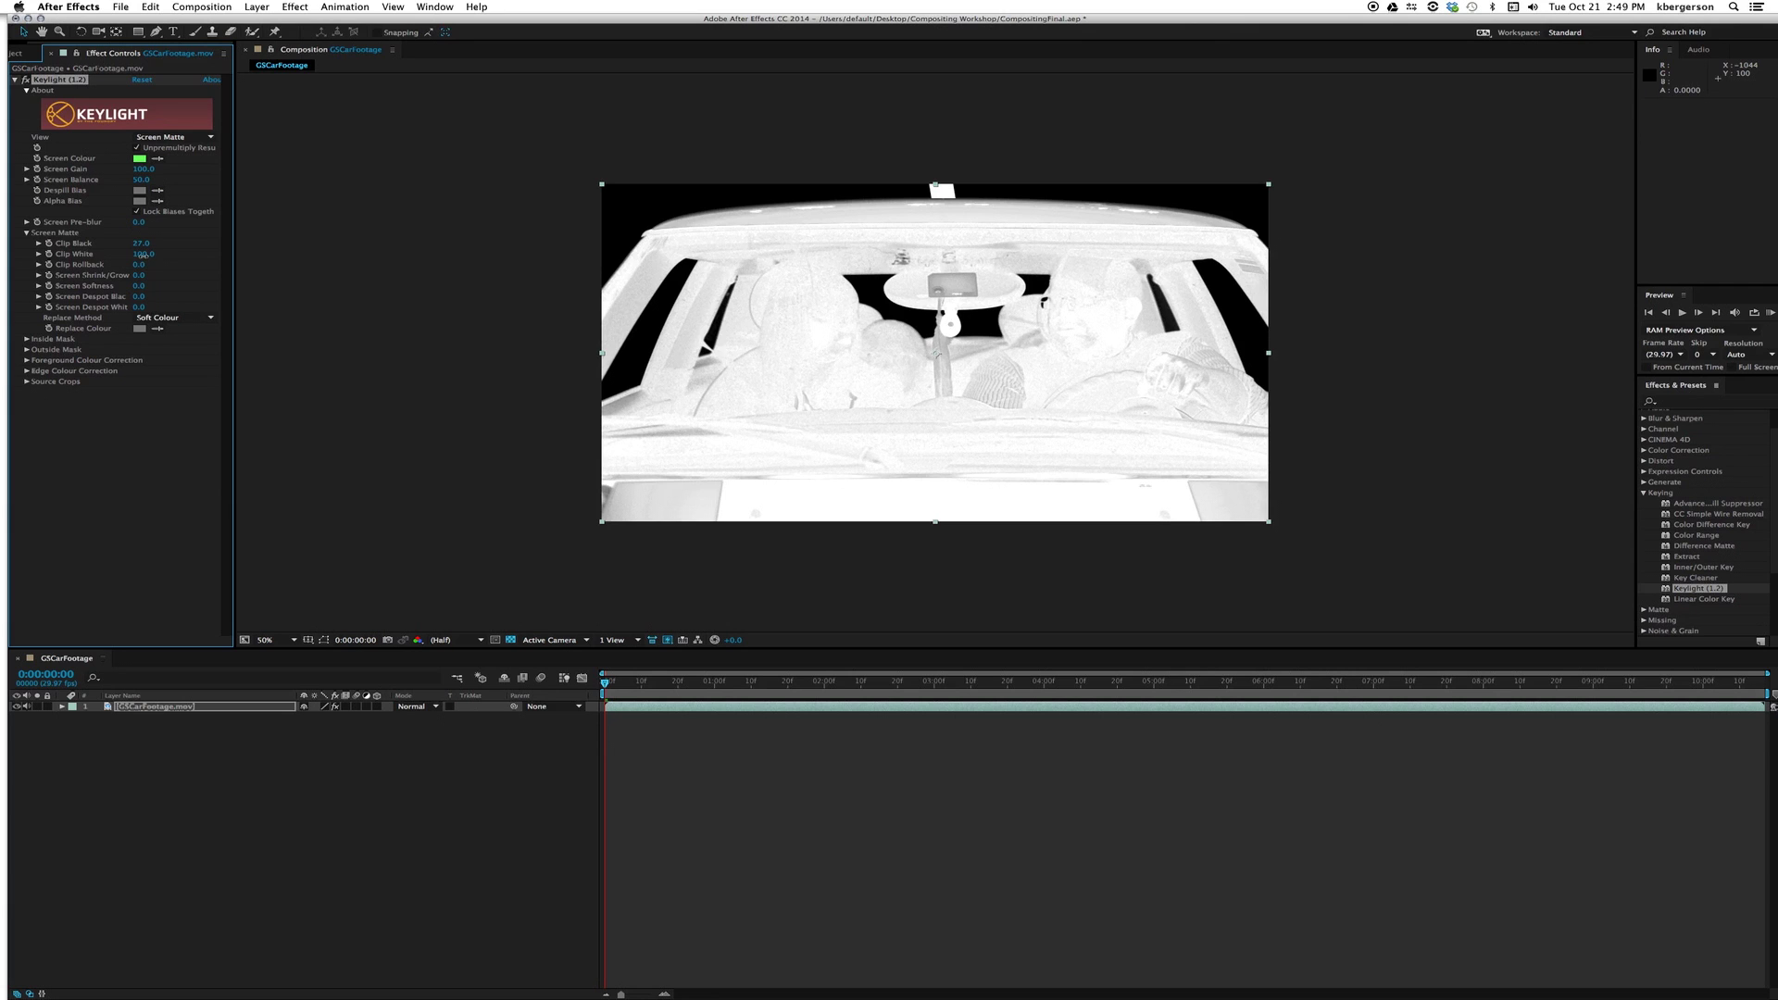
pyautogui.moveTo(142, 255); pyautogui.dragTo(120, 259)
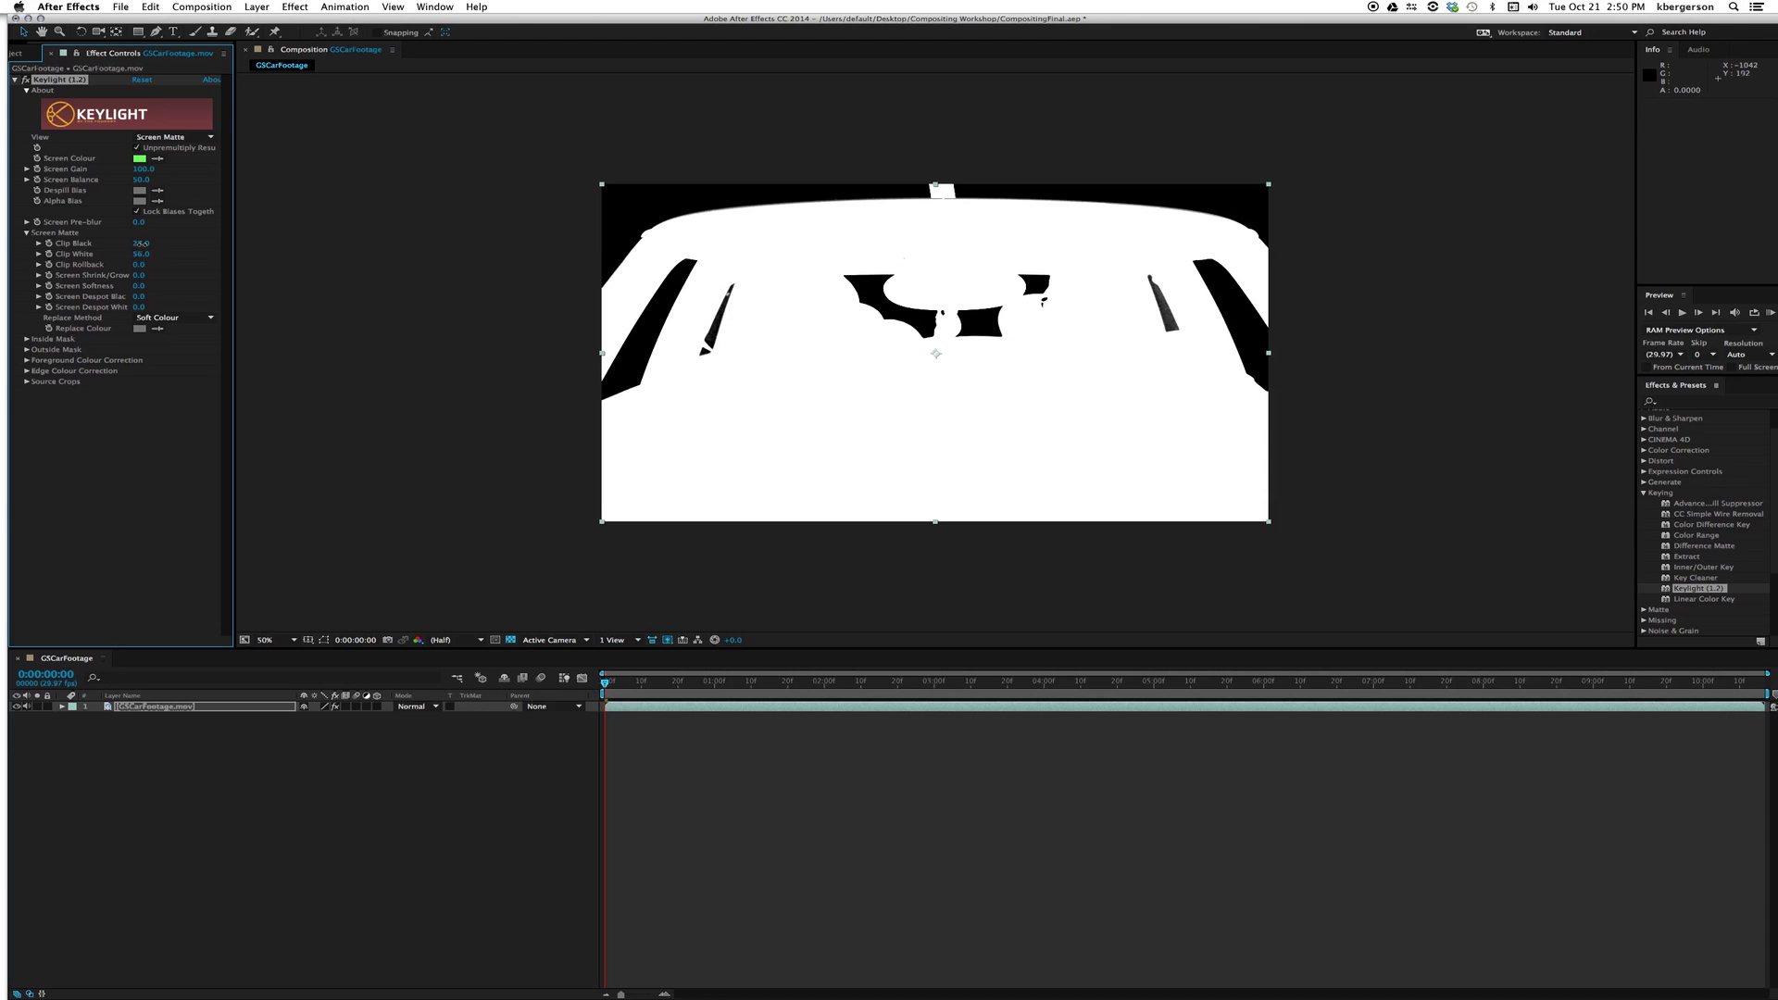
pyautogui.moveTo(147, 243); pyautogui.dragTo(150, 244)
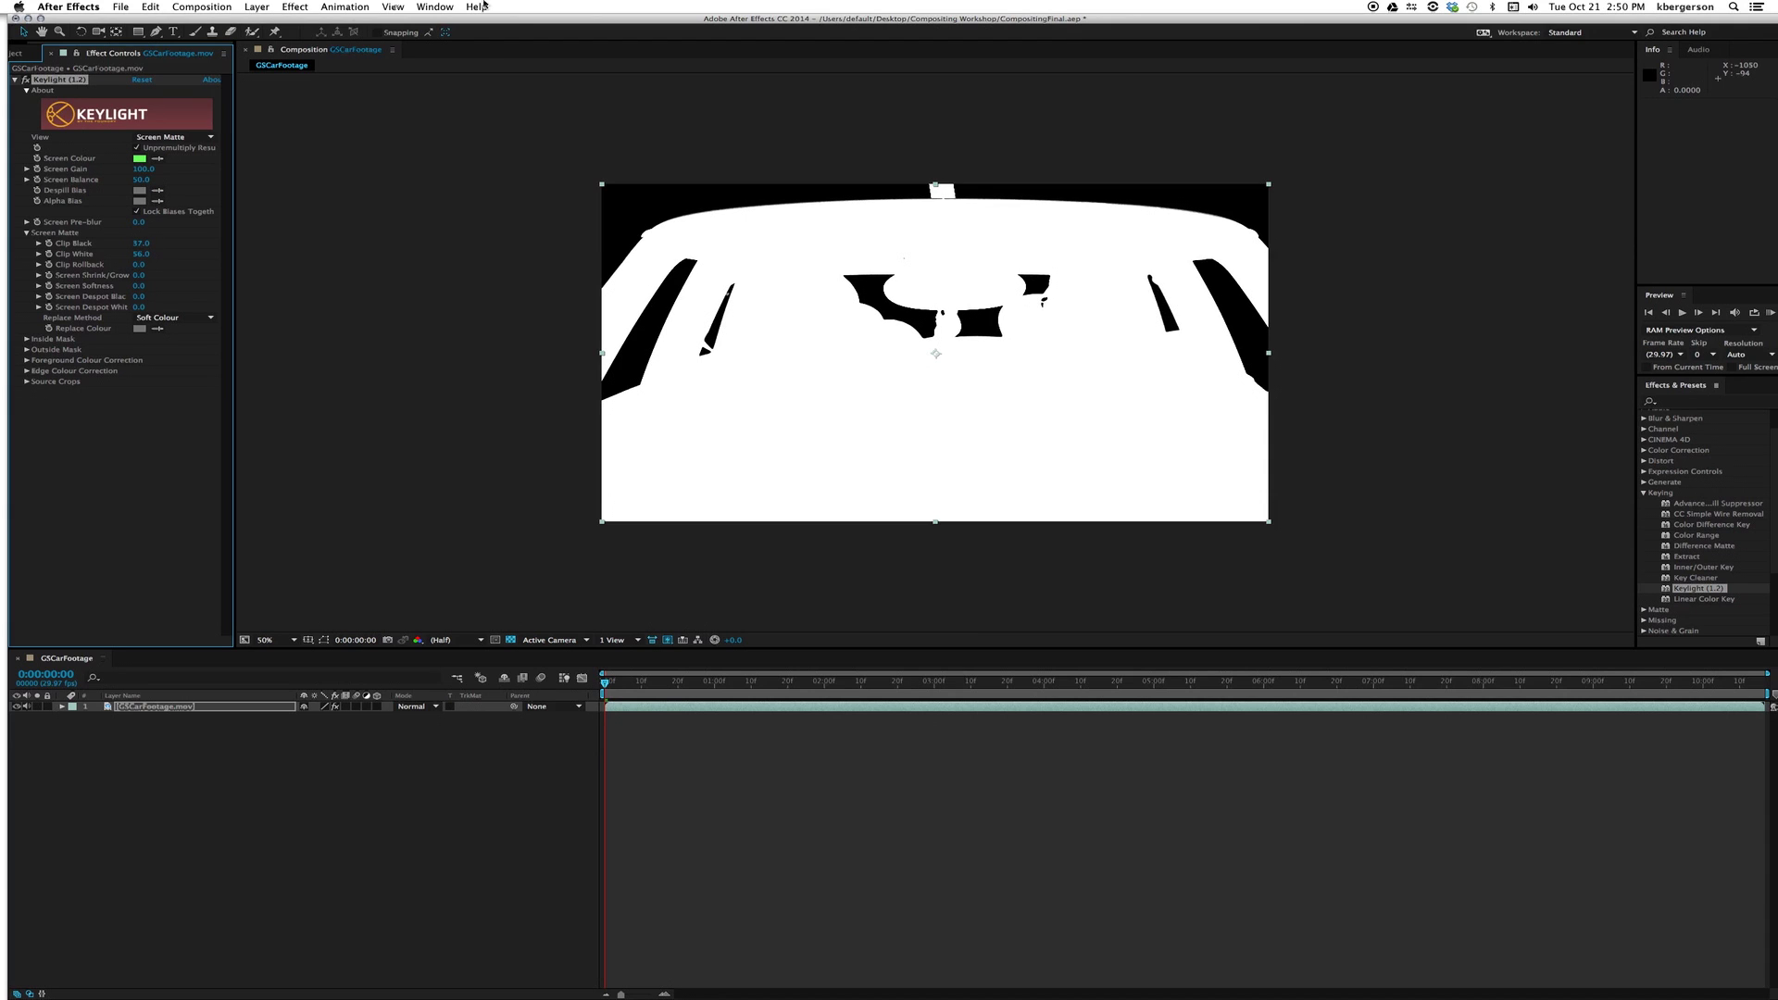
# Switch Keylight's view back to Final Result.
pyautogui.click(198, 138)
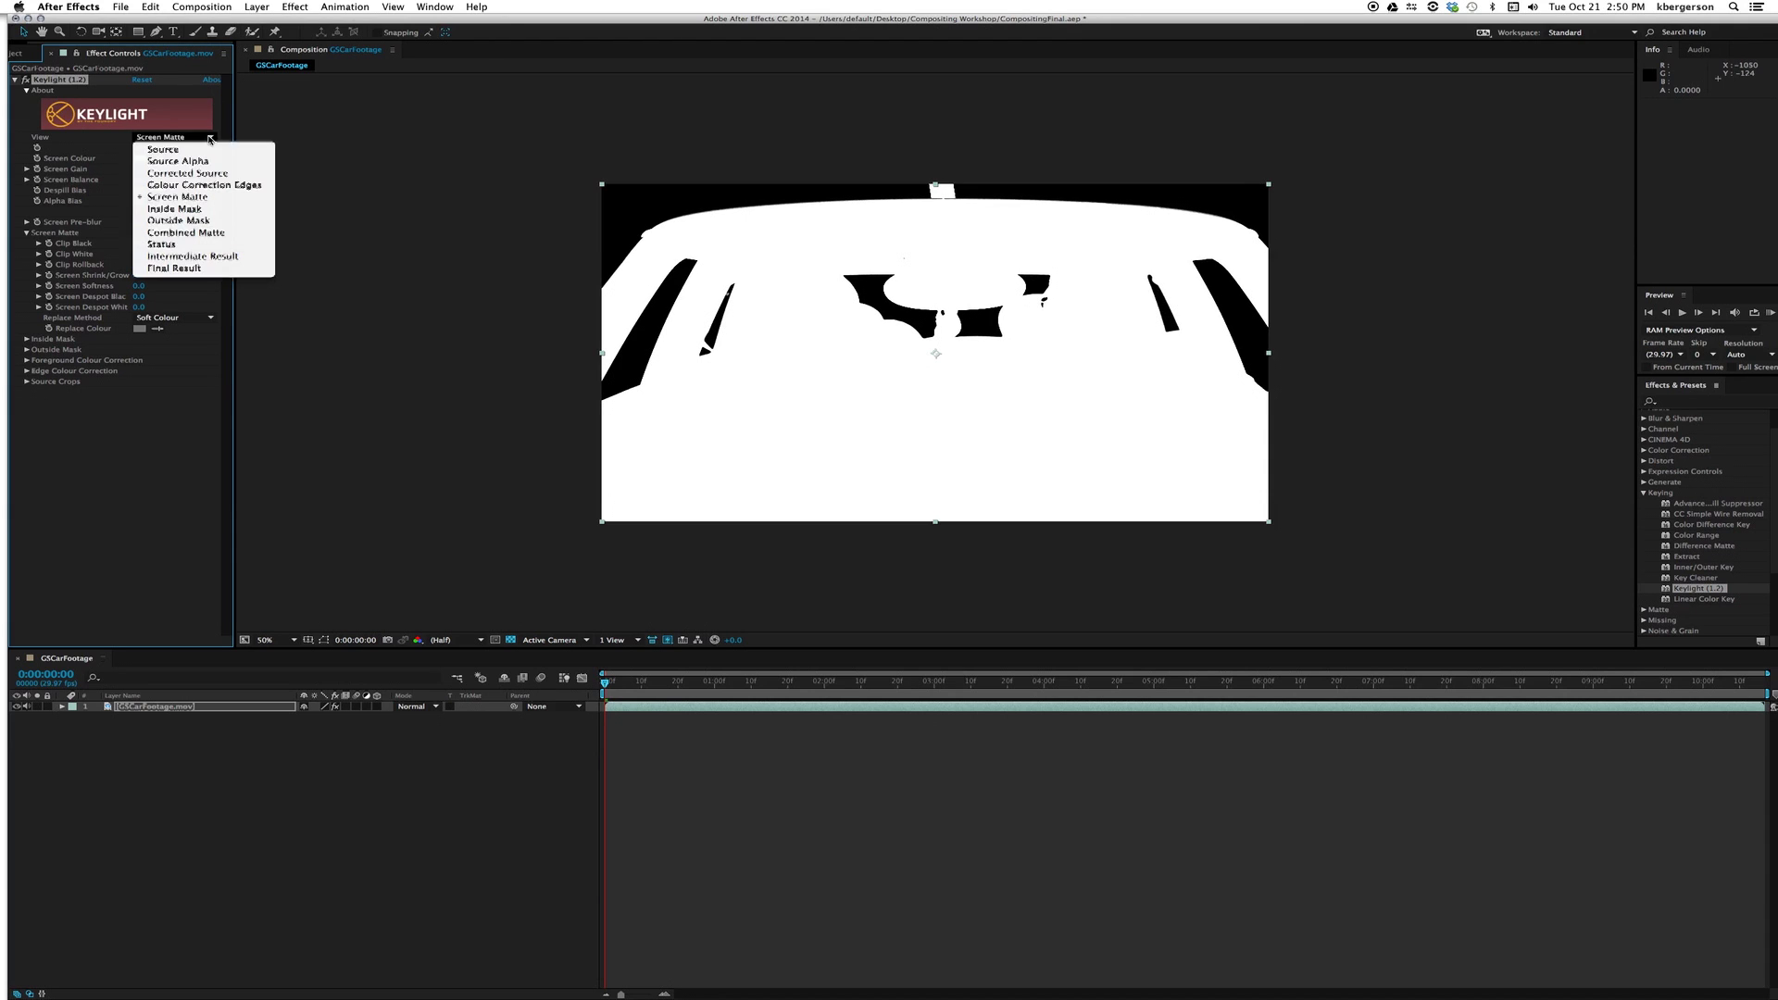
pyautogui.click(201, 269)
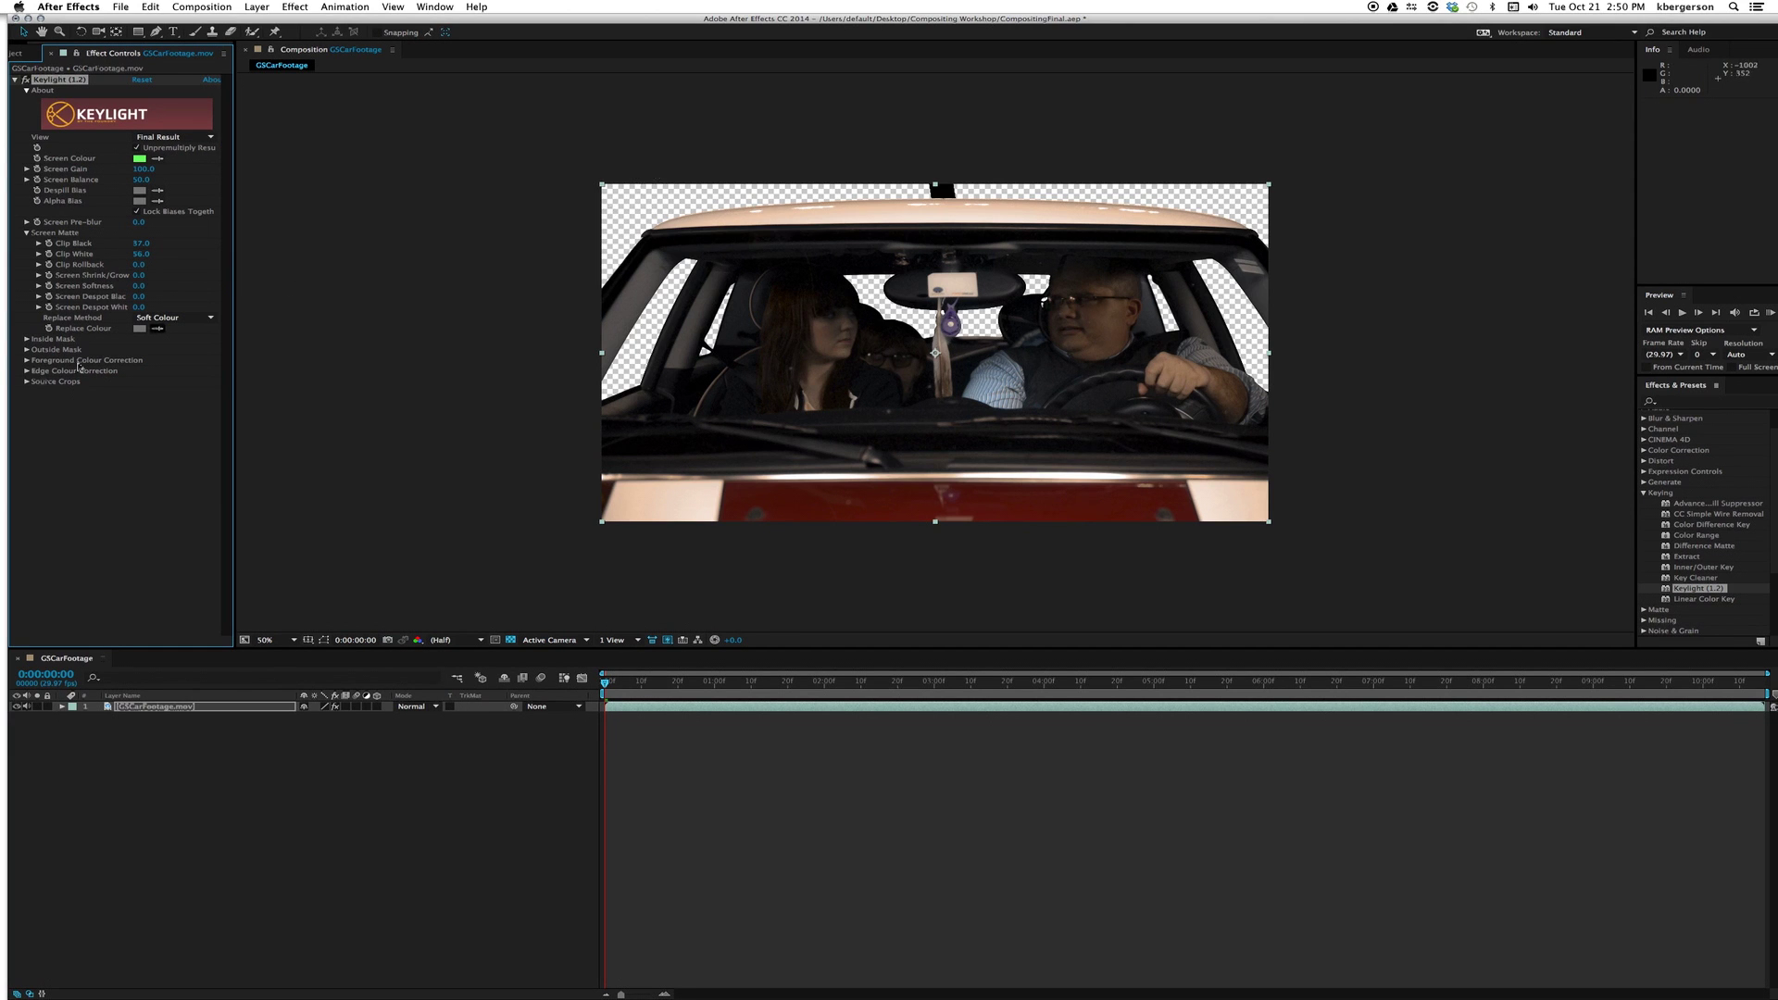
pyautogui.click(26, 53)
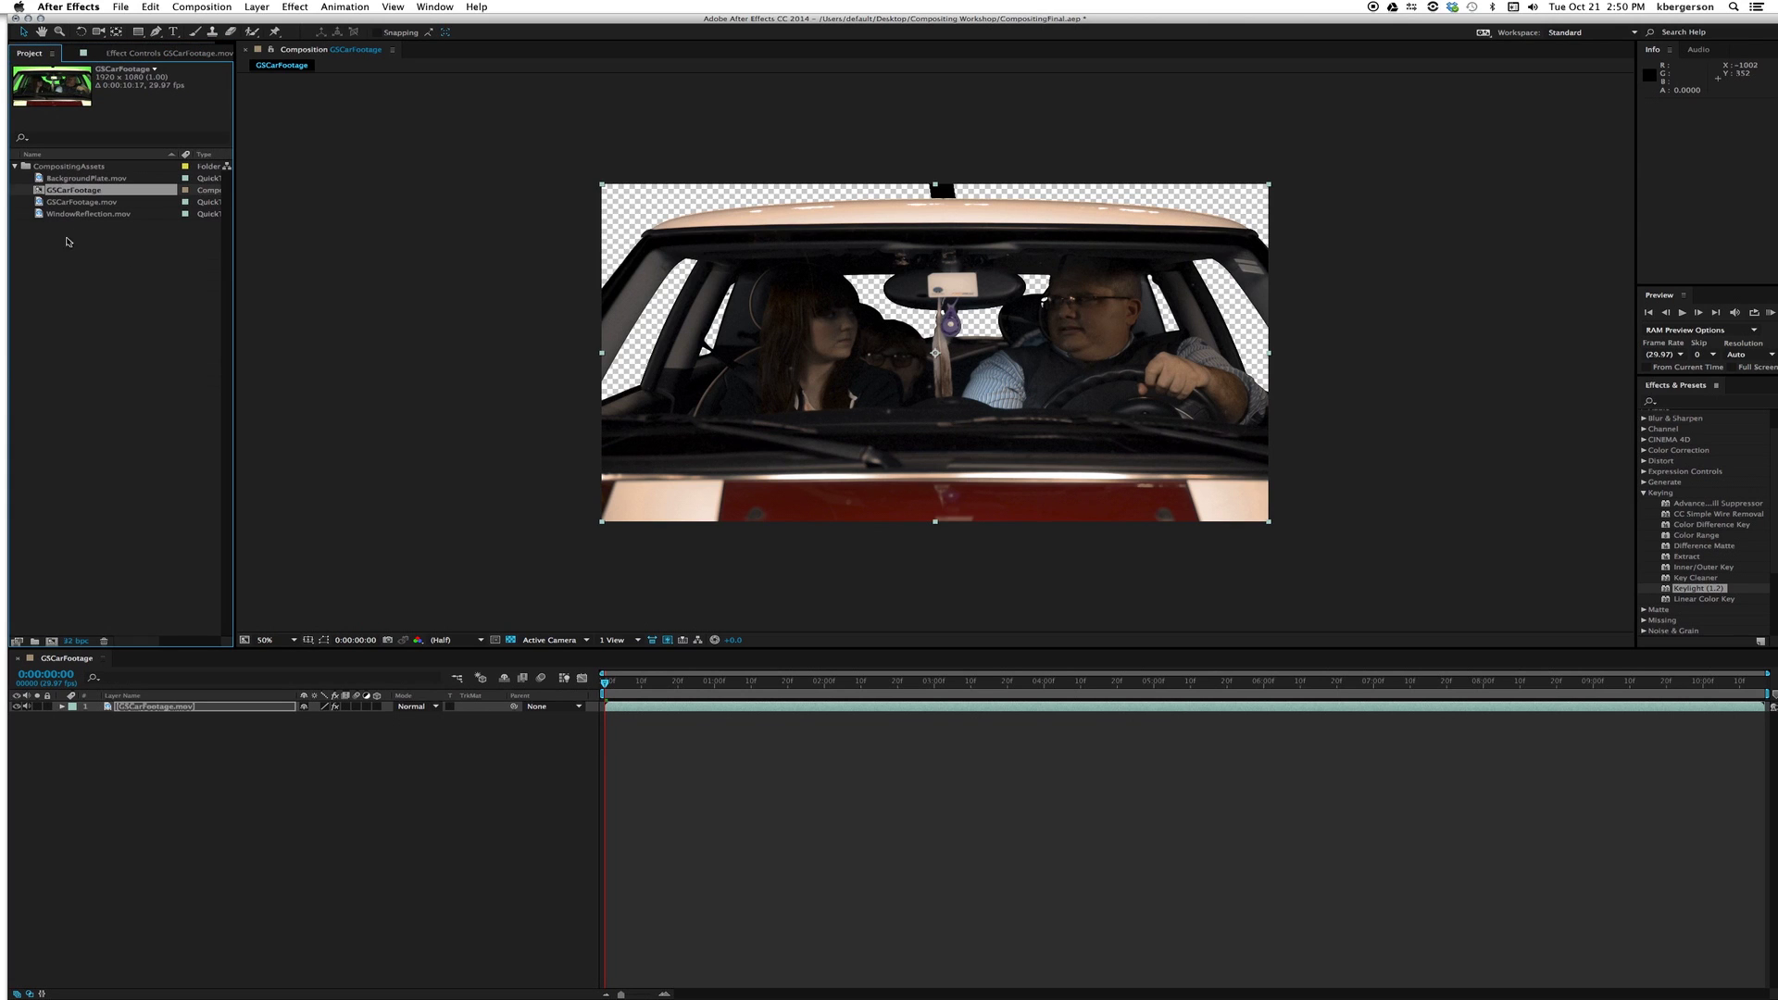
# Place BackgroundPlate.mov beneath the car layer and RAM-preview the composite.
pyautogui.moveTo(38, 180); pyautogui.dragTo(120, 826)
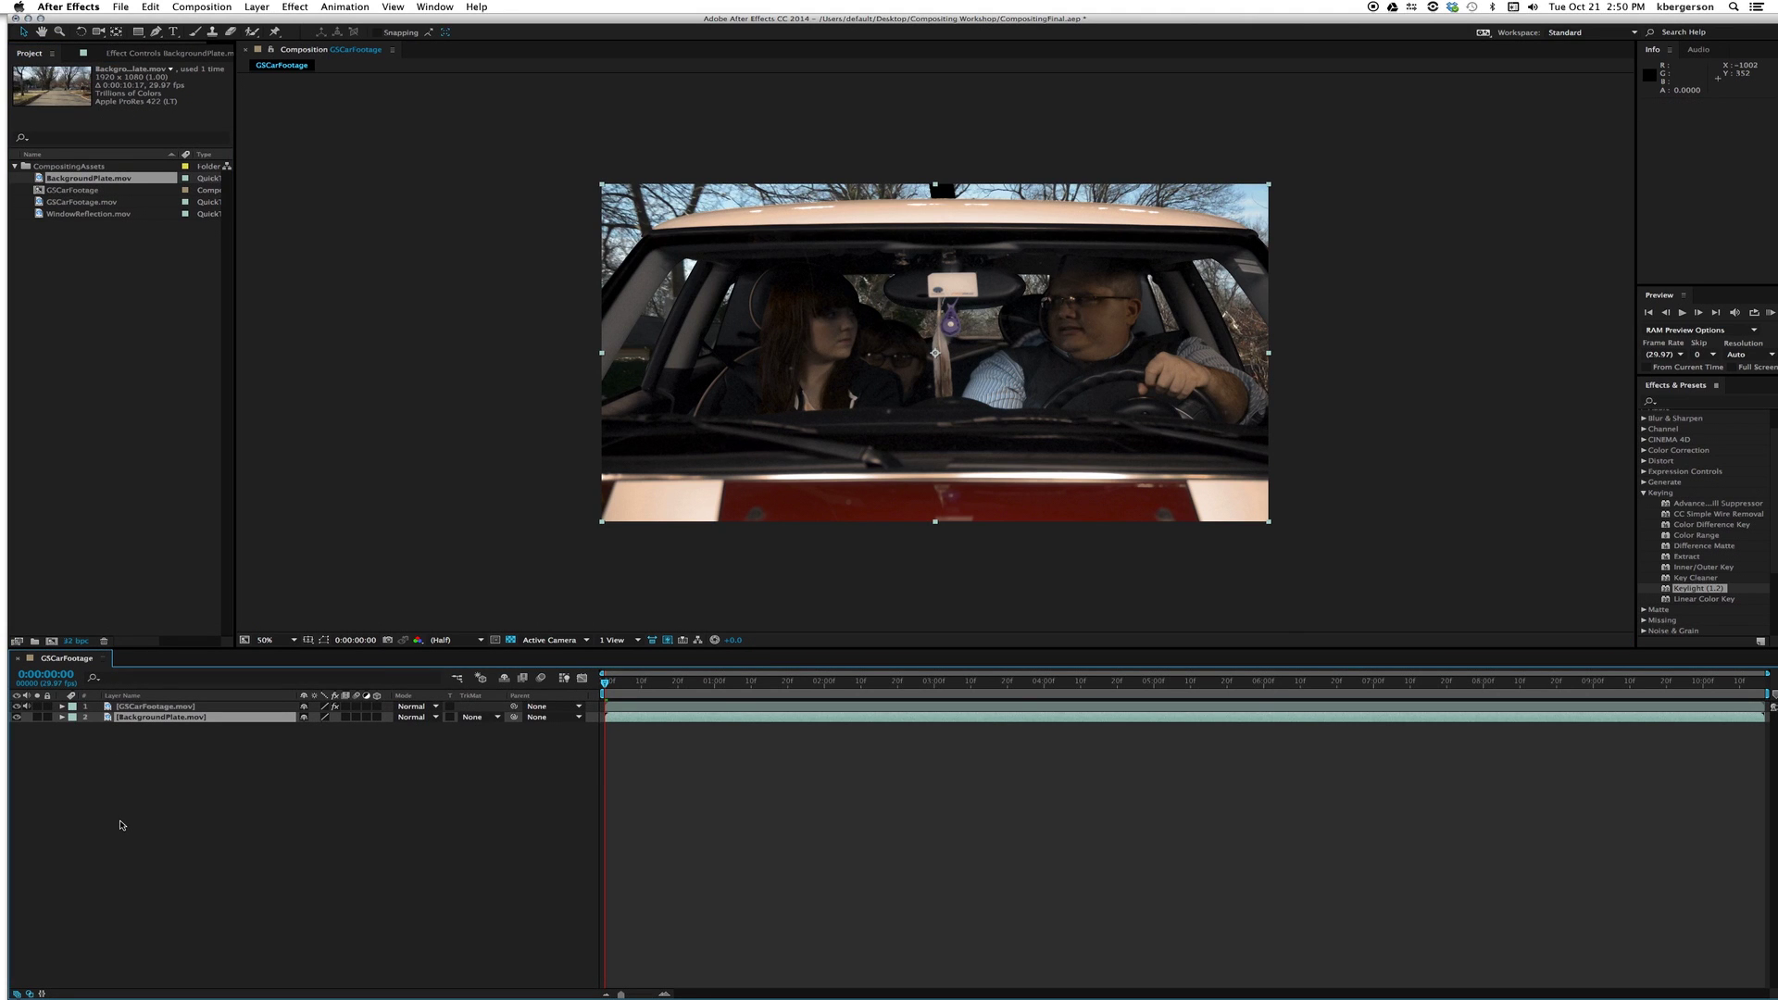
pyautogui.press('KP_0')
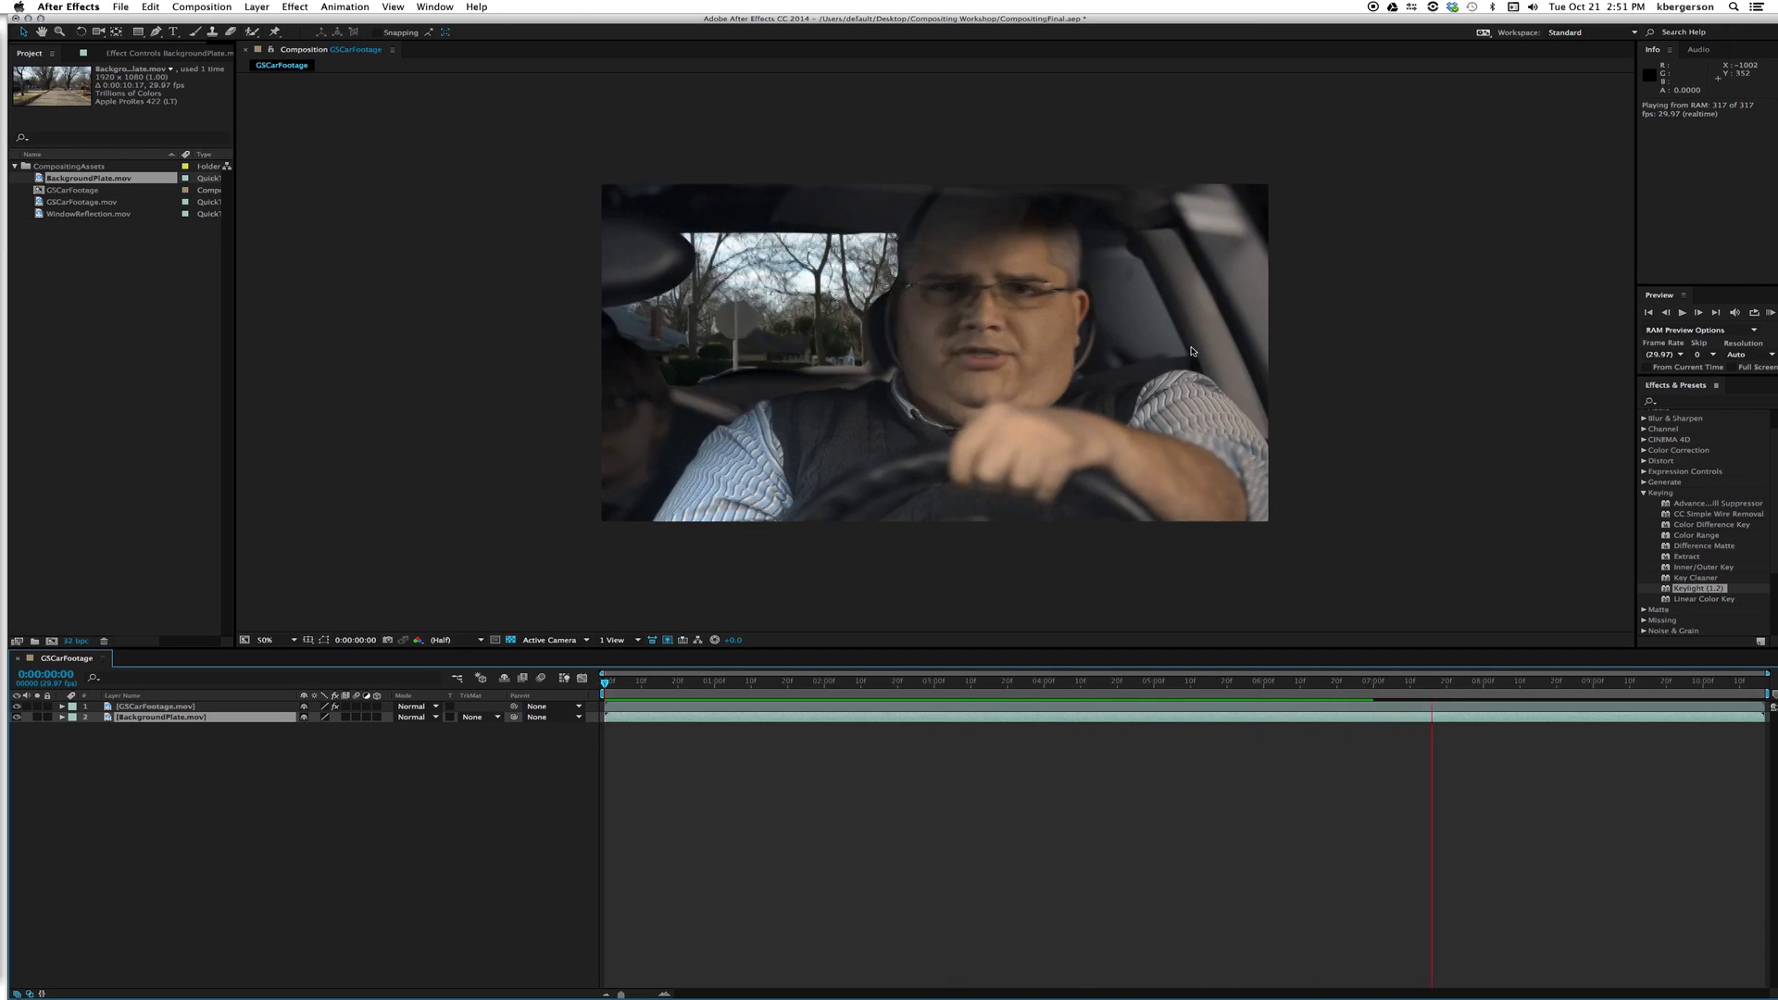
pyautogui.press('space')
pyautogui.click(169, 765)
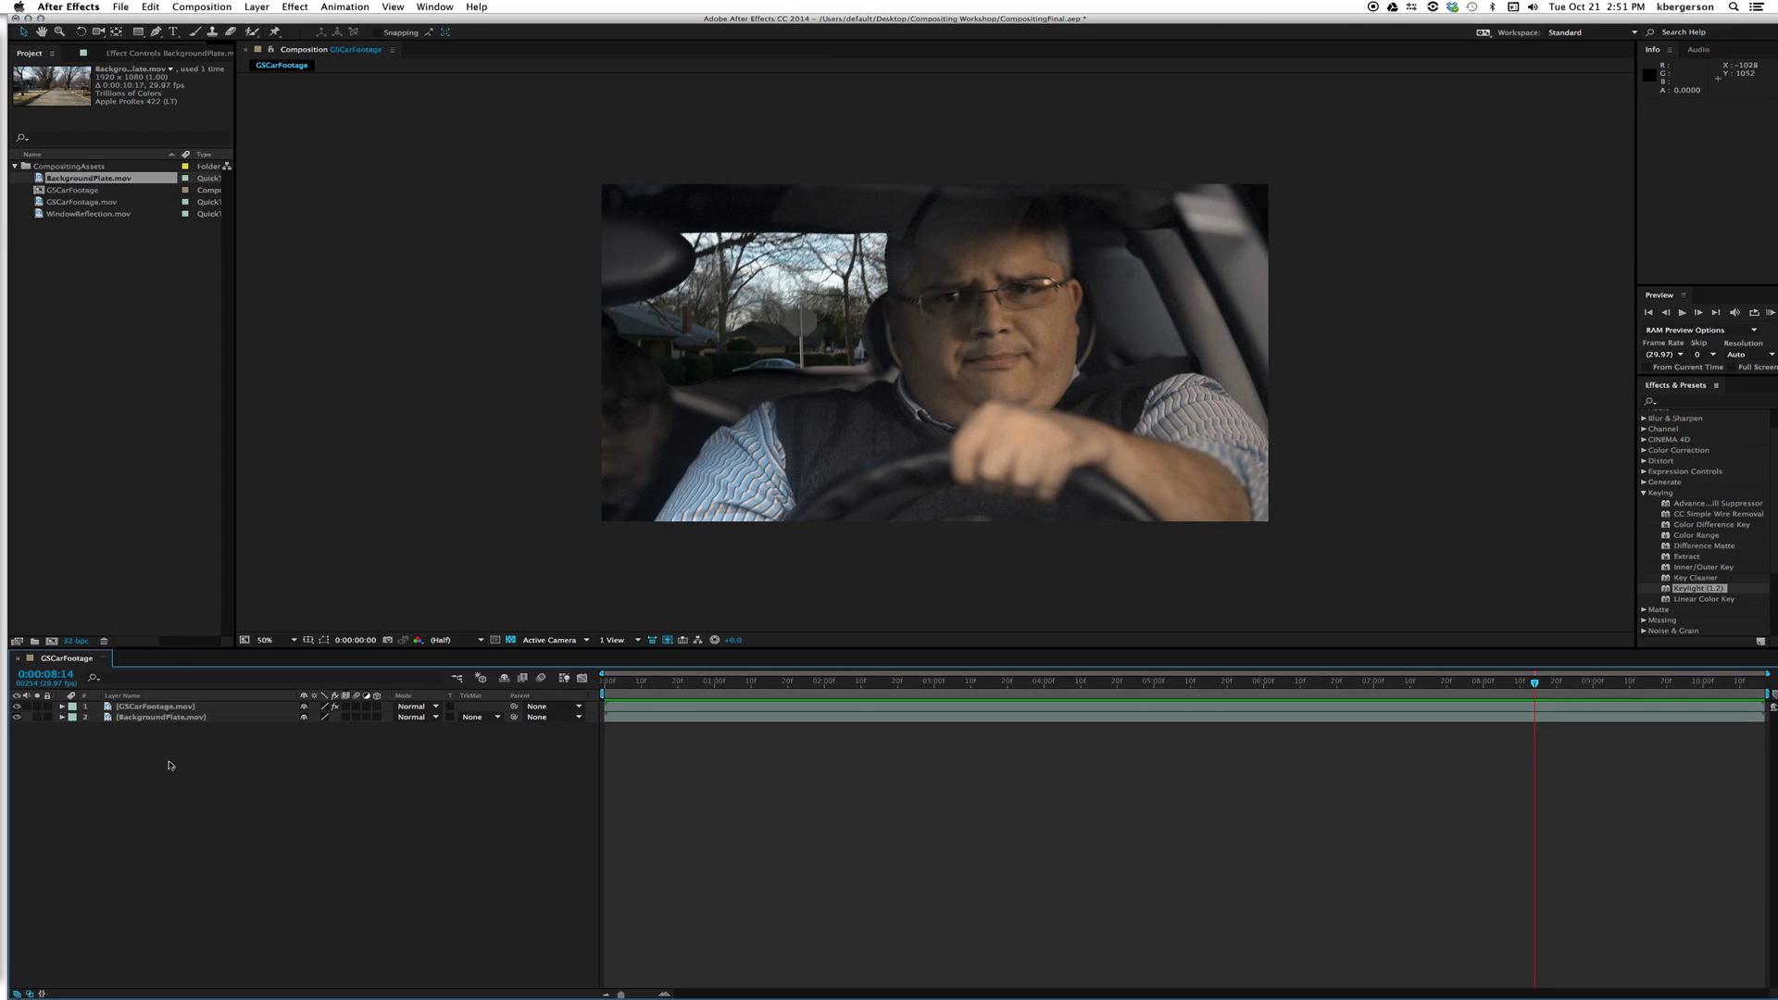
# Apply Warp Stabilizer VFX to the BackgroundPlate layer.
pyautogui.doubleClick(163, 720)
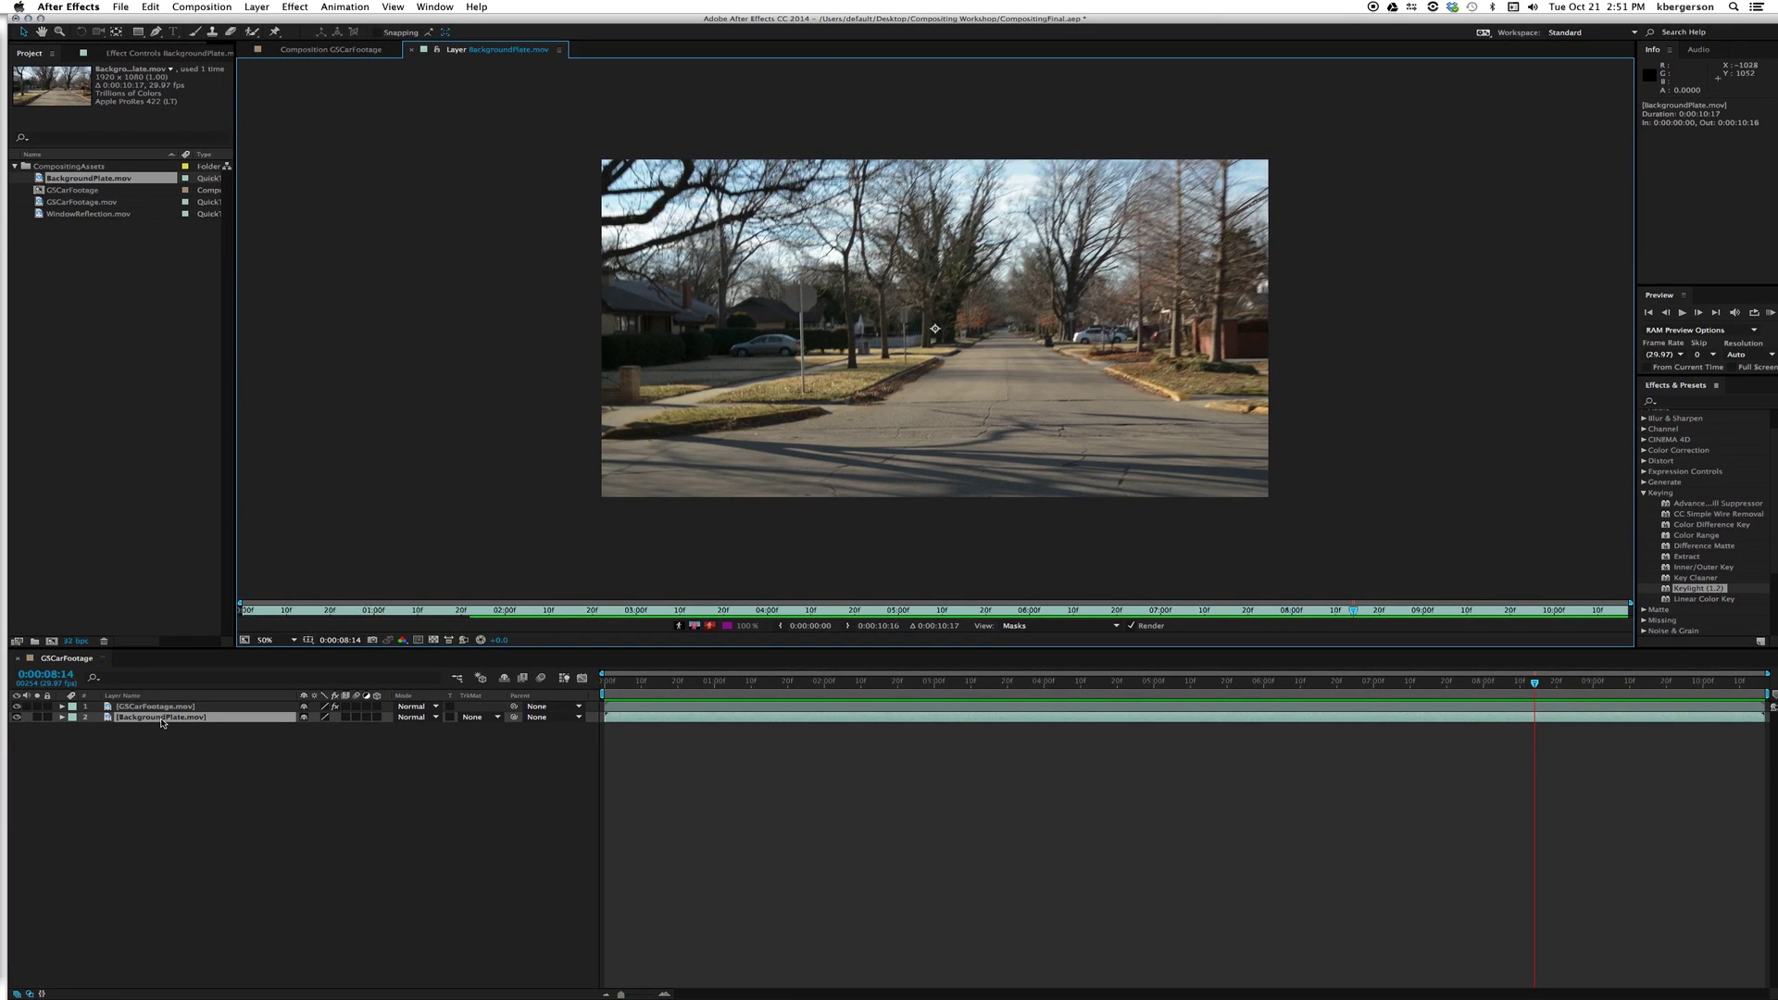
pyautogui.rightClick(162, 723)
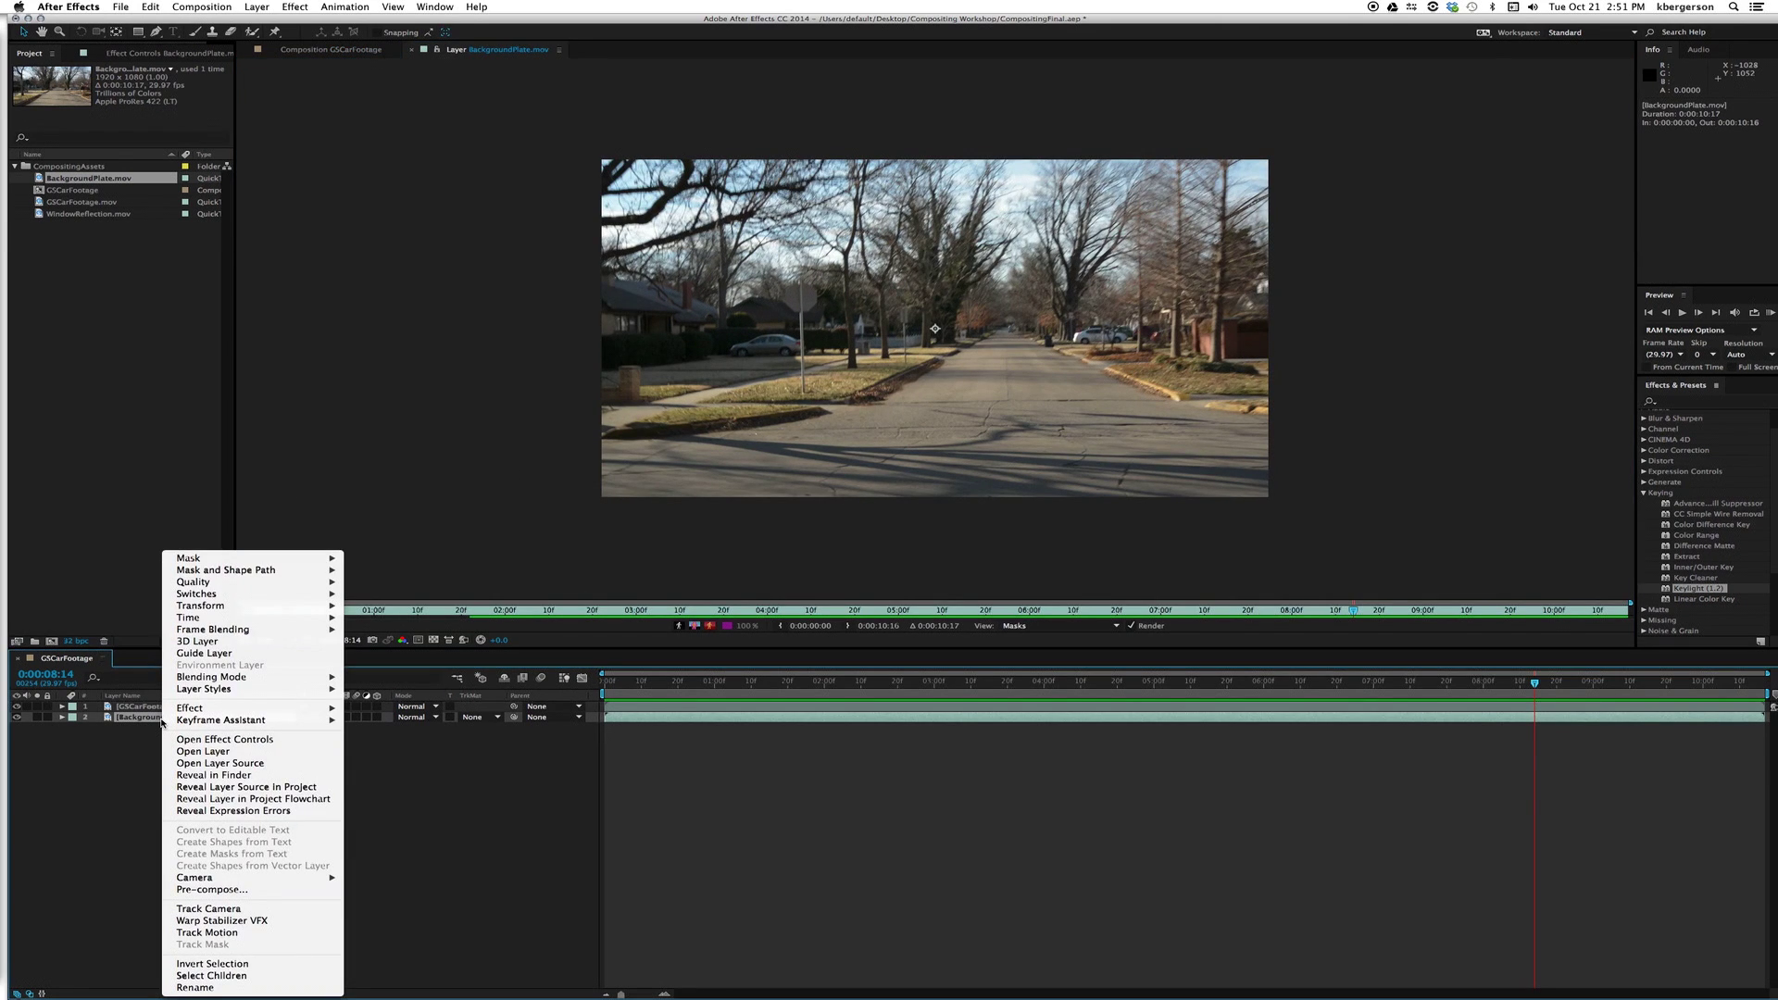
pyautogui.rightClick(140, 721)
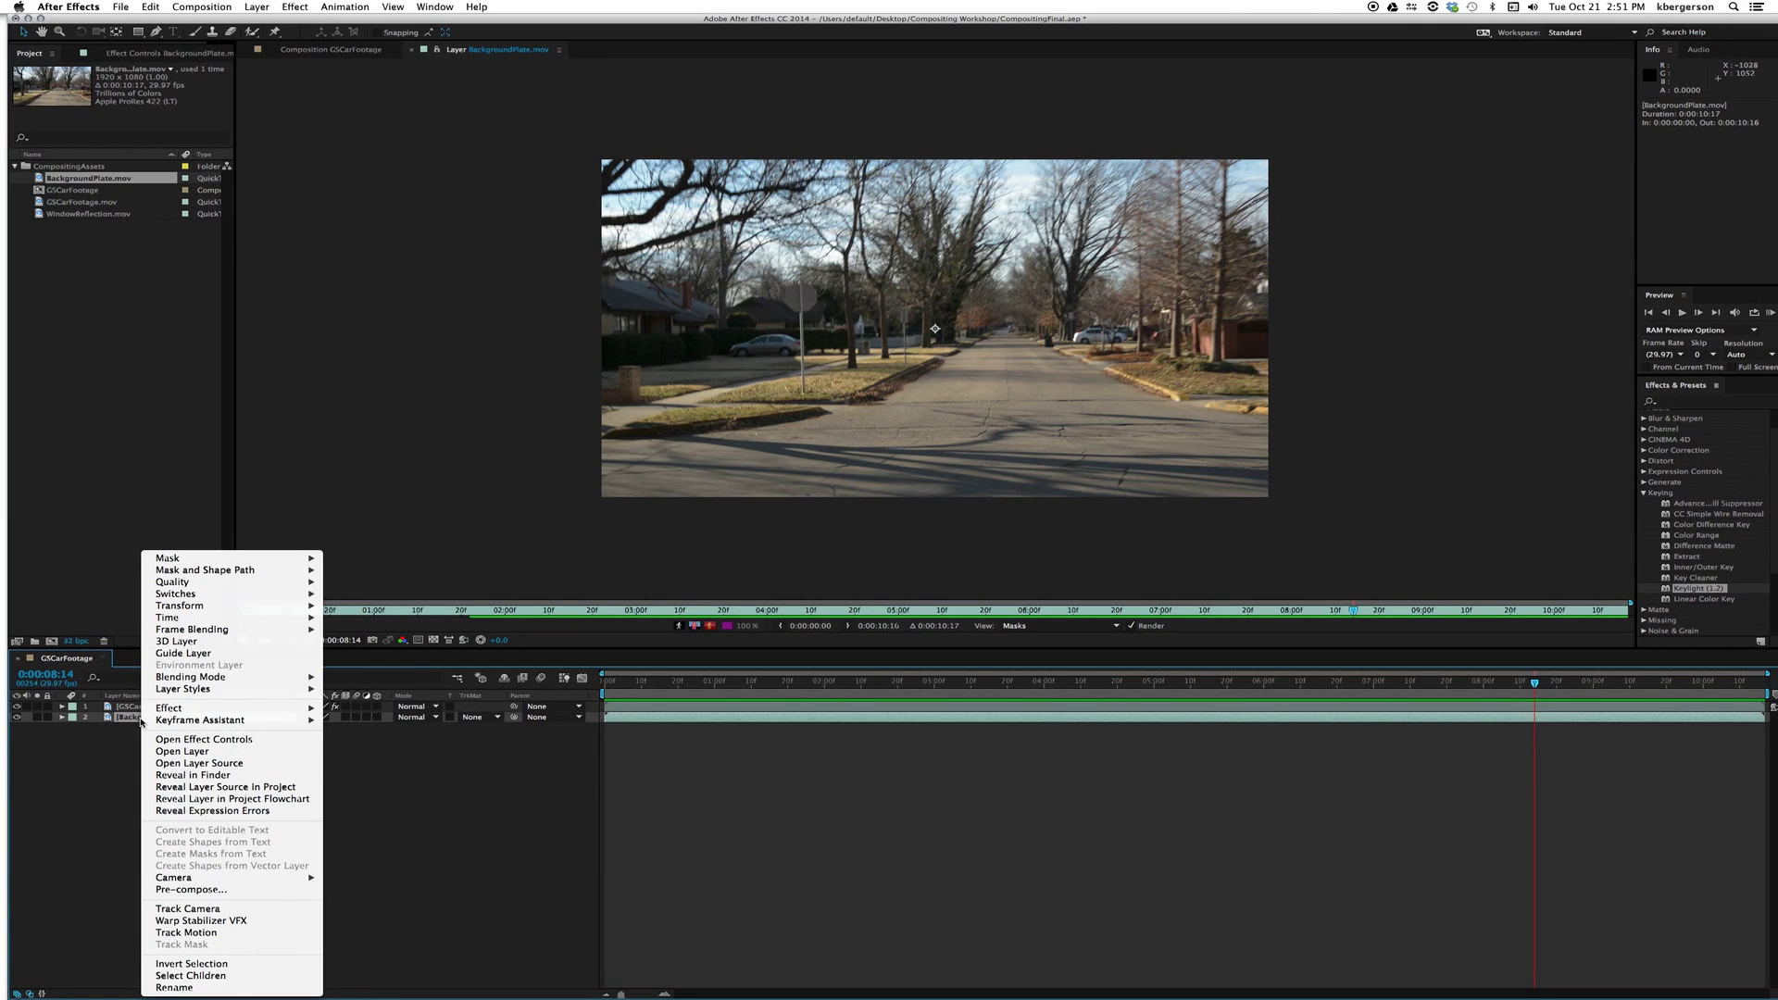
pyautogui.click(227, 922)
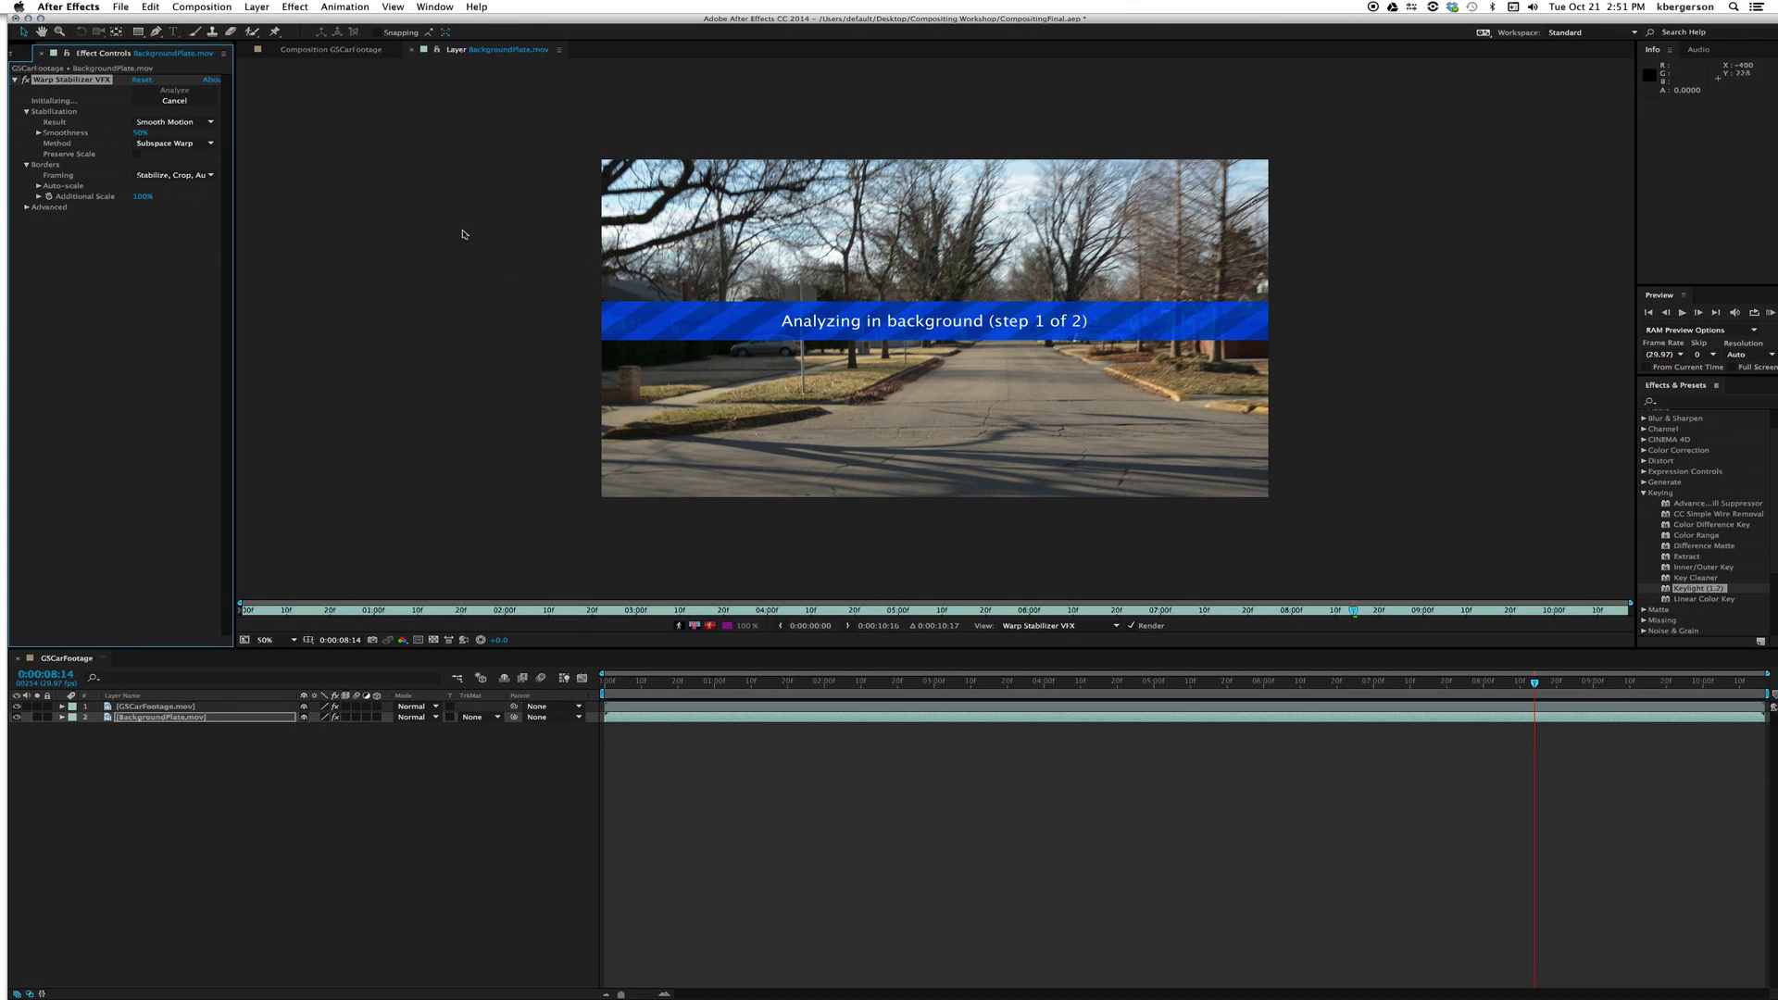
# Back in the GSCarFootage composition, move the playhead to 0:00:07:11.
pyautogui.click(302, 52)
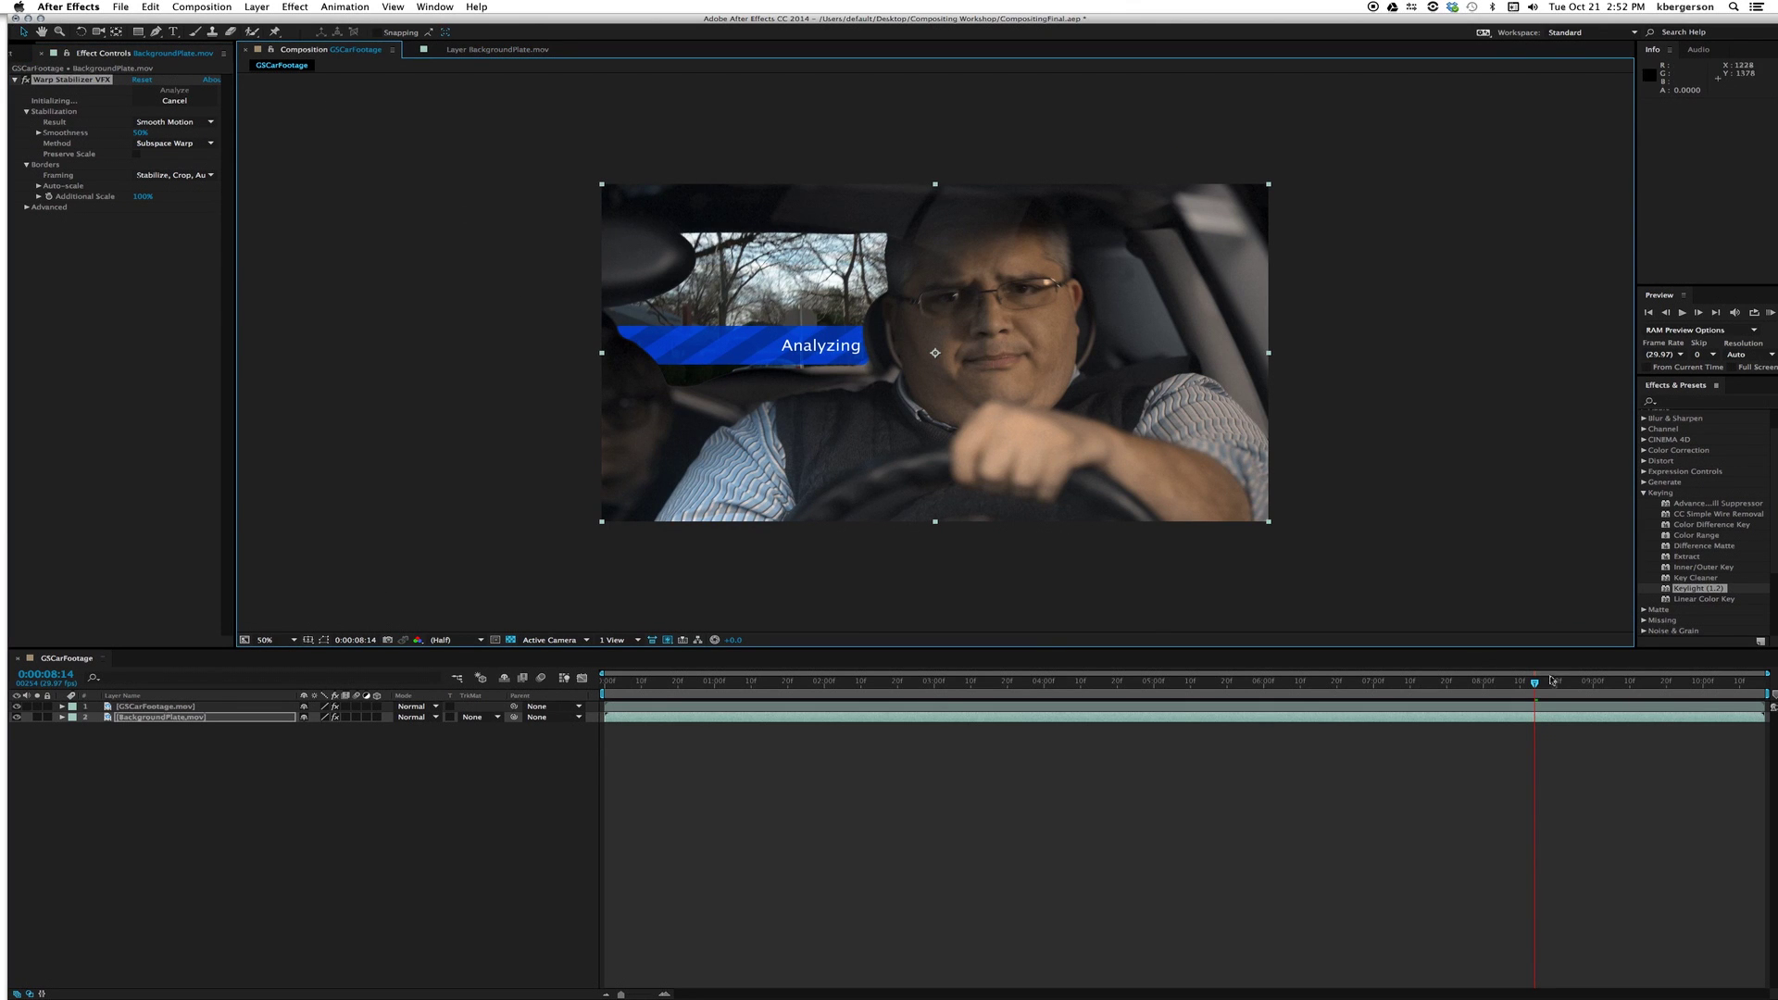
pyautogui.moveTo(1539, 685); pyautogui.dragTo(1387, 694)
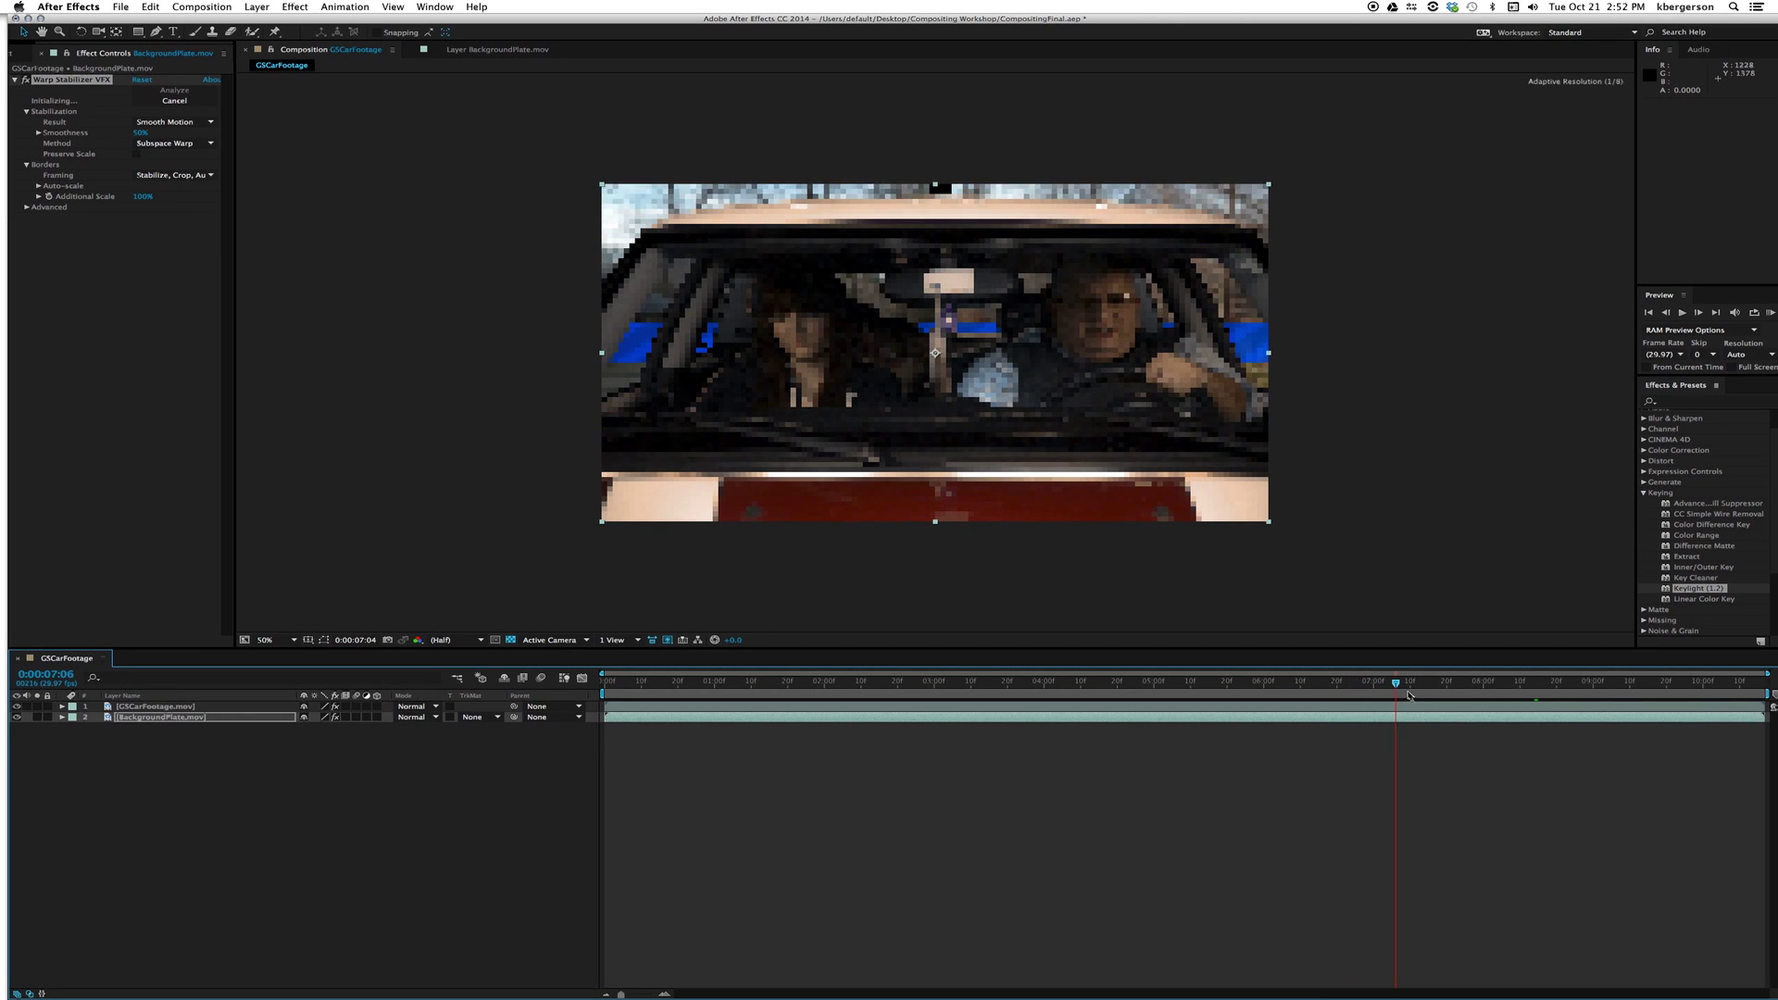
pyautogui.moveTo(1408, 695); pyautogui.dragTo(1412, 698)
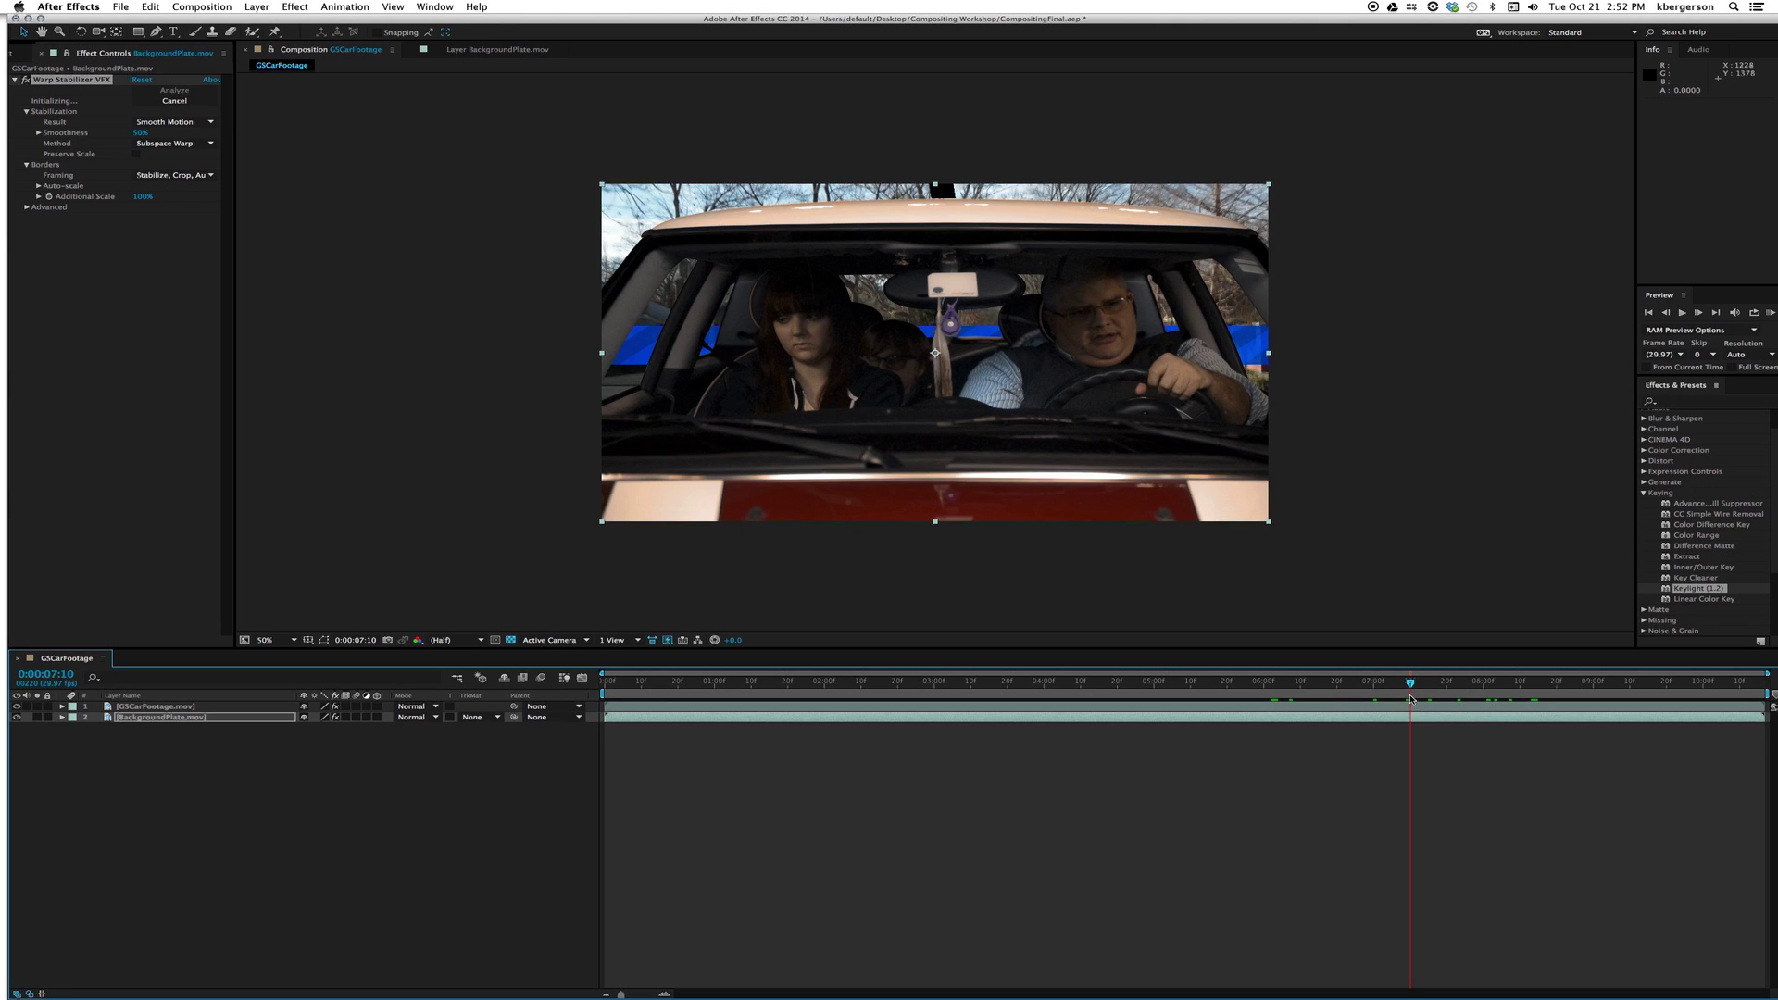
pyautogui.moveTo(1411, 699); pyautogui.dragTo(1411, 700)
# Split both GSCarFootage and BackgroundPlate at 0:00:07:11 and move the later BackgroundPlate piece up.
pyautogui.click(1424, 707)
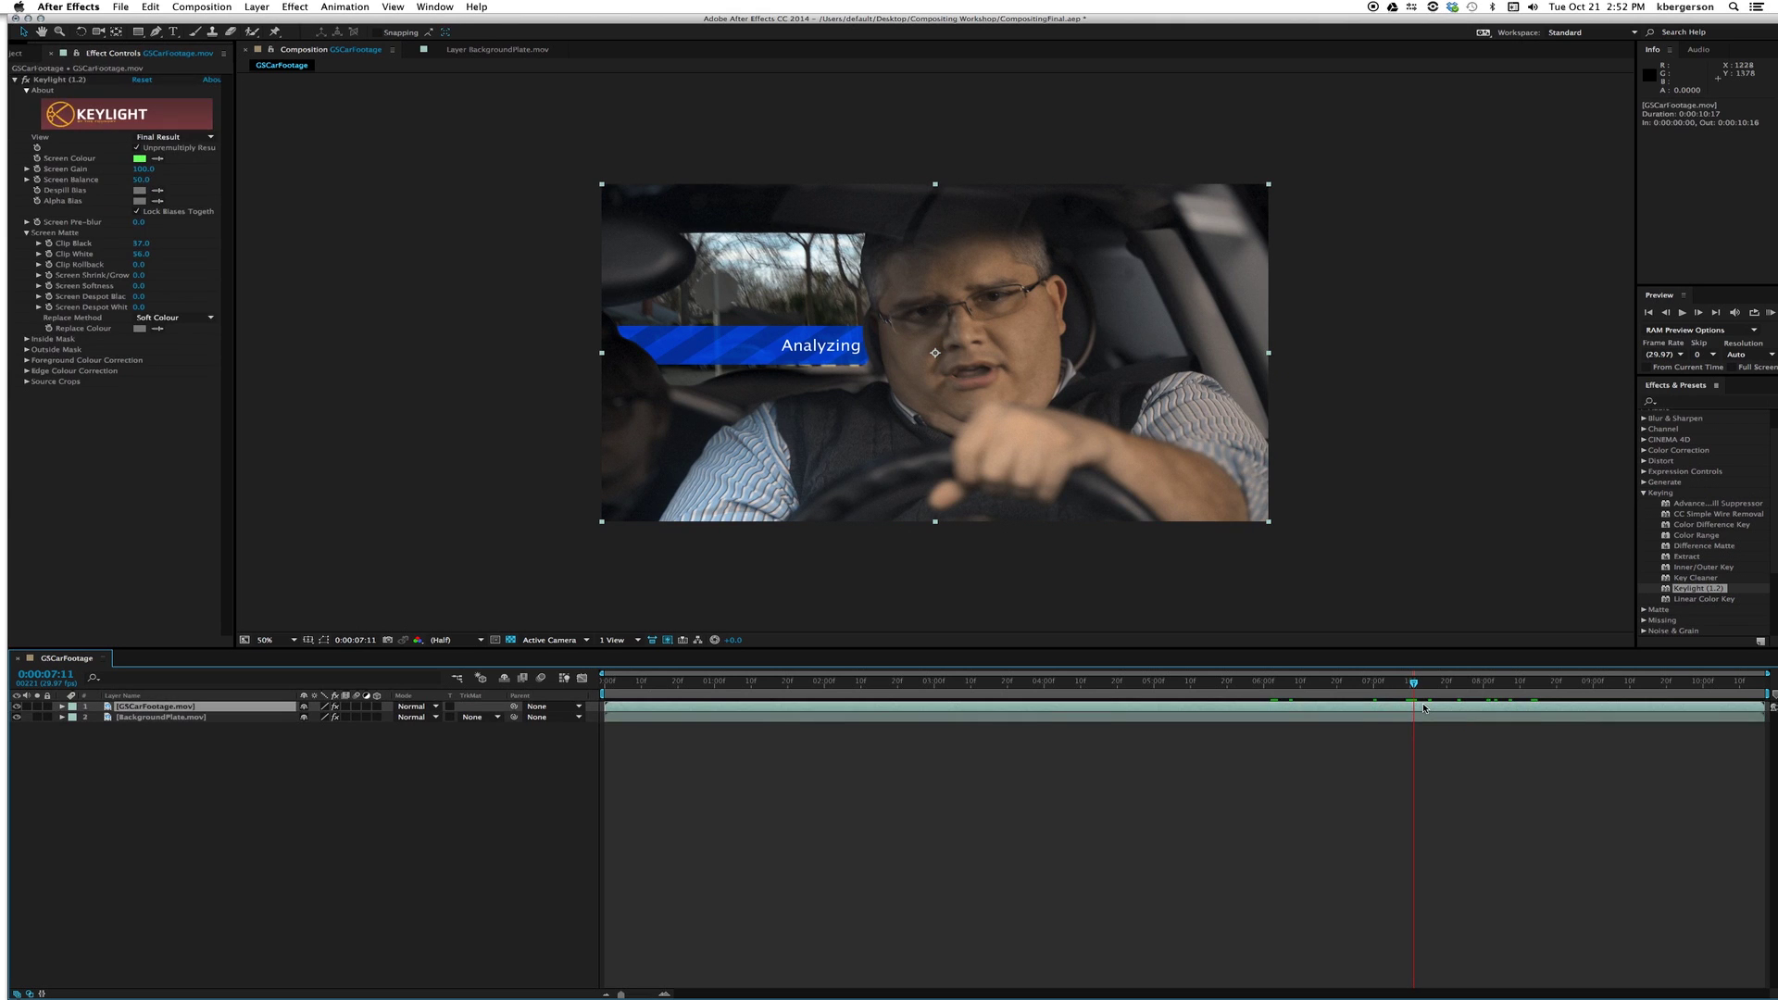
pyautogui.click(1422, 718)
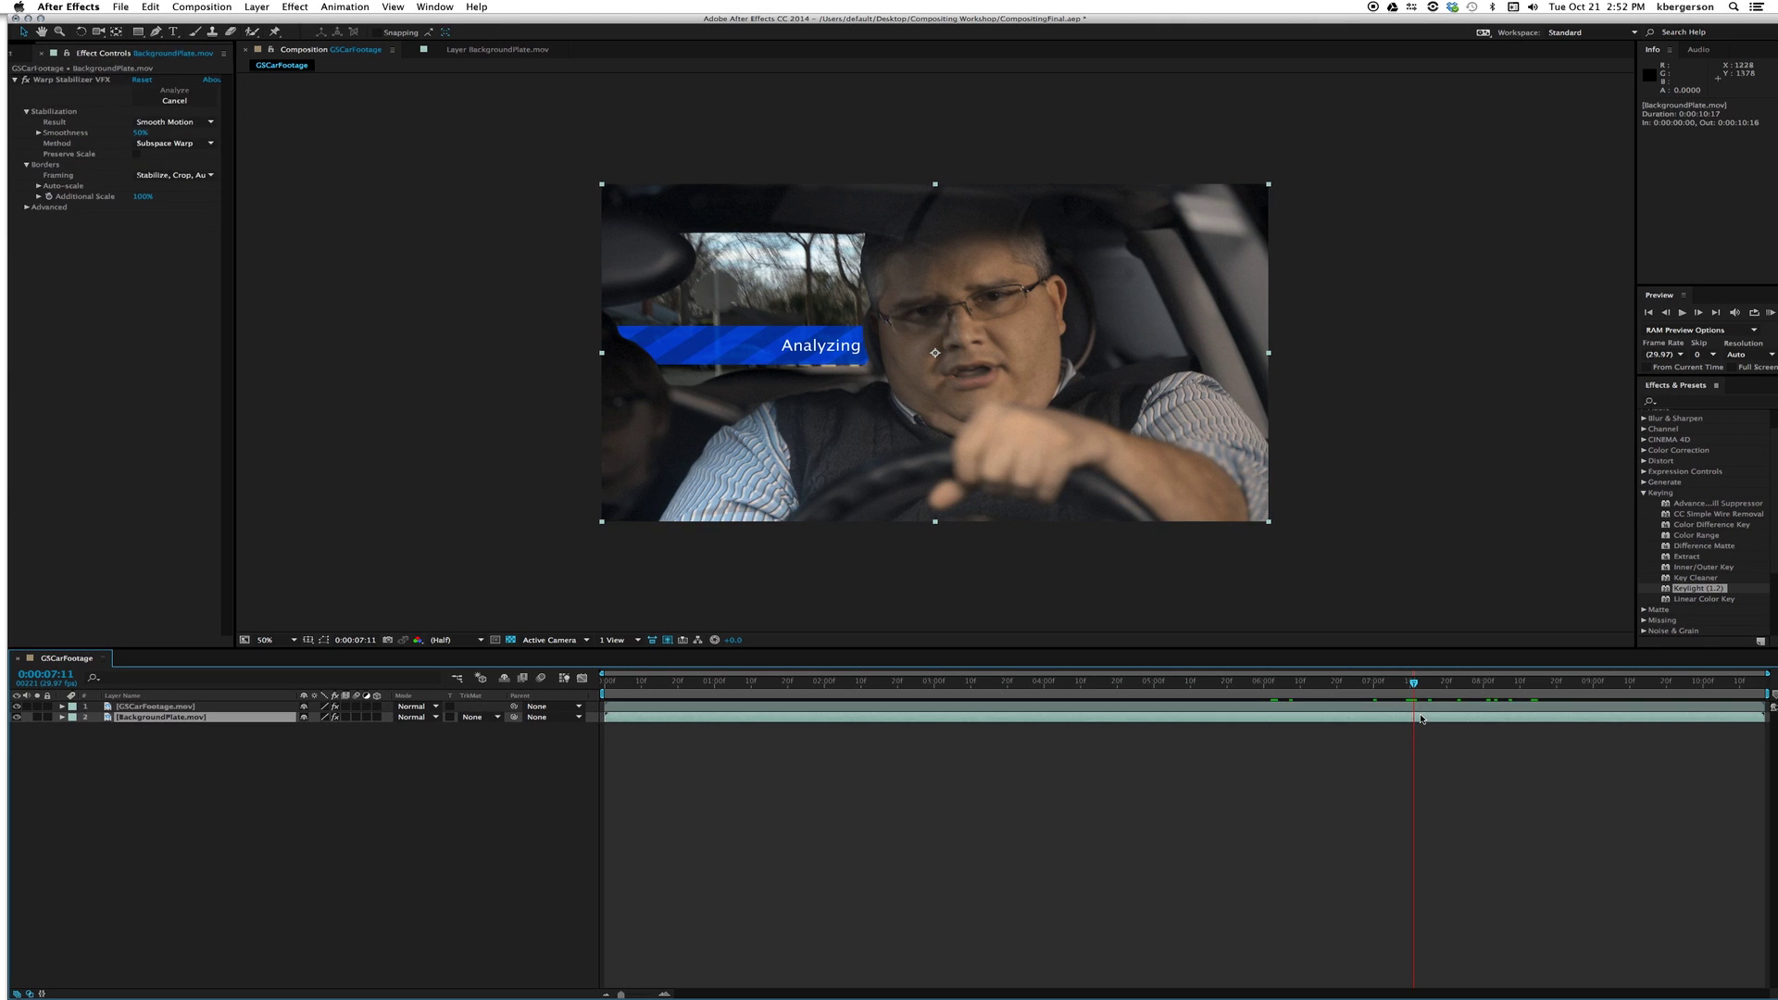
pyautogui.keyDown('shift'); pyautogui.click(1423, 709); pyautogui.keyUp('shift')
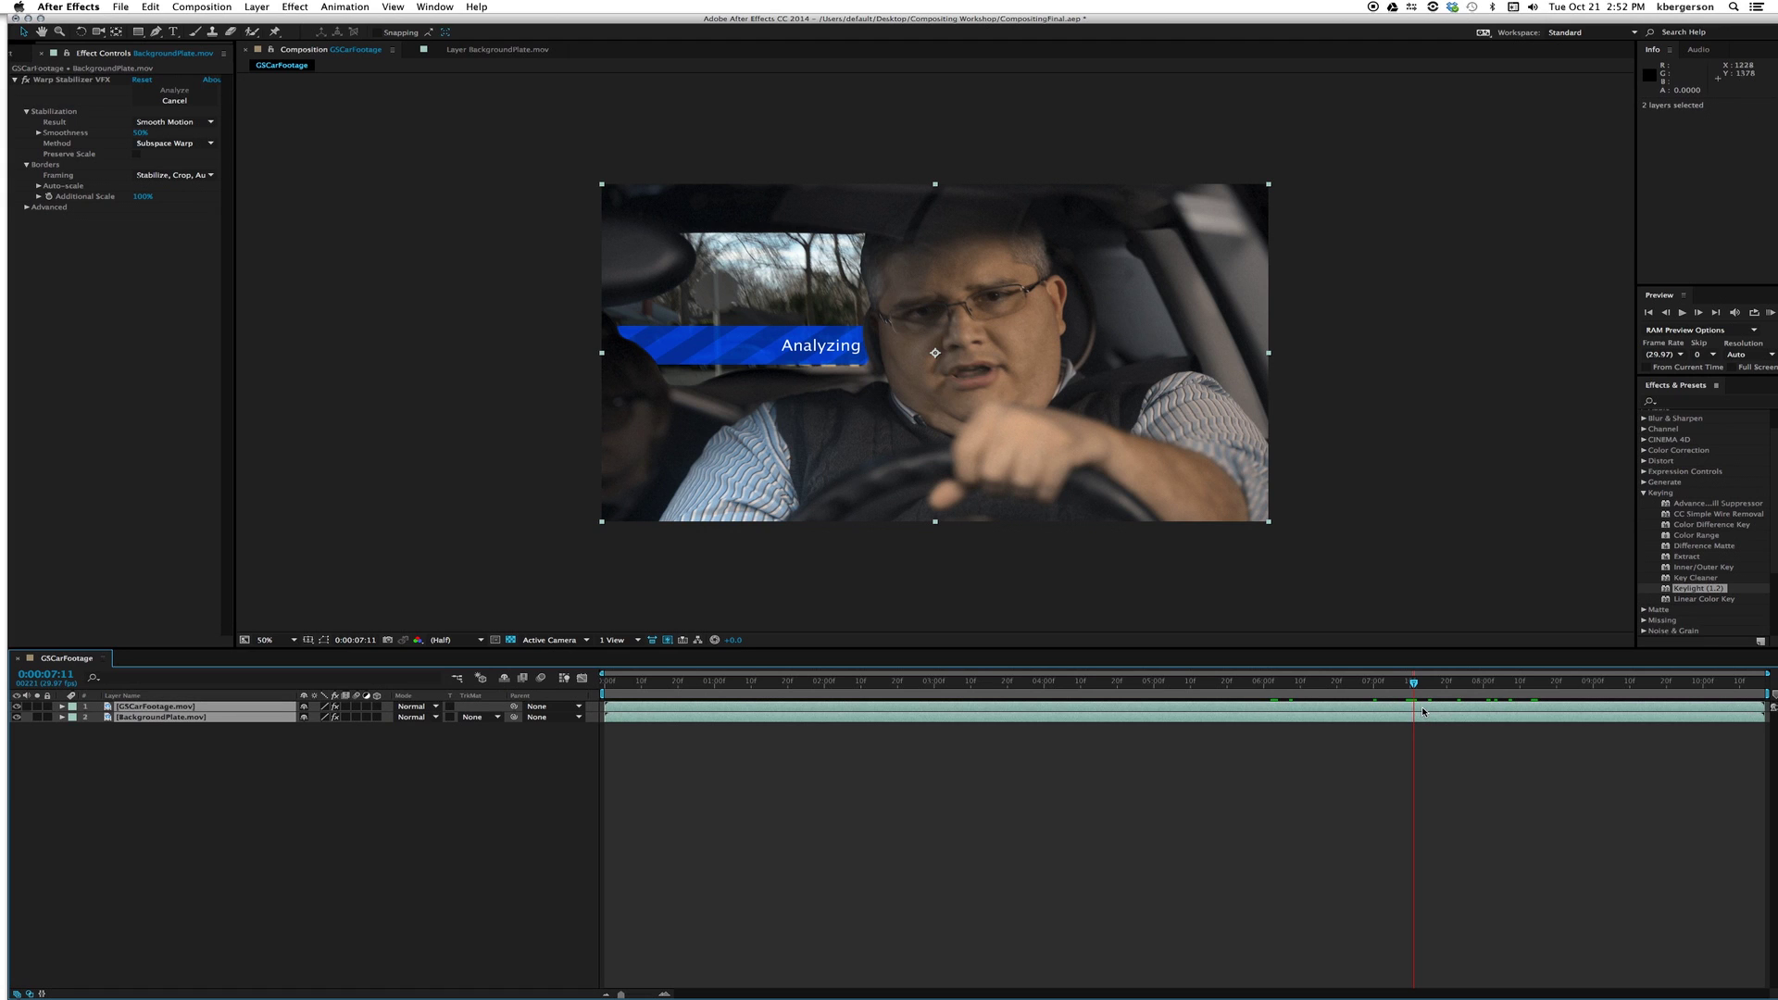
pyautogui.press('super+shift+d')
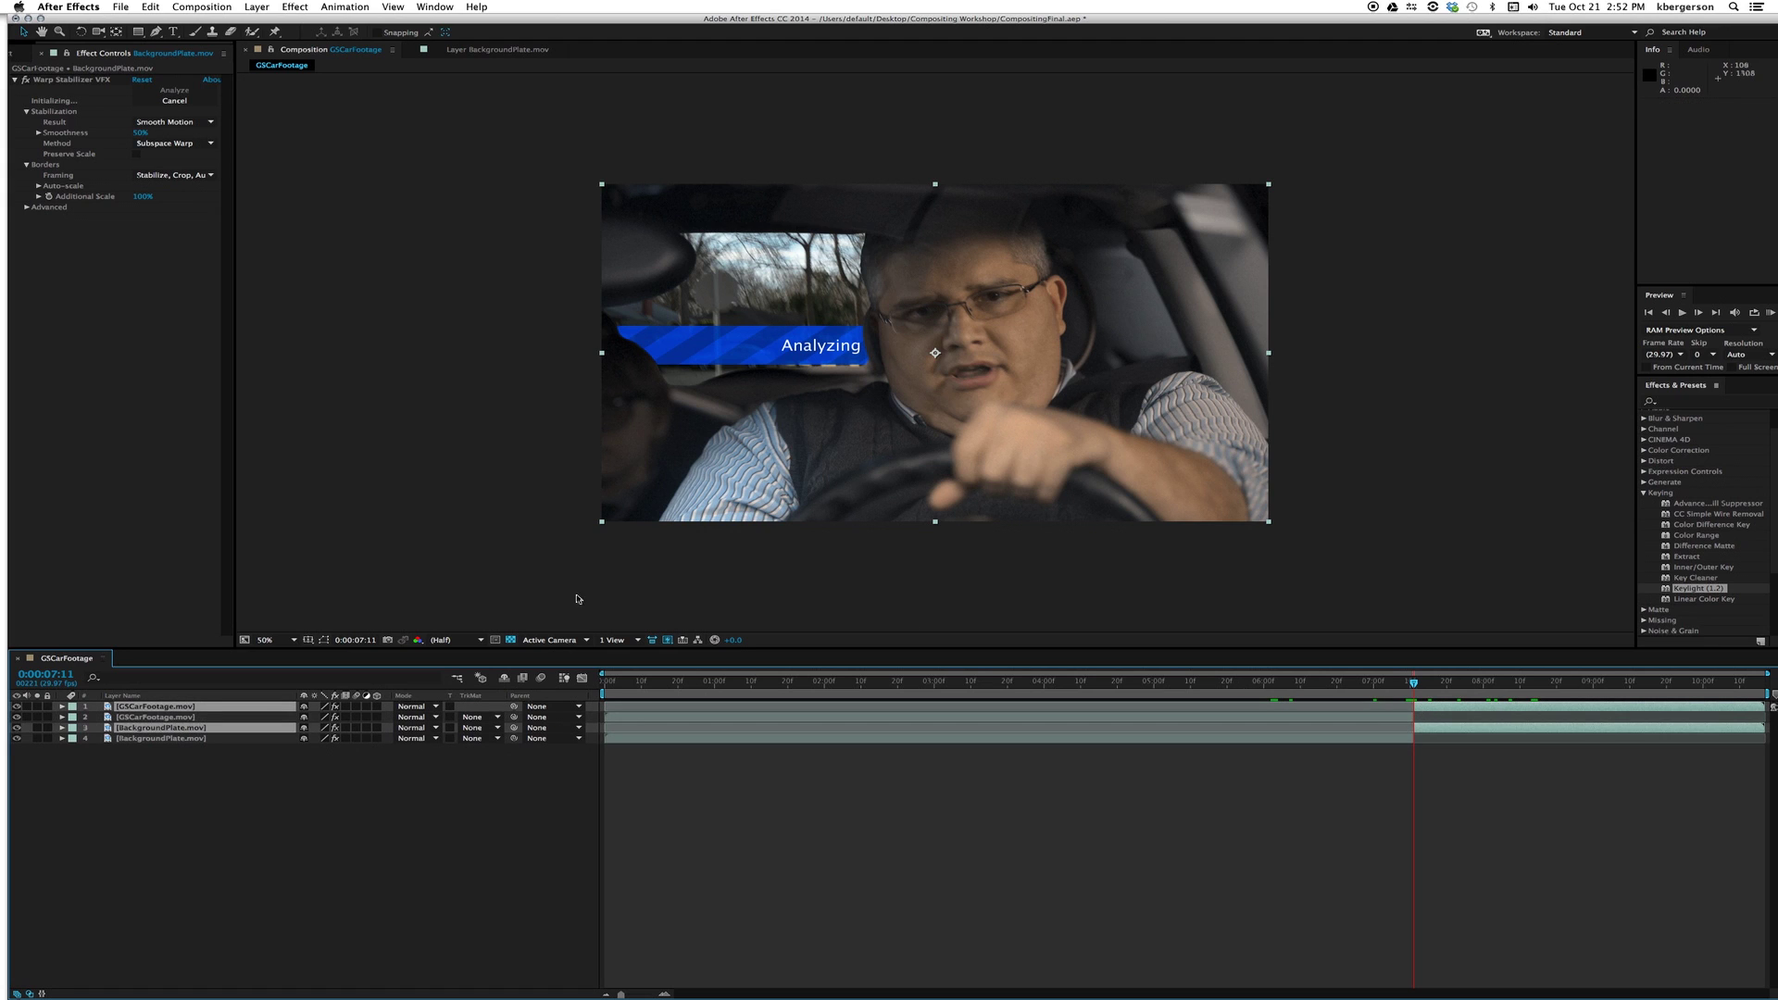
pyautogui.click(386, 773)
pyautogui.moveTo(212, 728); pyautogui.dragTo(213, 717)
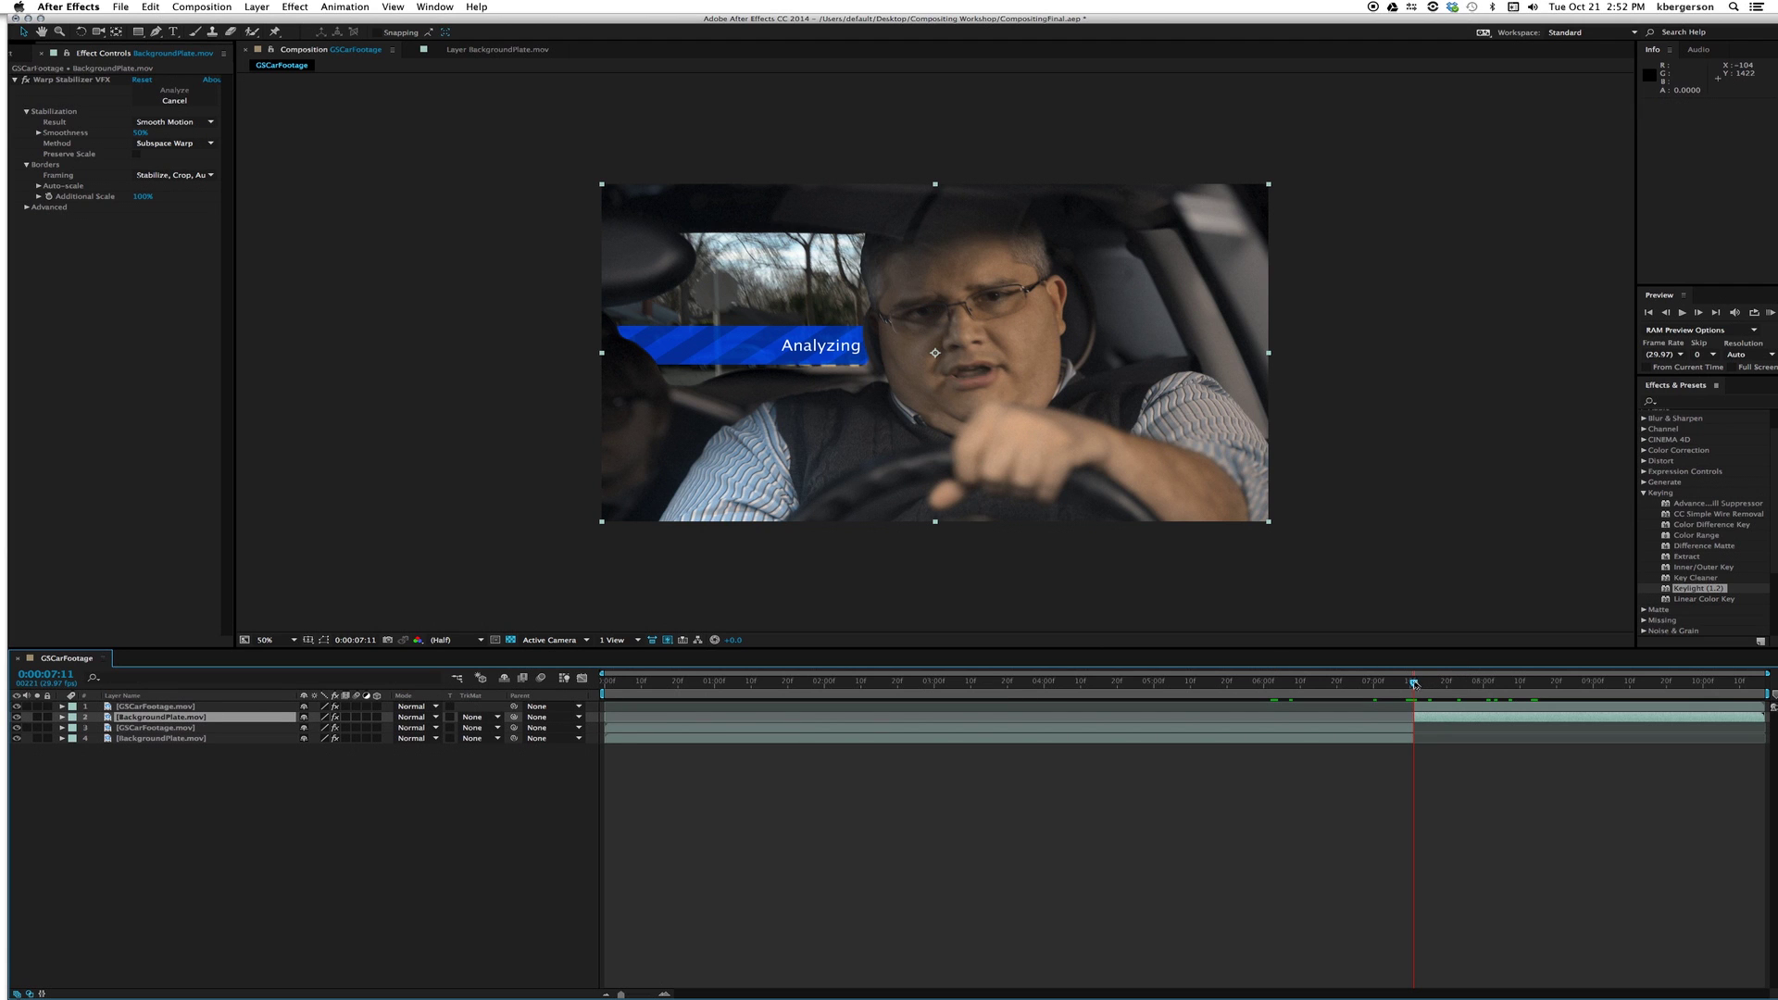
# Check frames after the split and add WindowReflection.mov to the layer stack.
pyautogui.moveTo(1414, 686); pyautogui.dragTo(600, 701)
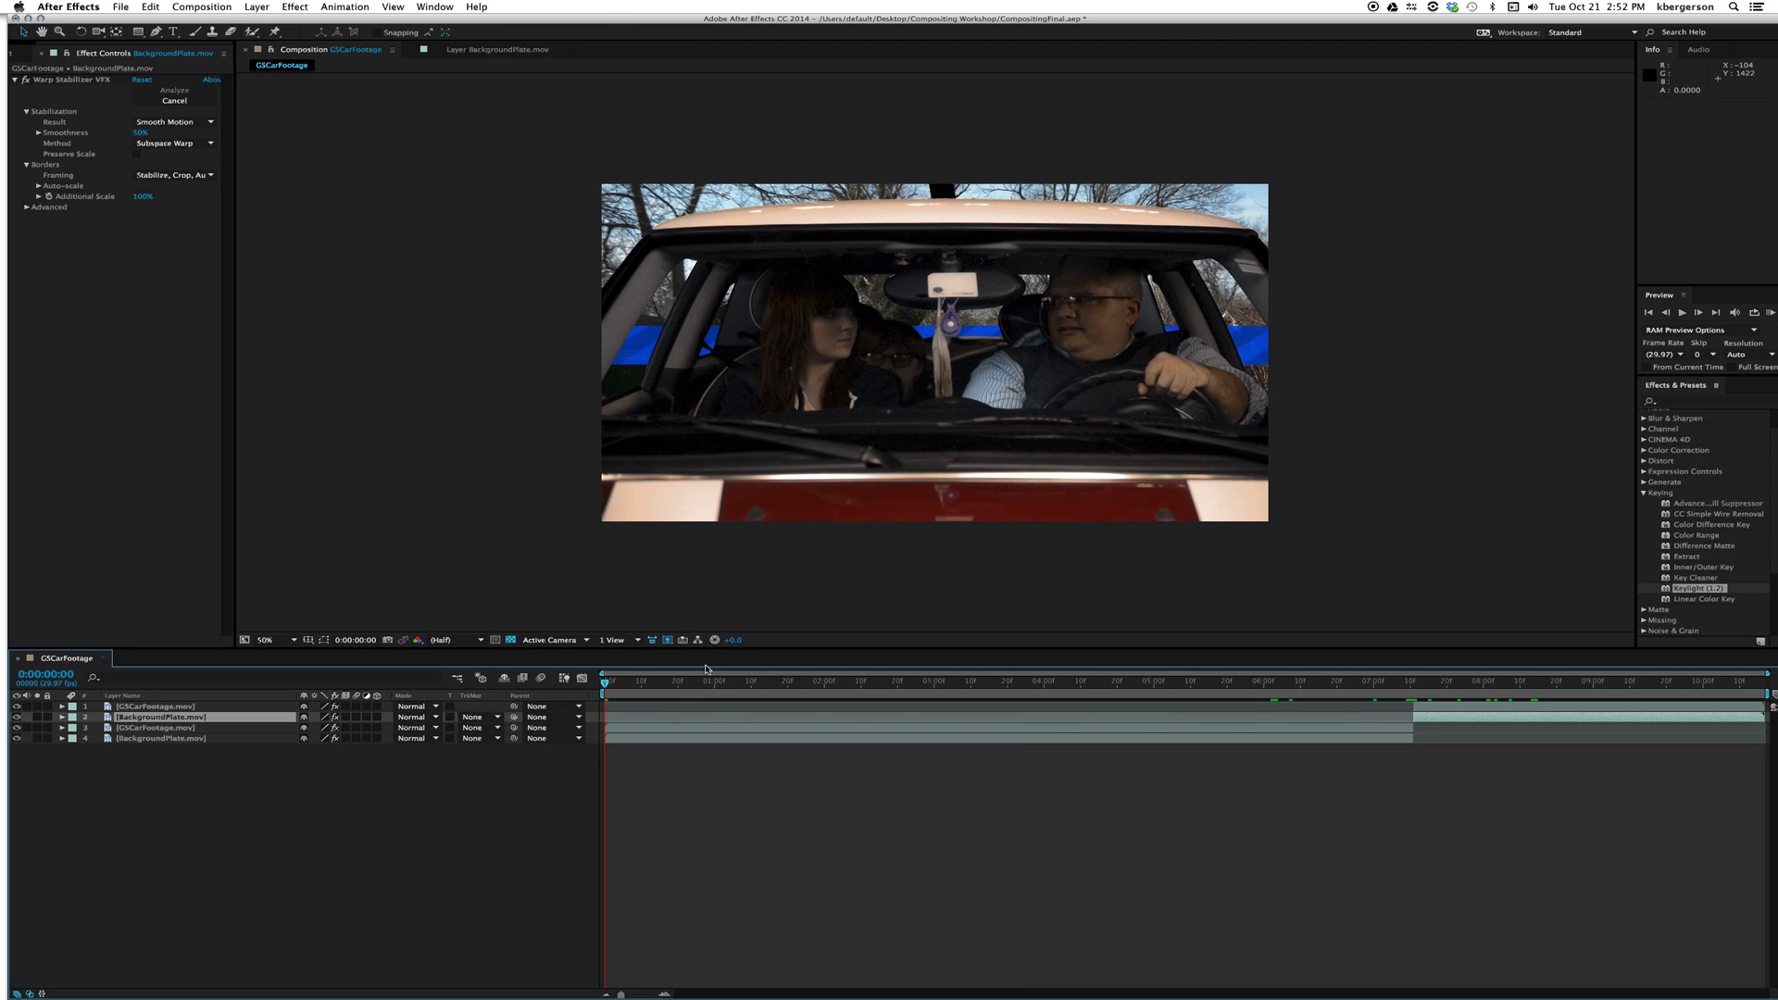
pyautogui.click(22, 55)
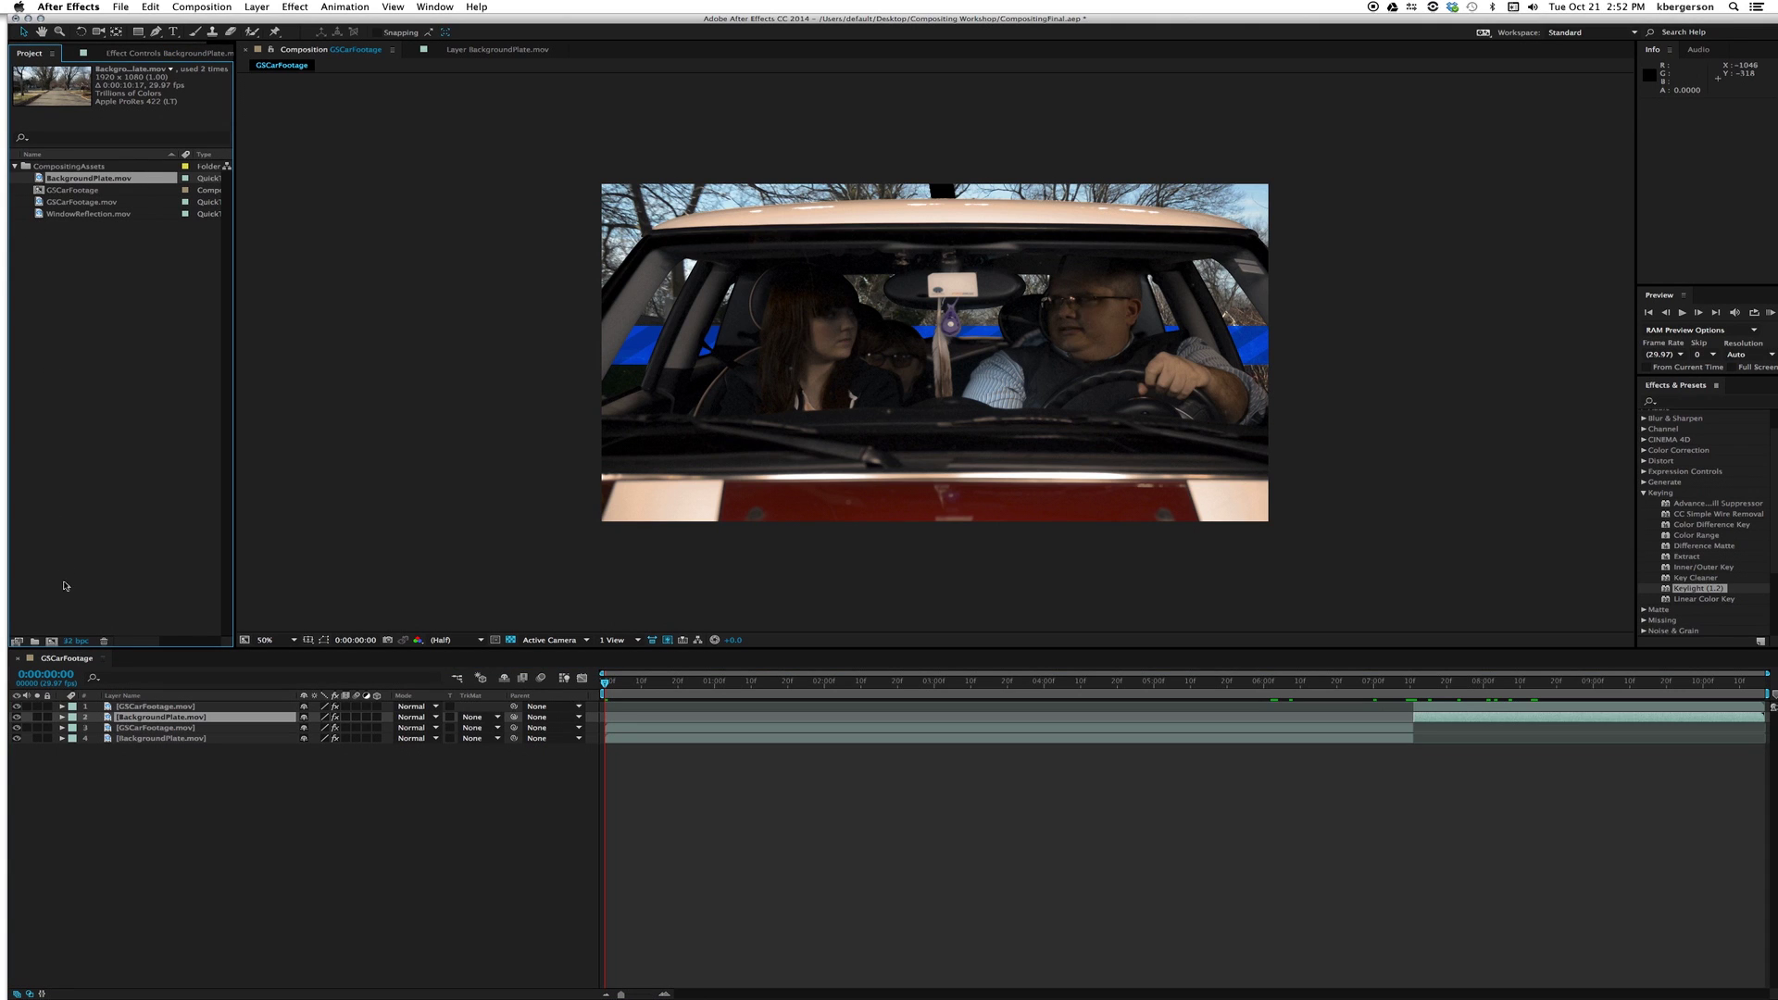
pyautogui.moveTo(90, 214); pyautogui.dragTo(65, 728)
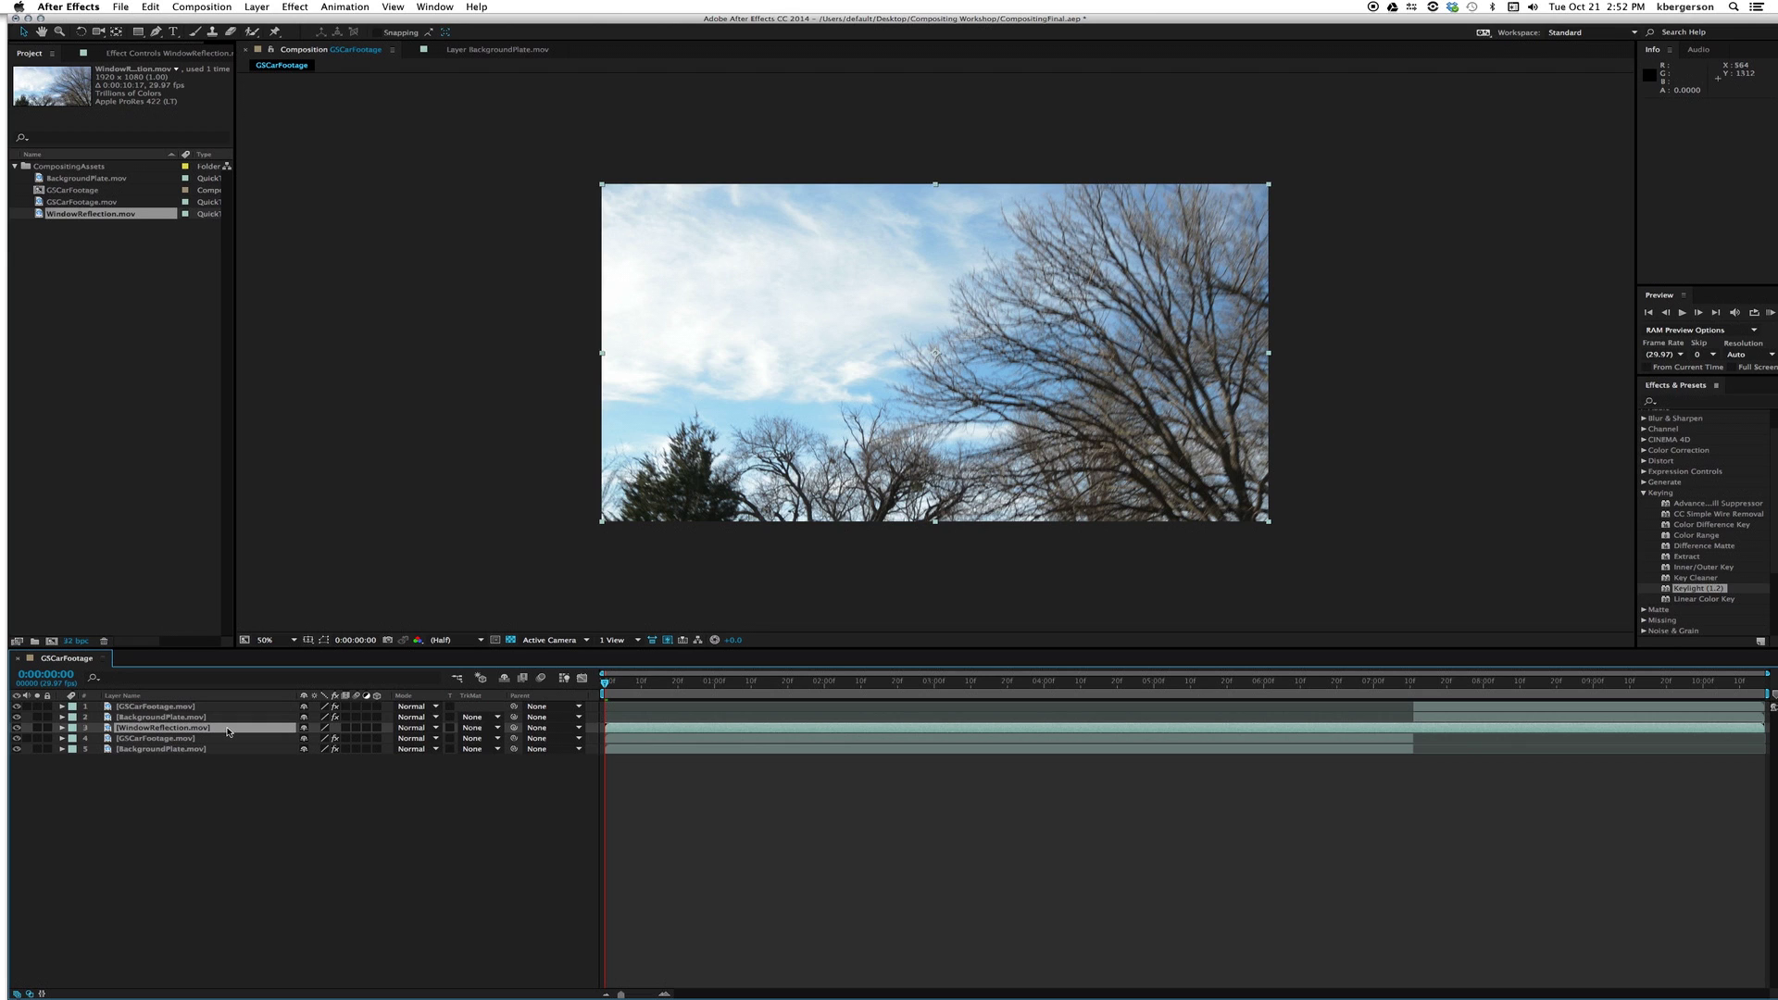
# Set the WindowReflection layer's Opacity to 50%.
pyautogui.press('t')
pyautogui.click(313, 738)
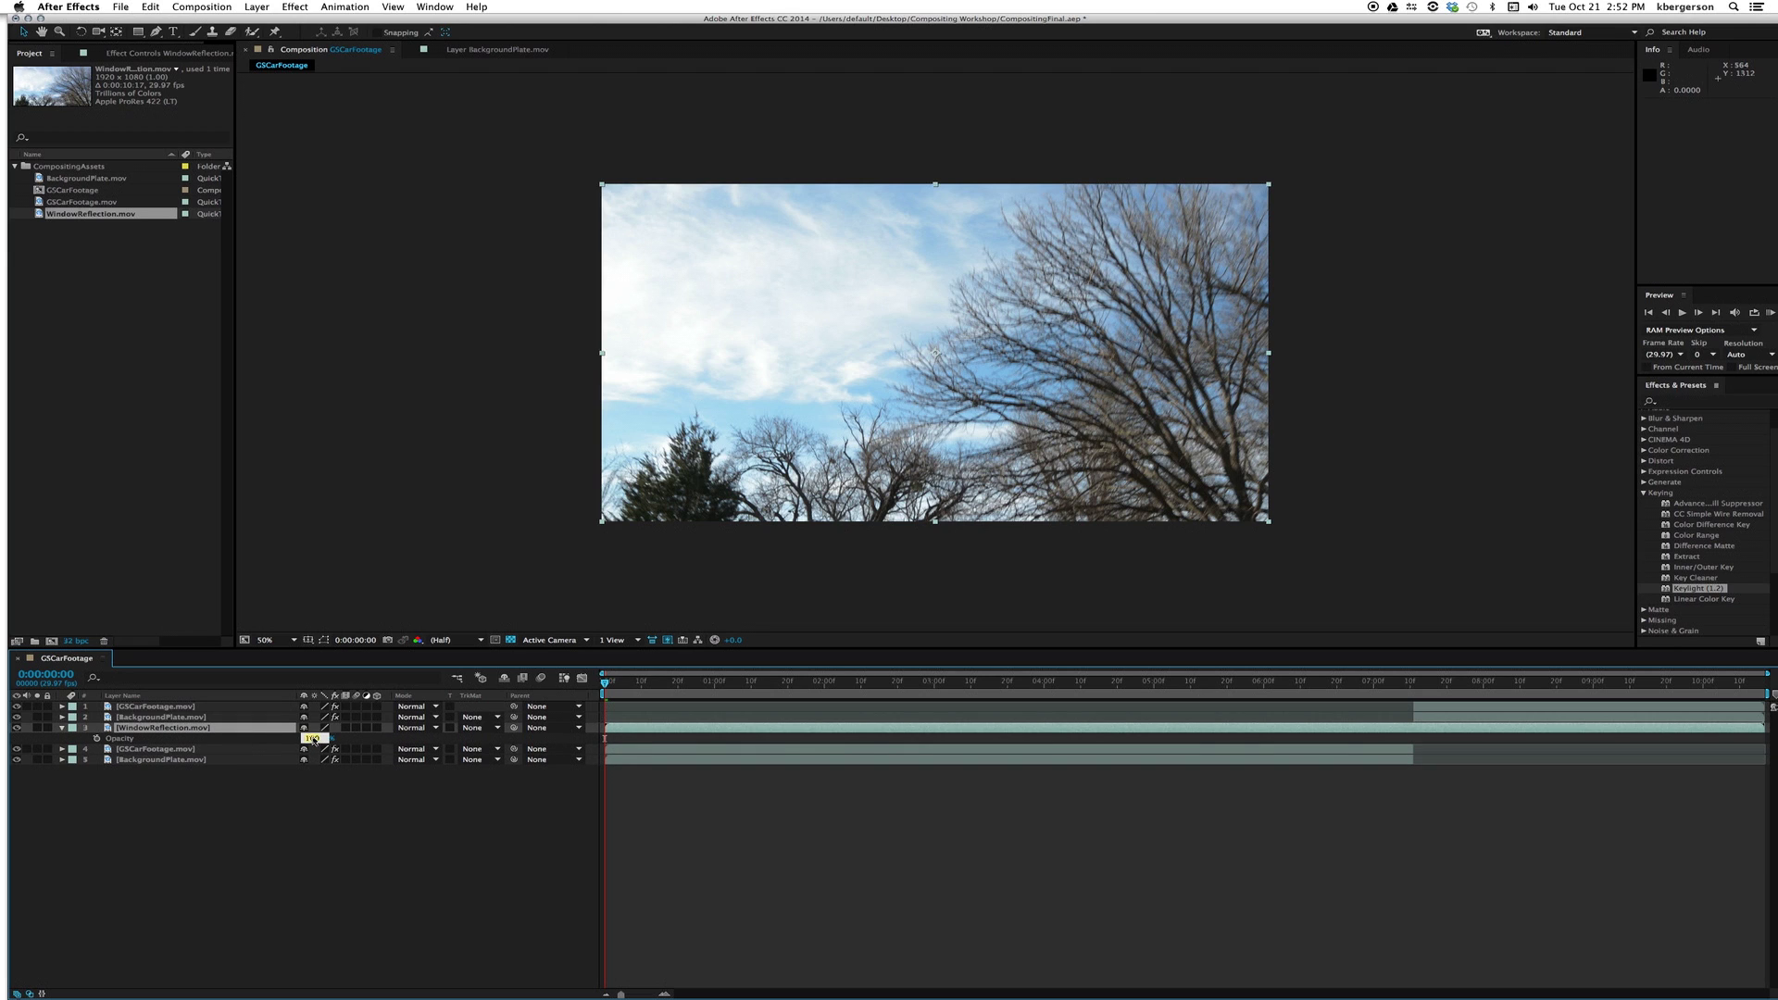
pyautogui.write('50')
pyautogui.press('Return')
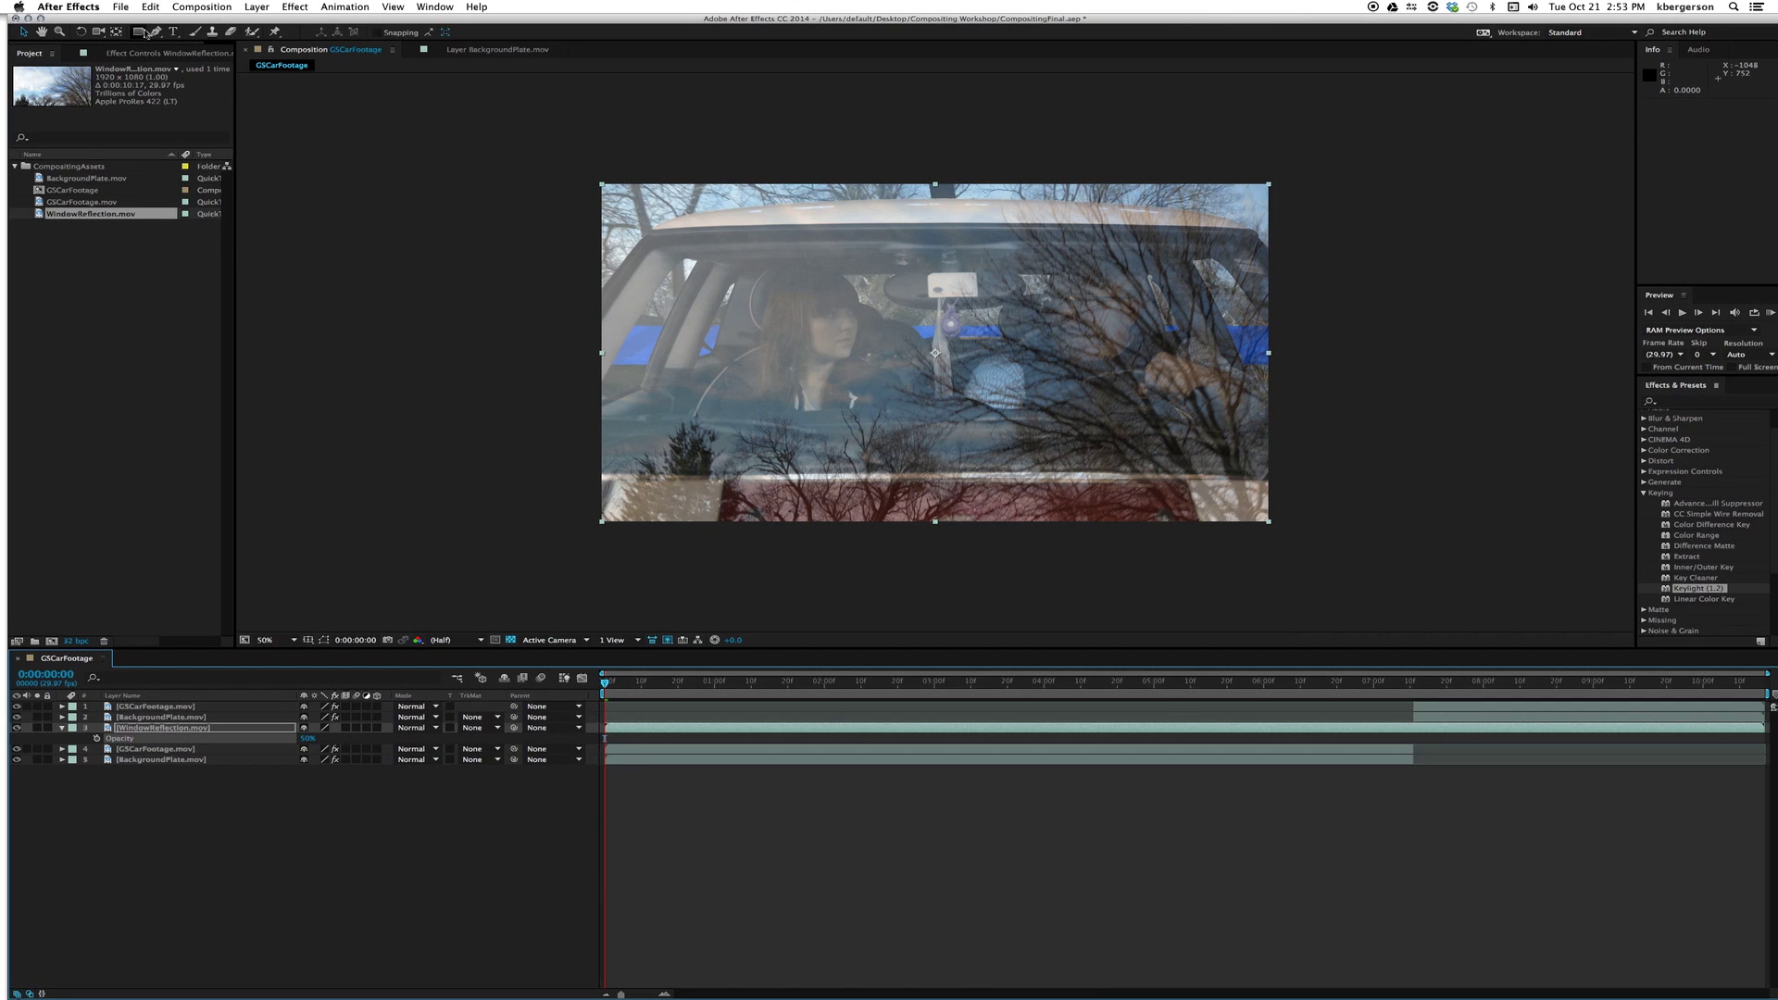
# Start a RotoBezier mask on the windshield, tracing its left edge and curved top.
pyautogui.click(156, 32)
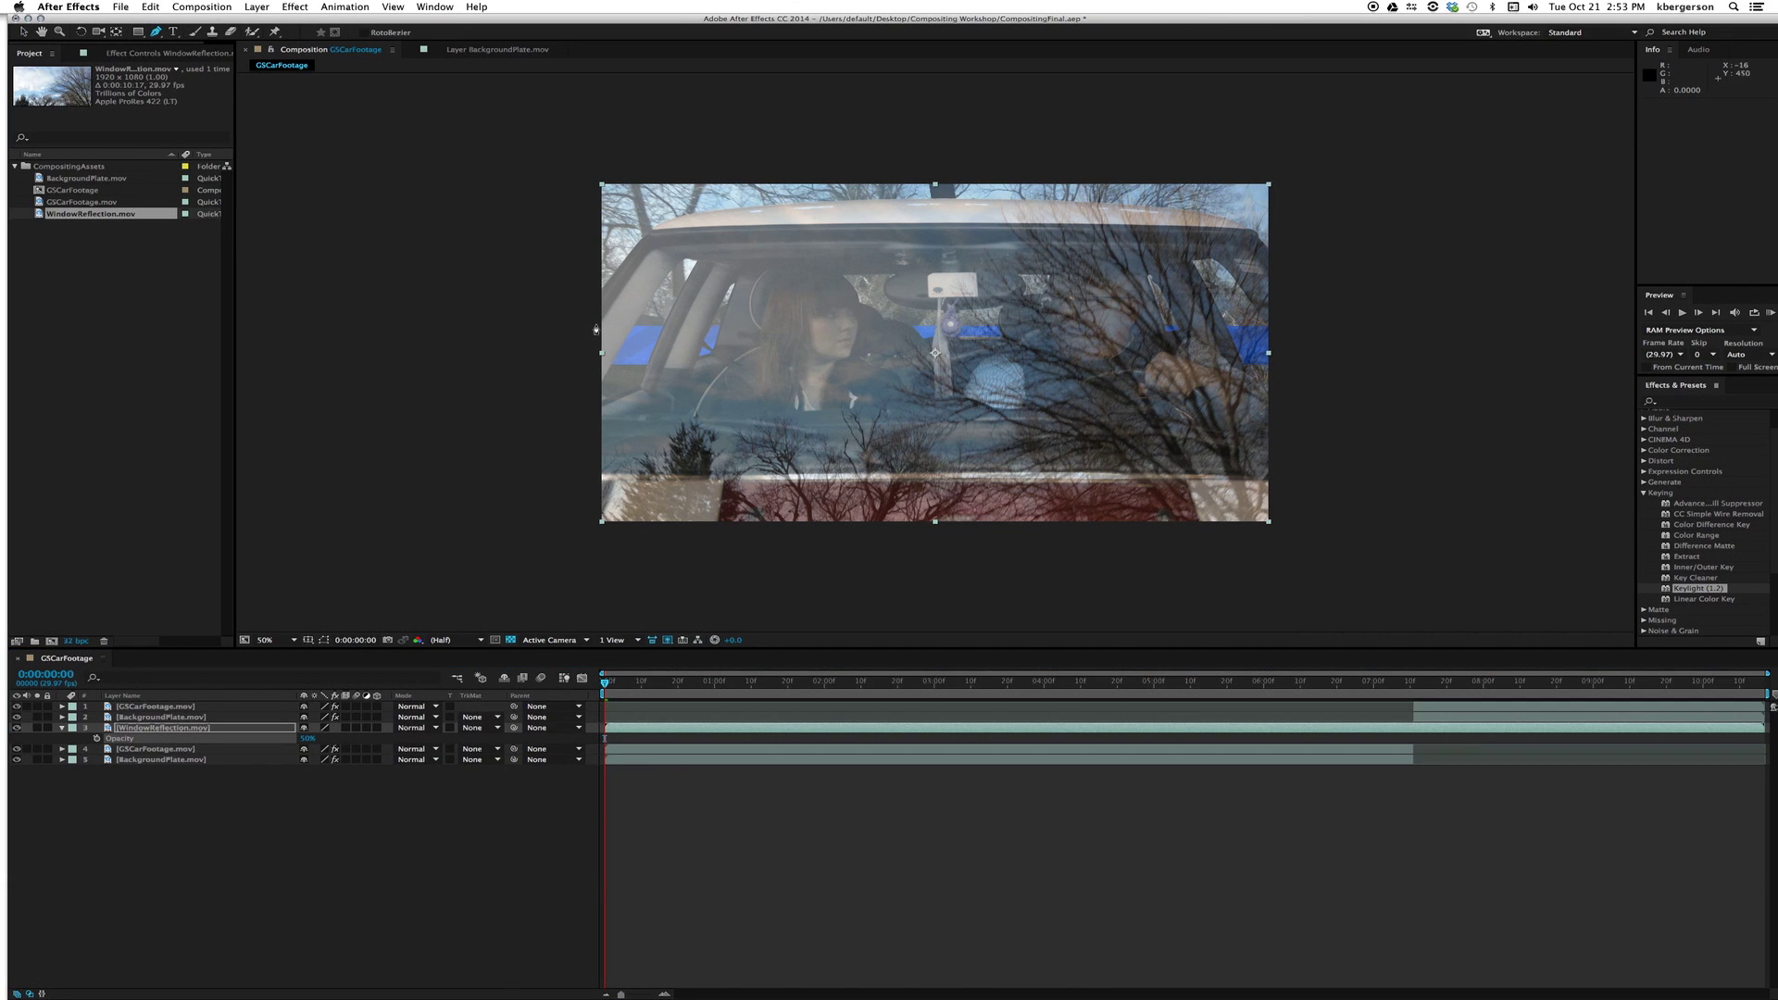
pyautogui.moveTo(595, 325); pyautogui.dragTo(657, 263)
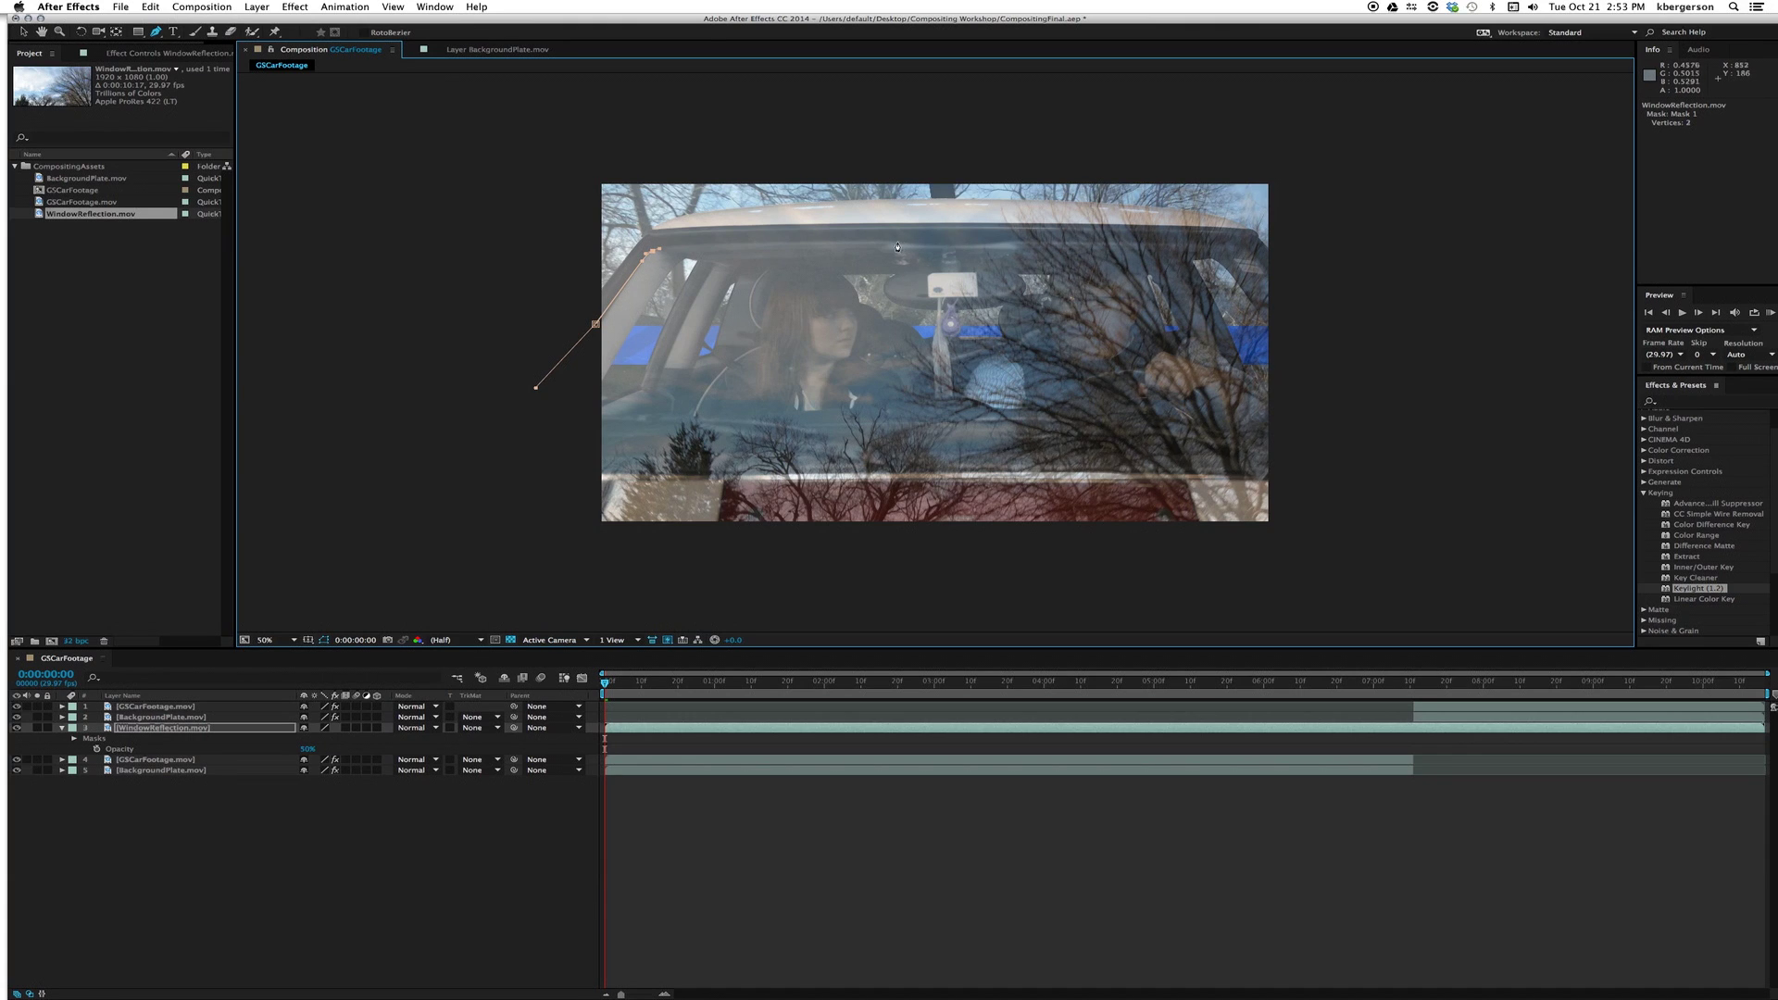
pyautogui.moveTo(891, 243); pyautogui.dragTo(909, 245)
pyautogui.moveTo(667, 248); pyautogui.dragTo(663, 250)
pyautogui.moveTo(910, 244); pyautogui.dragTo(1011, 245)
pyautogui.click(1007, 243)
pyautogui.moveTo(912, 252); pyautogui.dragTo(915, 245)
# Continue the mask down the right side and along the bottom, then close it.
pyautogui.click(1234, 245)
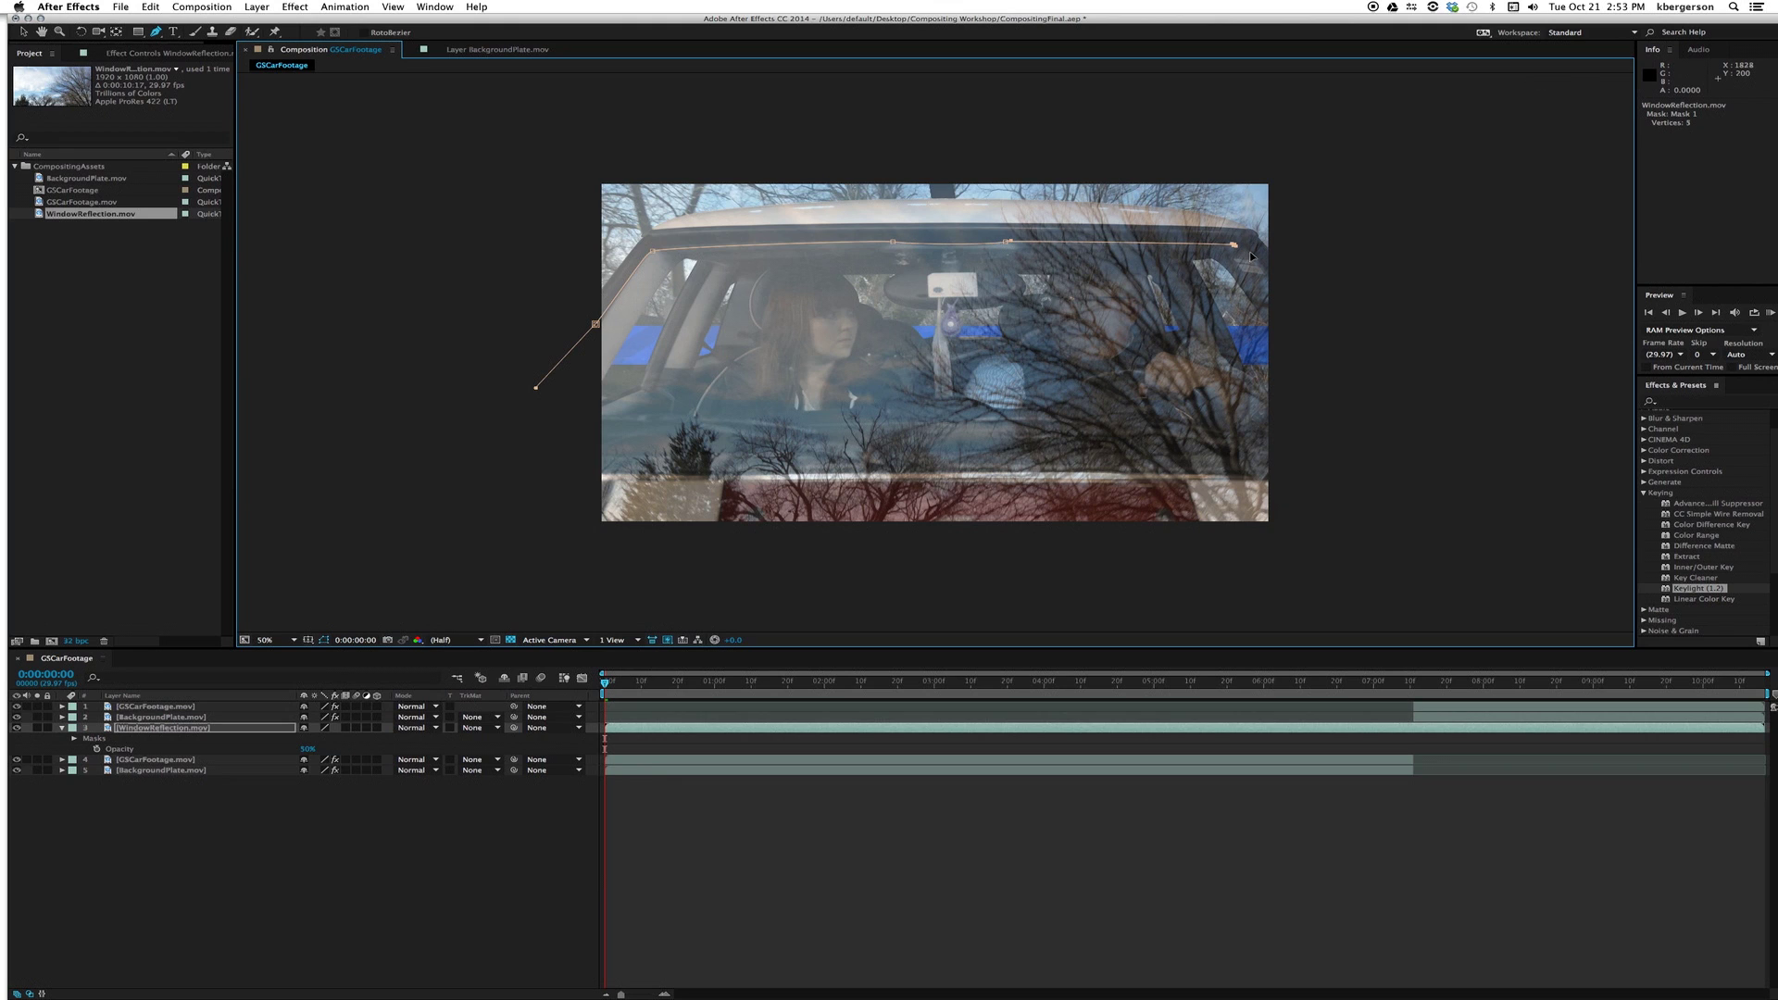
pyautogui.click(1272, 282)
pyautogui.moveTo(1276, 285); pyautogui.dragTo(1279, 284)
pyautogui.click(1302, 470)
pyautogui.moveTo(981, 473); pyautogui.dragTo(905, 467)
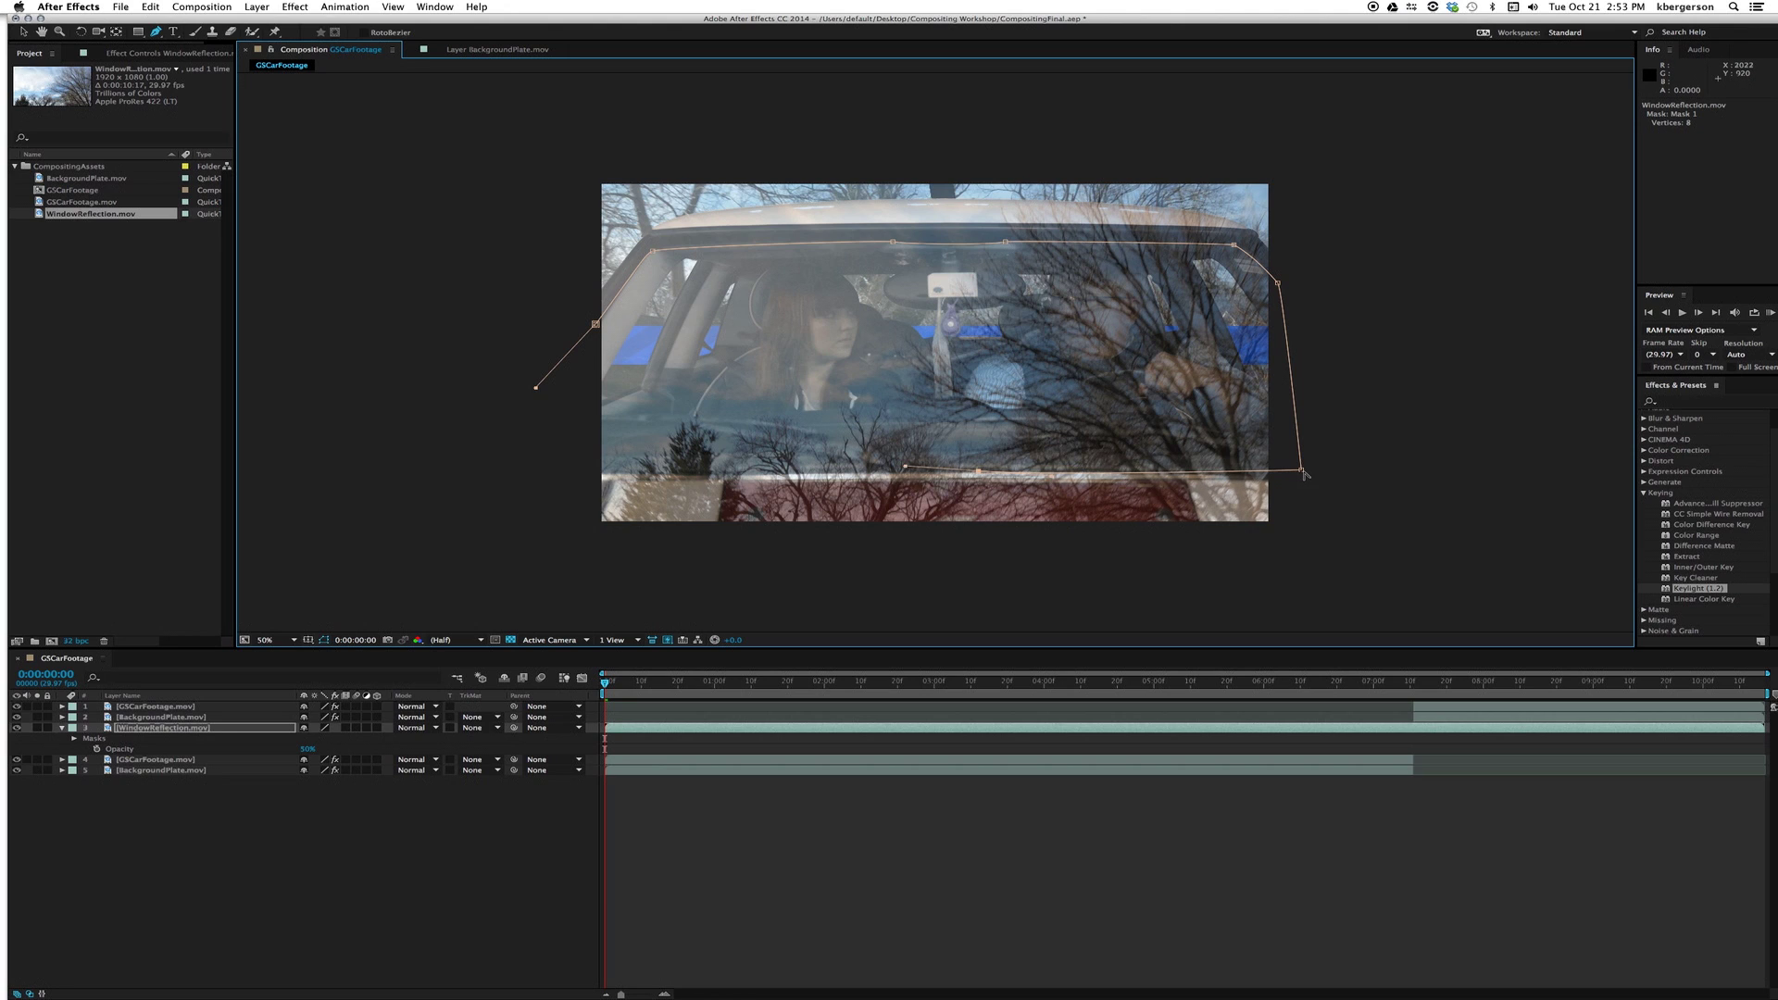
pyautogui.moveTo(1304, 473); pyautogui.dragTo(1297, 476)
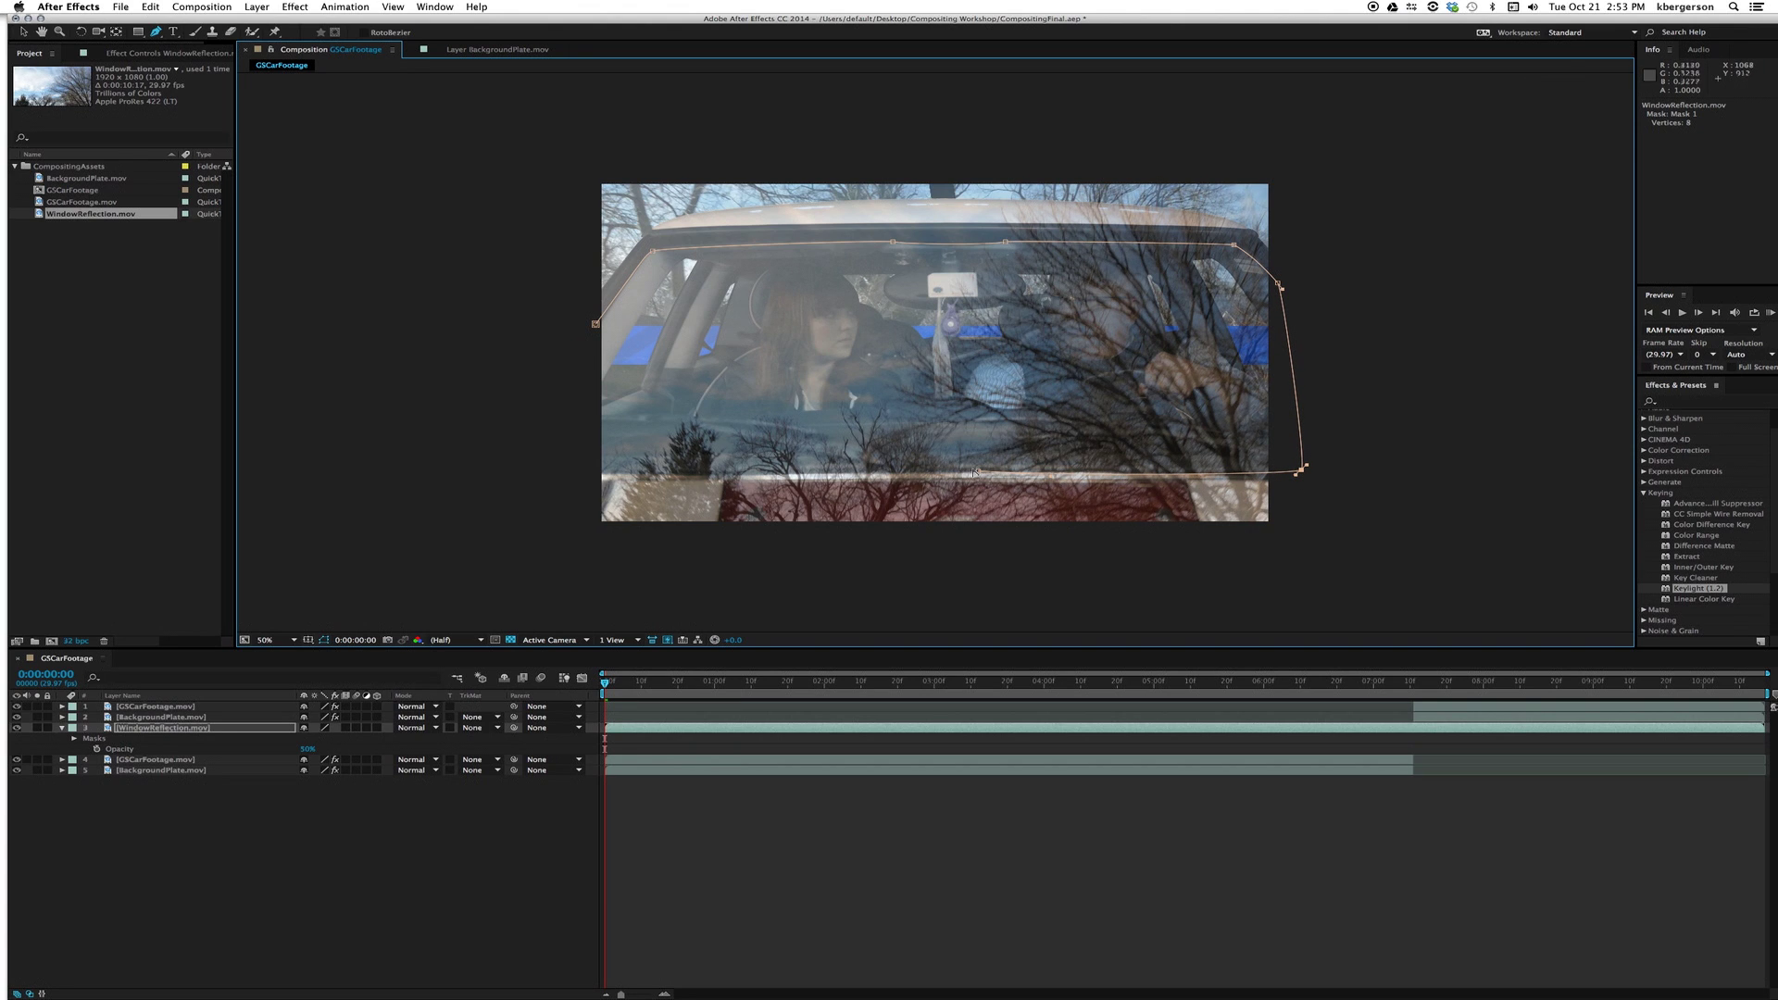
pyautogui.click(979, 473)
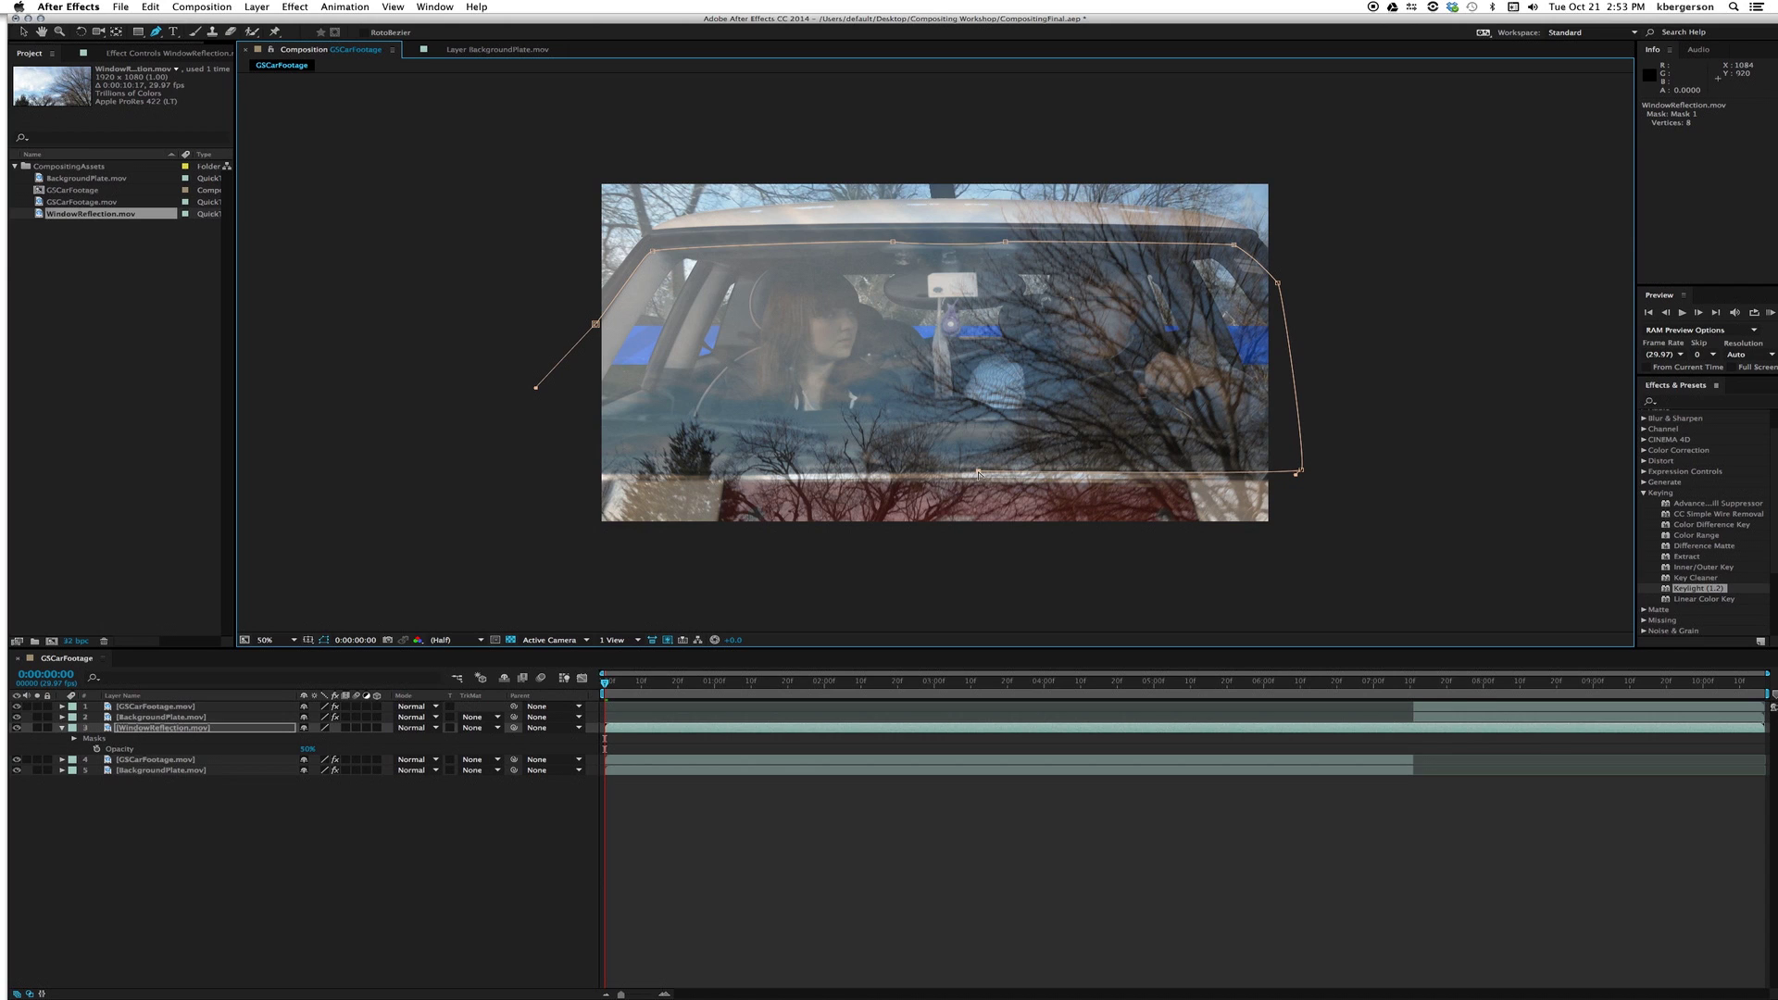
pyautogui.click(590, 475)
pyautogui.click(595, 325)
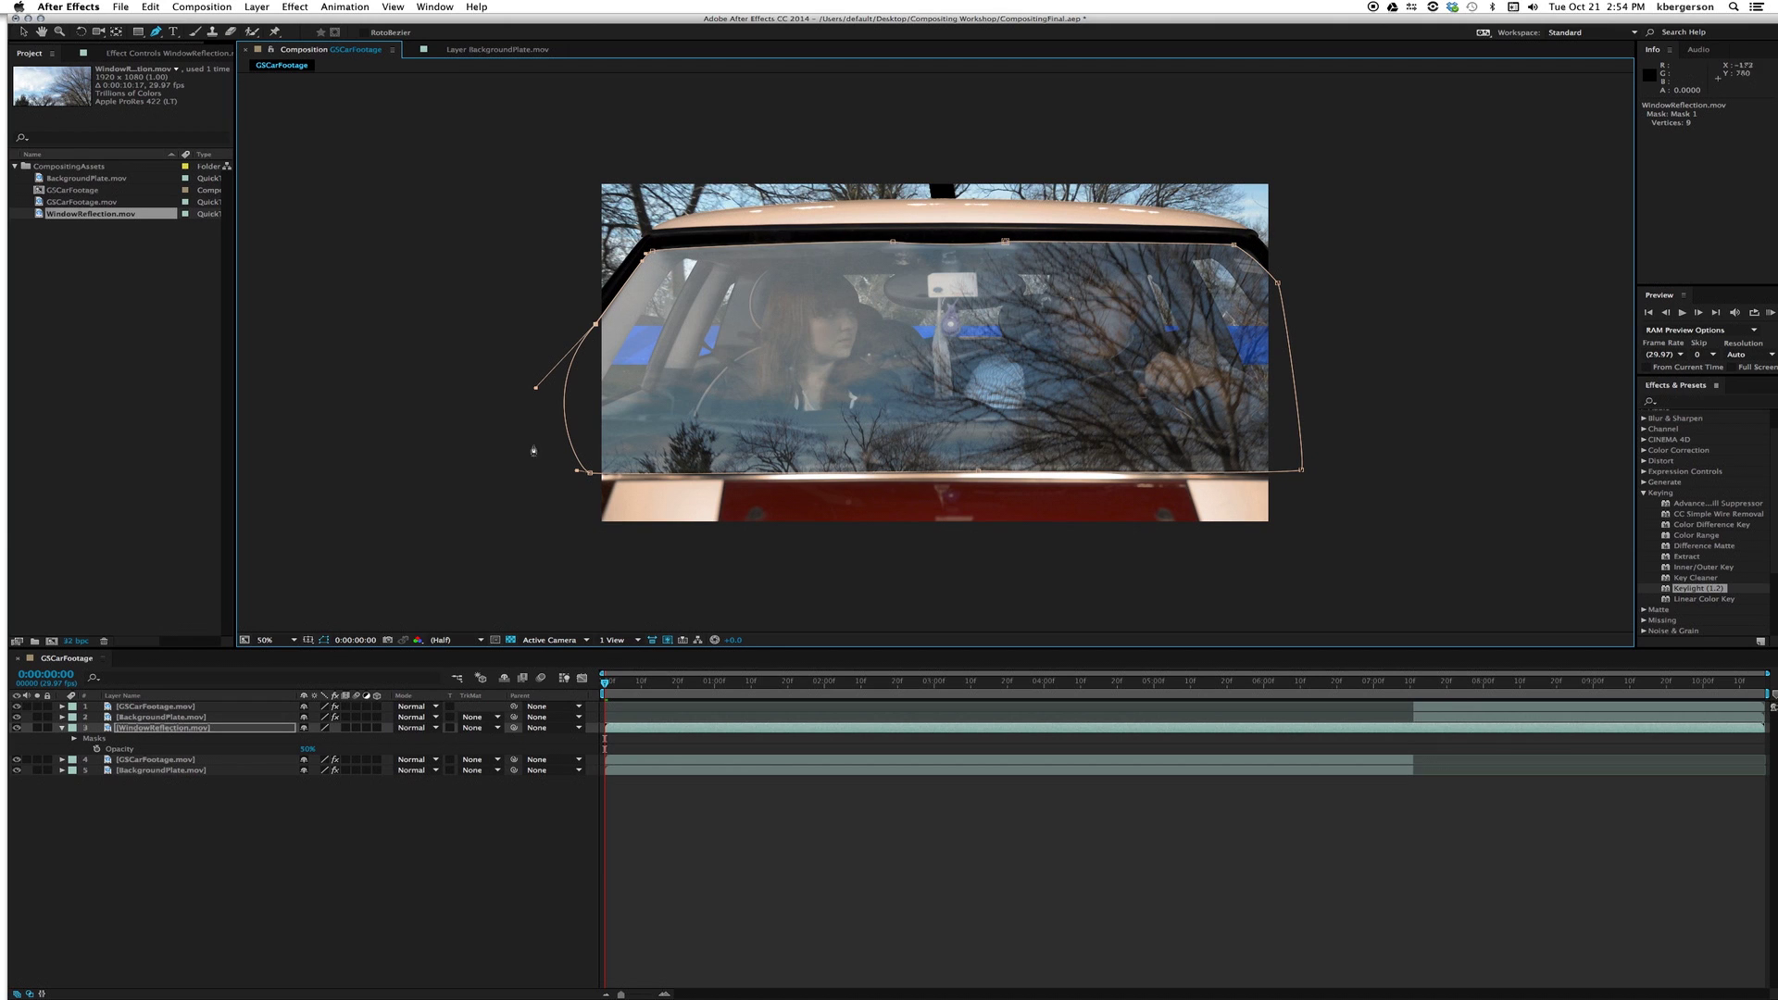
# Reveal Mask 1's properties on the WindowReflection layer.
pyautogui.click(157, 729)
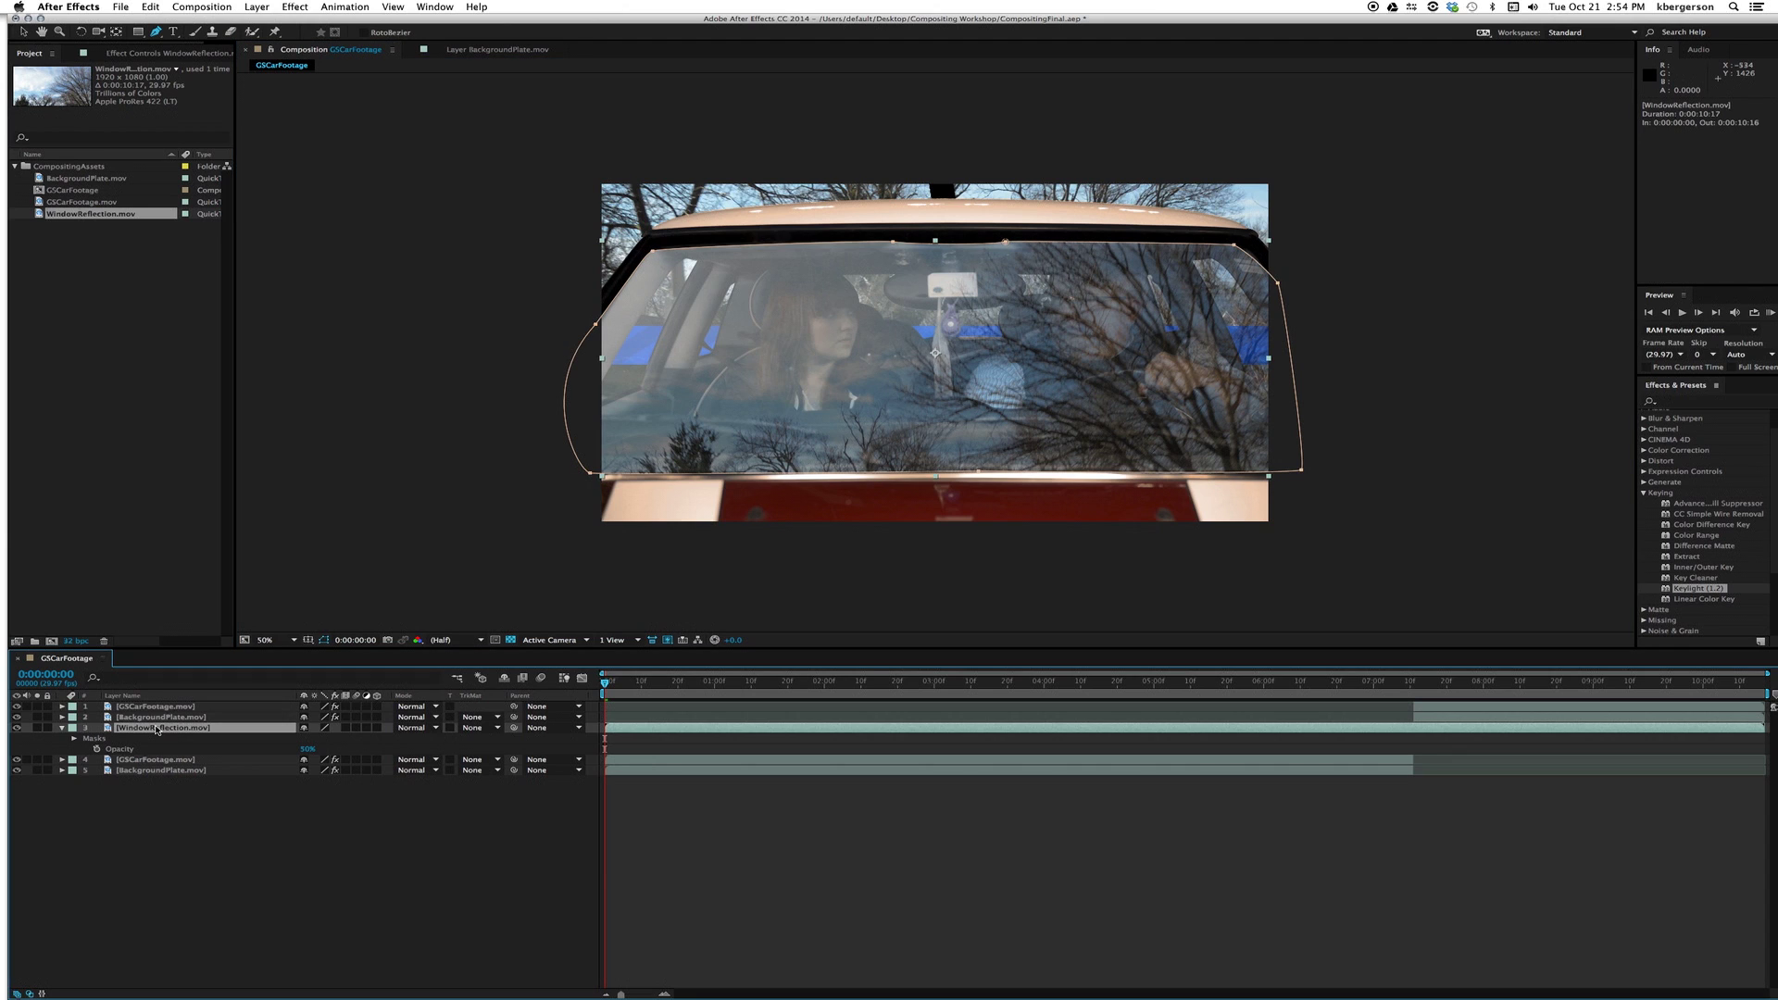
pyautogui.press('m')
pyautogui.click(86, 740)
# Give Mask 1 a 10-pixel feather.
pyautogui.click(87, 740)
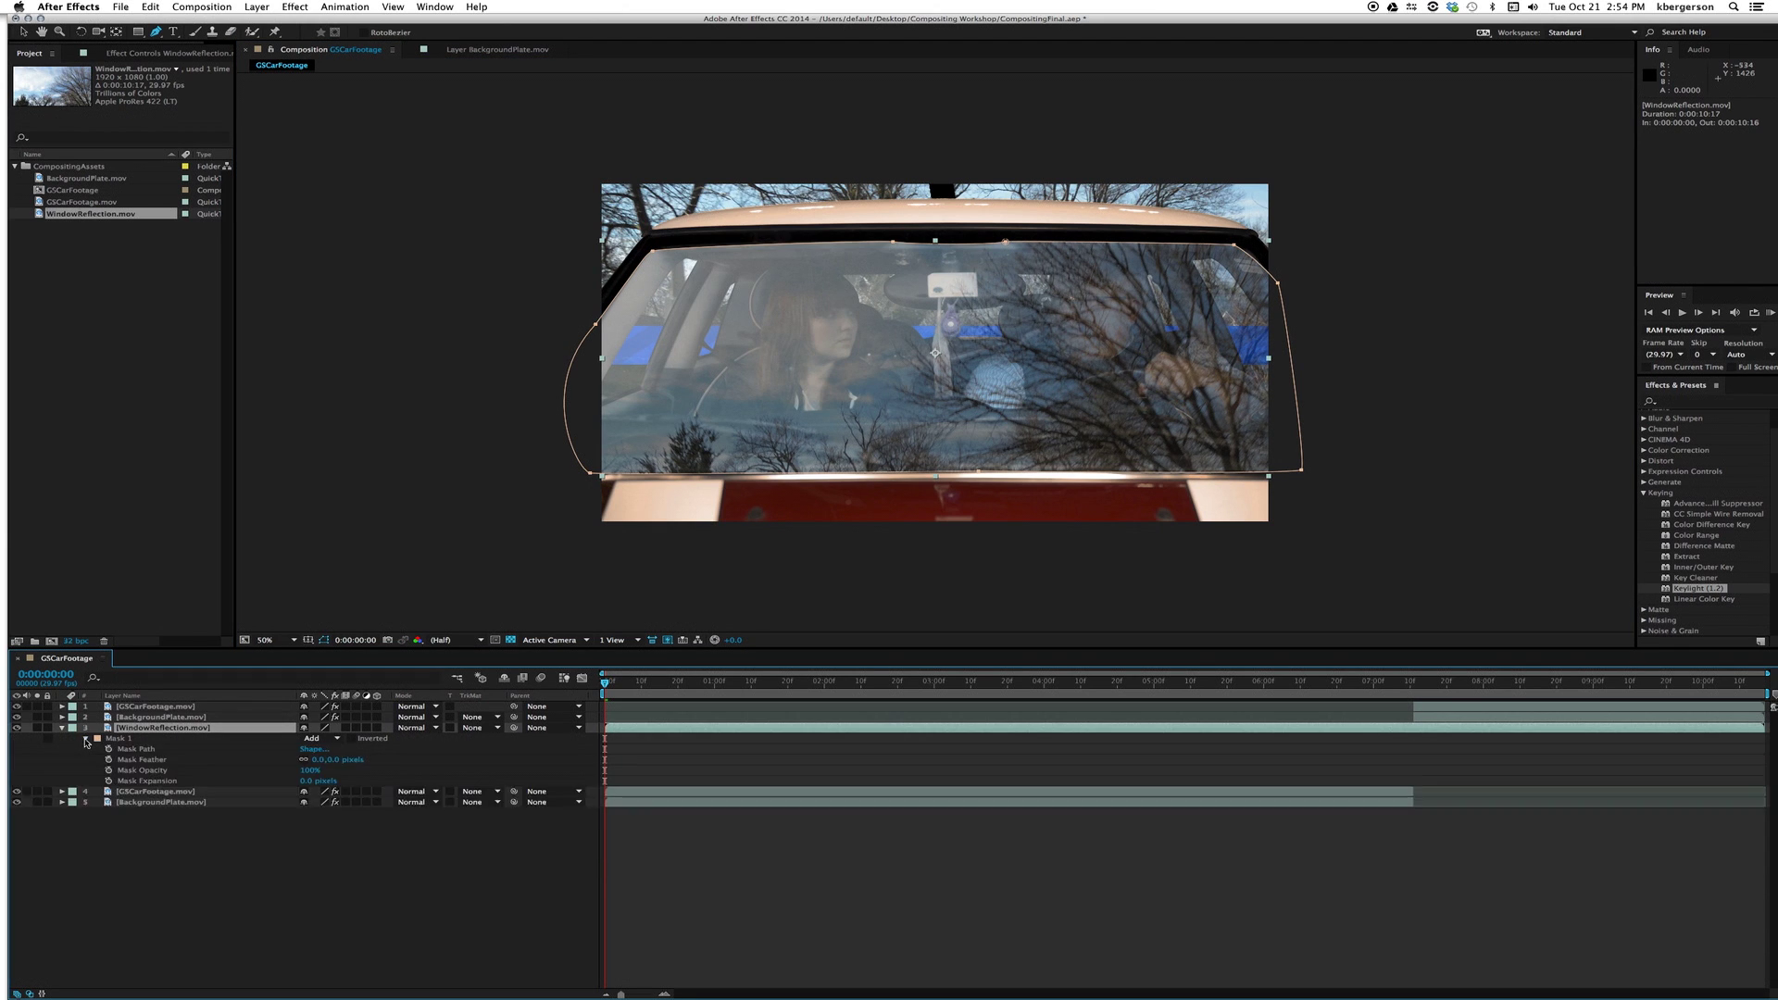
pyautogui.click(319, 760)
pyautogui.write('10')
pyautogui.press('Return')
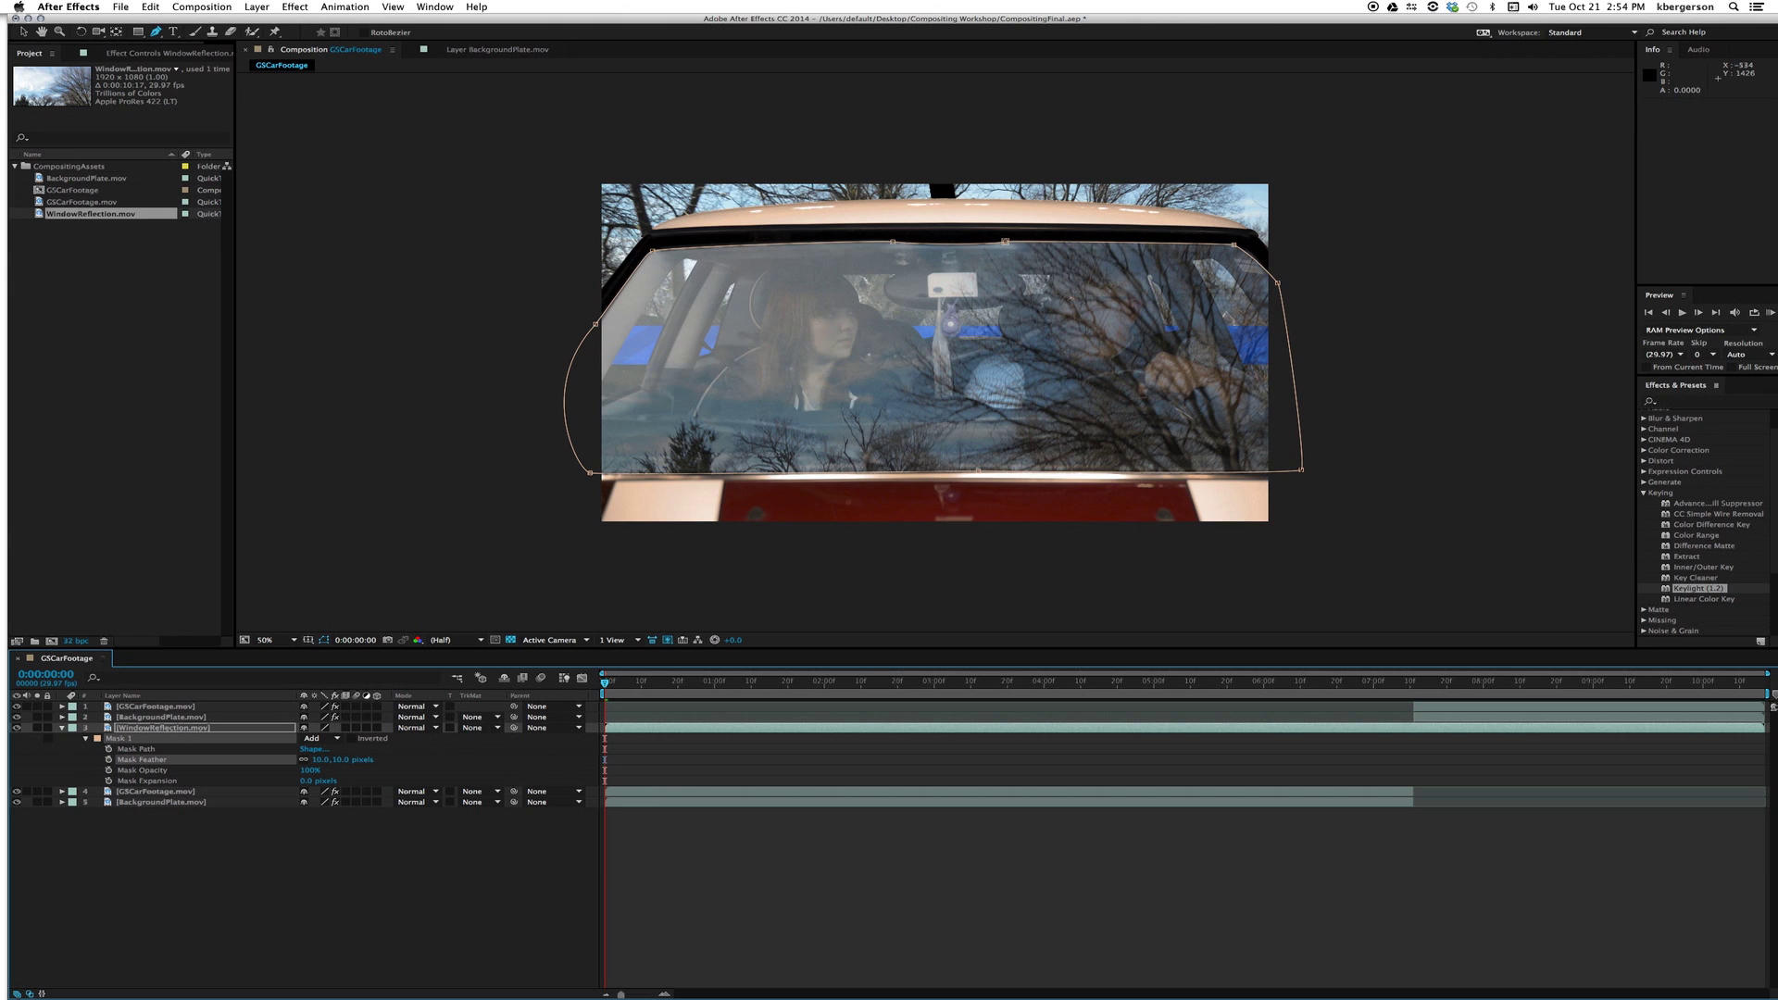
# Hide the mask outline and scrub to about five seconds to inspect the reflection.
pyautogui.click(326, 641)
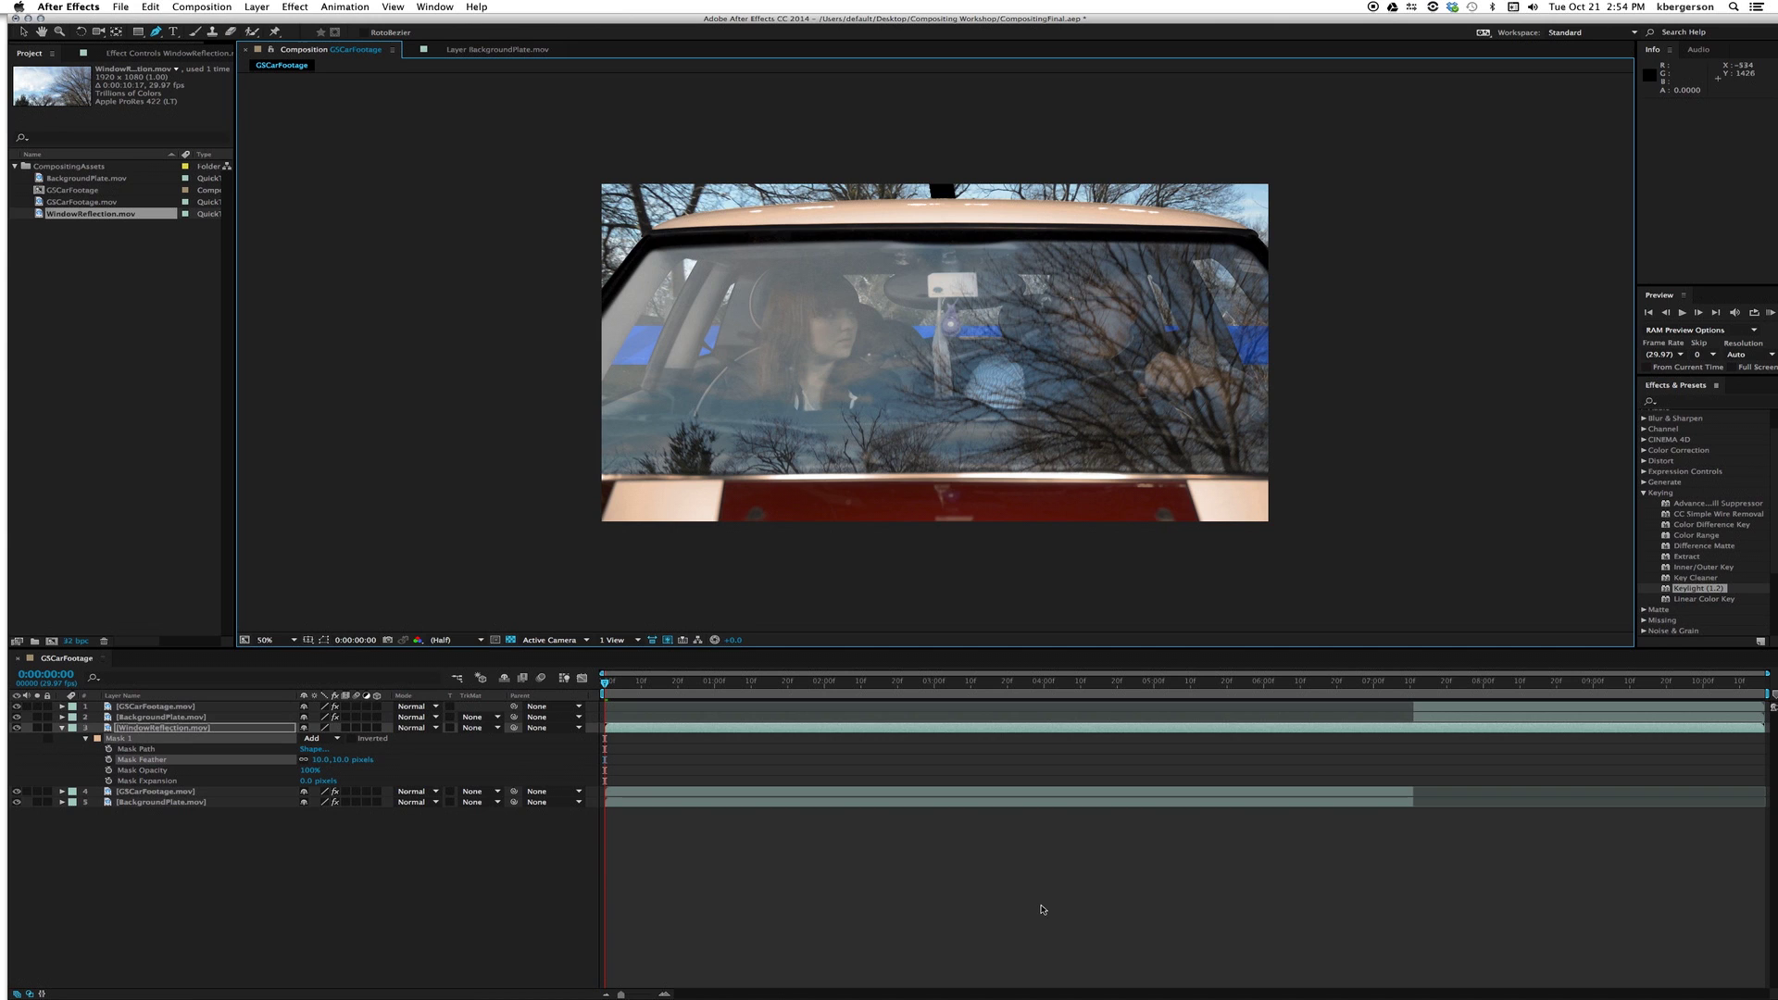
pyautogui.moveTo(606, 684); pyautogui.dragTo(929, 718)
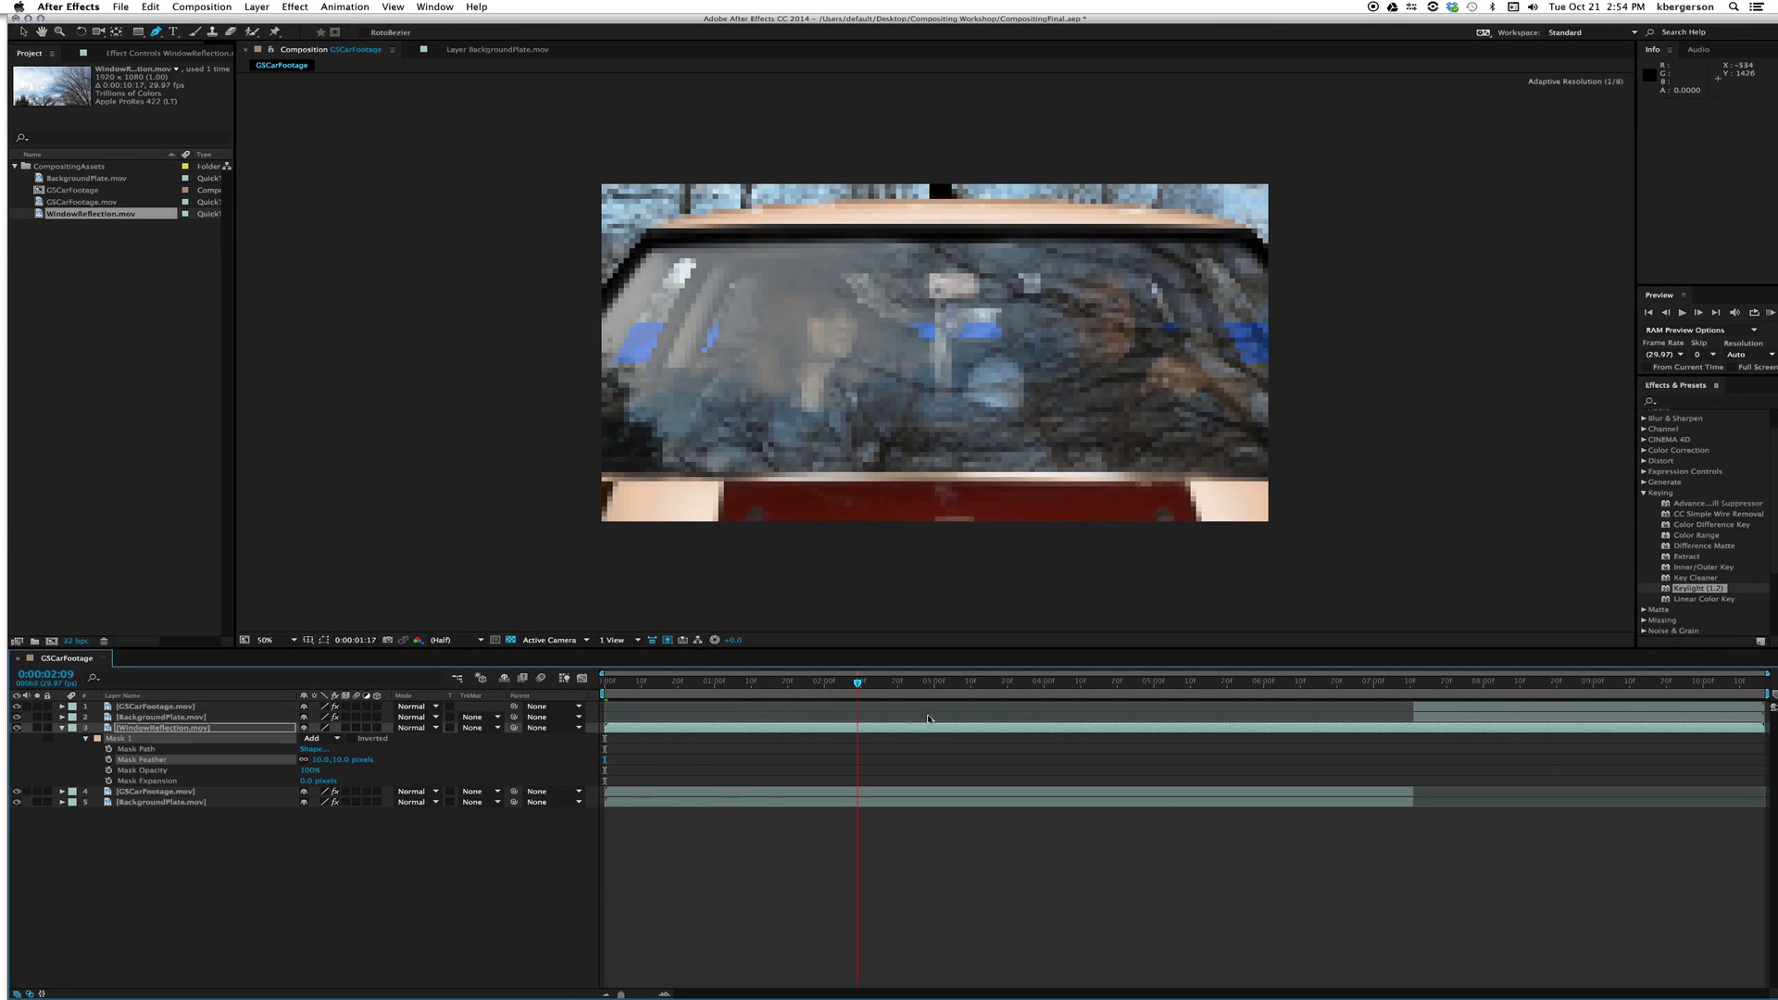
pyautogui.moveTo(1158, 759); pyautogui.dragTo(1158, 759)
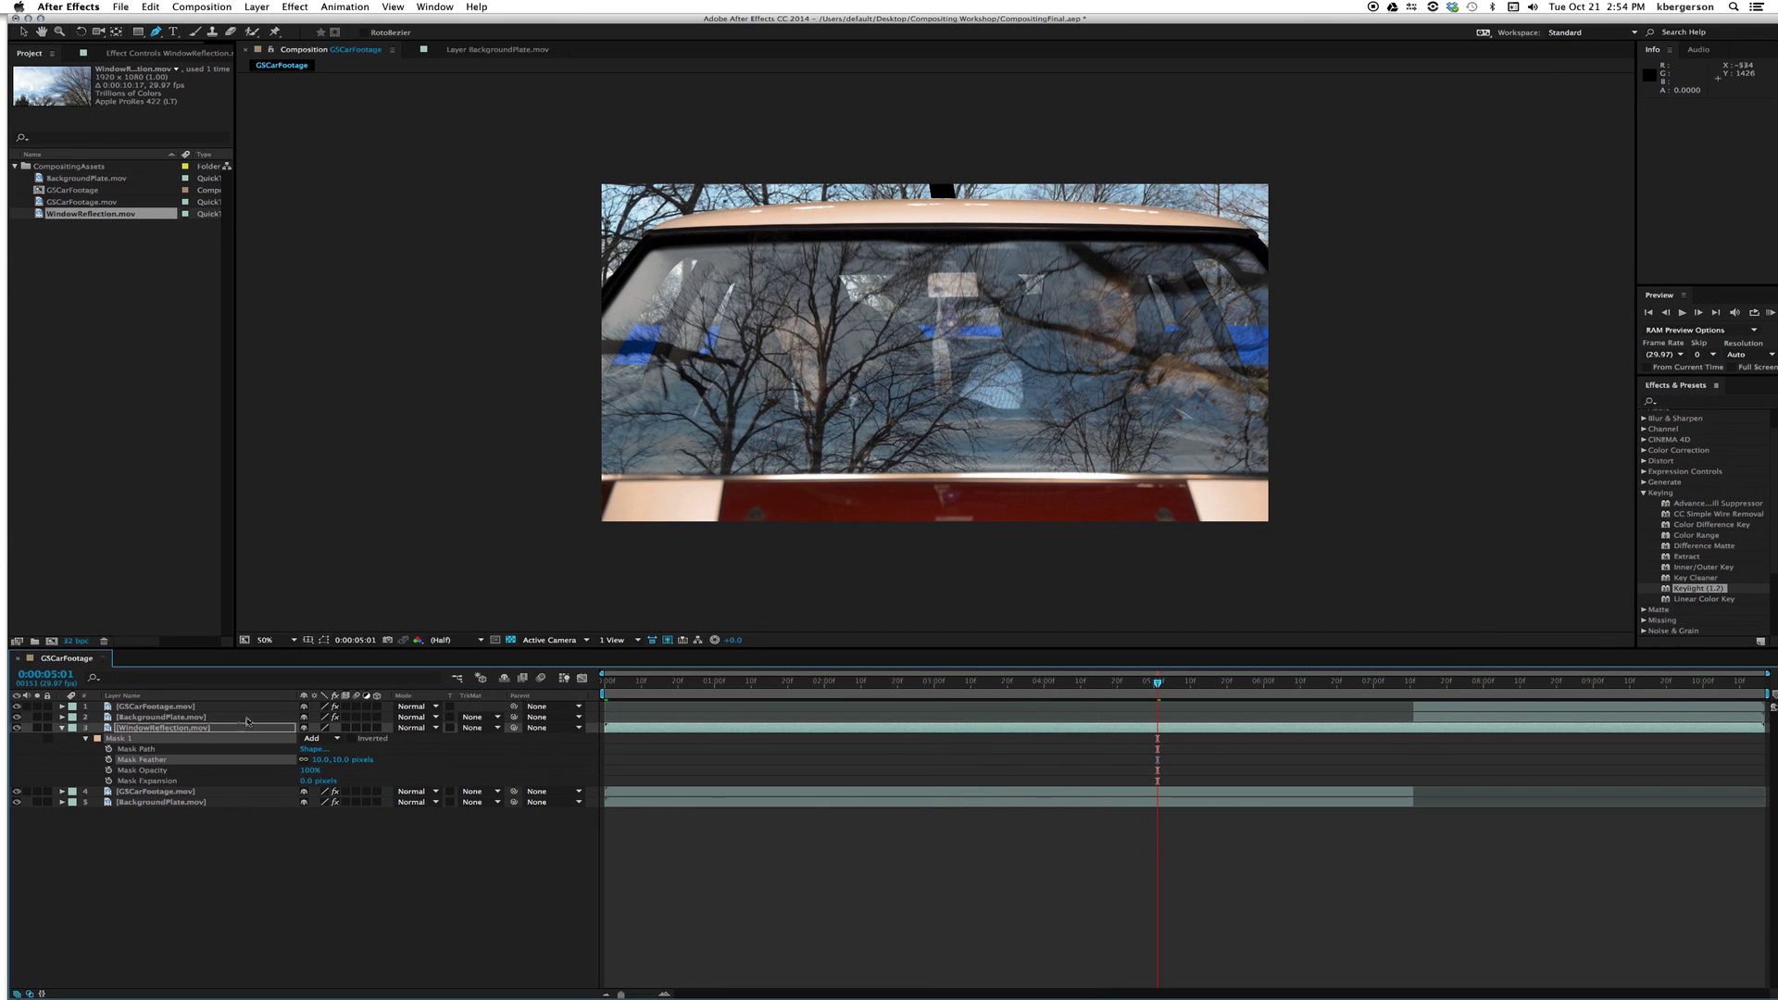
pyautogui.click(433, 728)
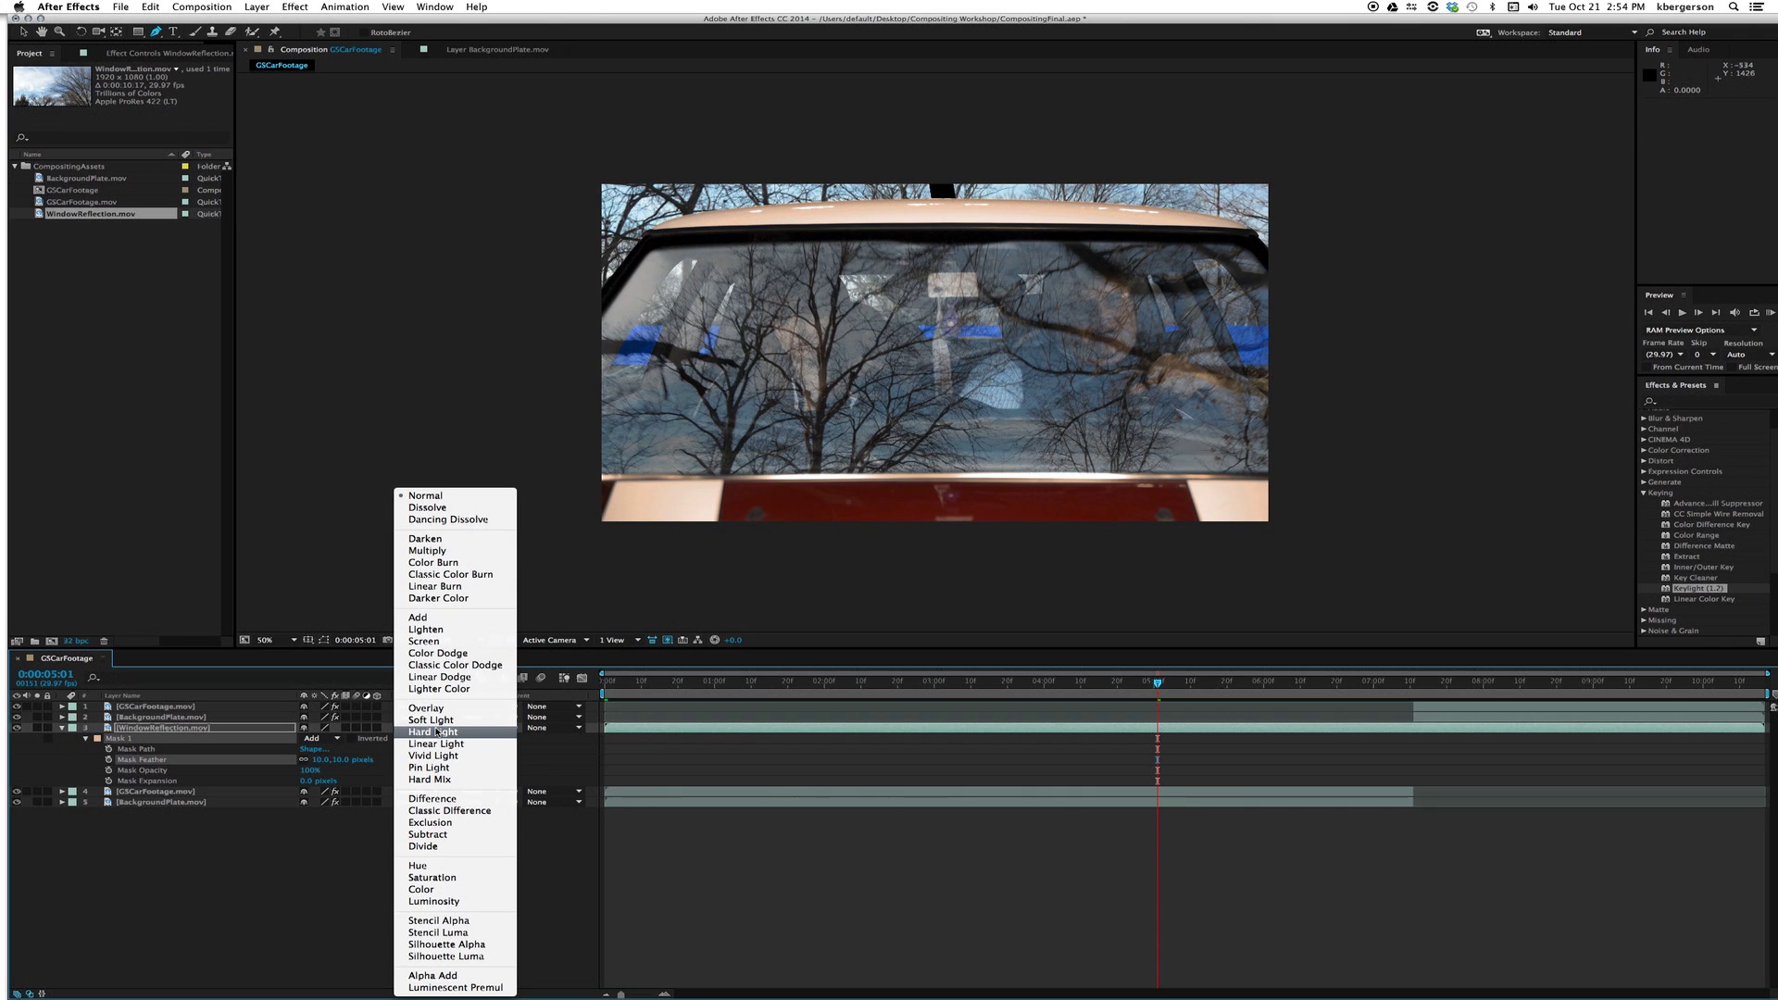
# Set the reflection layer to Screen mode, lower opacity to about 45%, and RAM-preview.
pyautogui.click(454, 642)
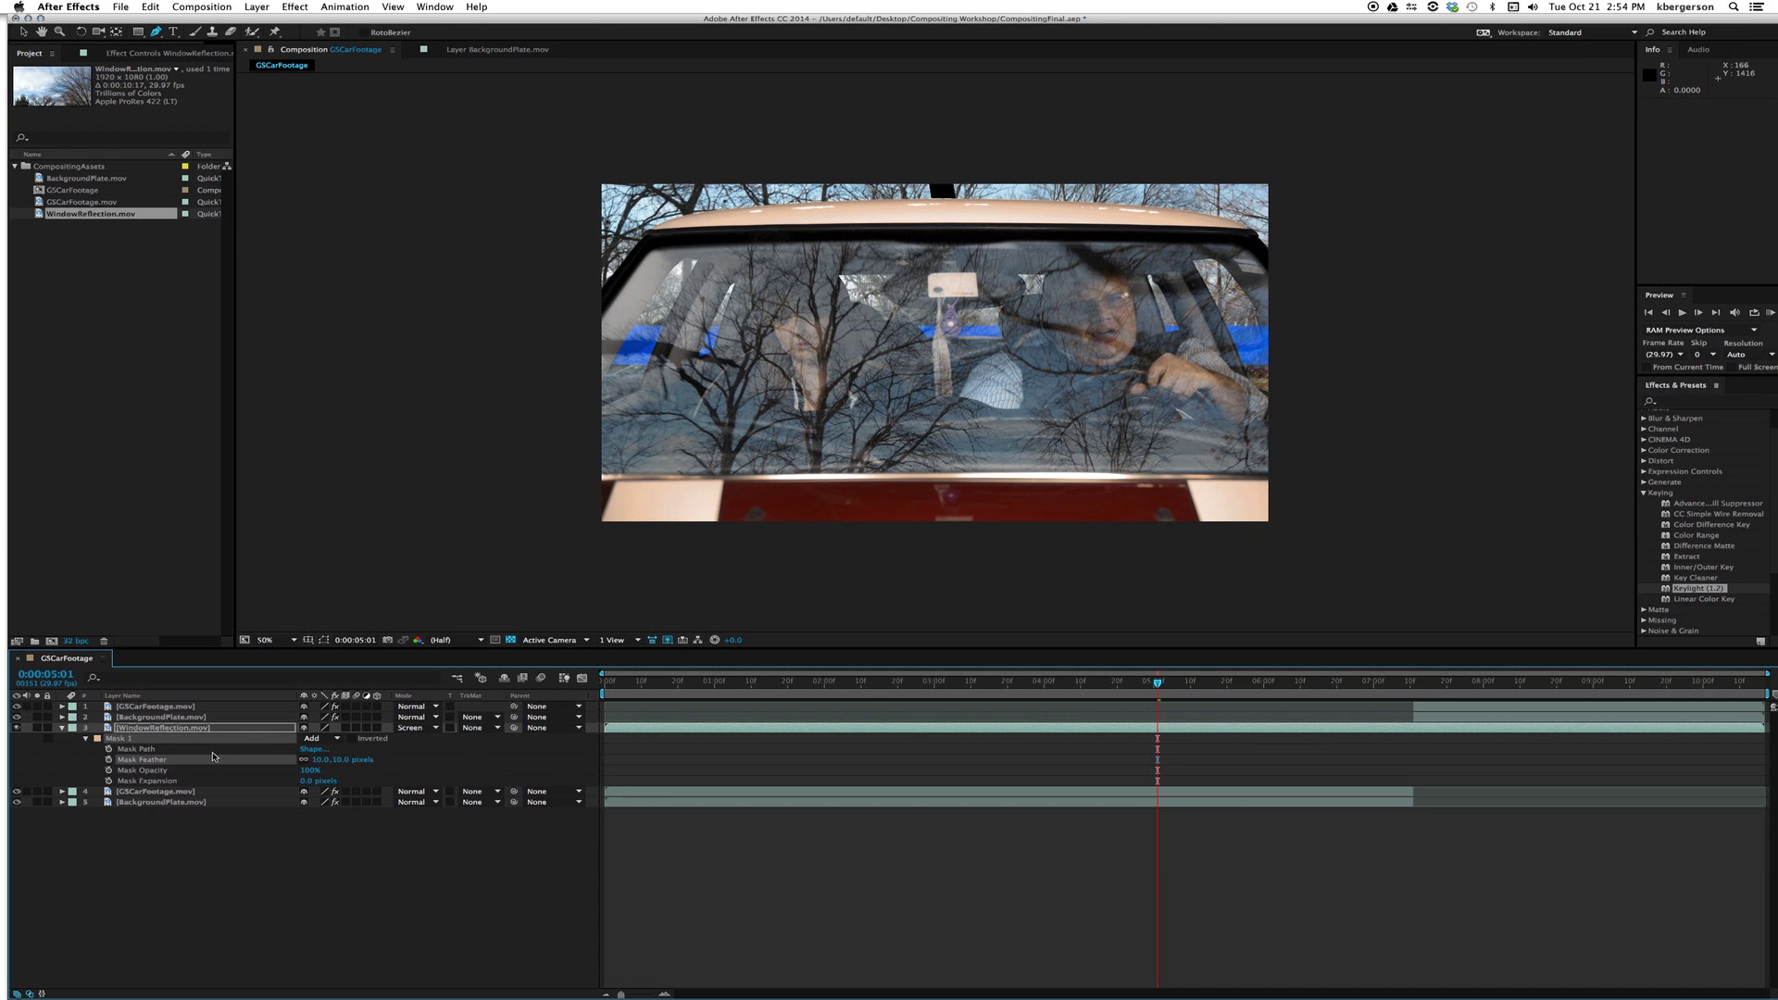
pyautogui.press('t')
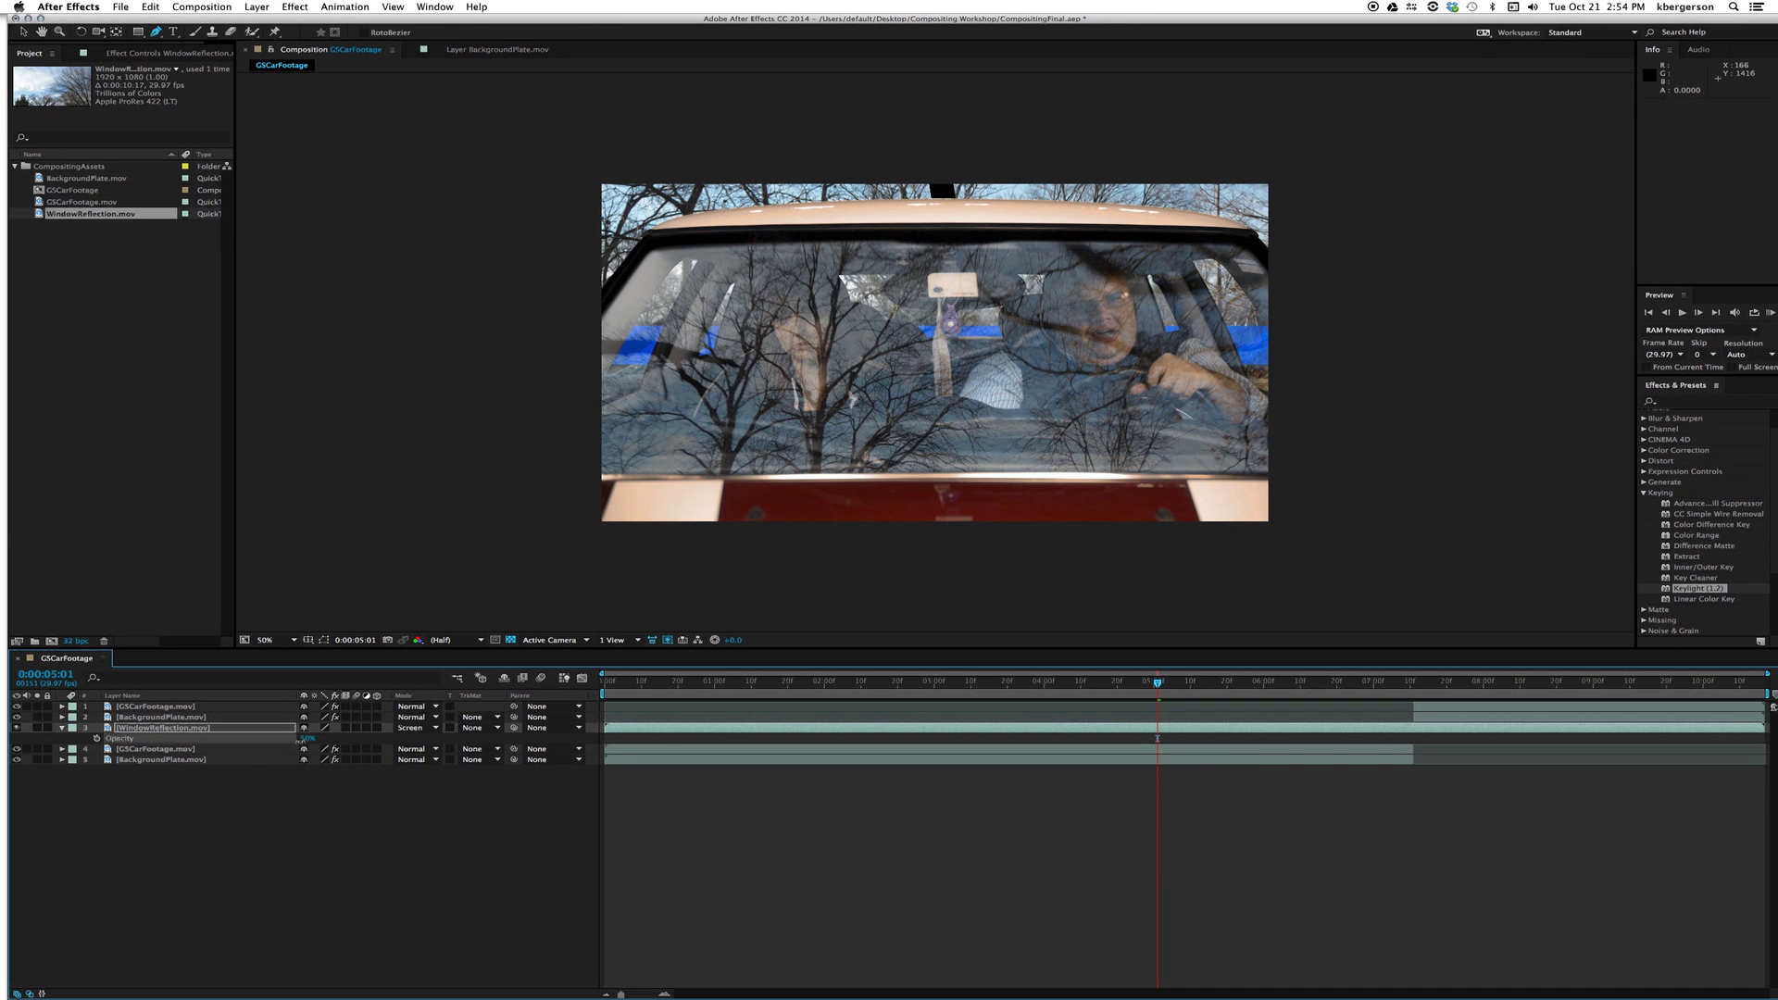
pyautogui.moveTo(308, 740); pyautogui.dragTo(301, 748)
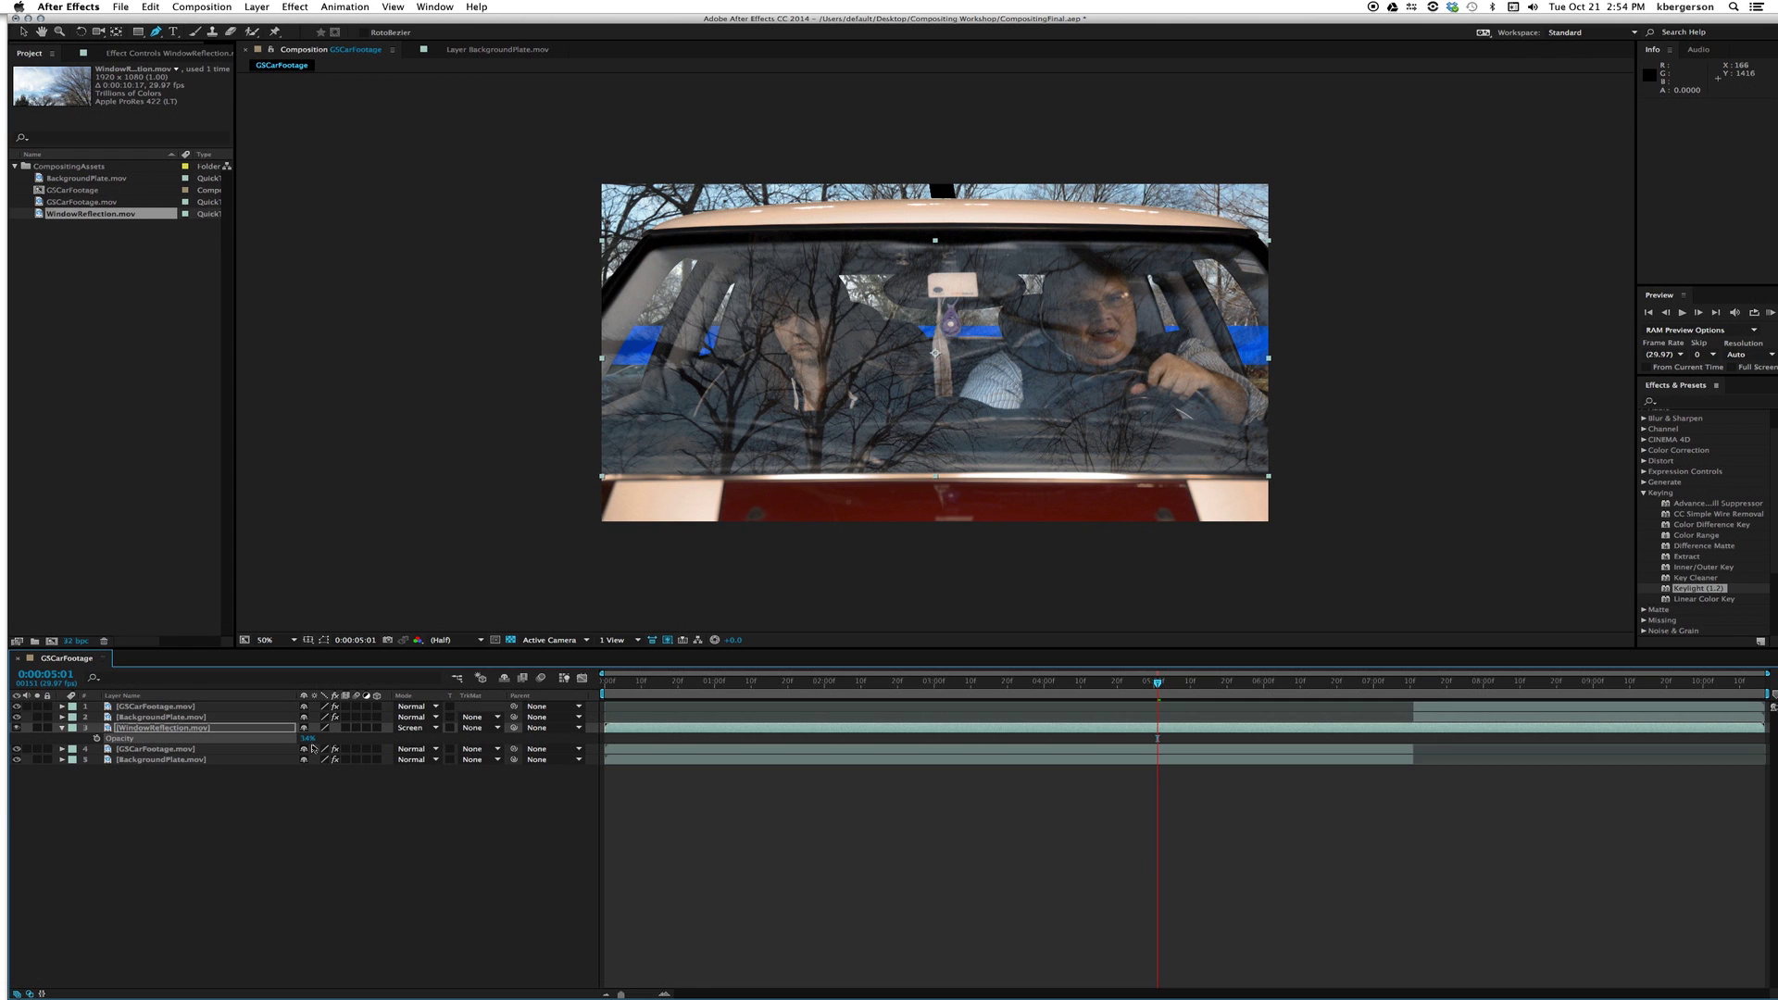
pyautogui.moveTo(307, 739); pyautogui.dragTo(306, 744)
pyautogui.press('KP_0')
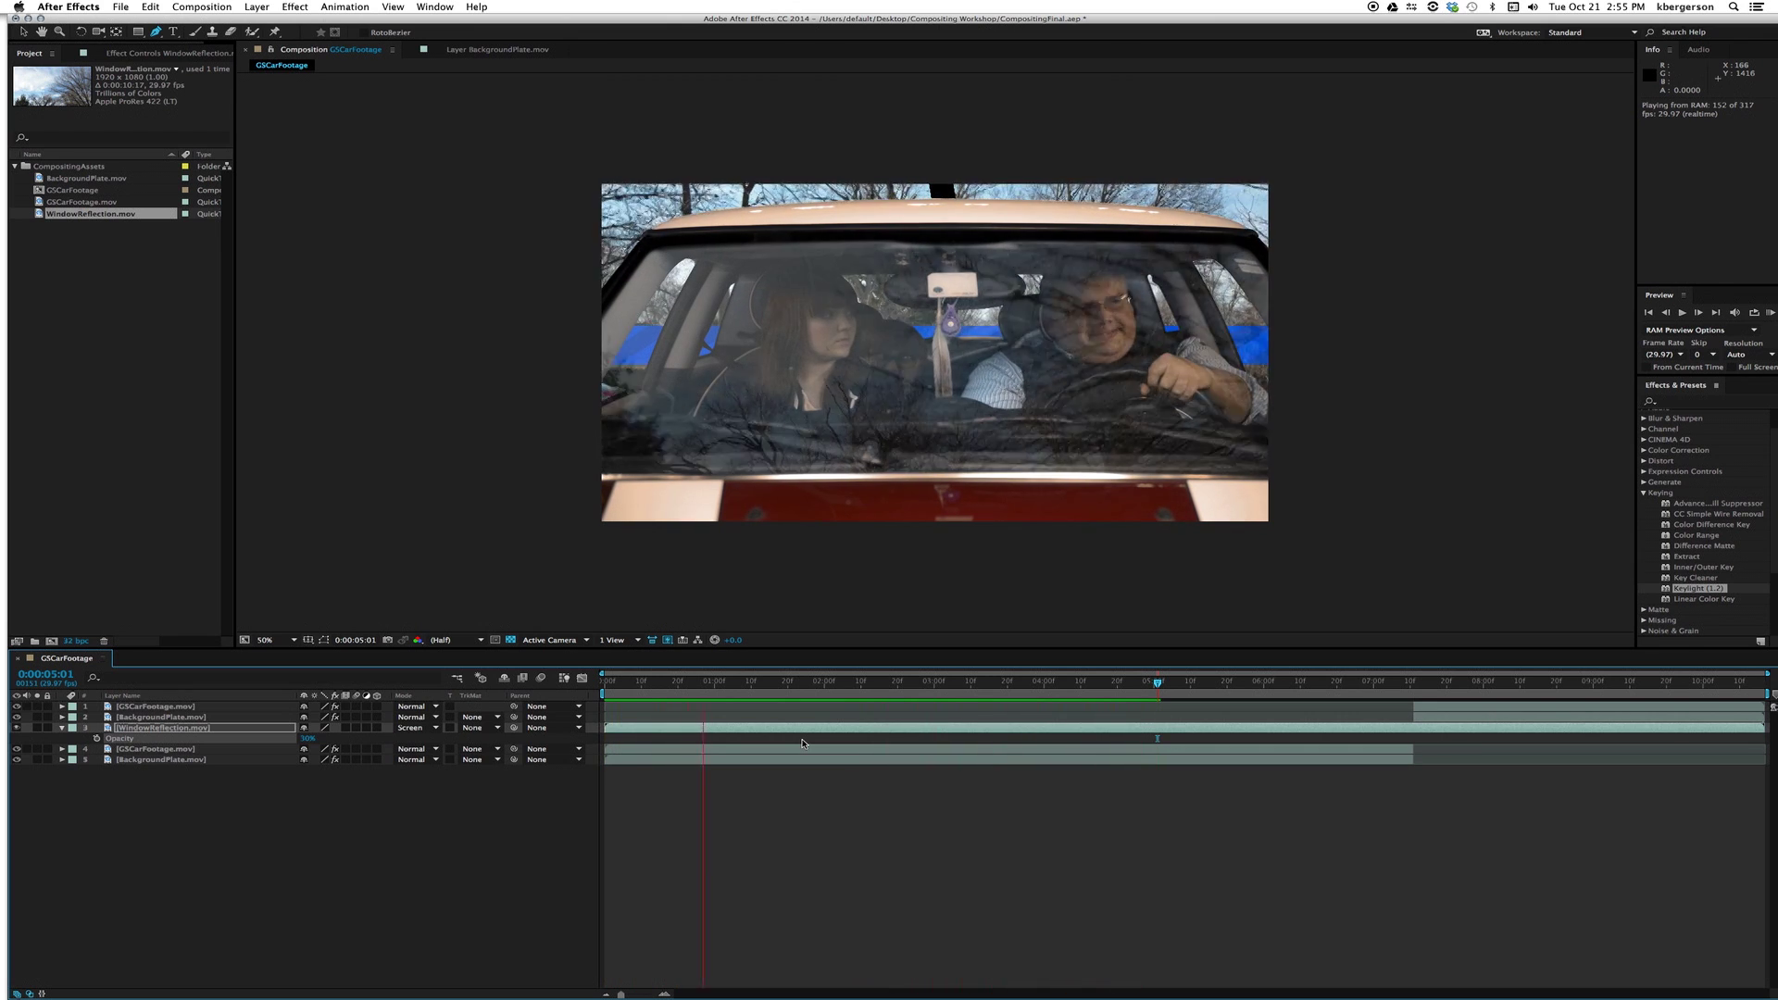
pyautogui.press('space')
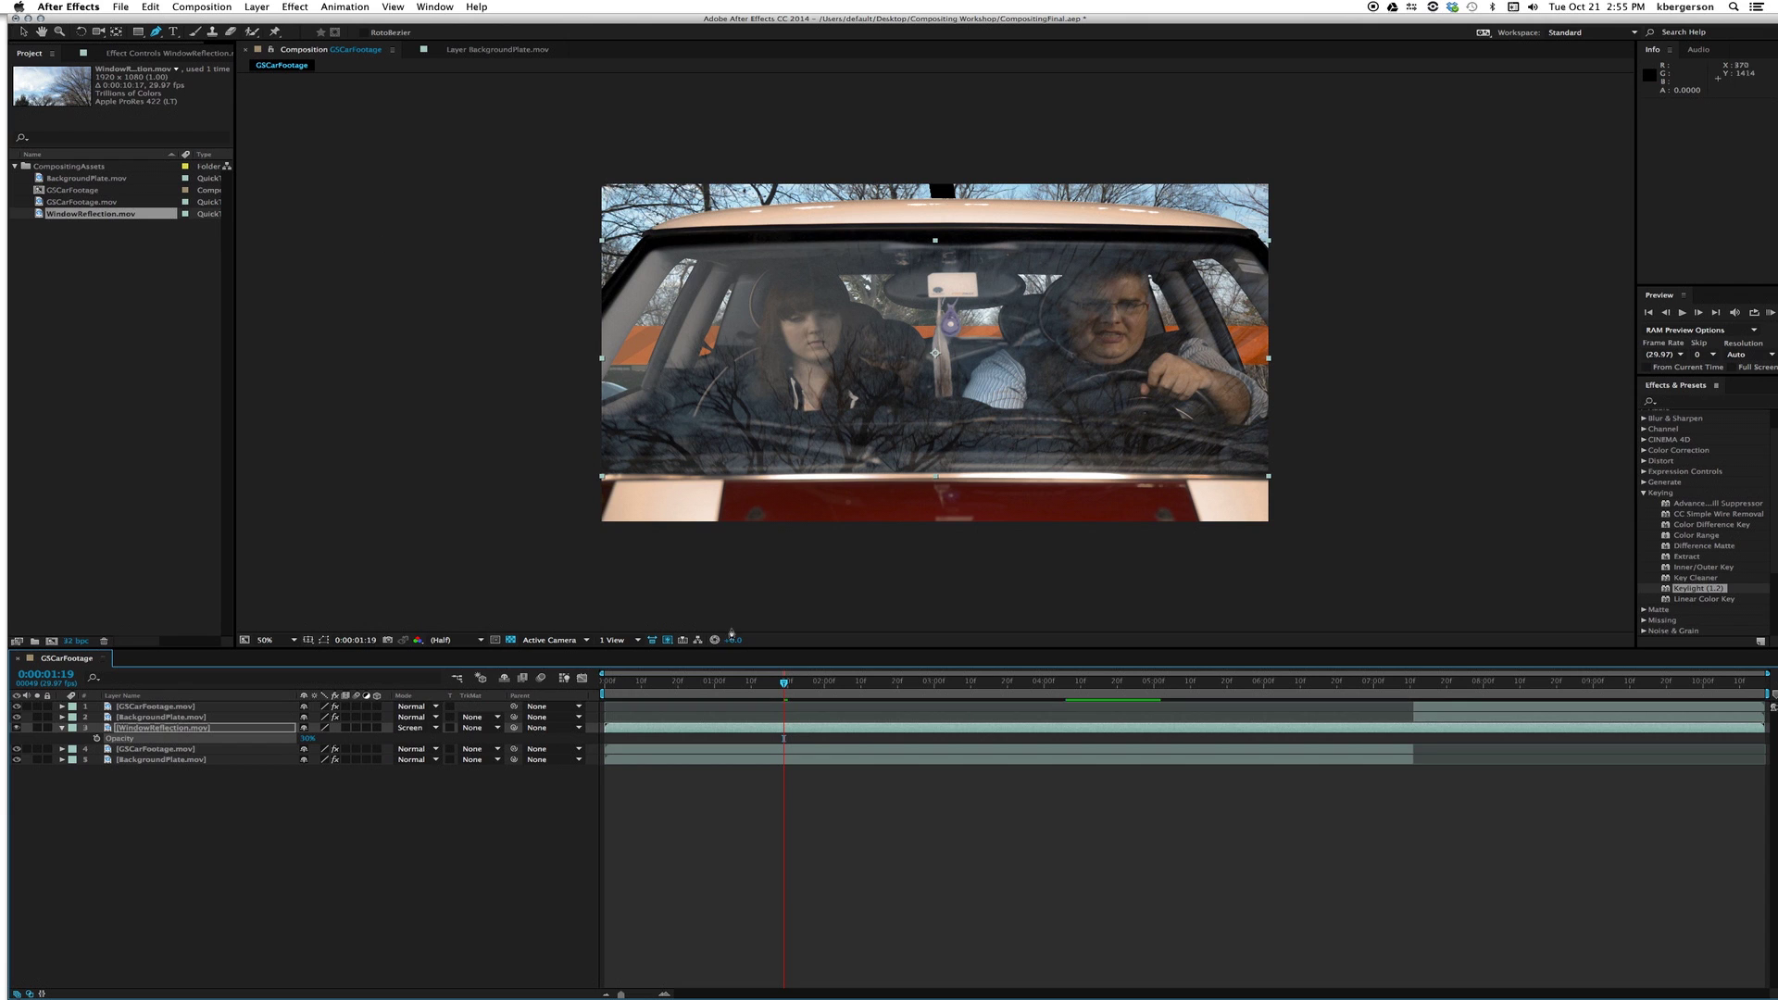
# Time-reverse the WindowReflection.mov layer and RAM-preview the backward-running reflection.
pyautogui.click(704, 731)
pyautogui.click(257, 8)
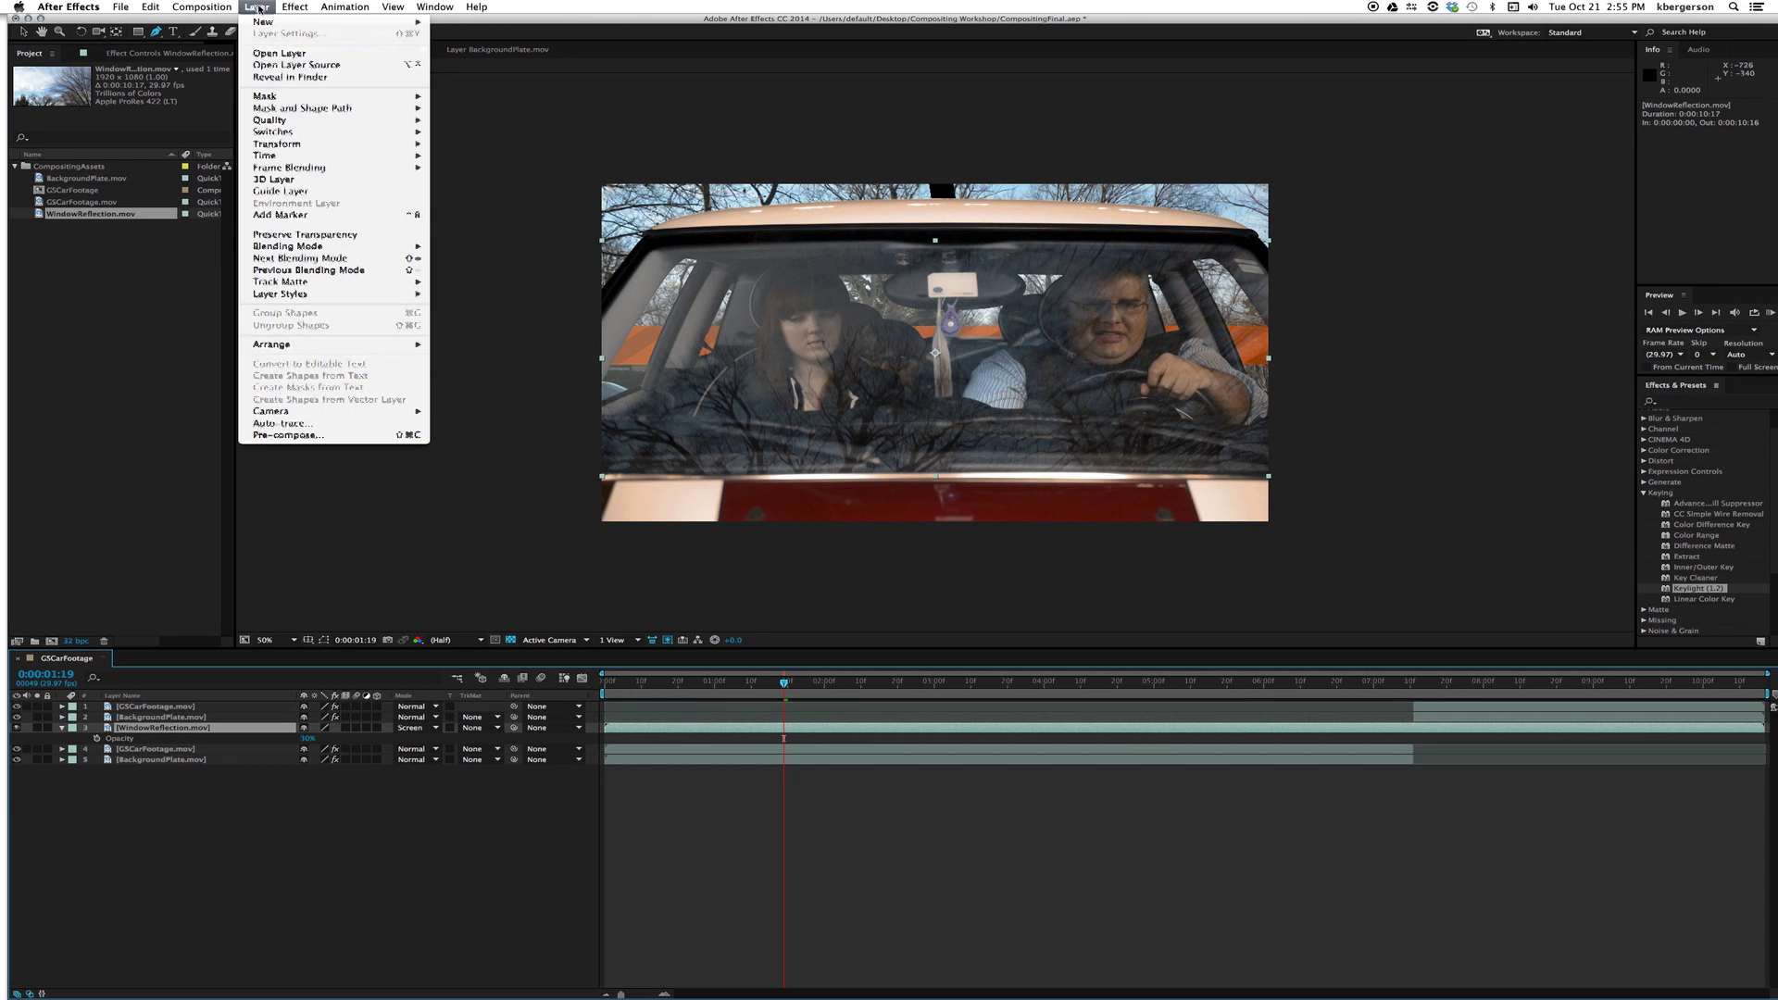
pyautogui.moveTo(296, 156)
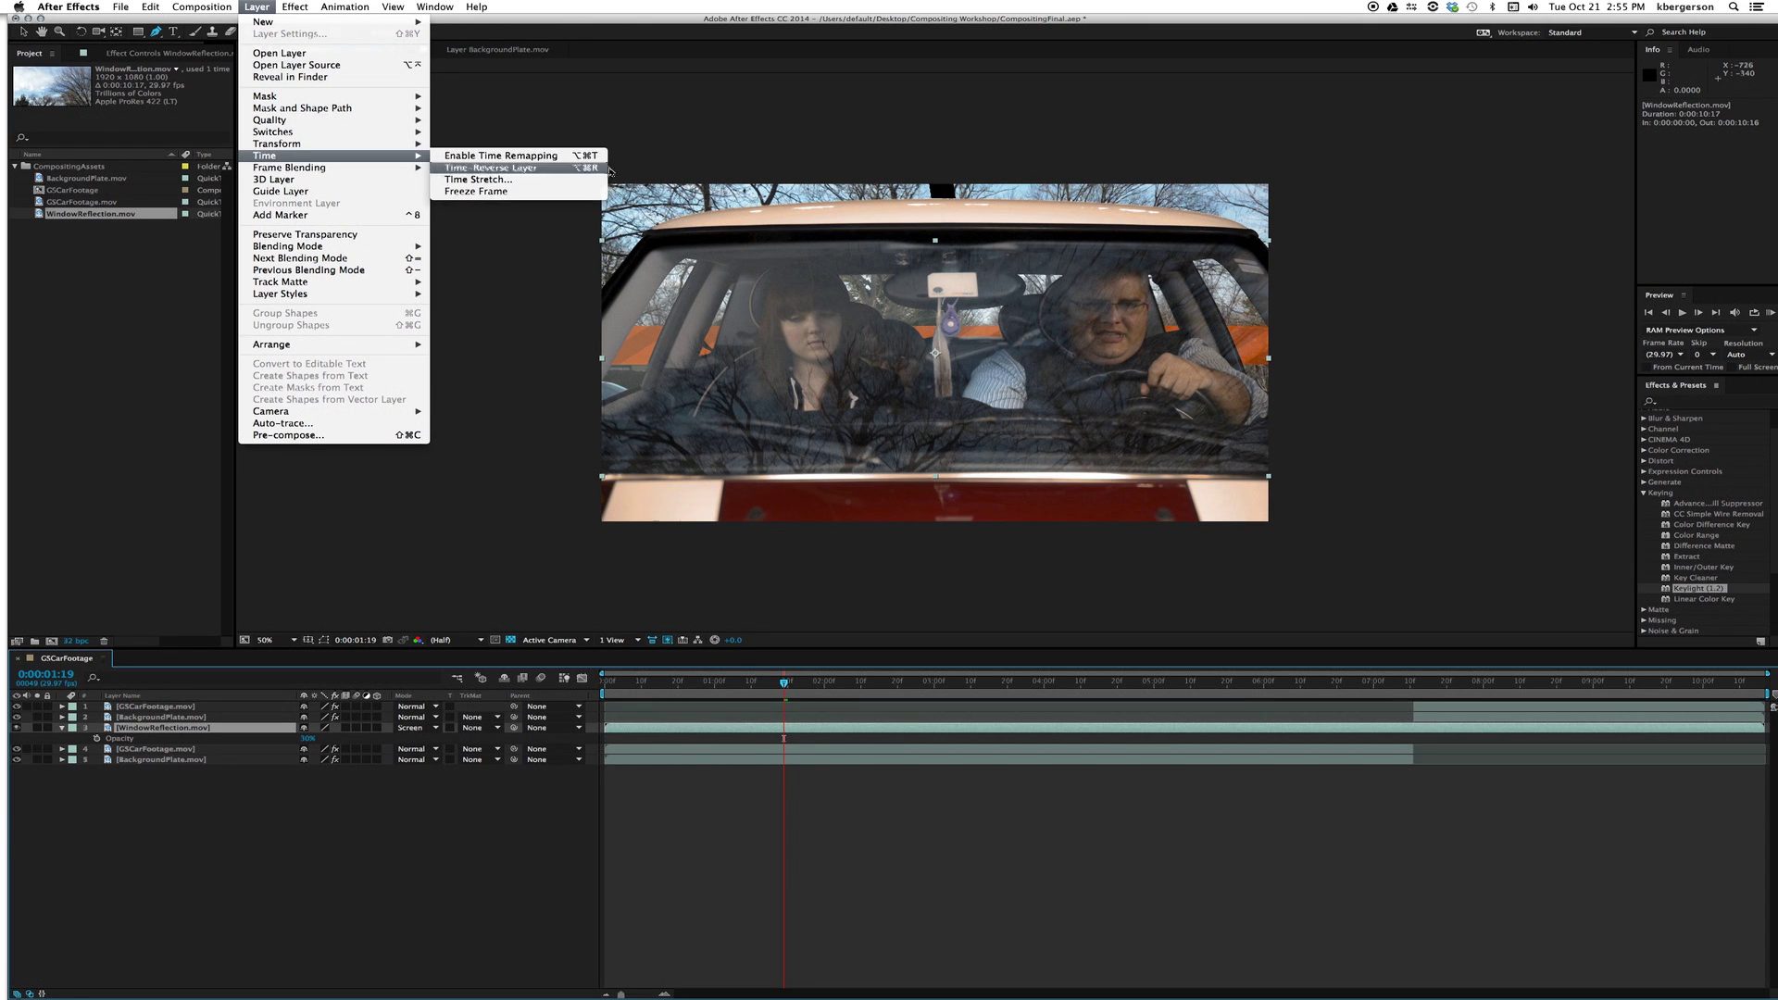
pyautogui.click(518, 167)
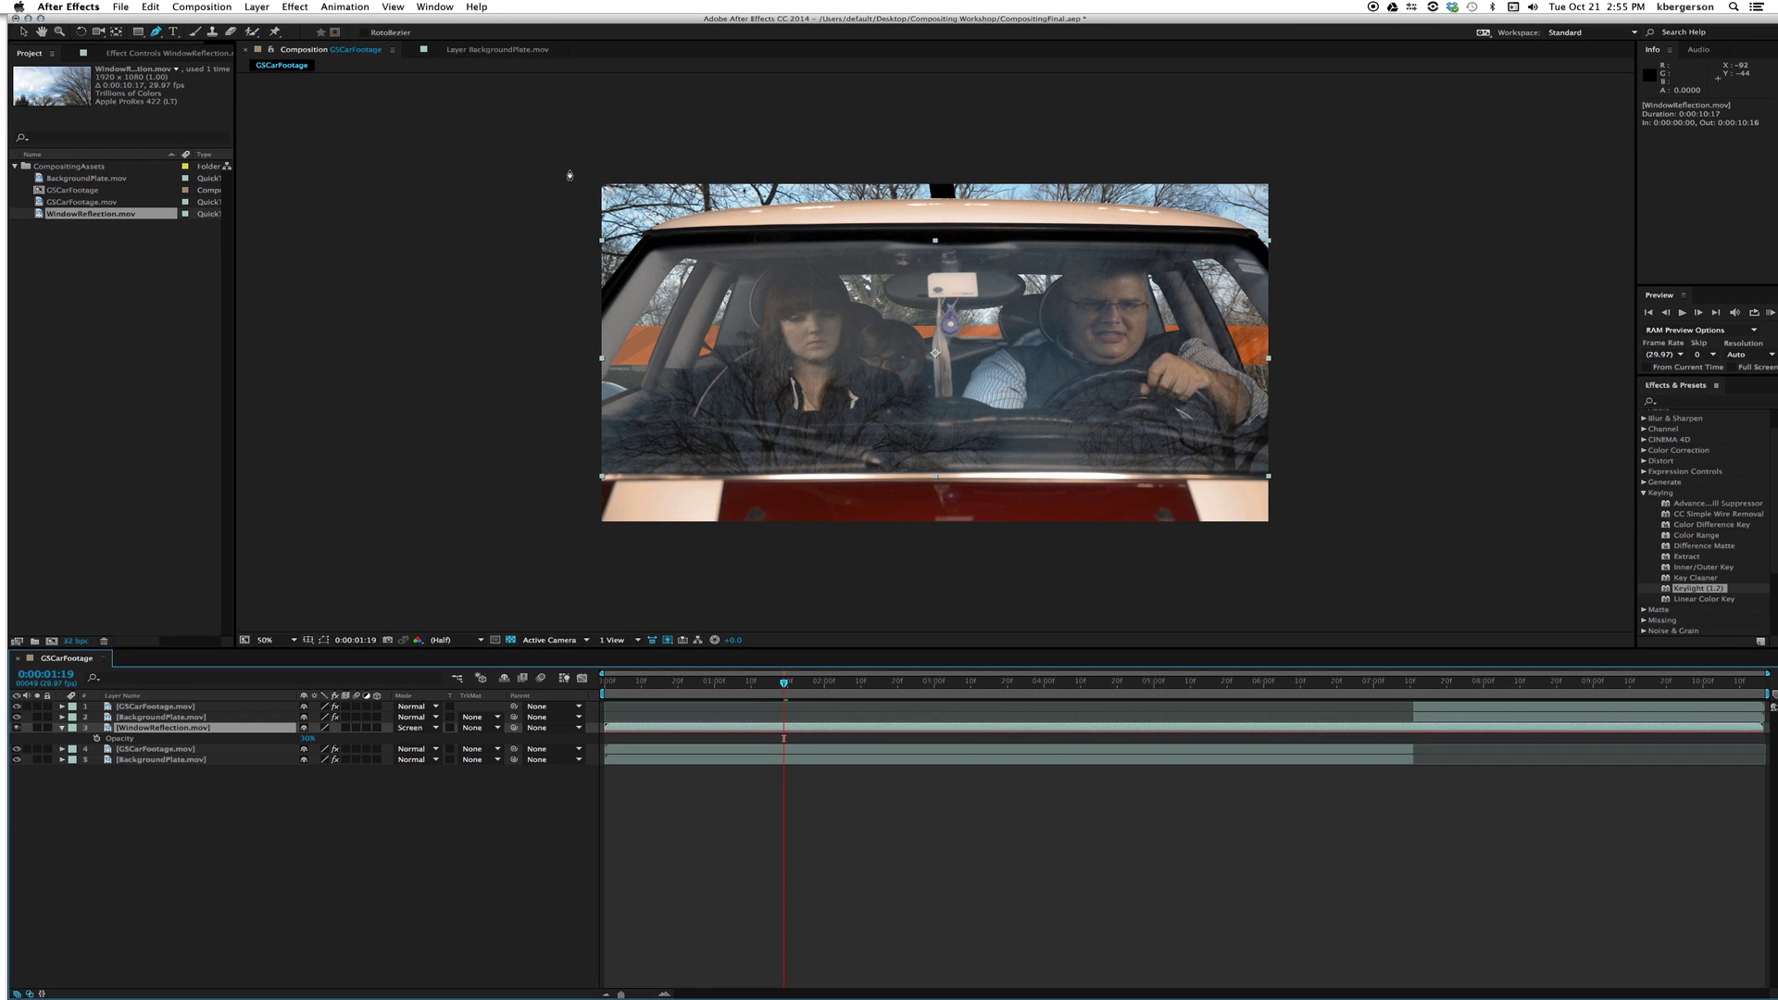
pyautogui.press('KP_0')
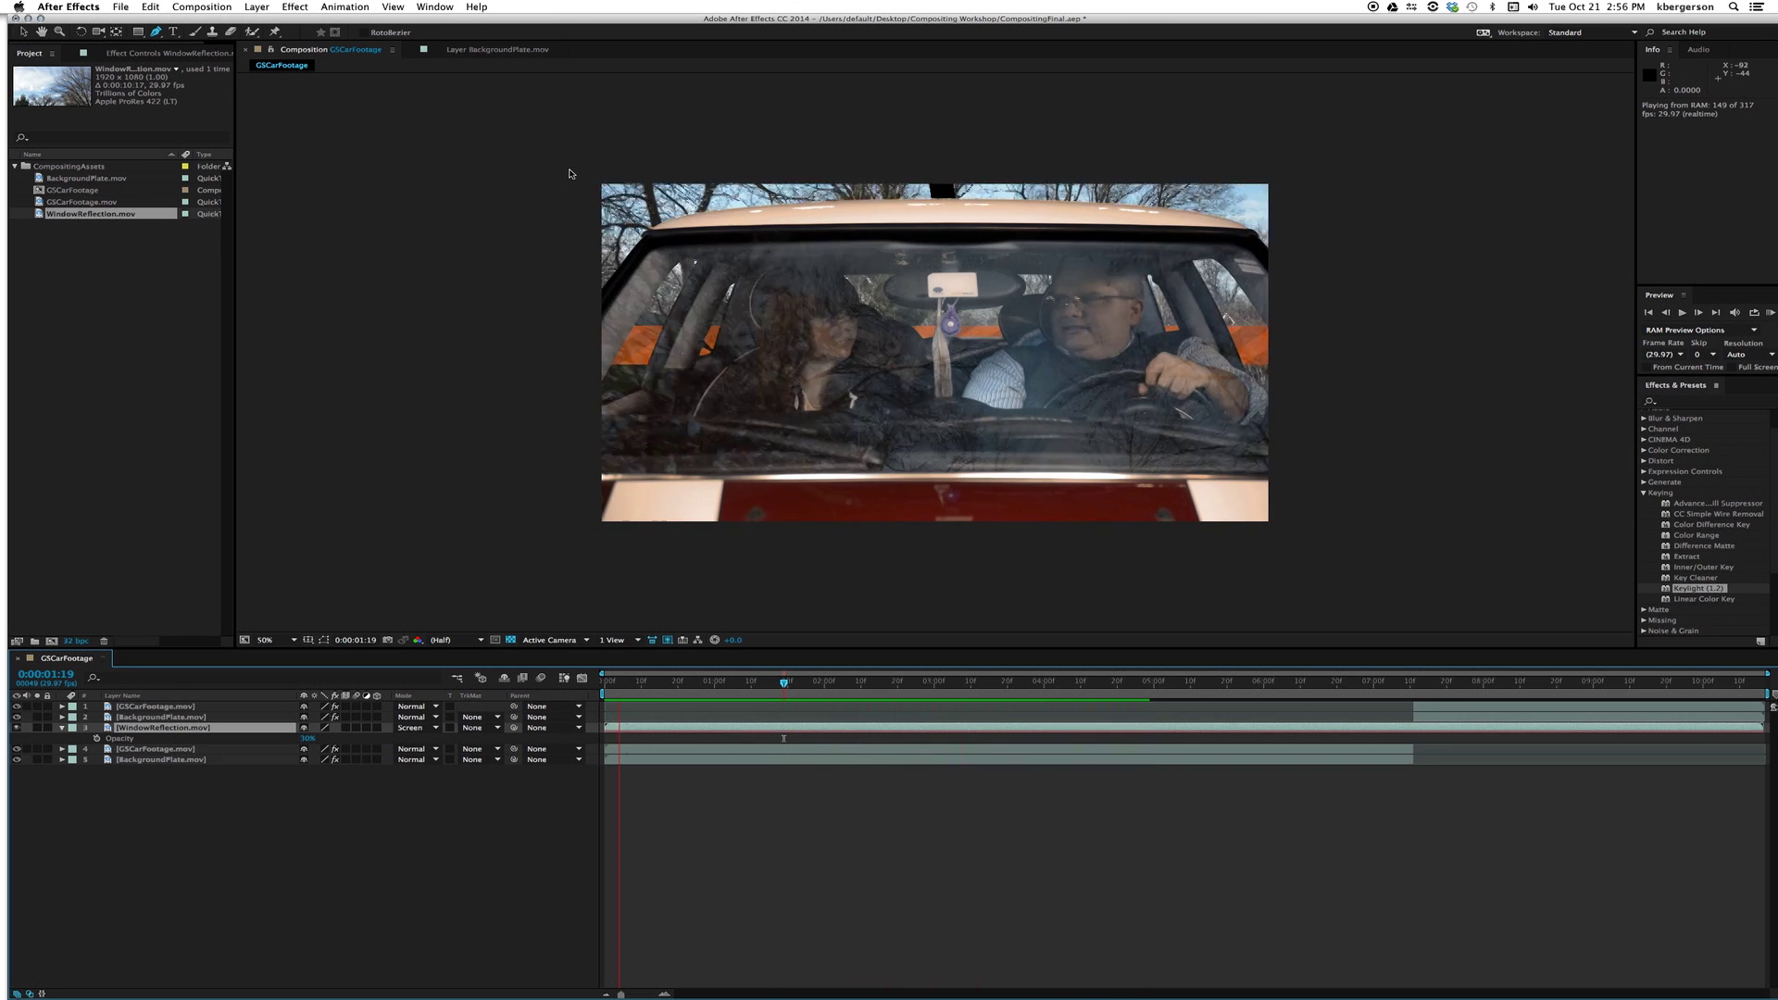
pyautogui.press('space')
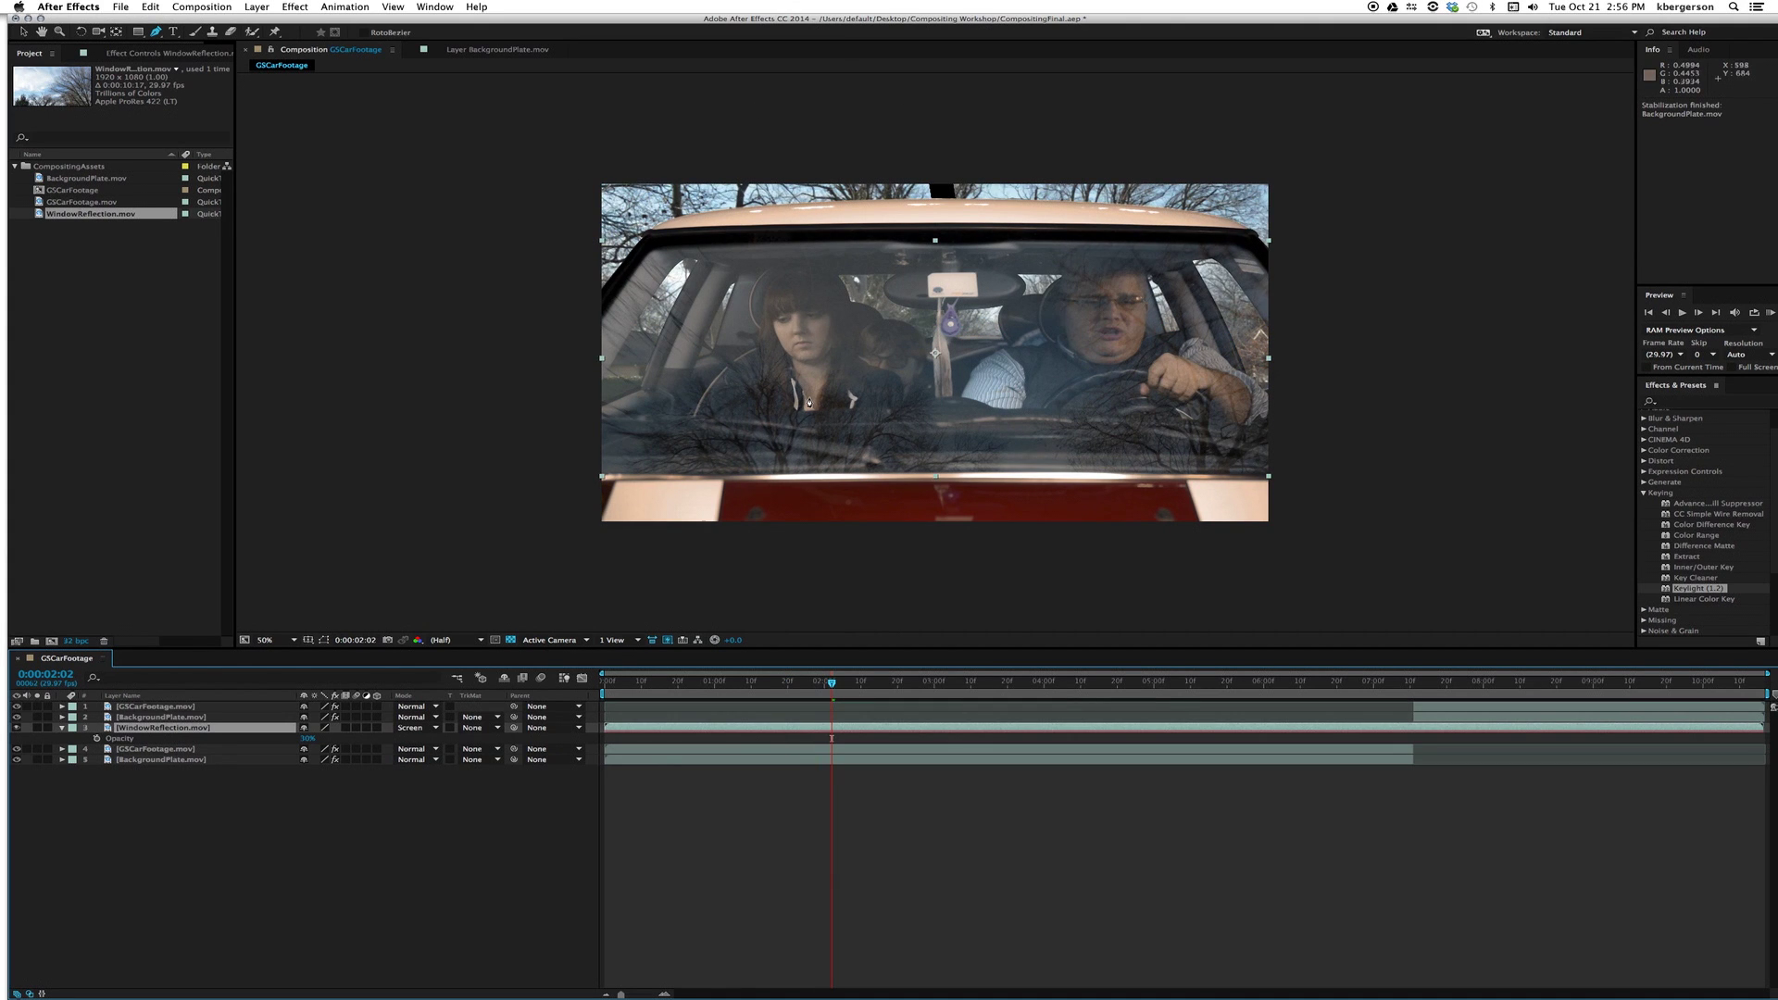
# Apply Warp Stabilizer VFX to WindowReflection.mov and accept the warning to start background analysis.
pyautogui.rightClick(150, 732)
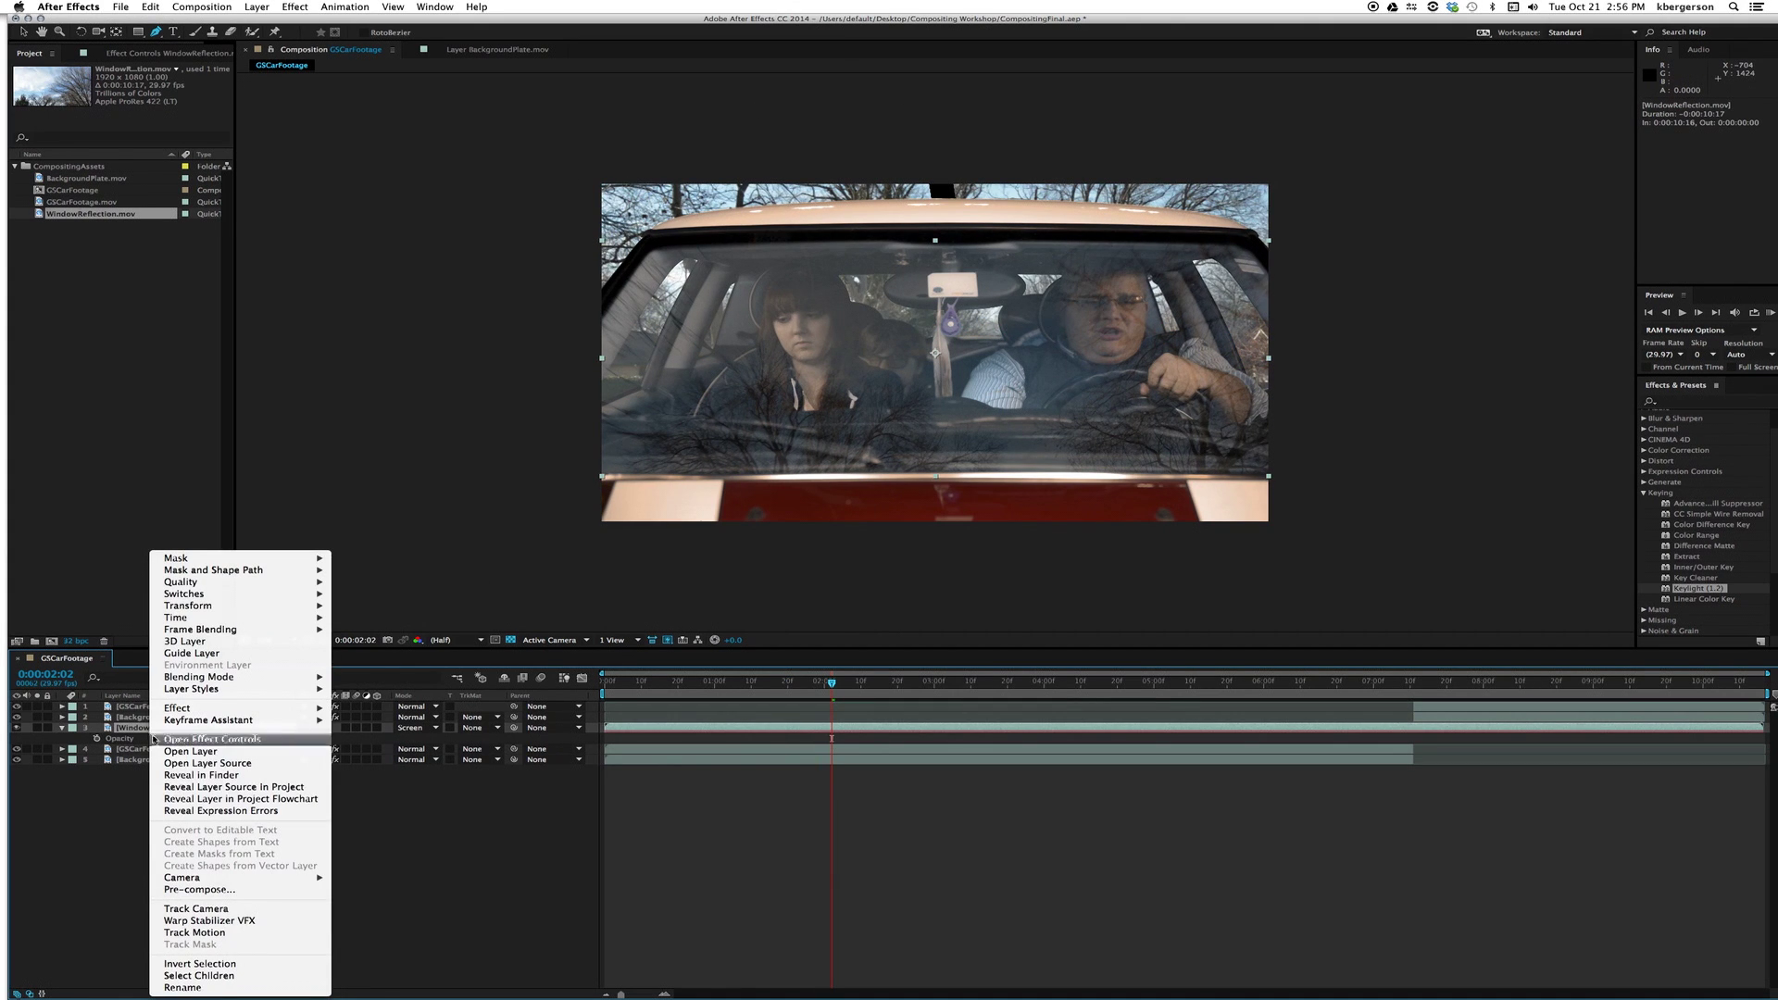
pyautogui.click(213, 921)
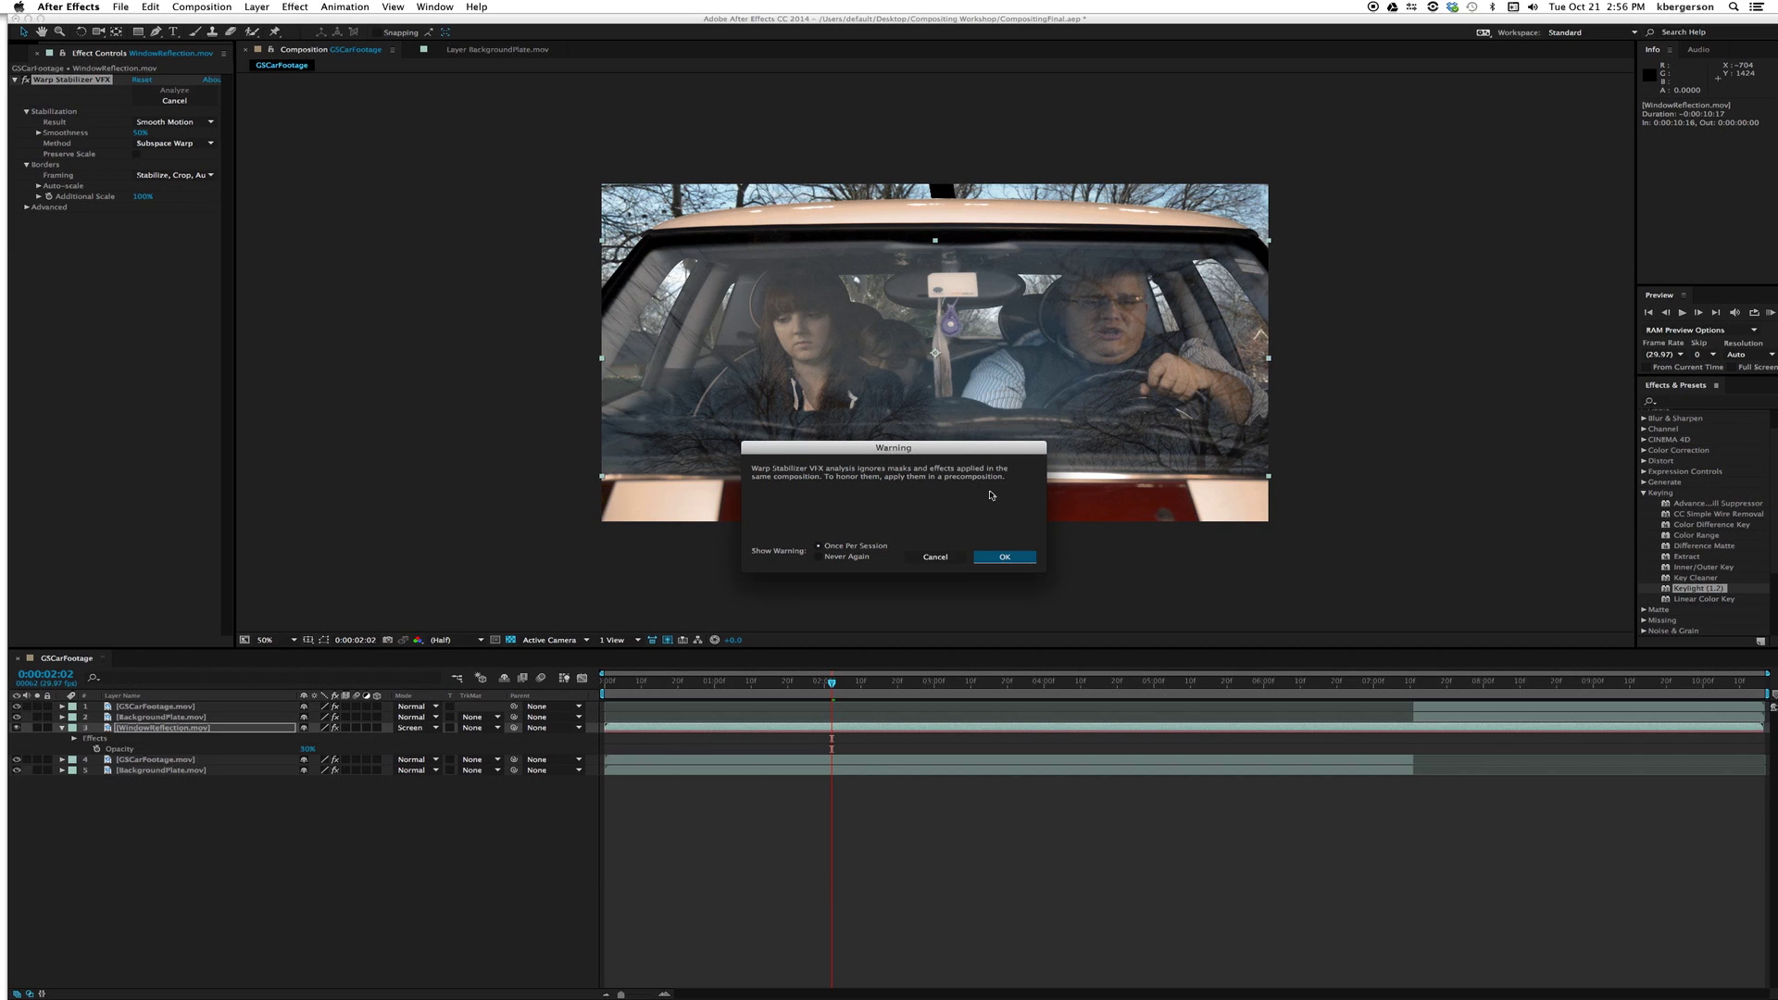
pyautogui.click(1004, 556)
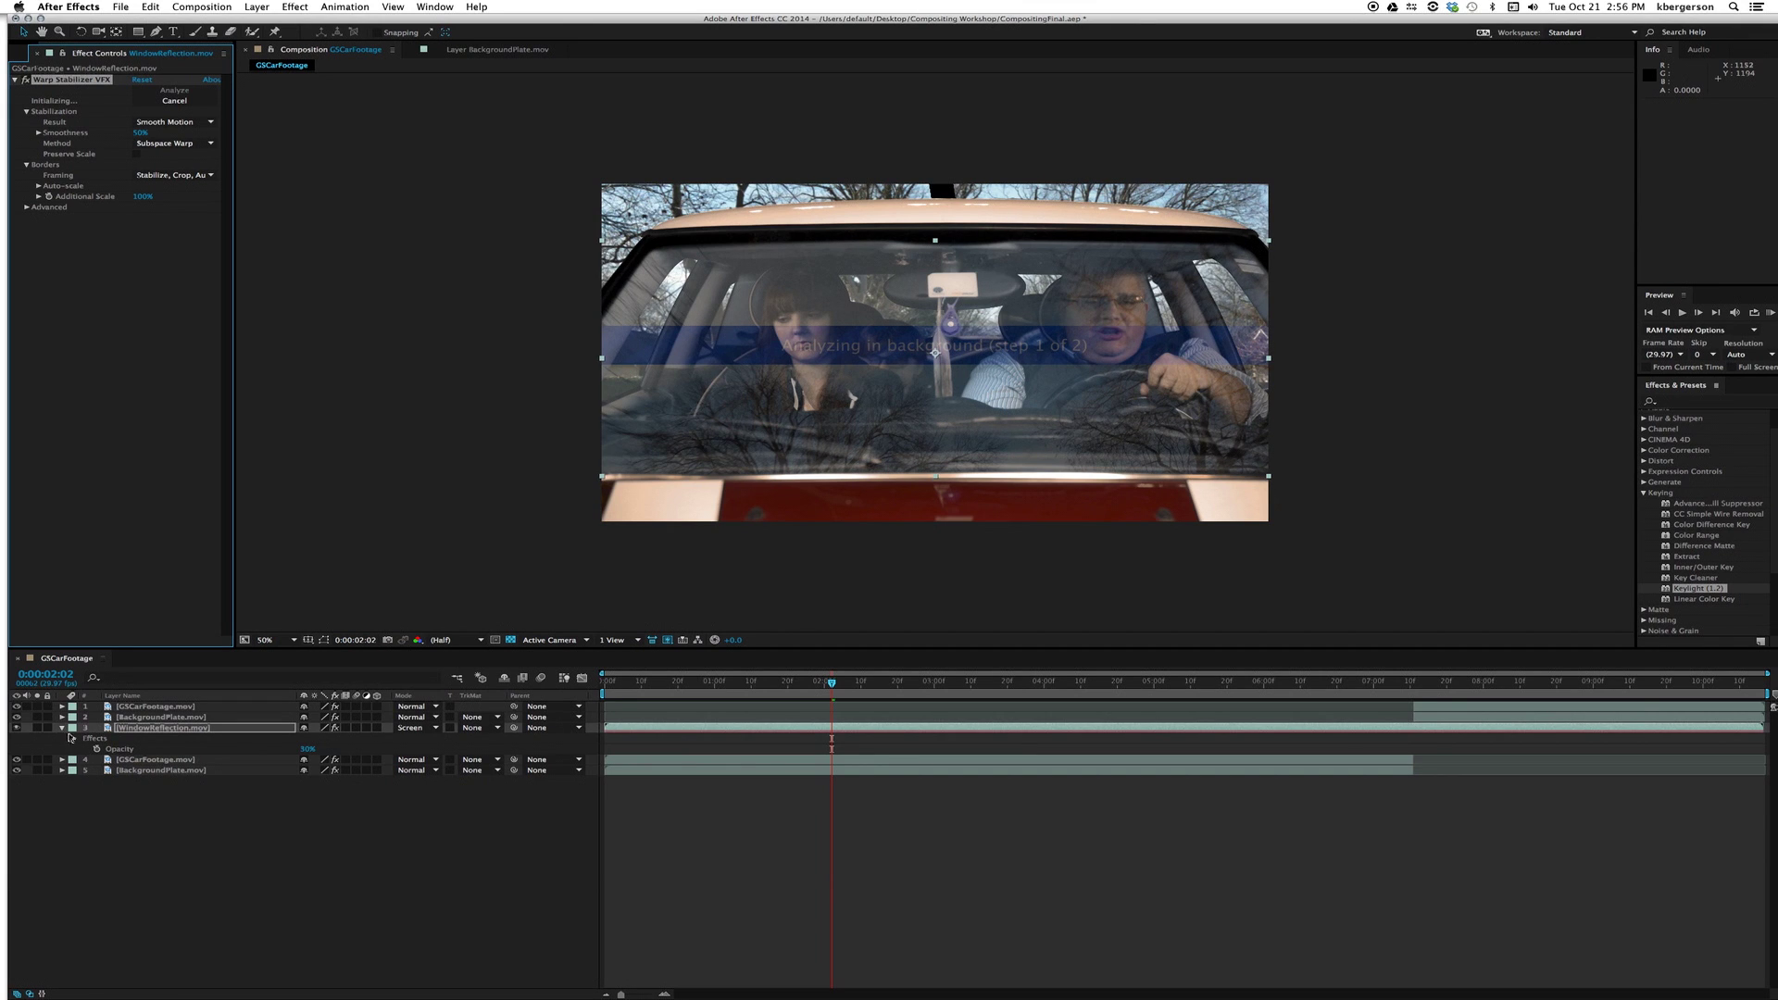
# Delete Mask 1 from the WindowReflection.mov layer.
pyautogui.click(62, 728)
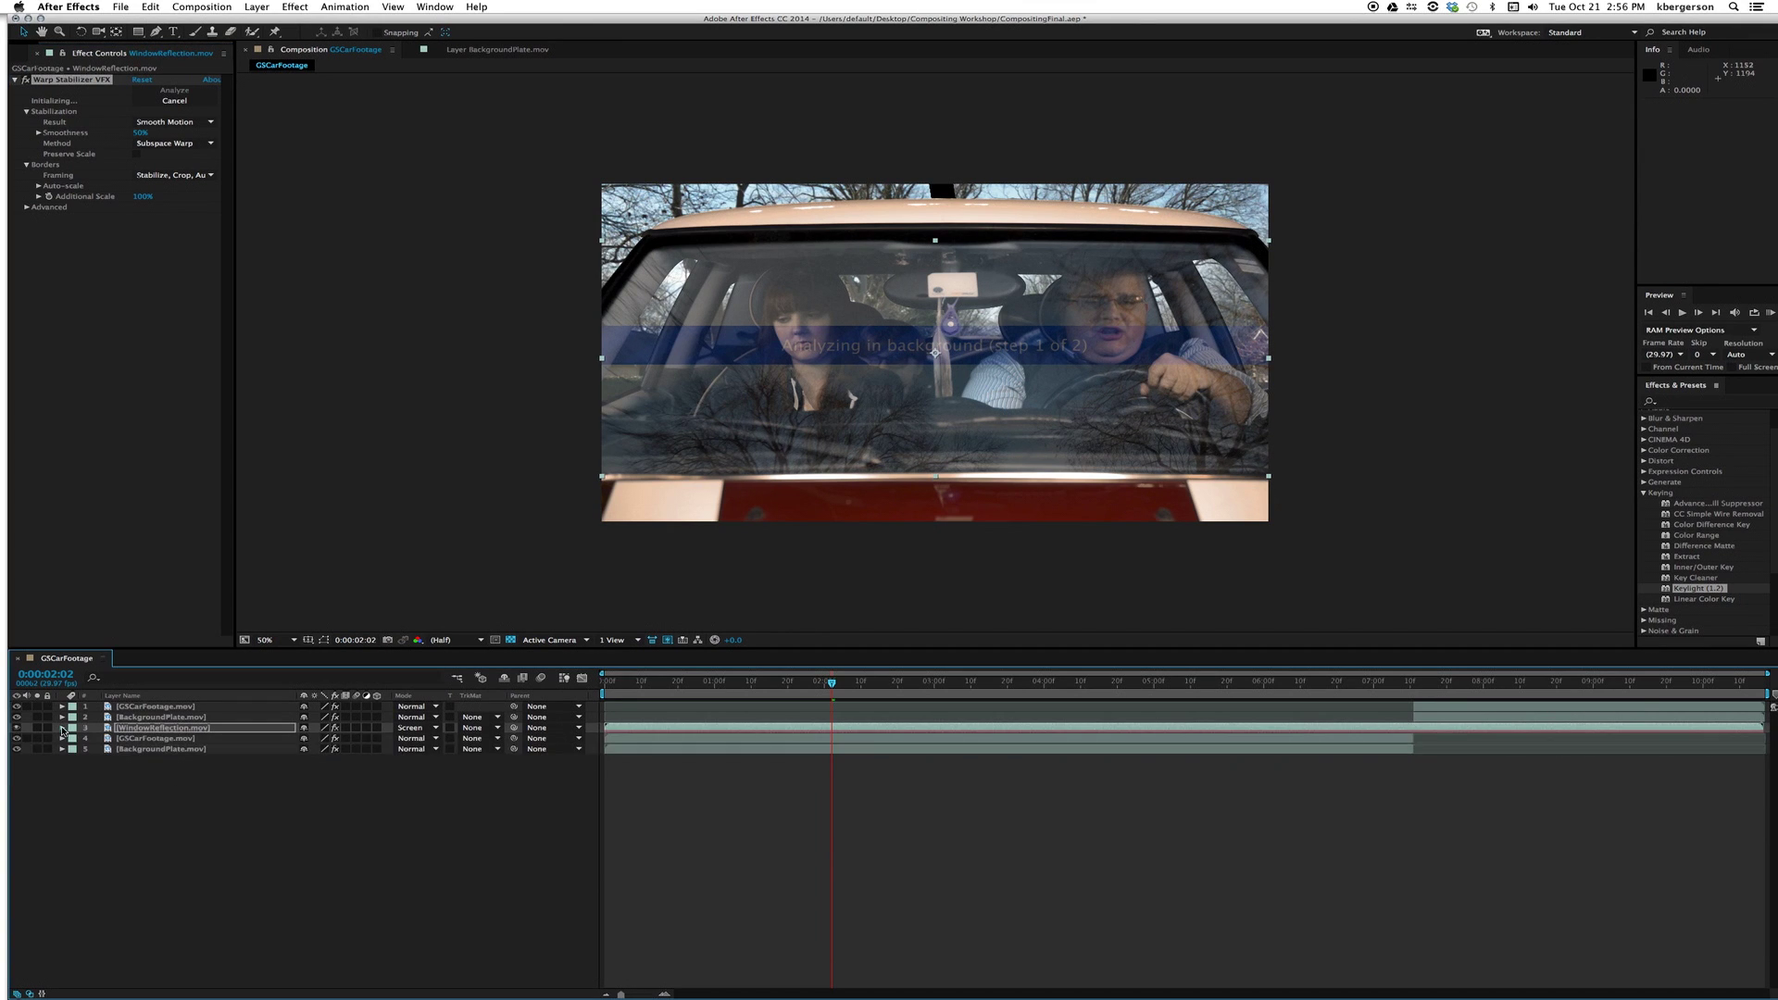
pyautogui.click(62, 728)
pyautogui.click(75, 740)
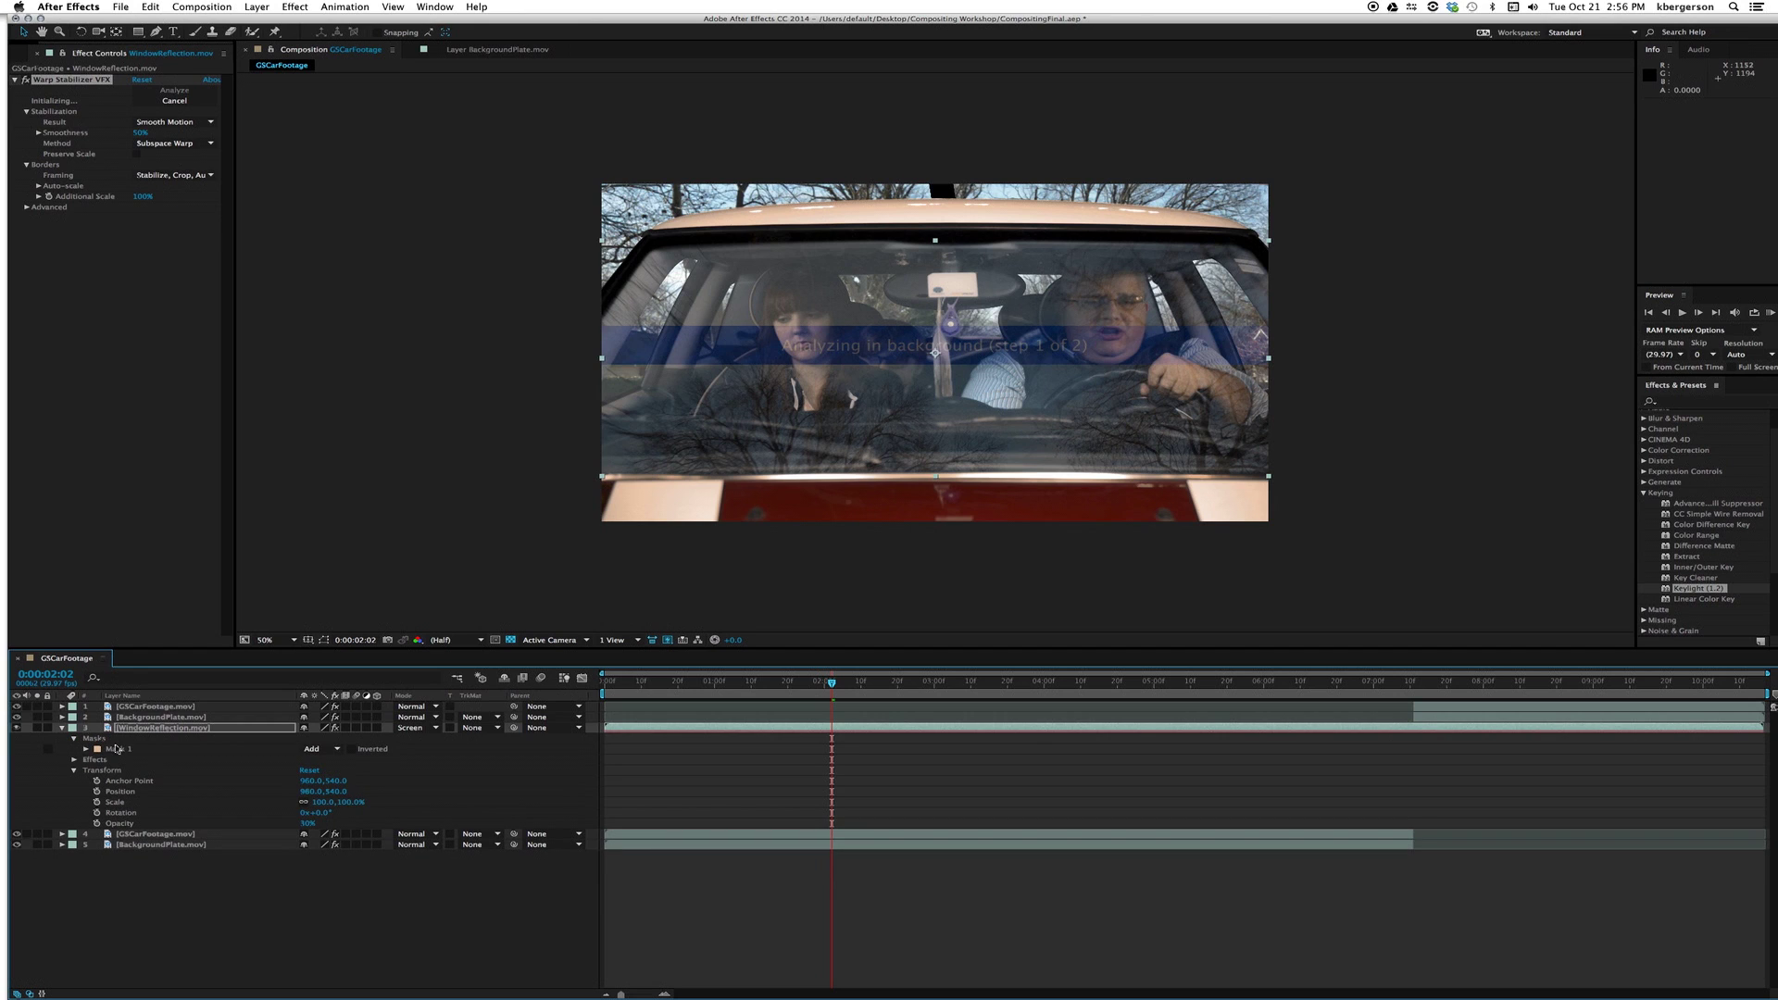
pyautogui.click(117, 750)
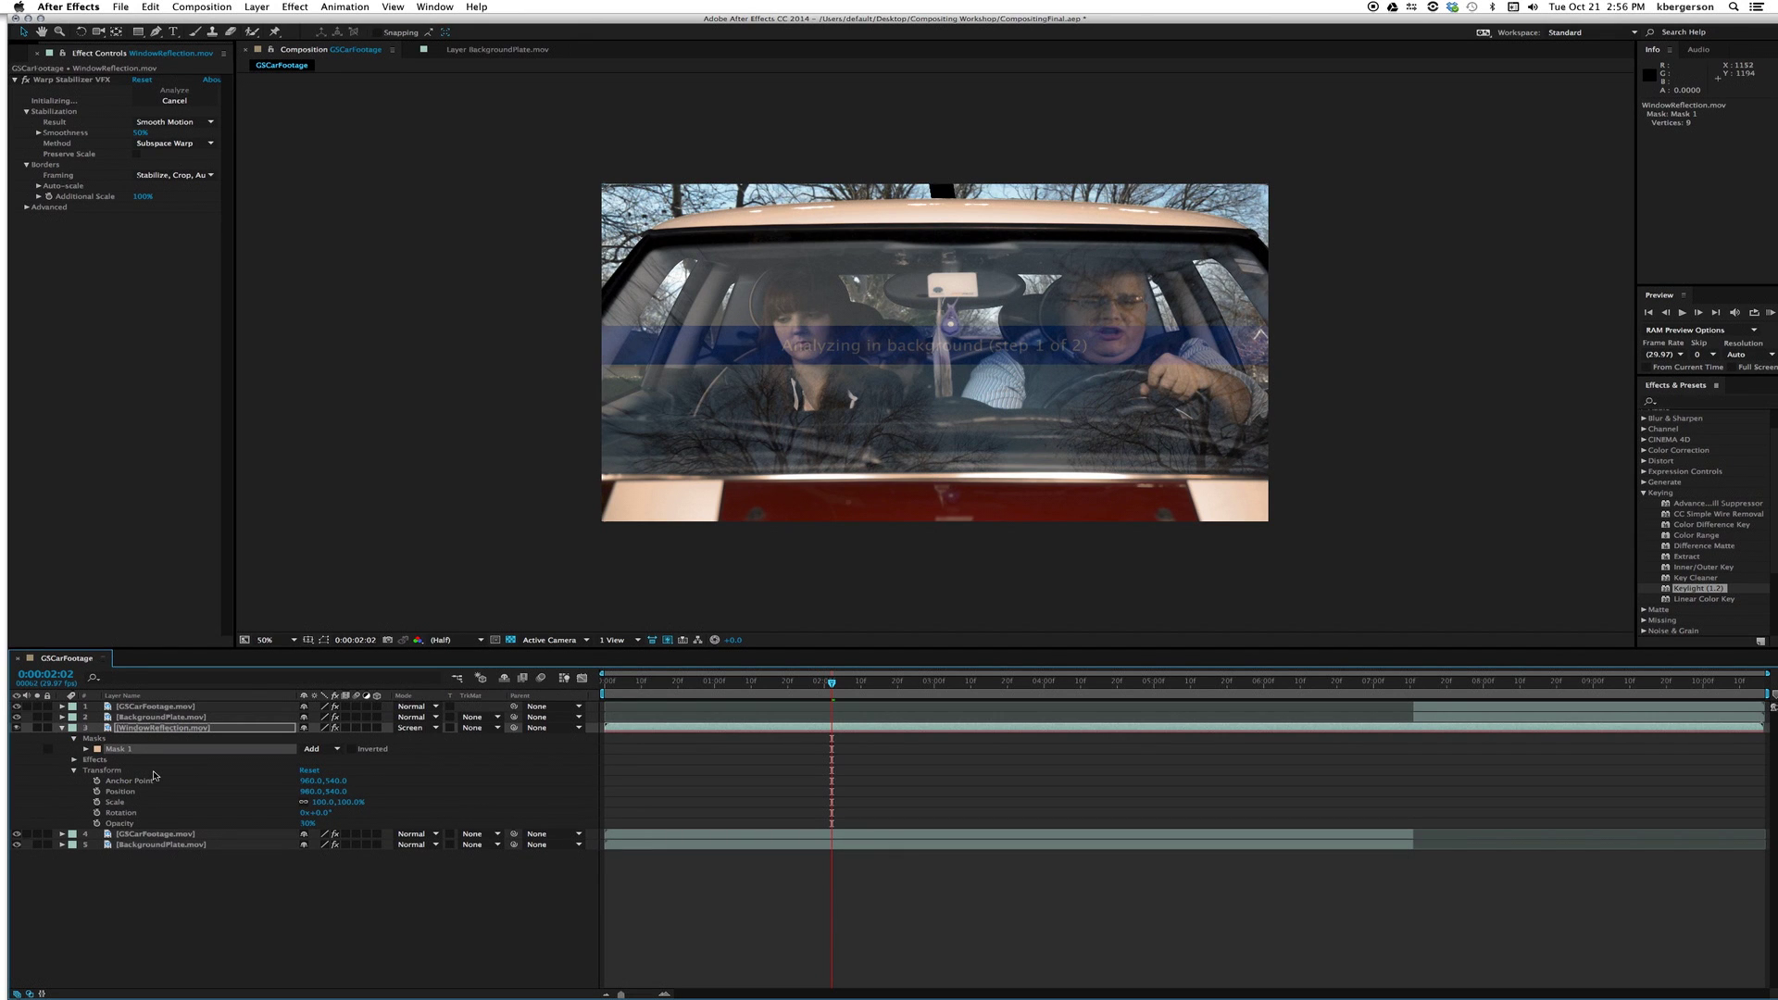
pyautogui.press('Delete')
pyautogui.click(132, 729)
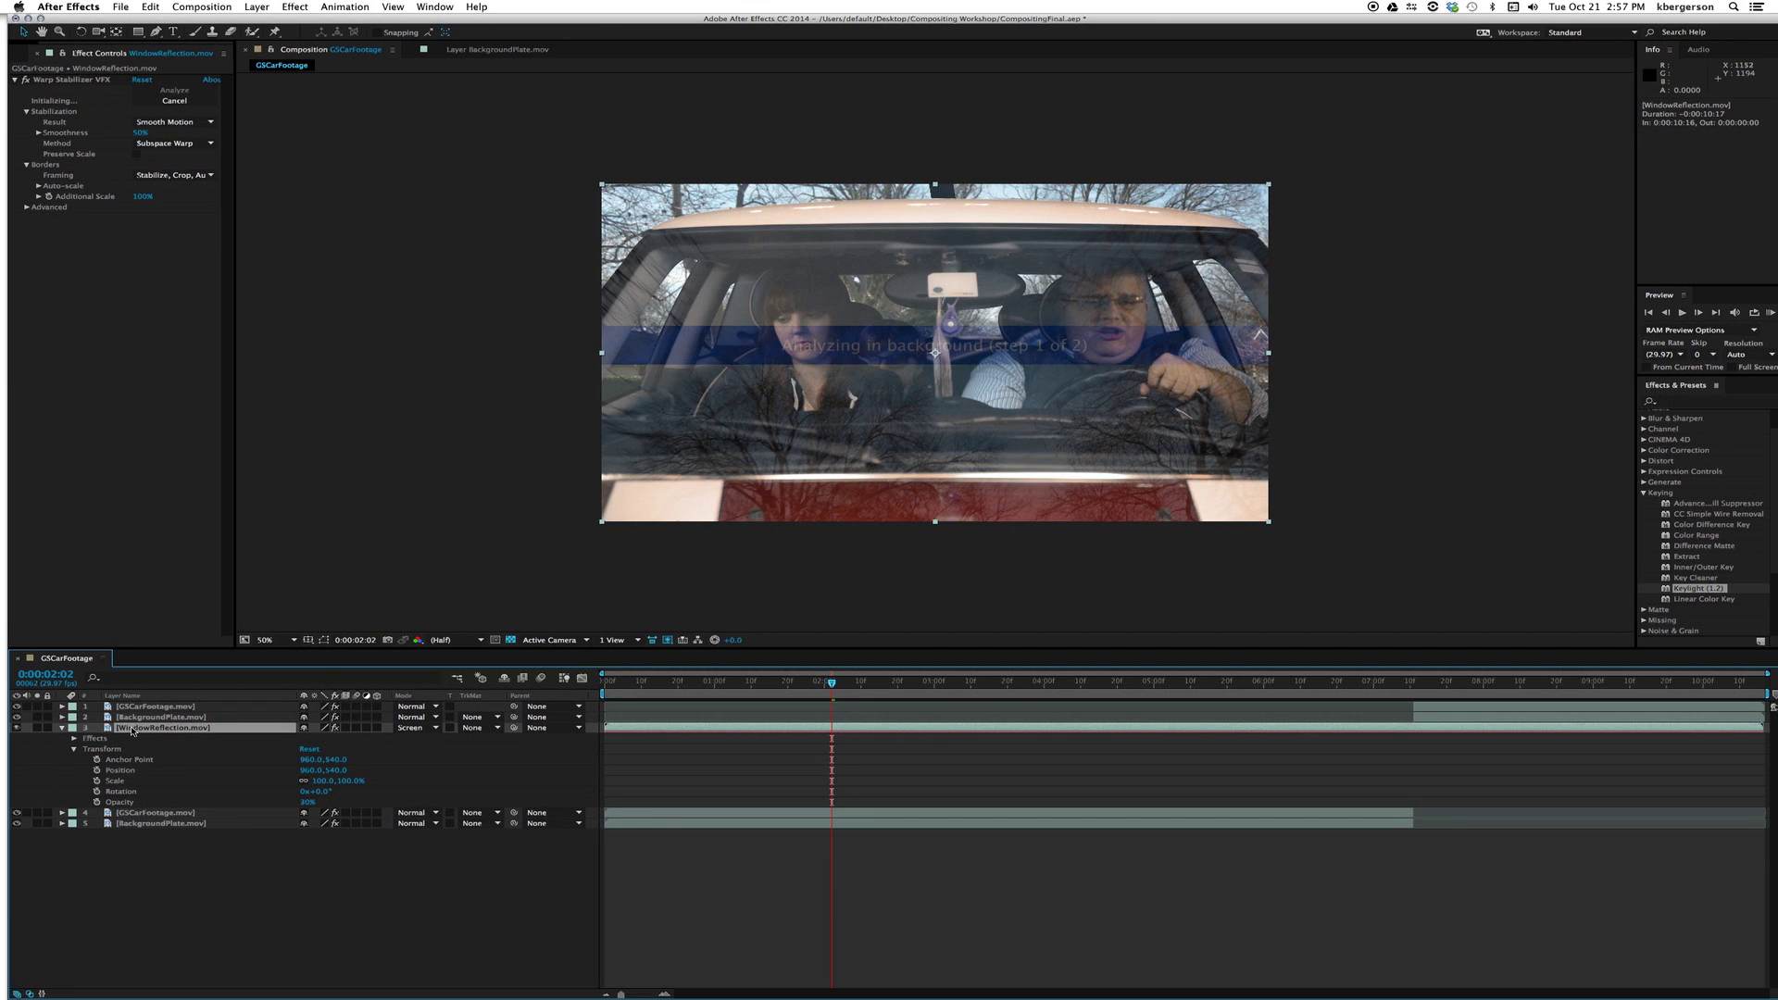
pyautogui.rightClick(132, 731)
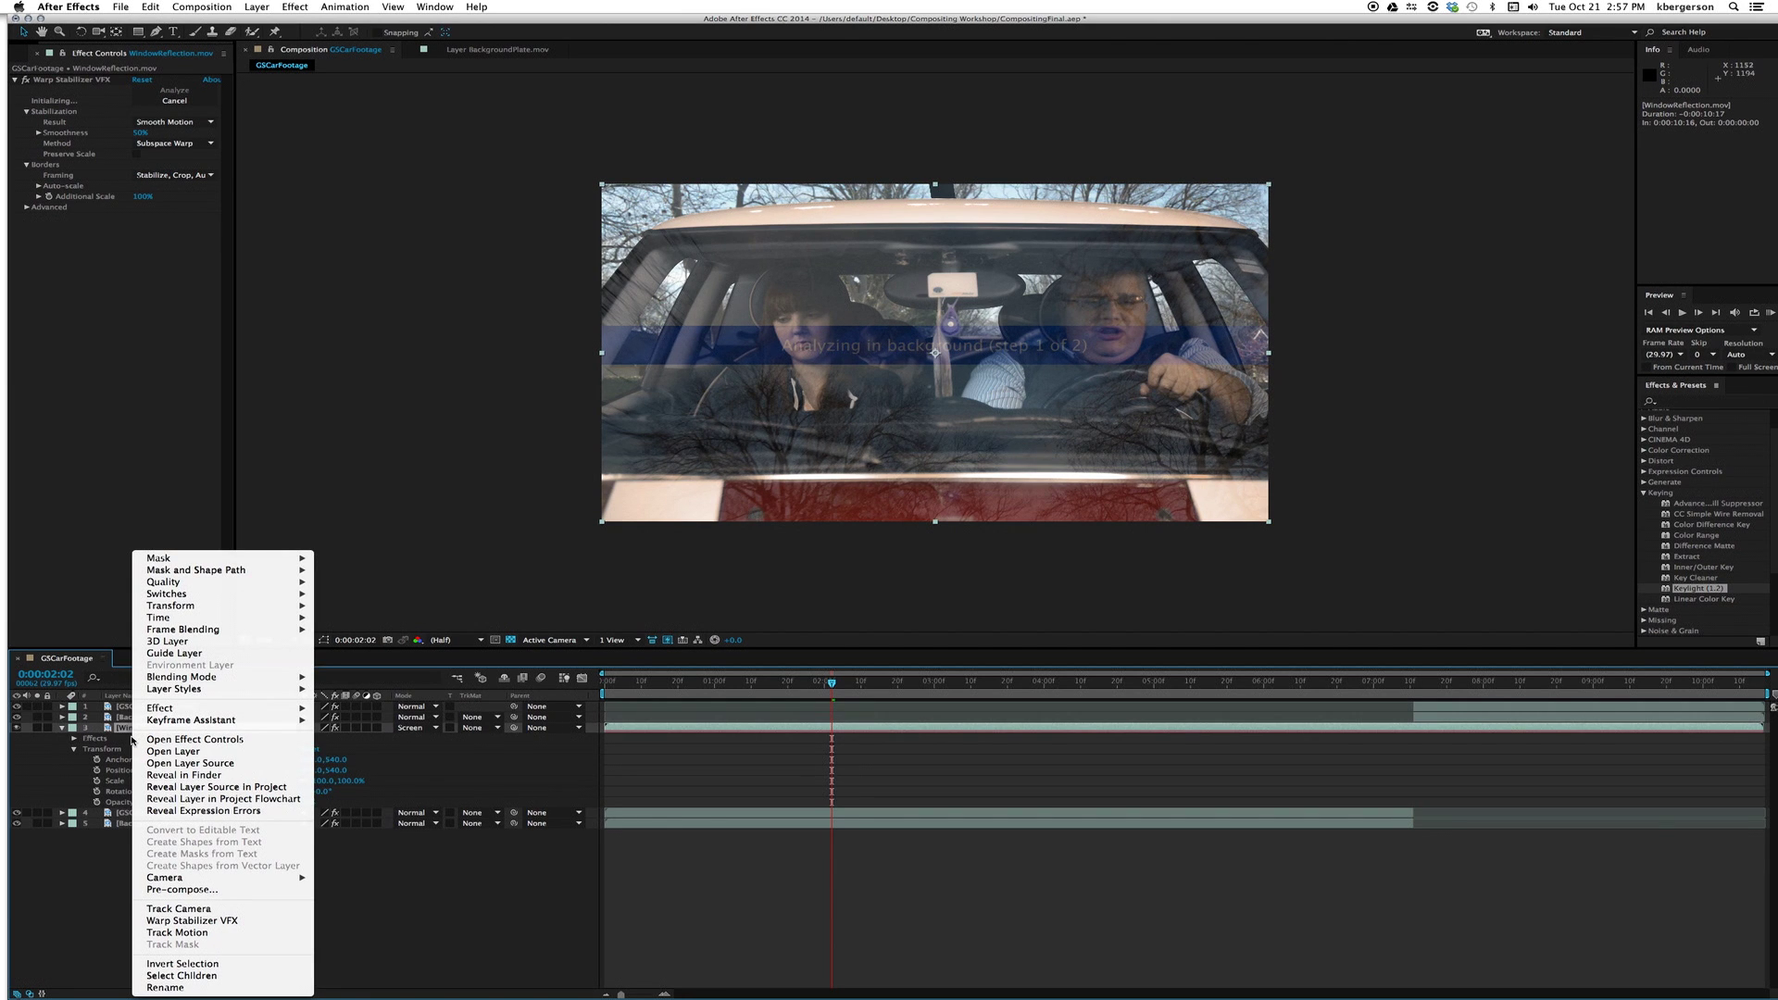
# Pre-compose WindowReflection.mov as 'WindowReflection final', moving all attributes into the new composition.
pyautogui.click(190, 891)
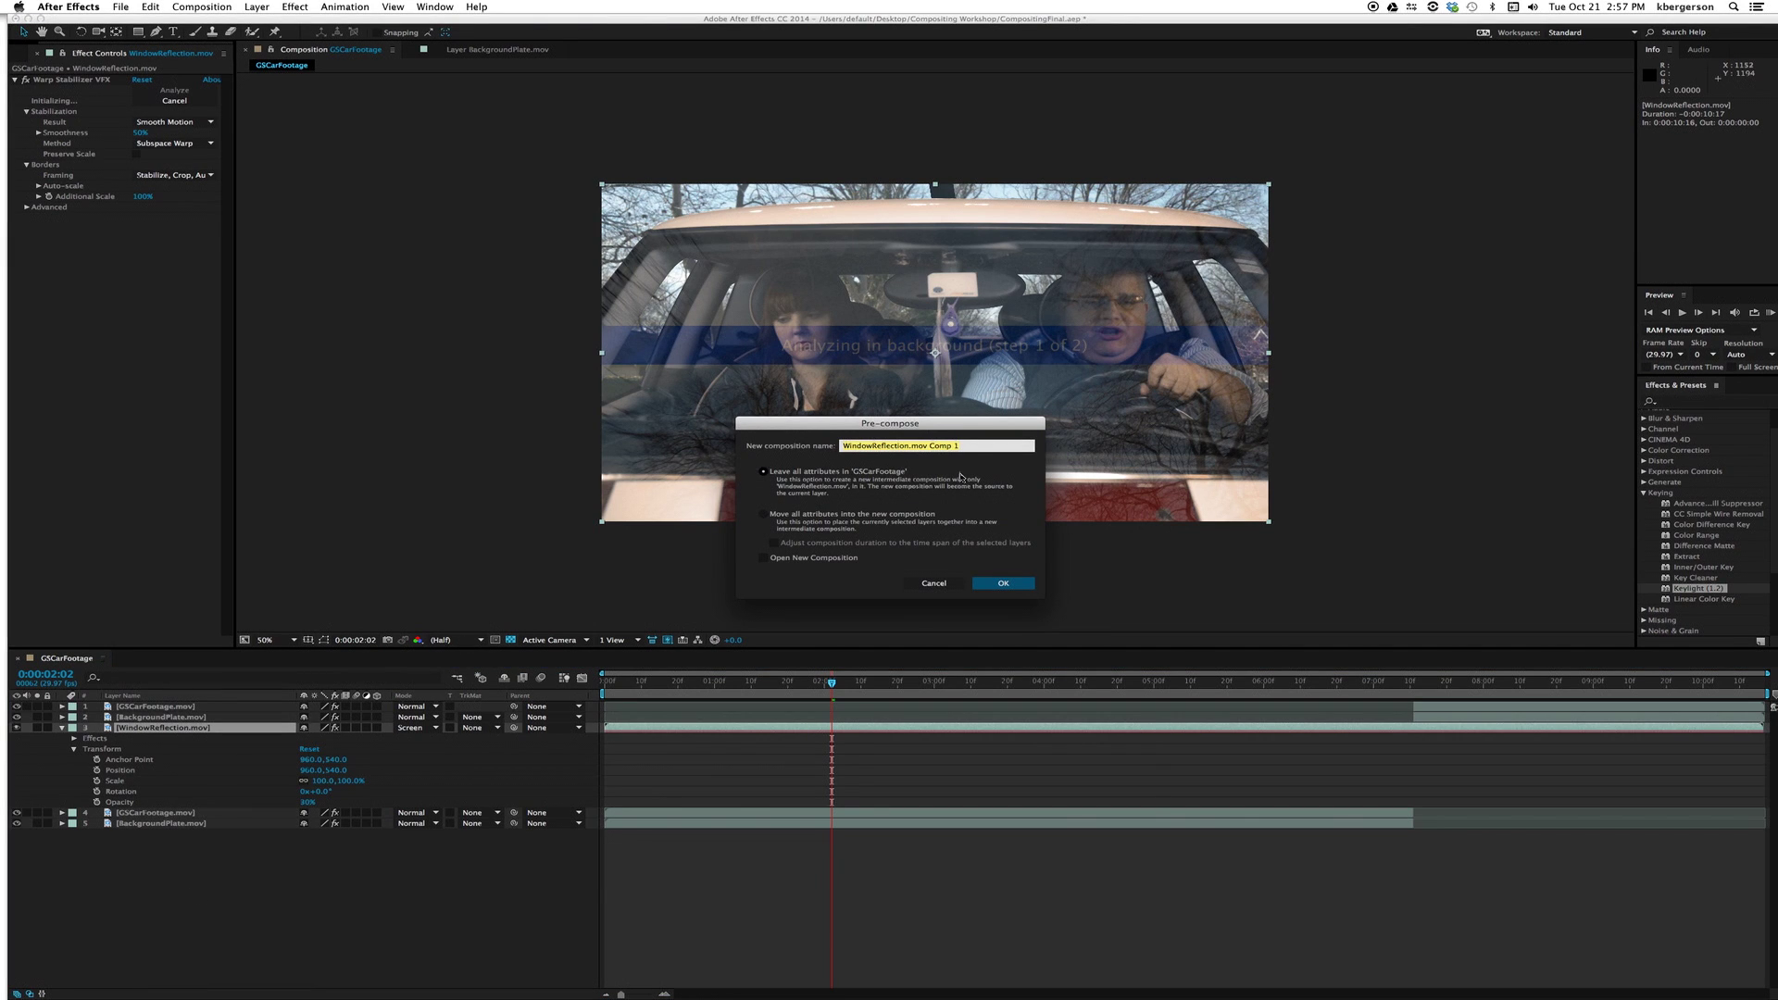
pyautogui.click(963, 446)
pyautogui.moveTo(955, 447); pyautogui.dragTo(915, 446)
pyautogui.write('final')
pyautogui.click(765, 515)
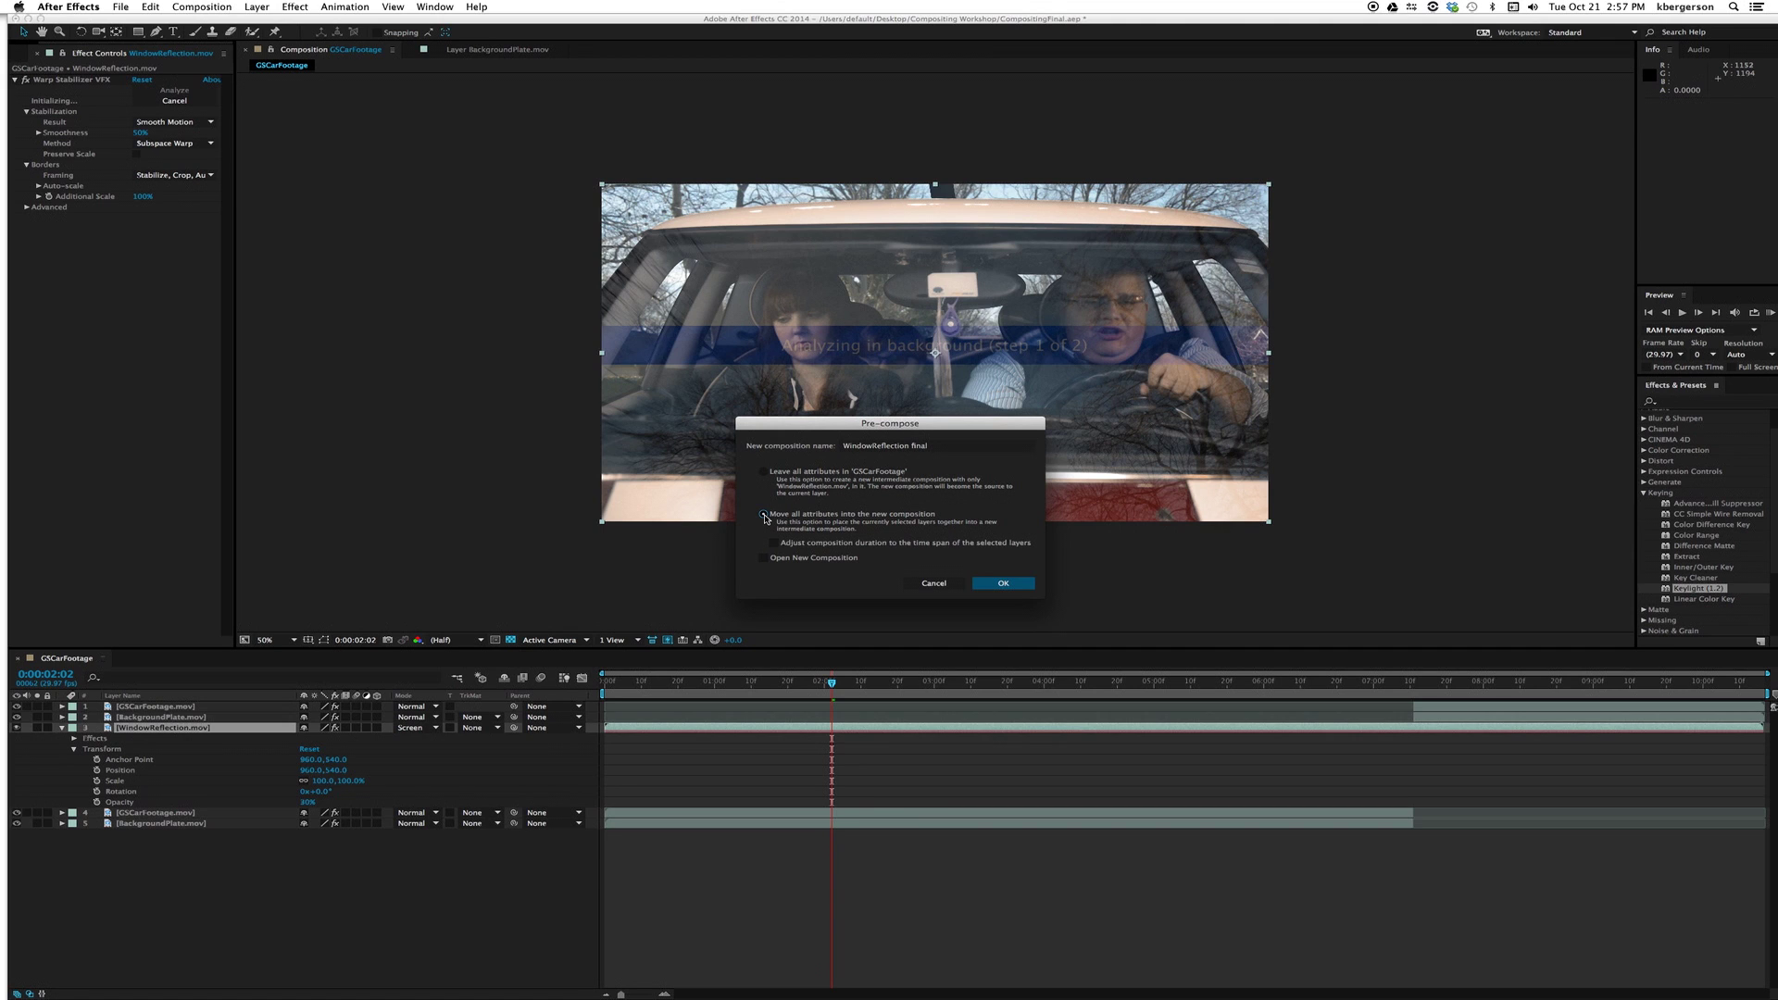
pyautogui.click(1002, 584)
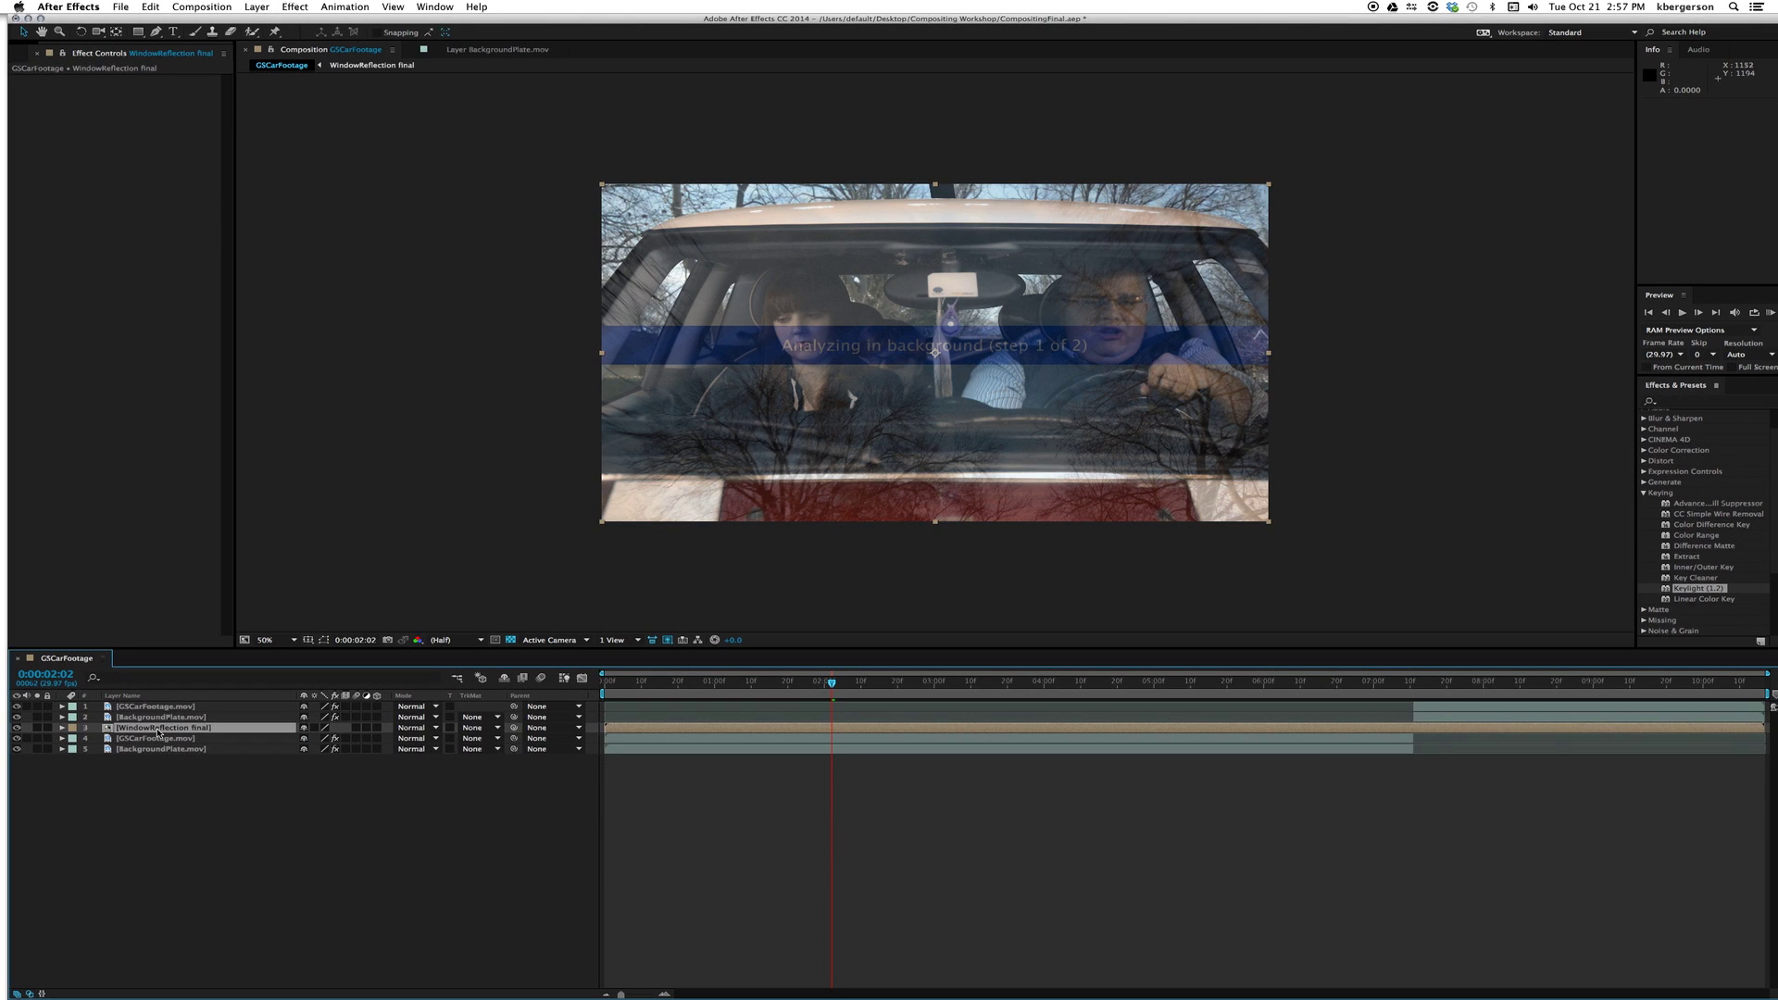
pyautogui.click(159, 732)
# Reveal Mask 1 on WindowReflection final, then select the GSCarFootage layer.
pyautogui.press('m')
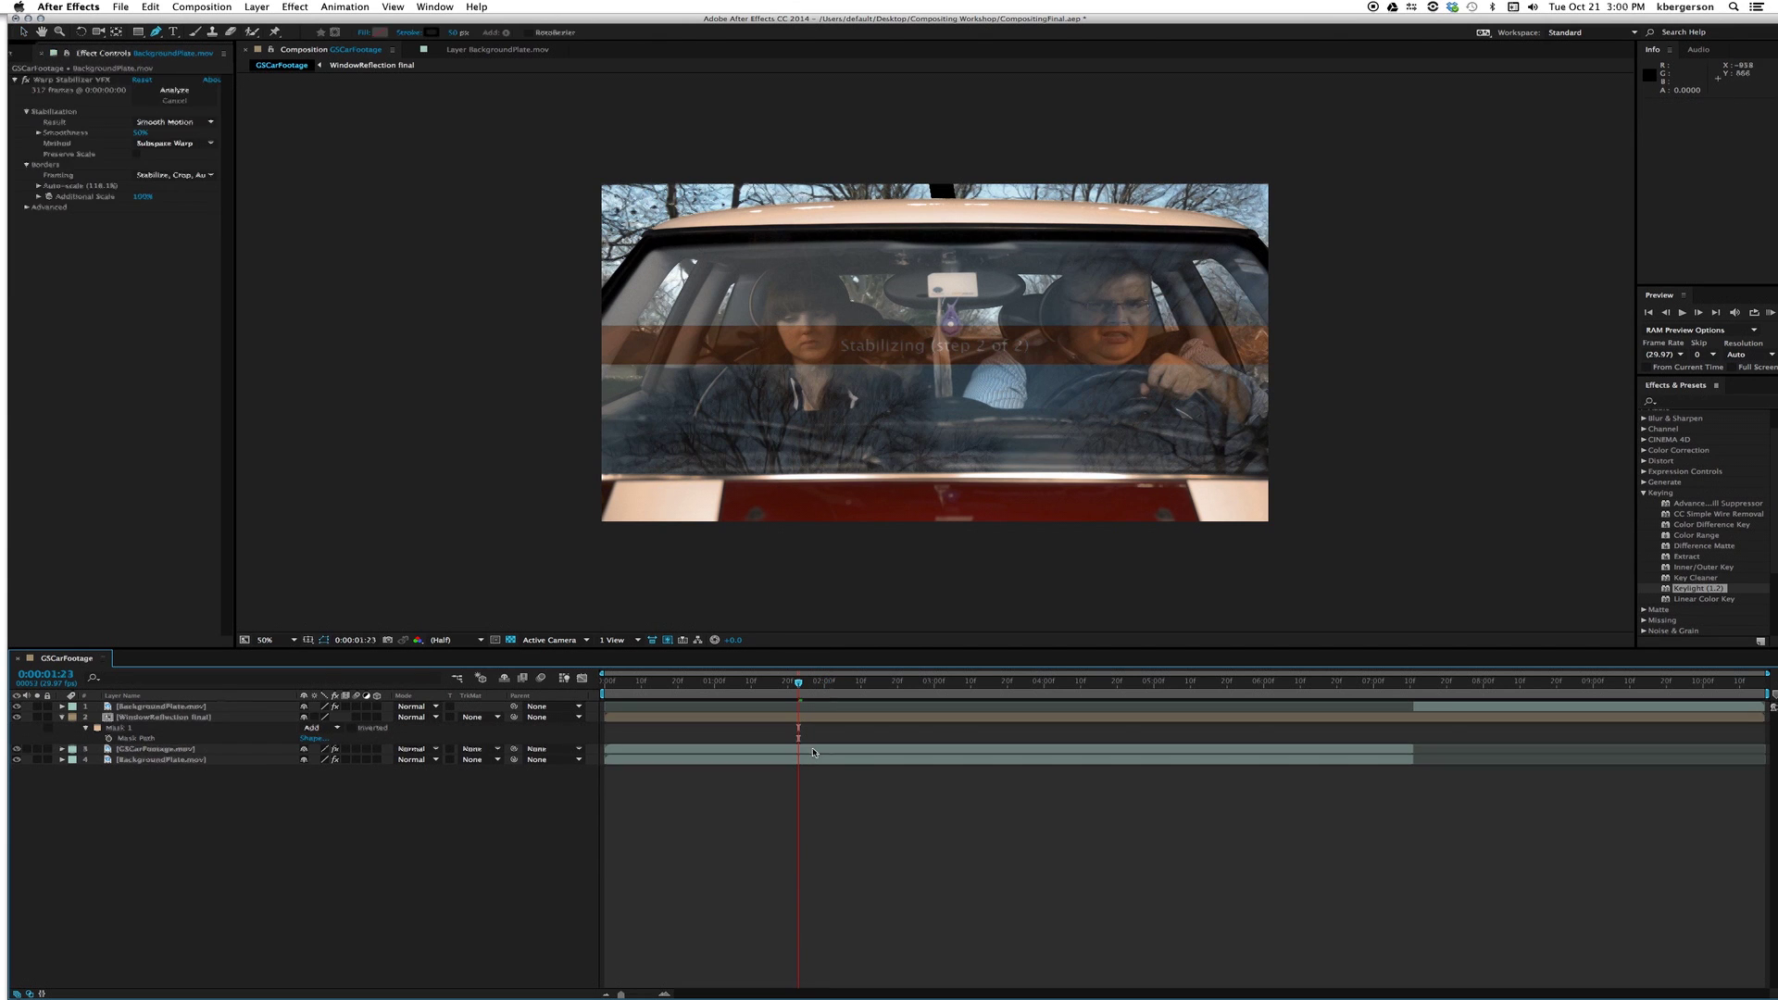
pyautogui.click(814, 752)
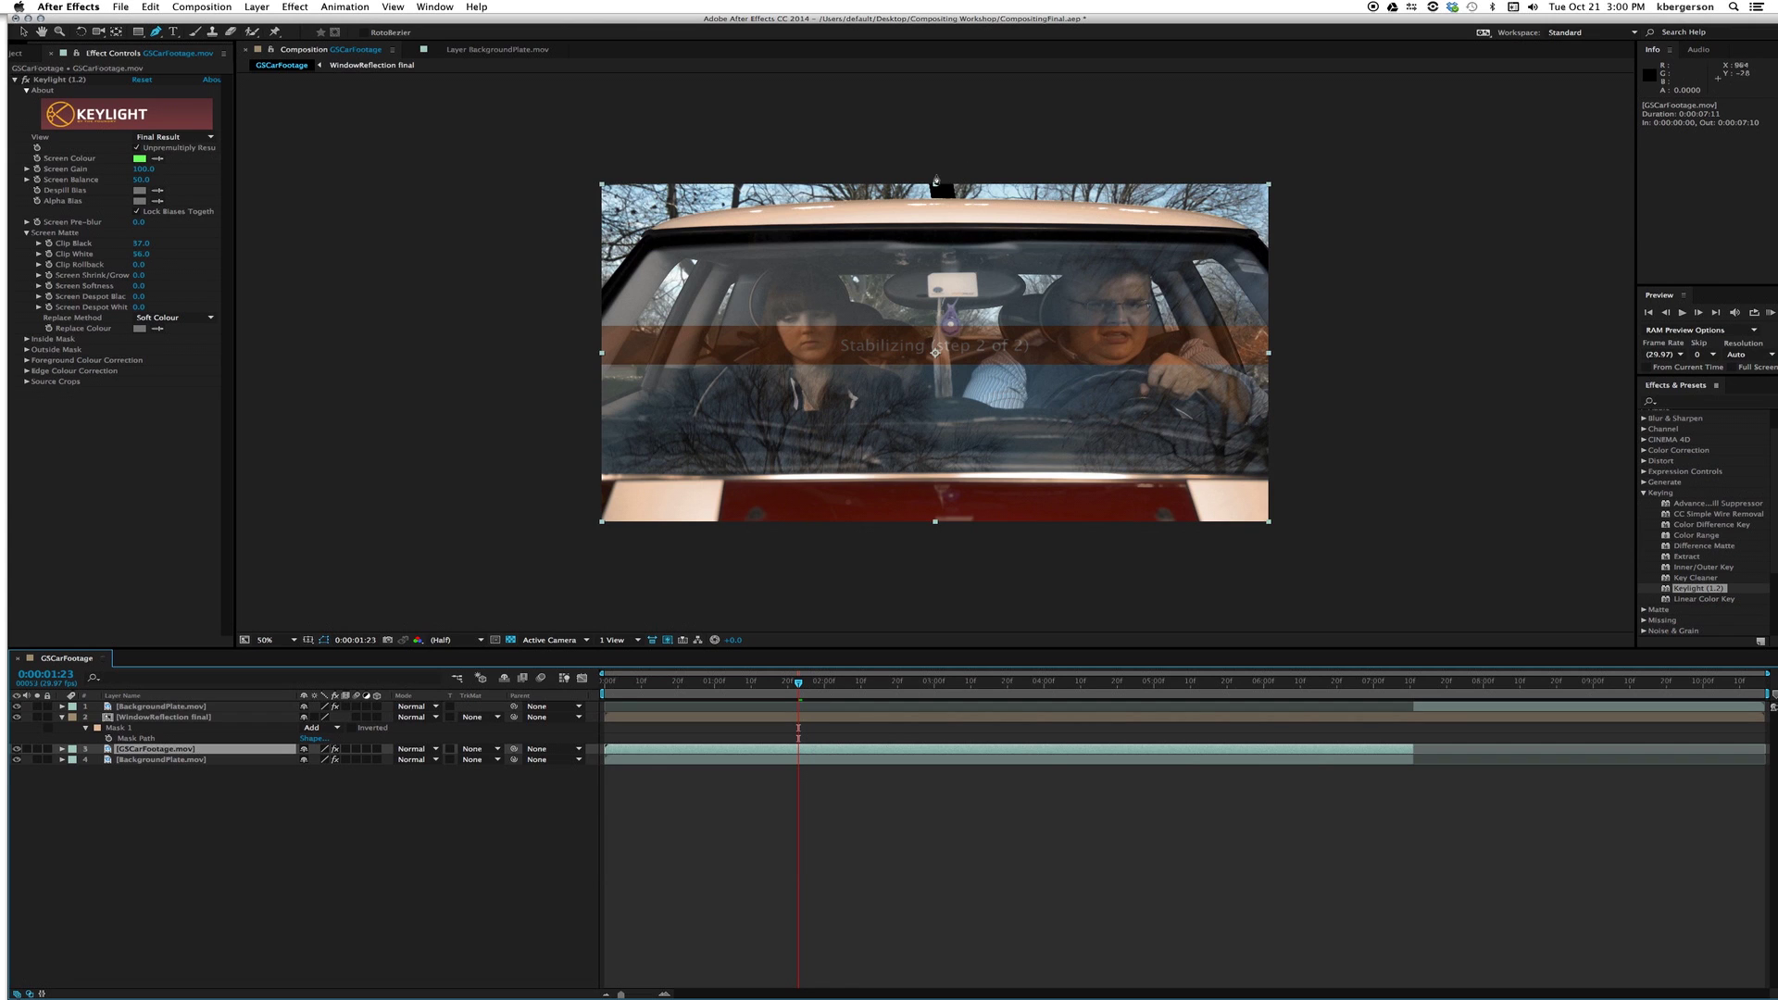
# Draw a closed four-point mask around the mirror mount on GSCarFootage and set it to Subtract.
pyautogui.click(920, 178)
pyautogui.click(927, 198)
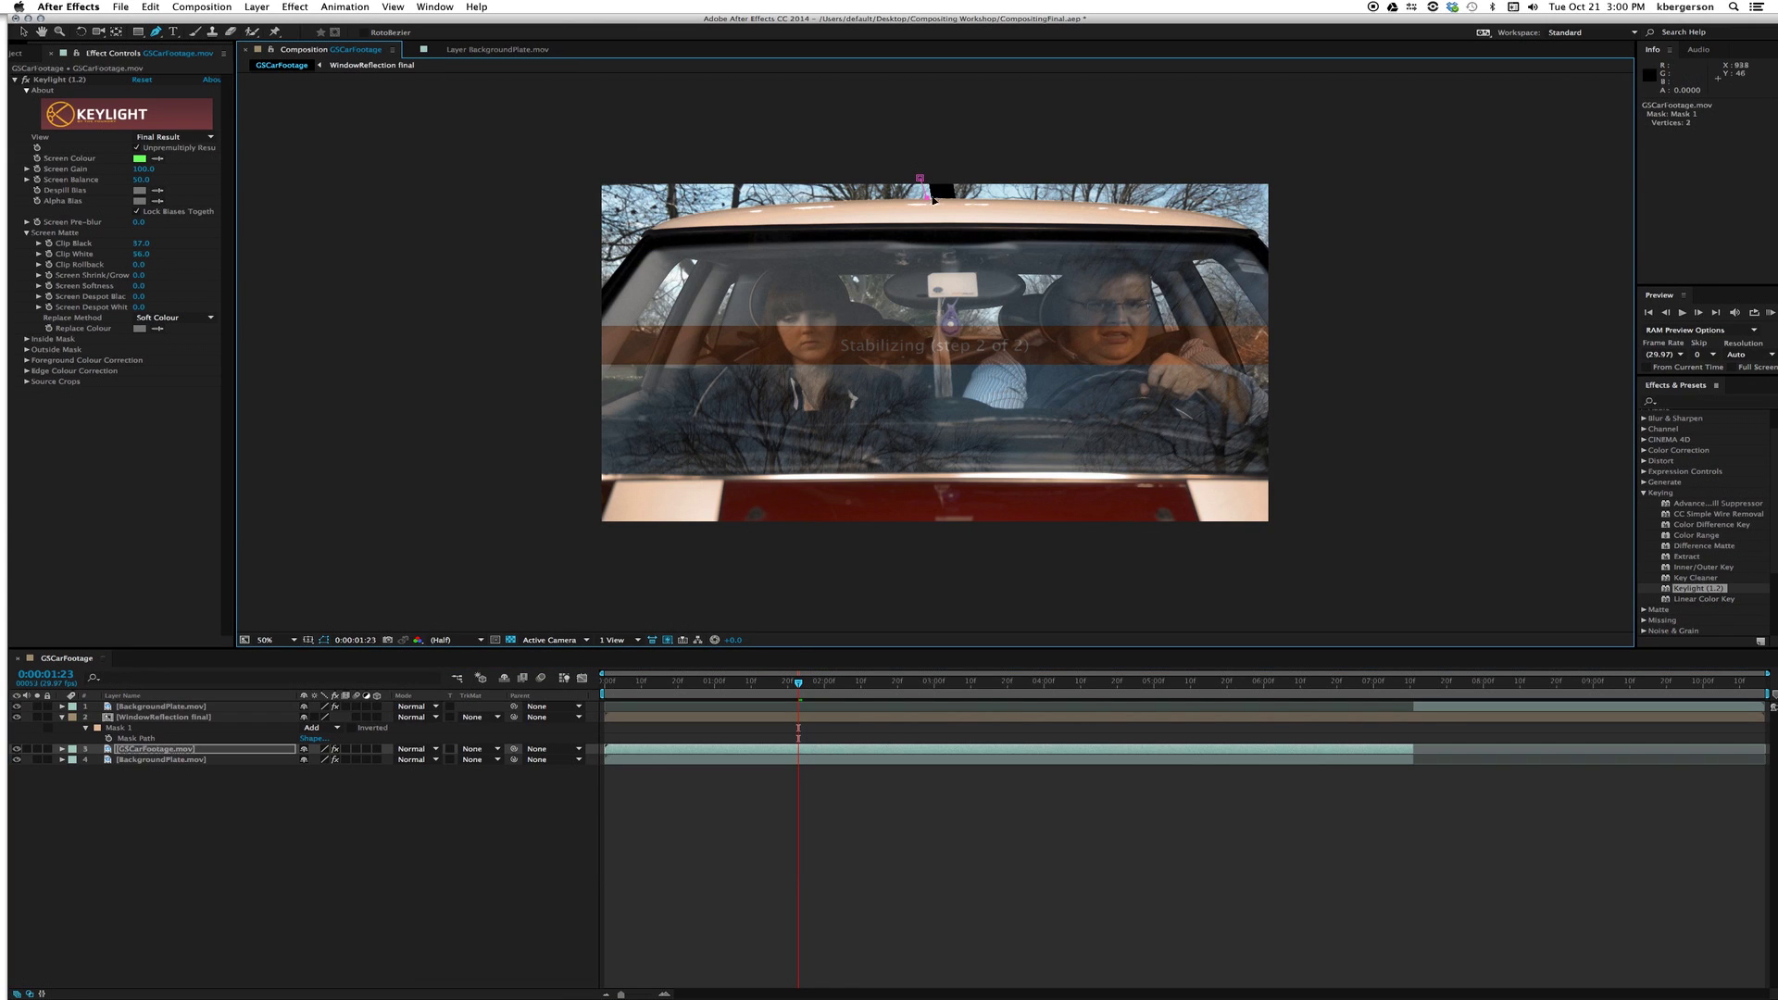
pyautogui.click(963, 198)
pyautogui.click(963, 176)
pyautogui.click(920, 178)
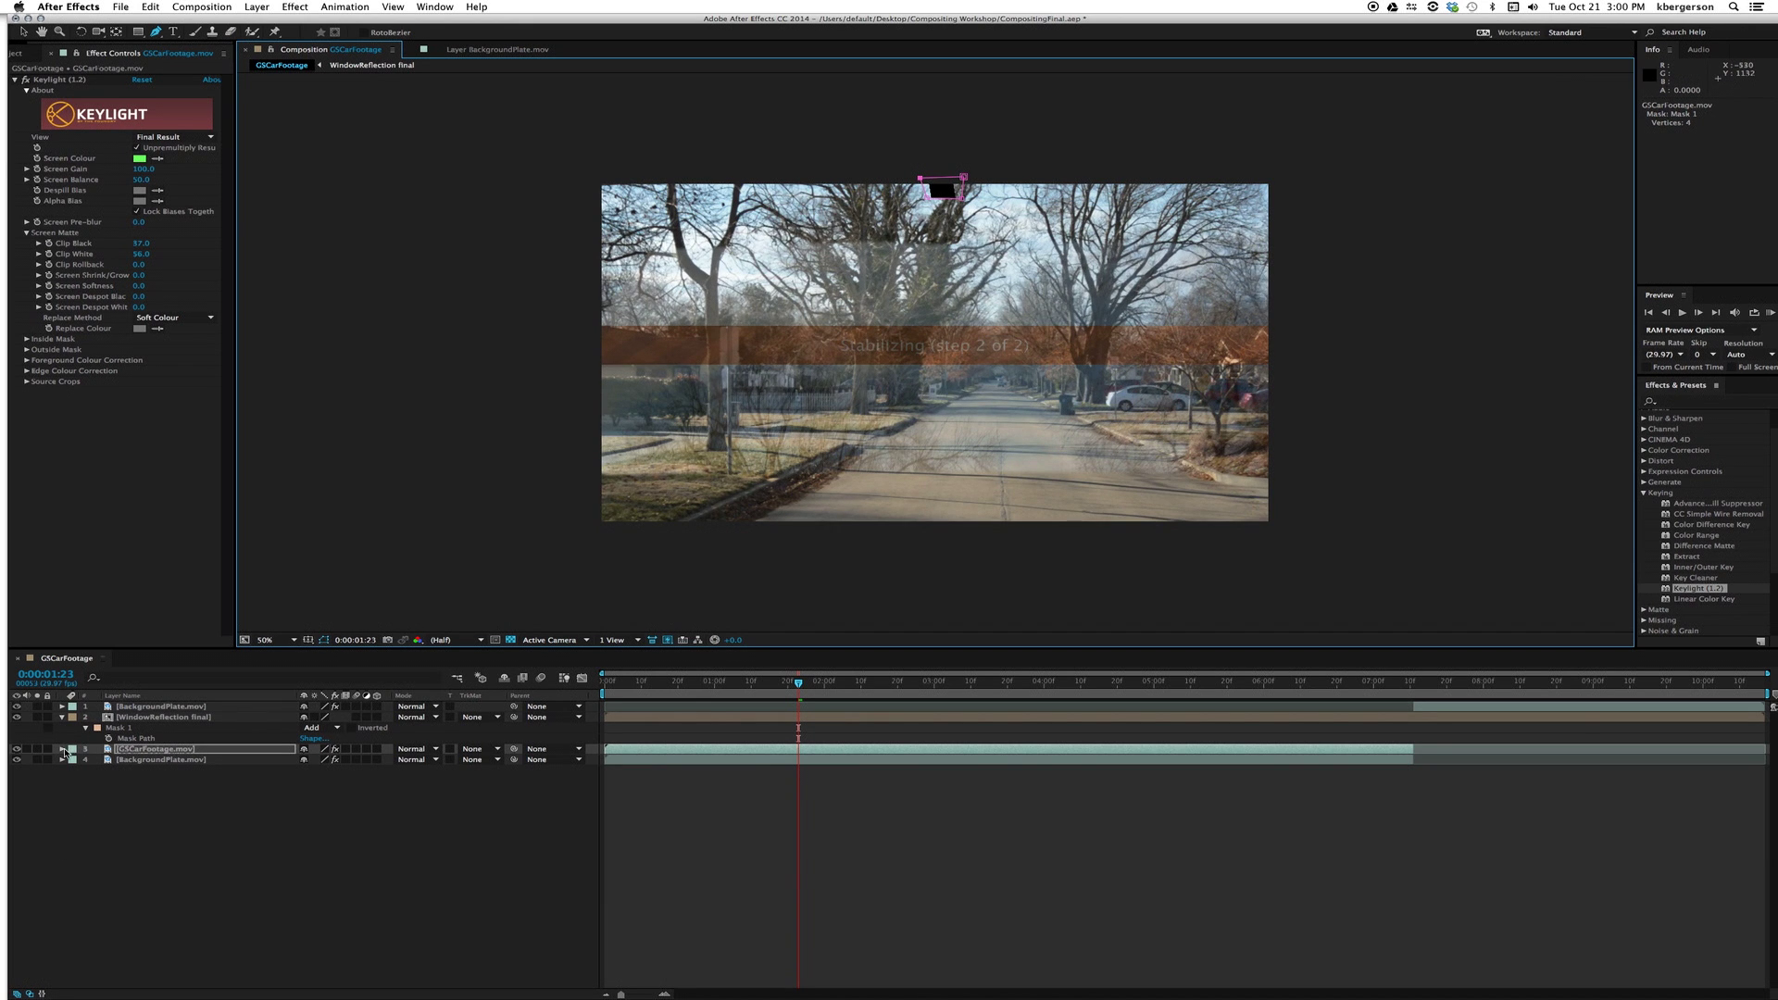
pyautogui.press('m')
pyautogui.click(333, 761)
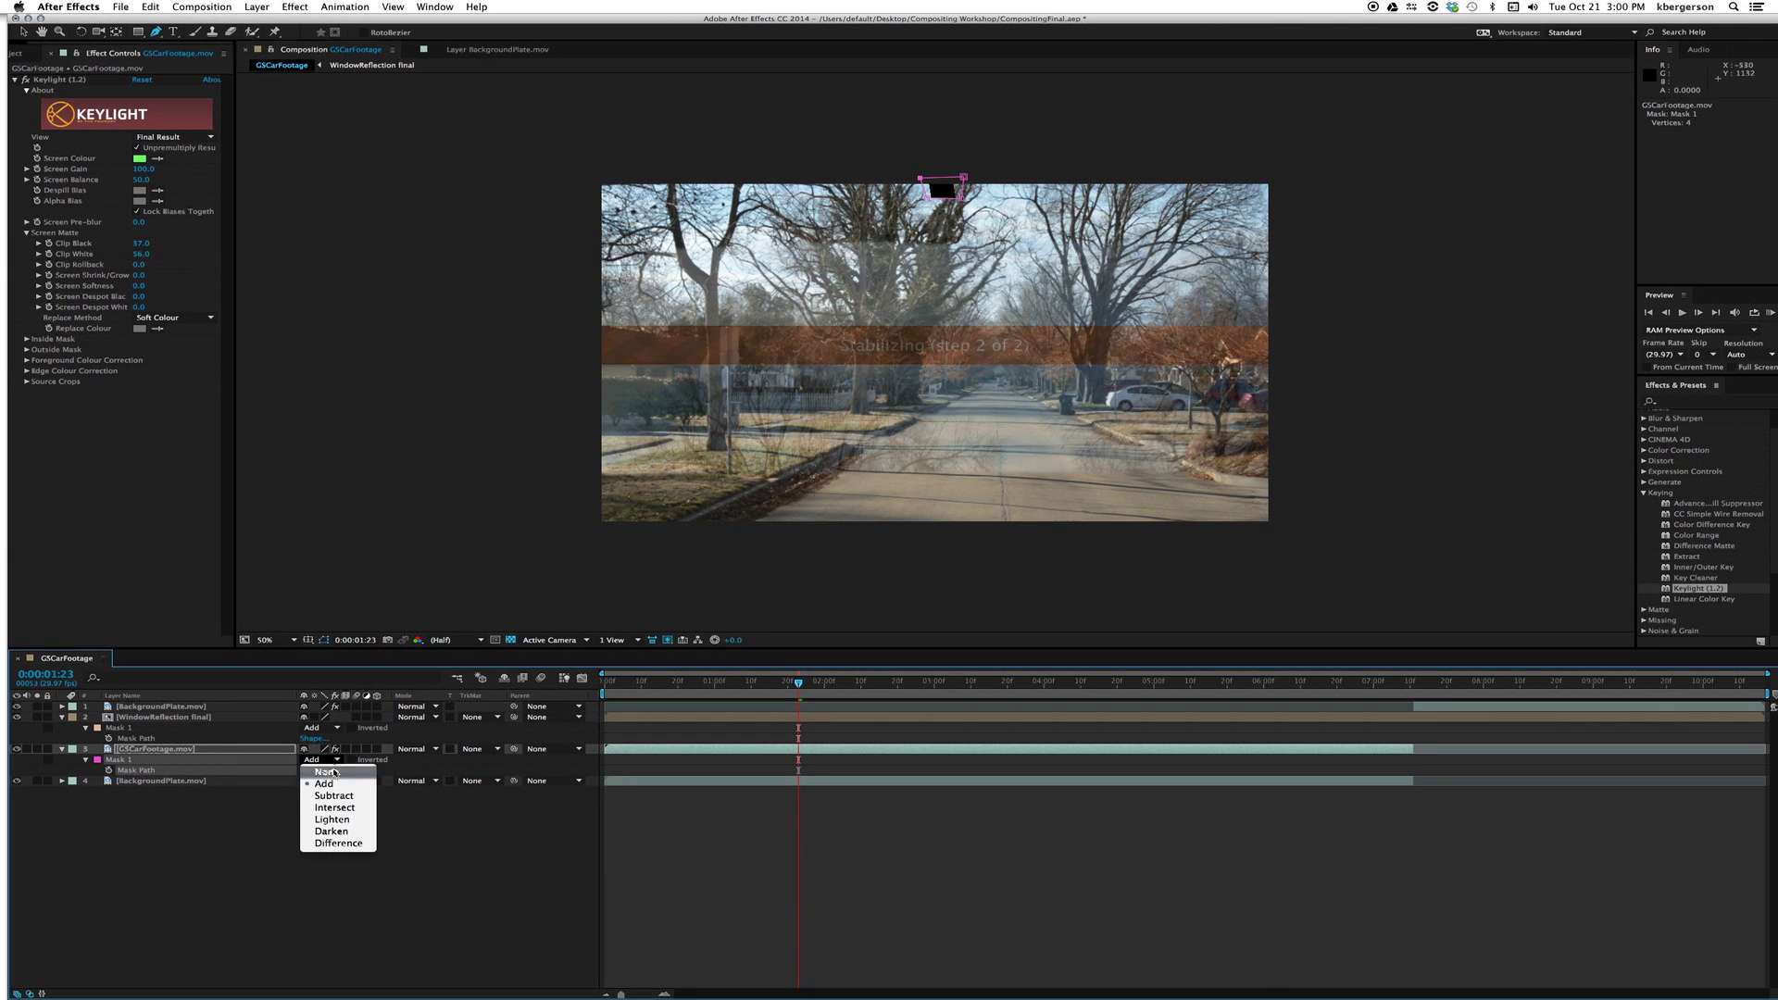
pyautogui.click(333, 795)
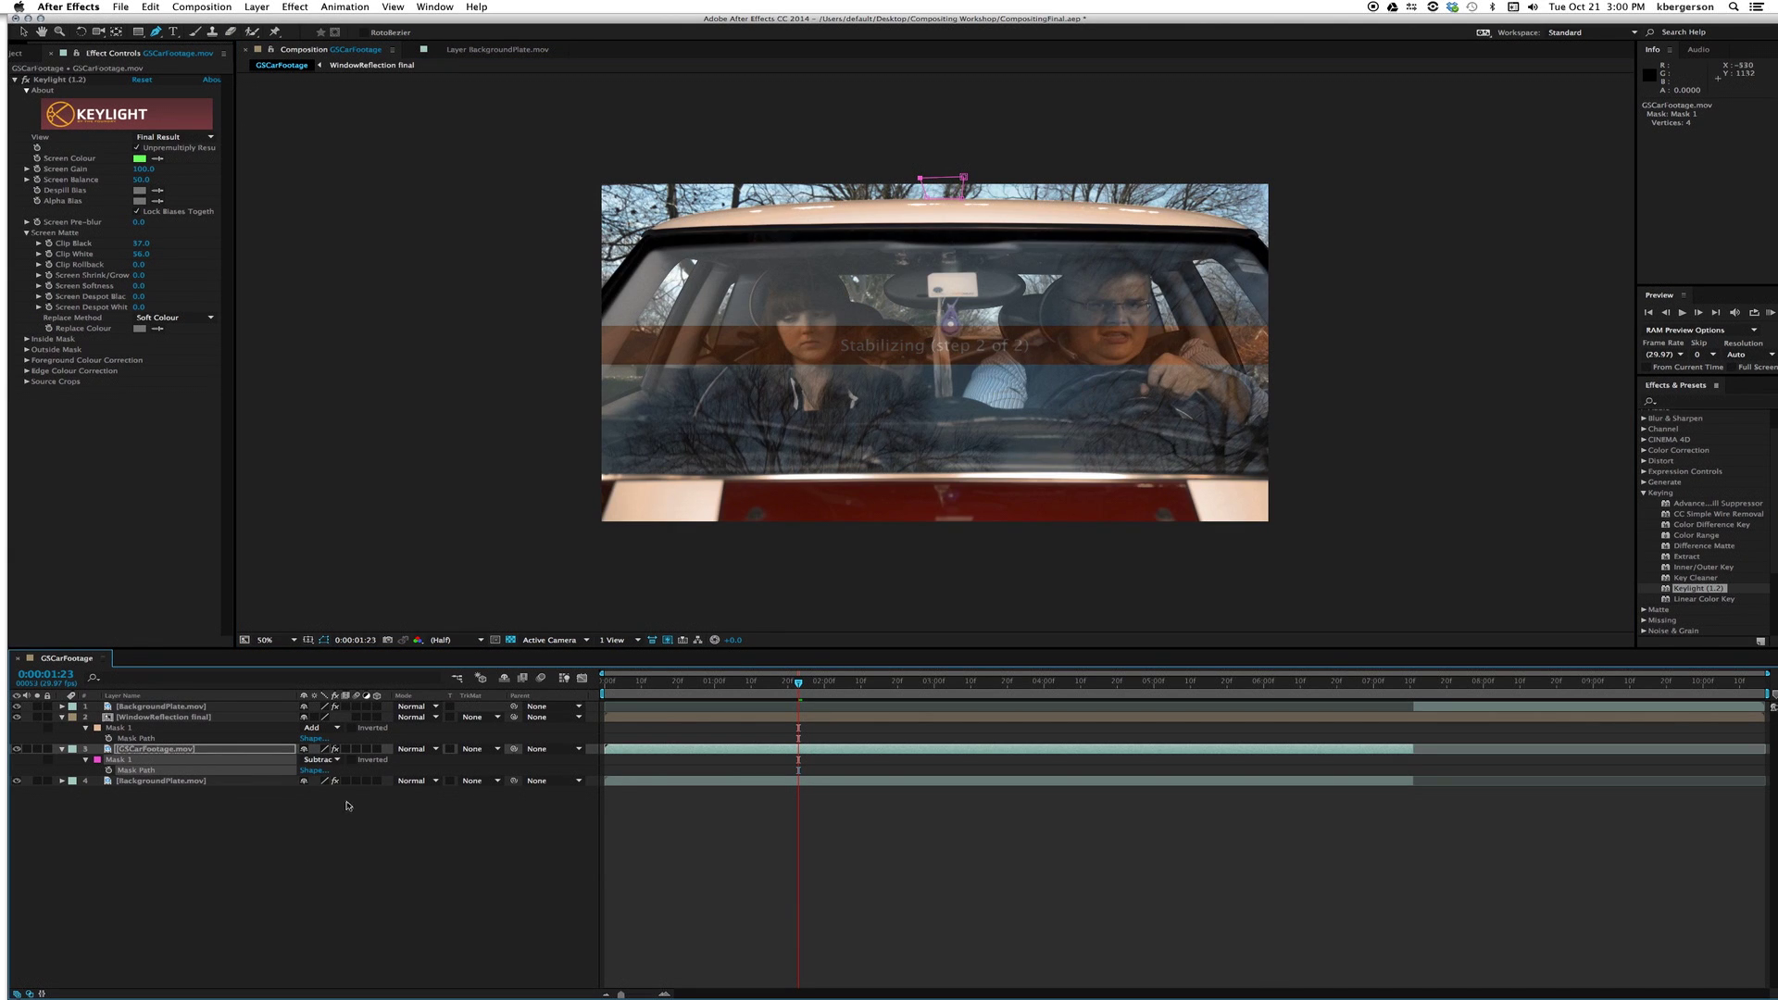
pyautogui.click(346, 806)
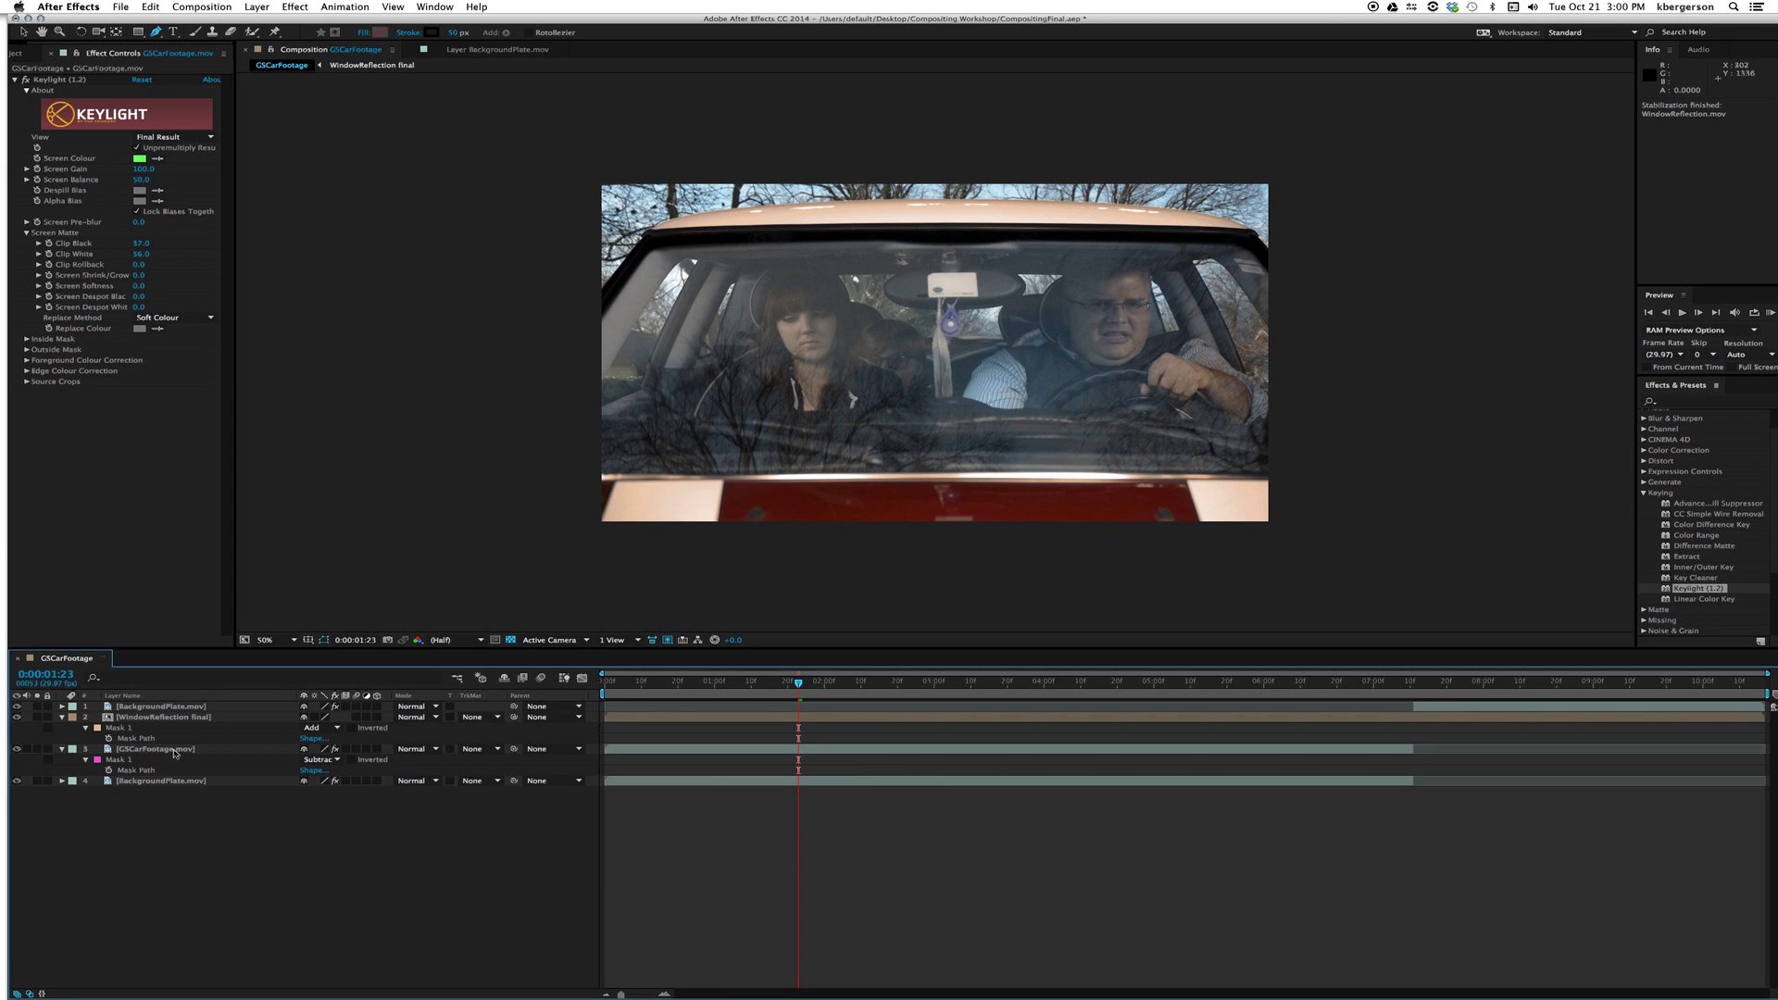
pyautogui.click(174, 750)
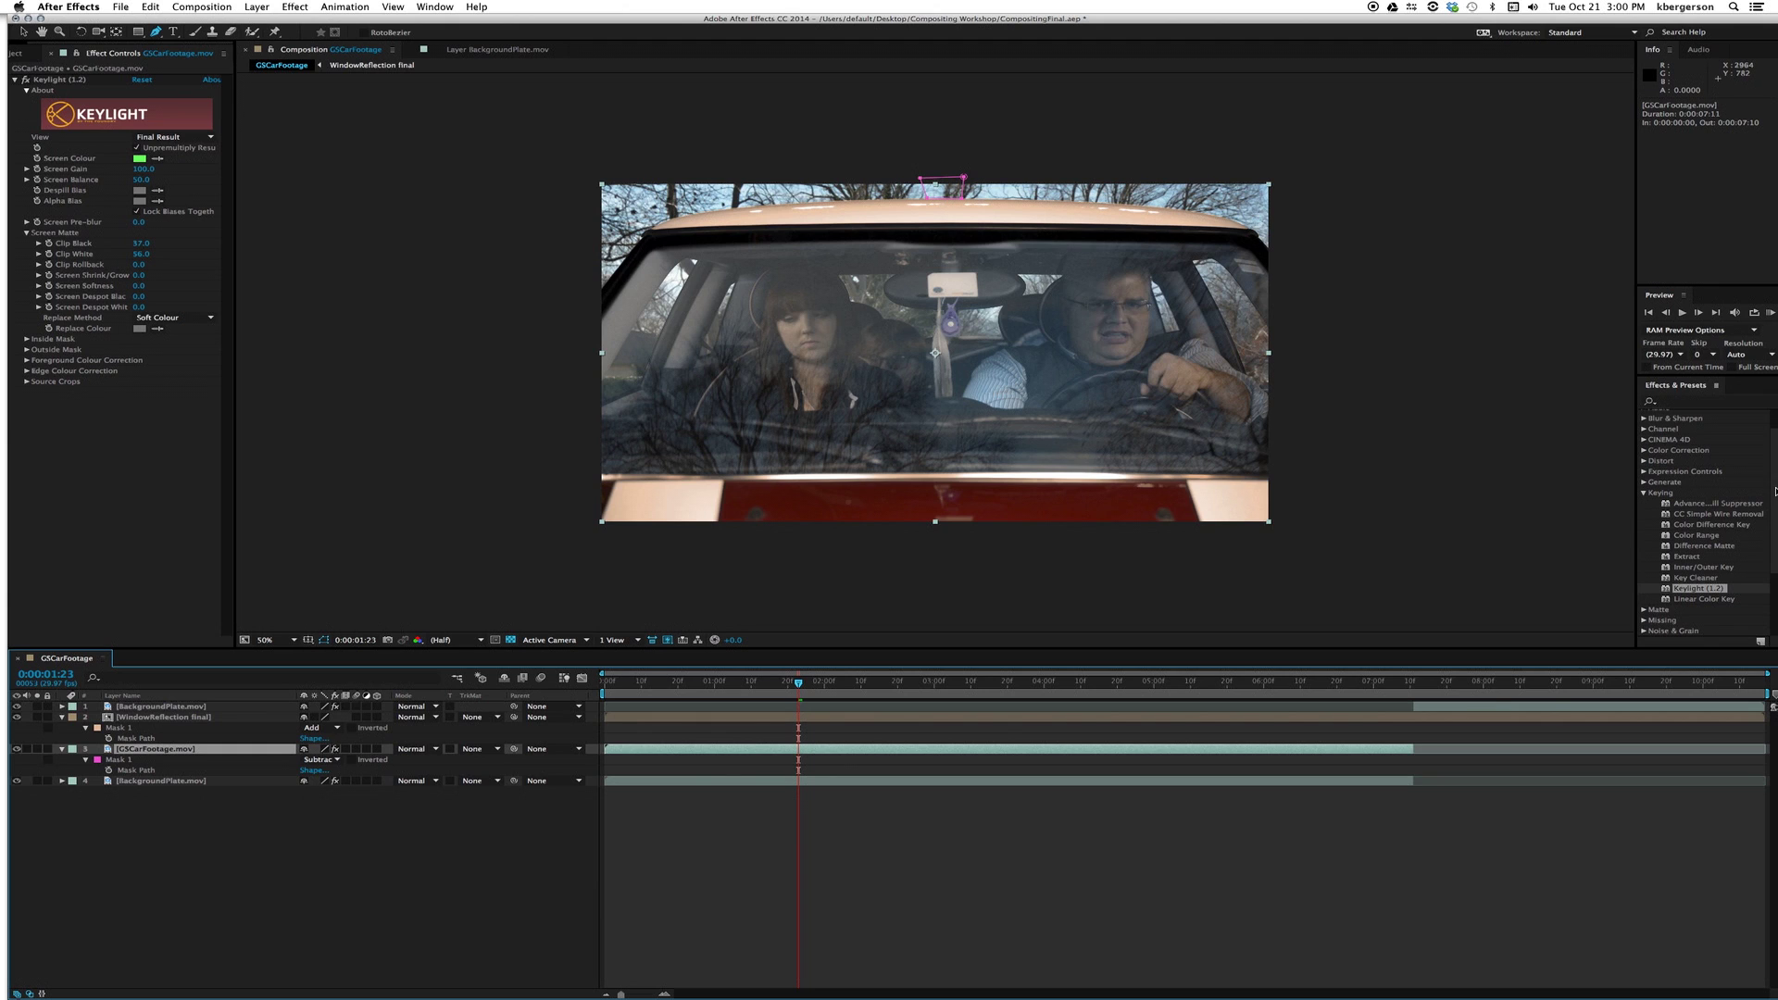
# Apply SA Color Finesse 3 from the Synthetic Aperture category to the GSCarFootage layer.
pyautogui.moveTo(1776, 491); pyautogui.dragTo(1774, 570)
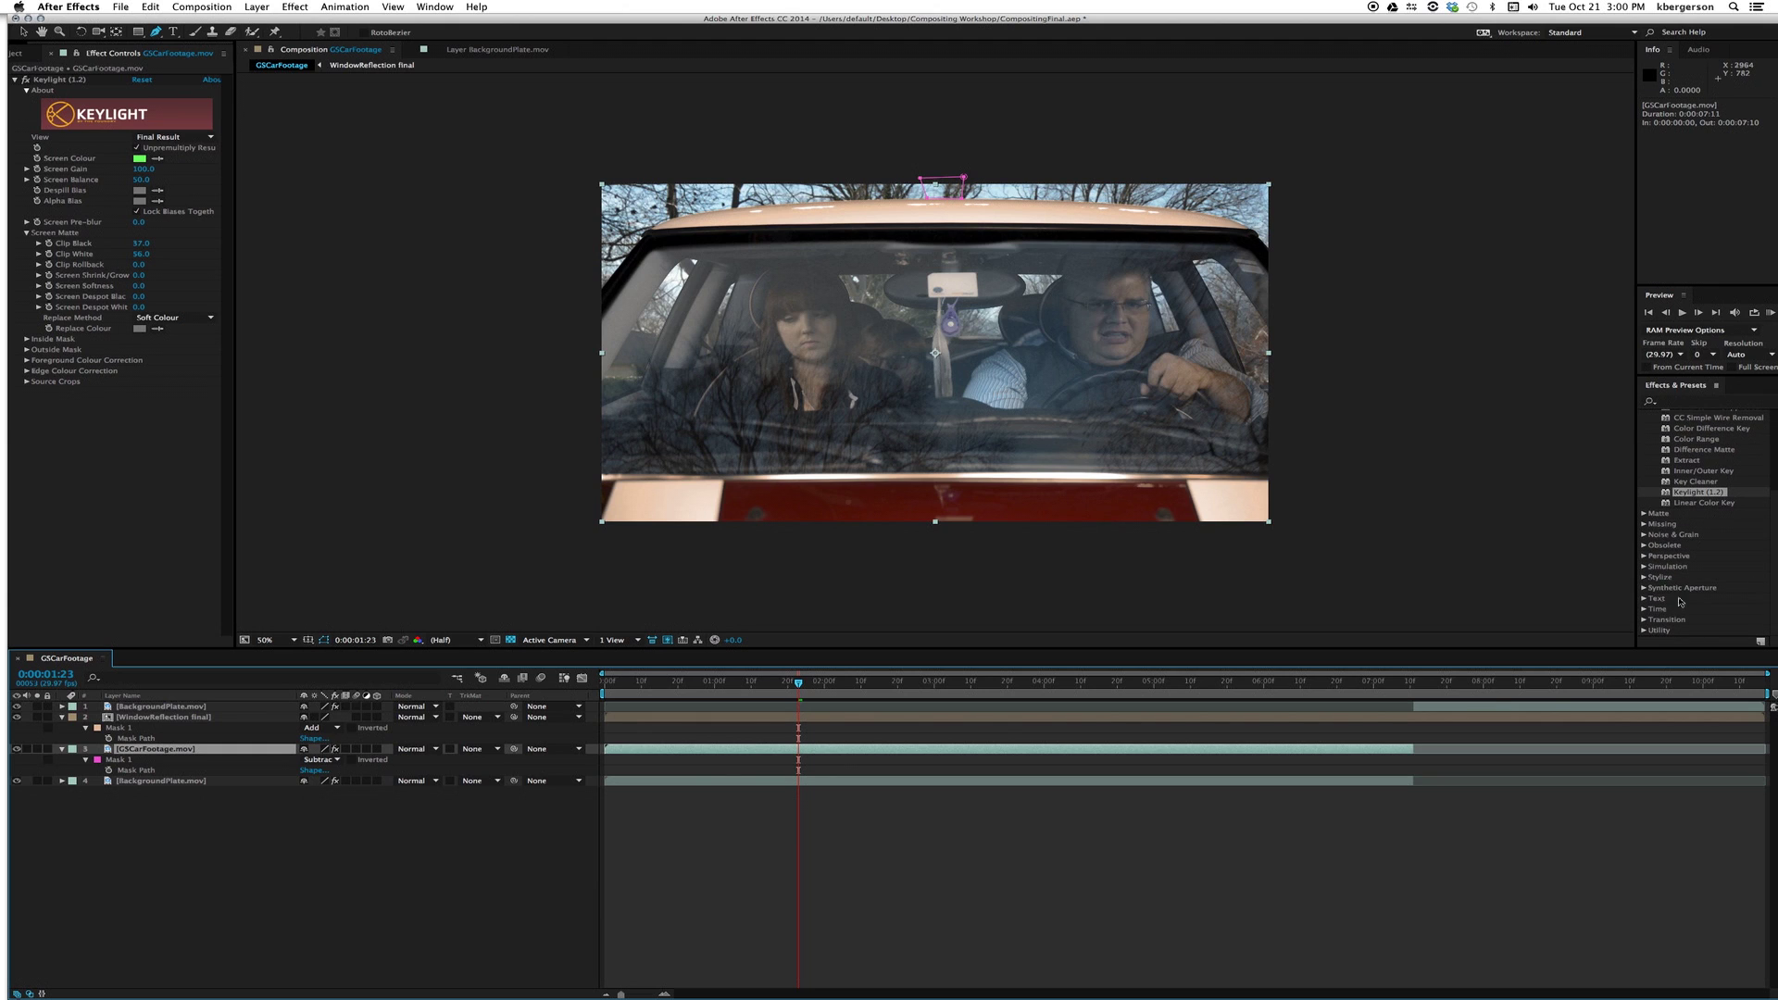
pyautogui.click(1646, 589)
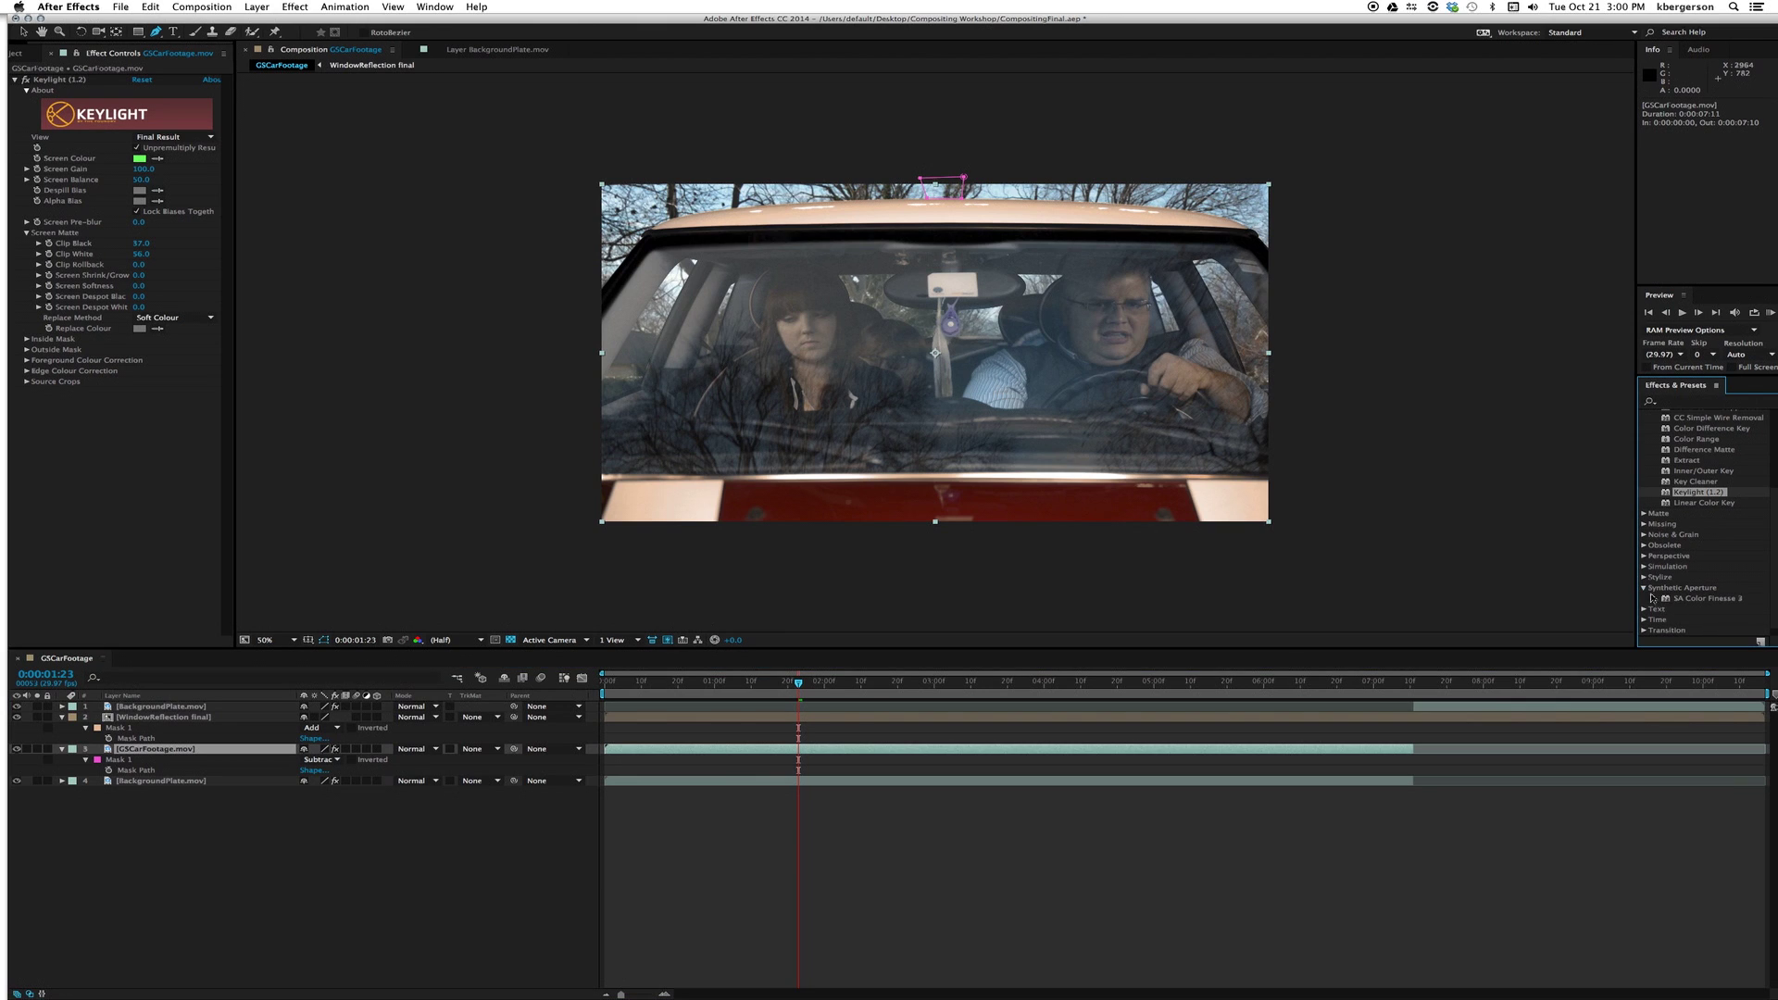
pyautogui.moveTo(1704, 599); pyautogui.dragTo(954, 753)
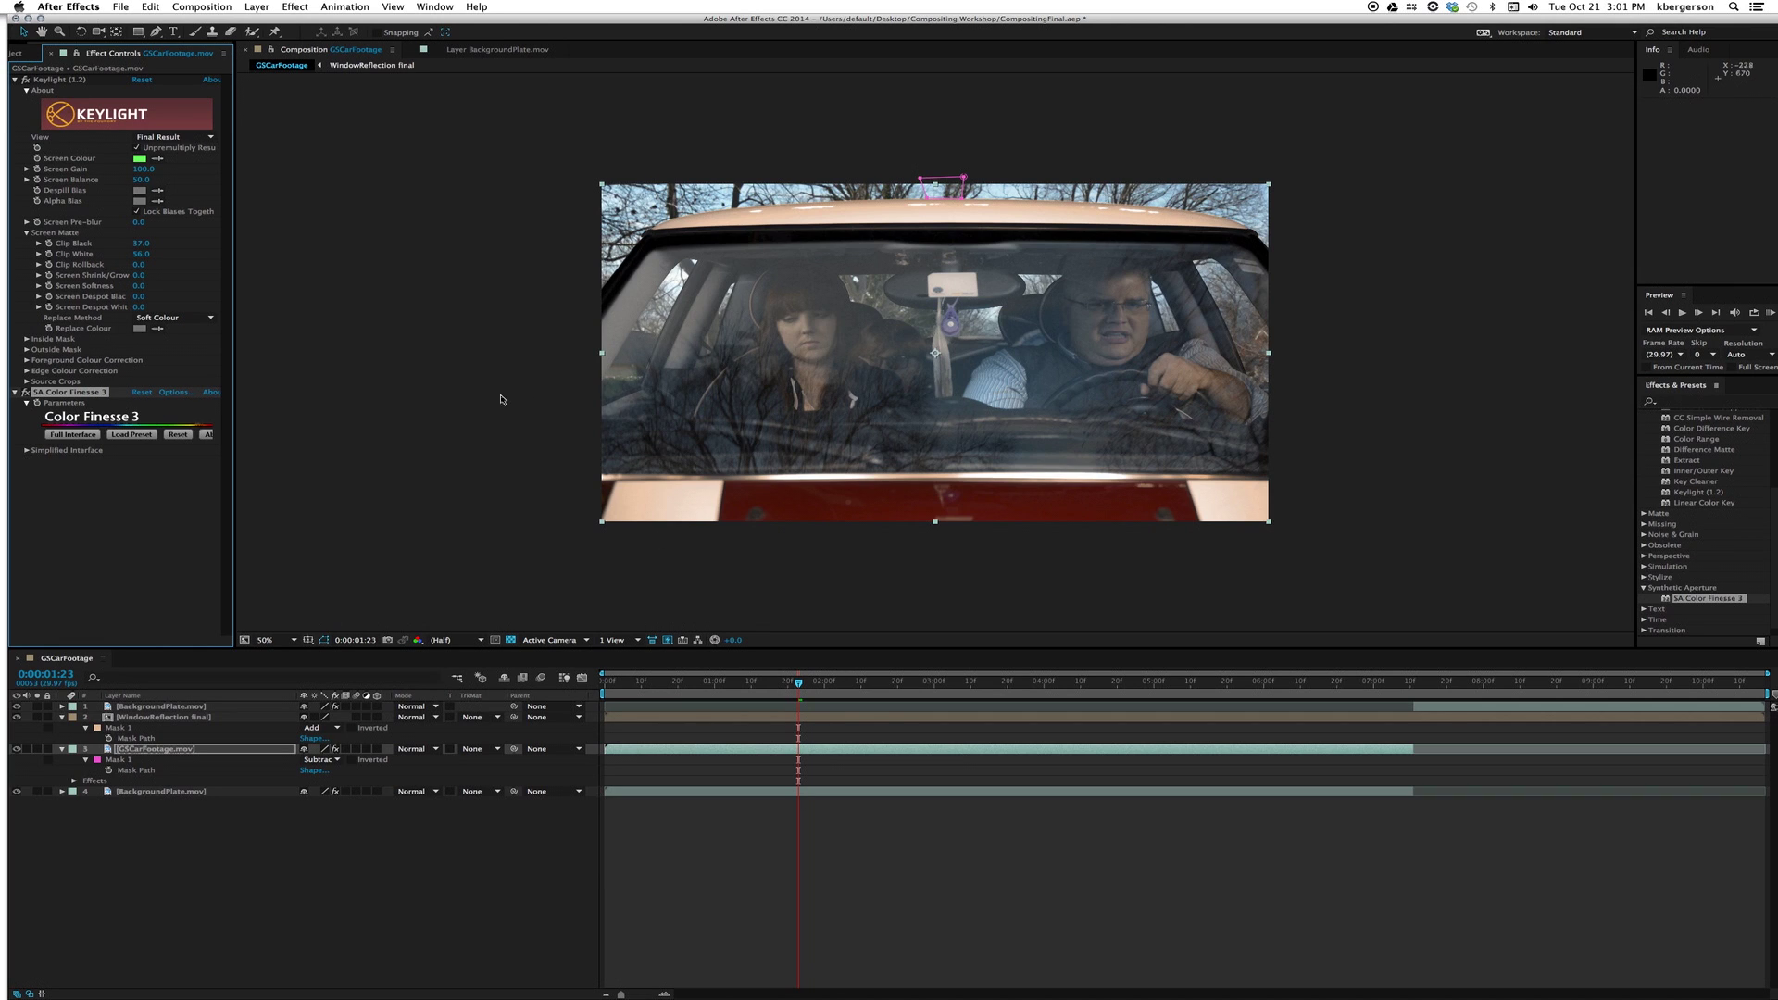
pyautogui.click(74, 436)
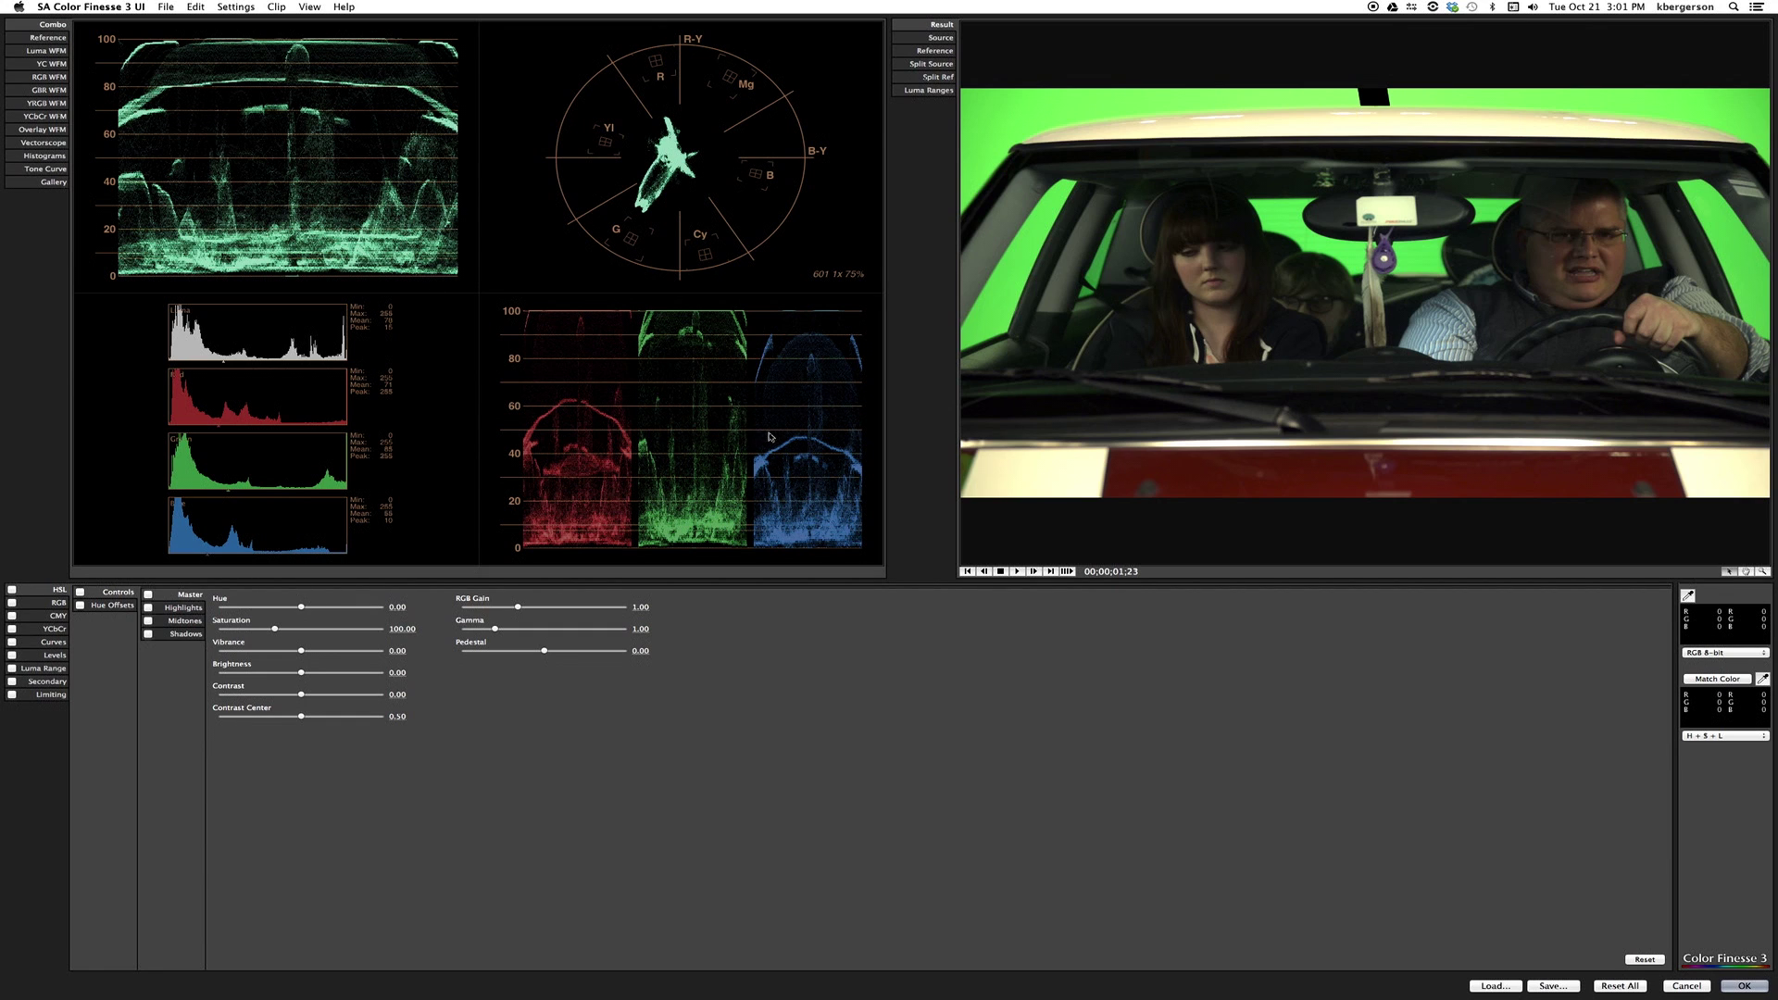
# Check the waveform's scope types, keep Luma WFM, and switch the correction controls to Levels.
pyautogui.rightClick(290, 144)
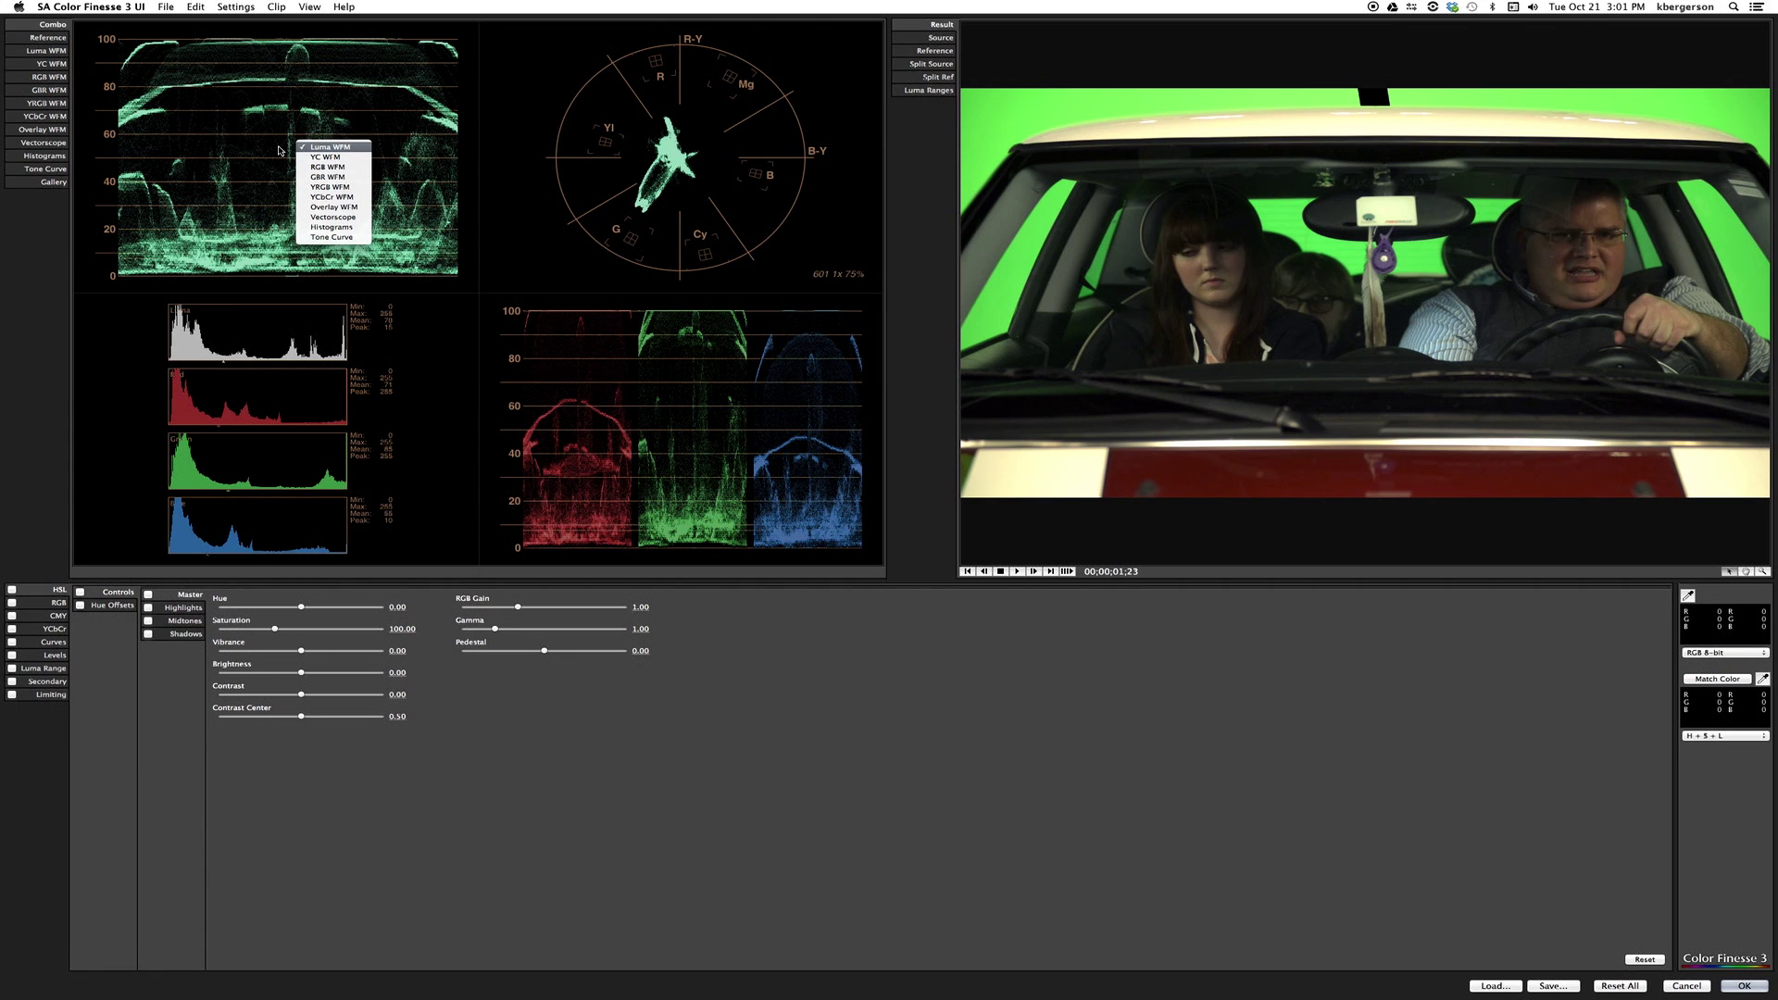
pyautogui.click(278, 151)
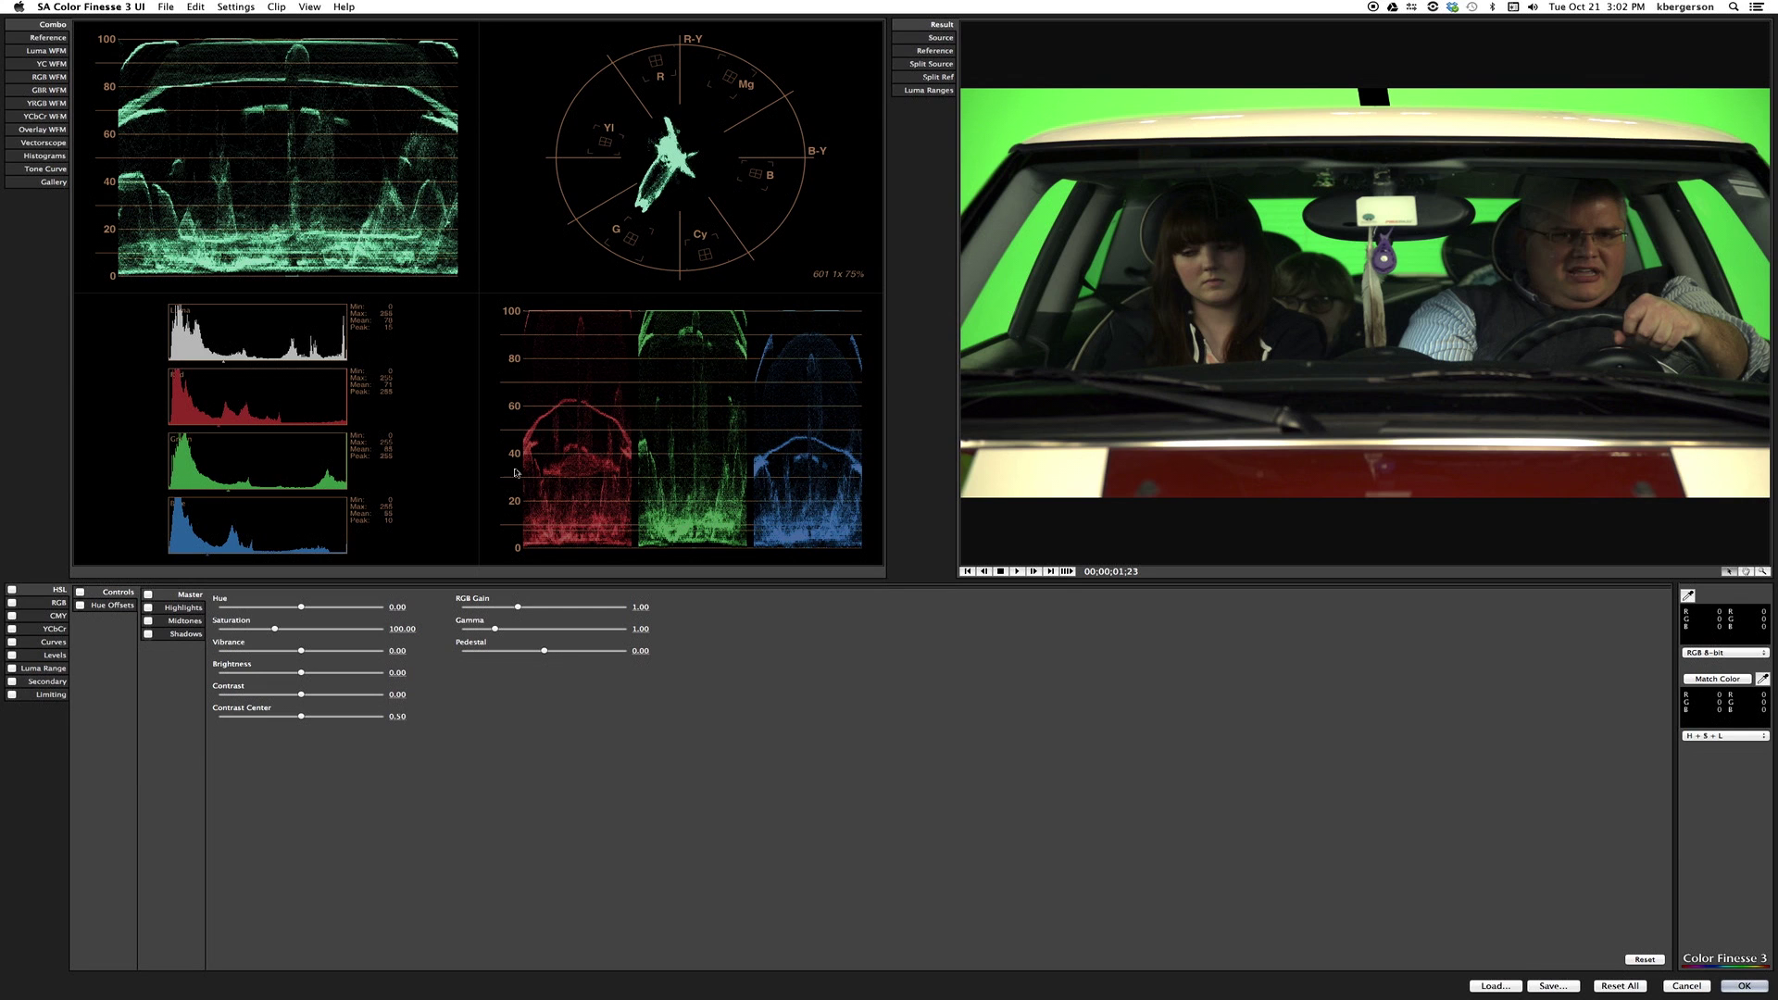
pyautogui.click(56, 656)
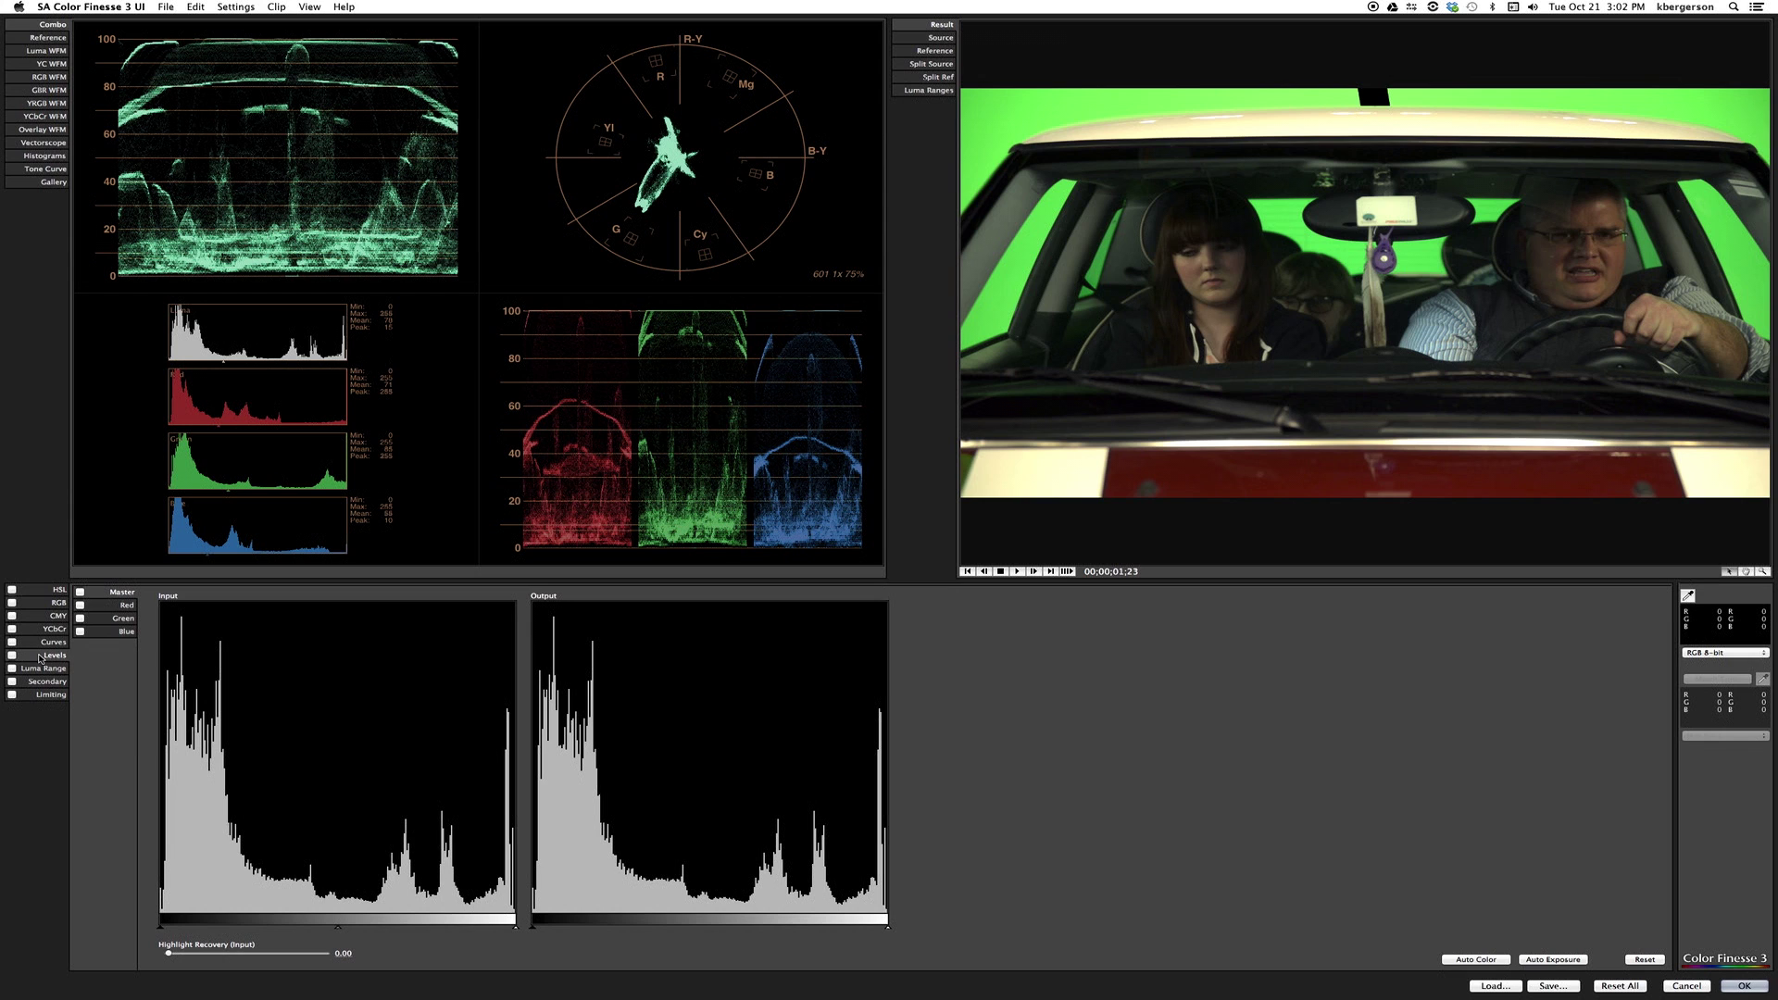
pyautogui.click(50, 643)
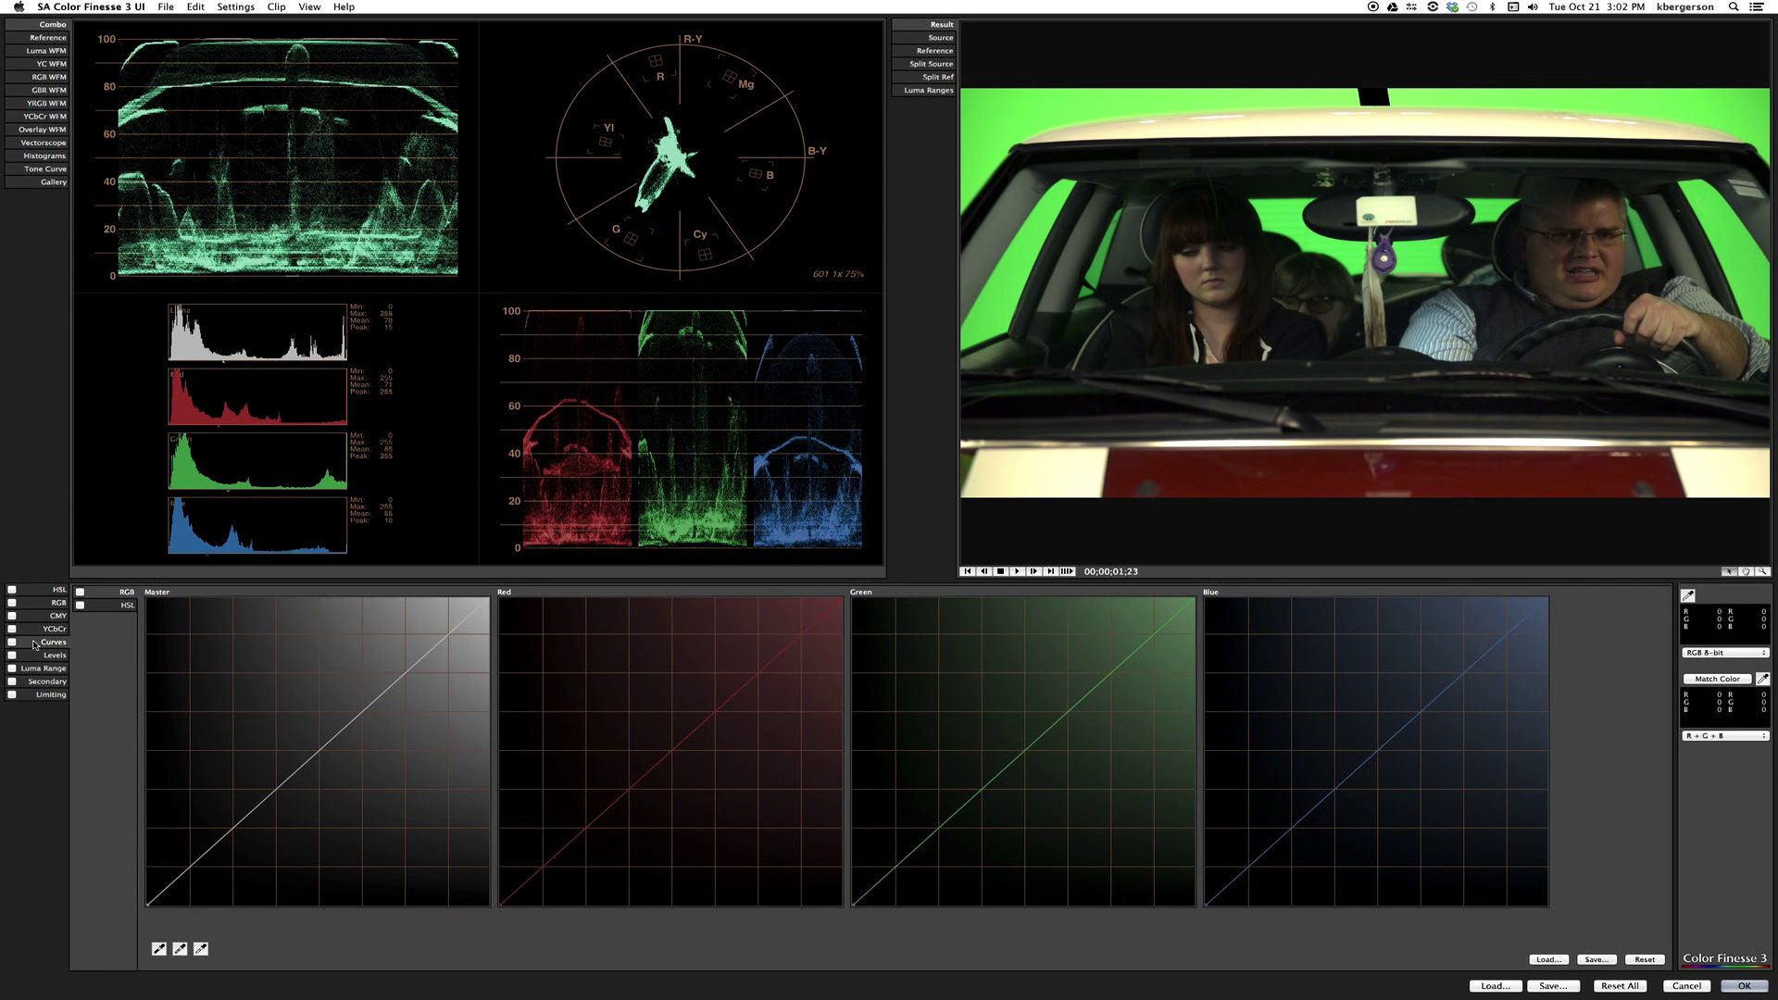
# Enable Curves, sampling the black point from the dark jacket and white point from the white hood.
pyautogui.click(12, 642)
pyautogui.click(159, 949)
pyautogui.click(1201, 337)
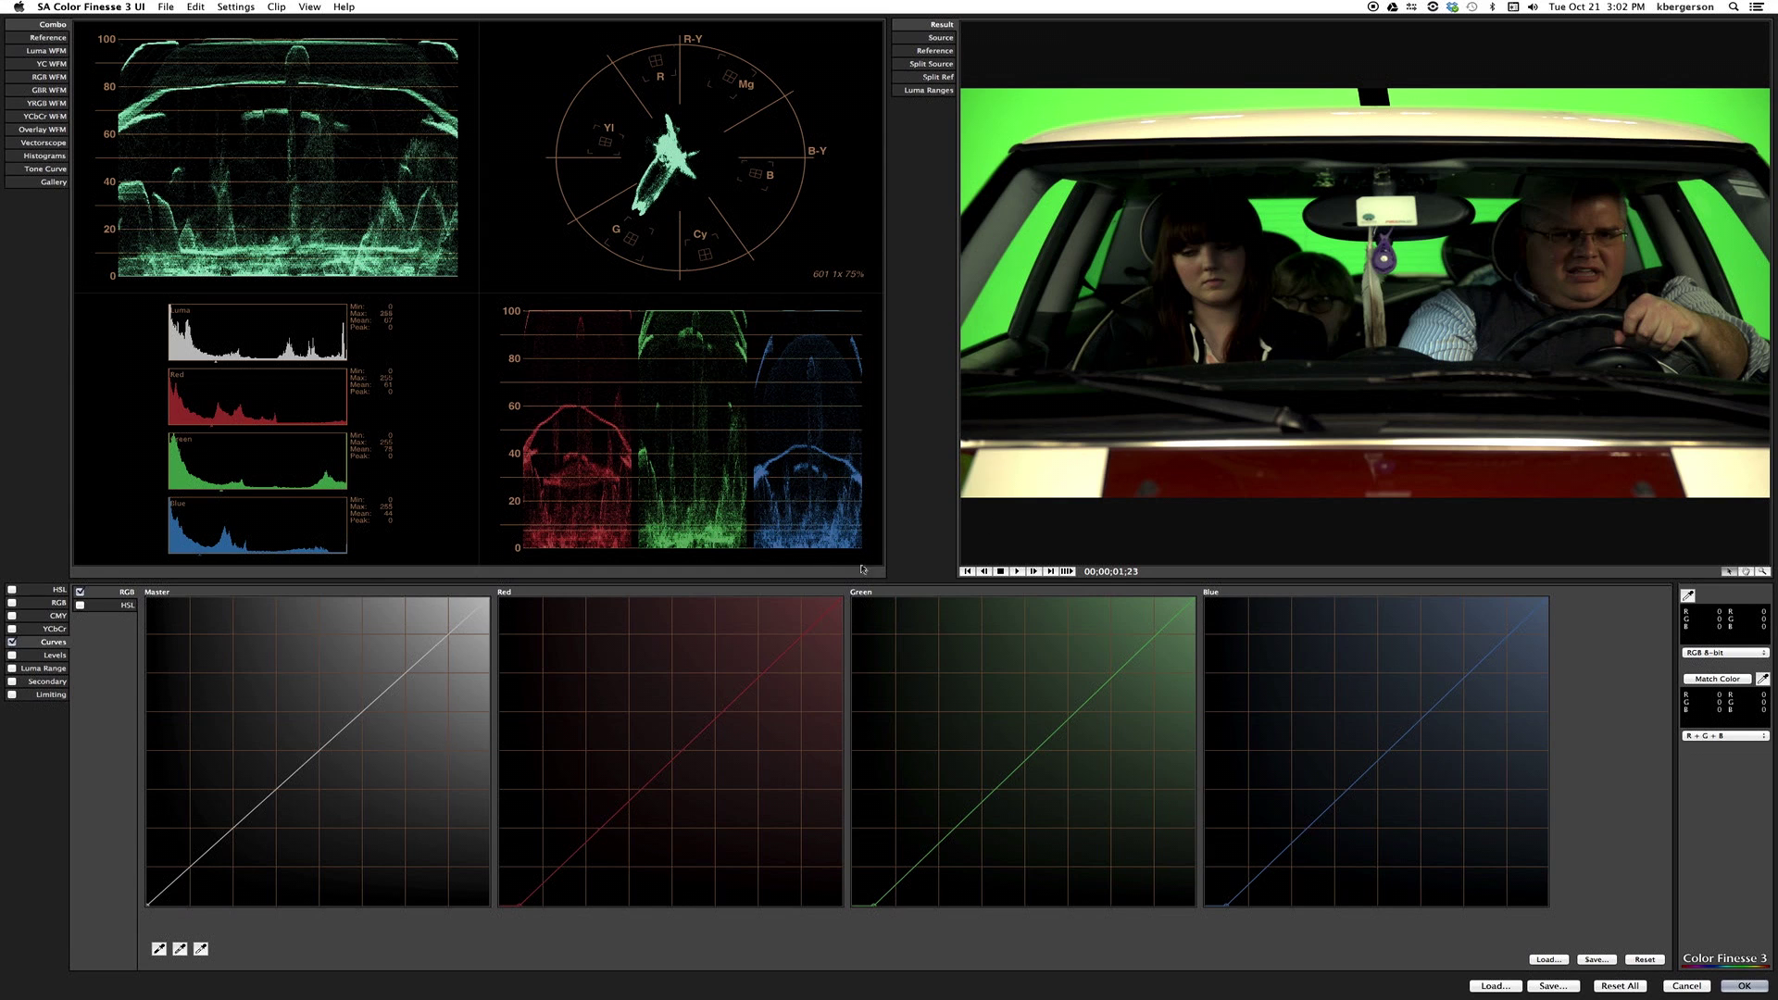
pyautogui.click(201, 948)
pyautogui.click(1095, 463)
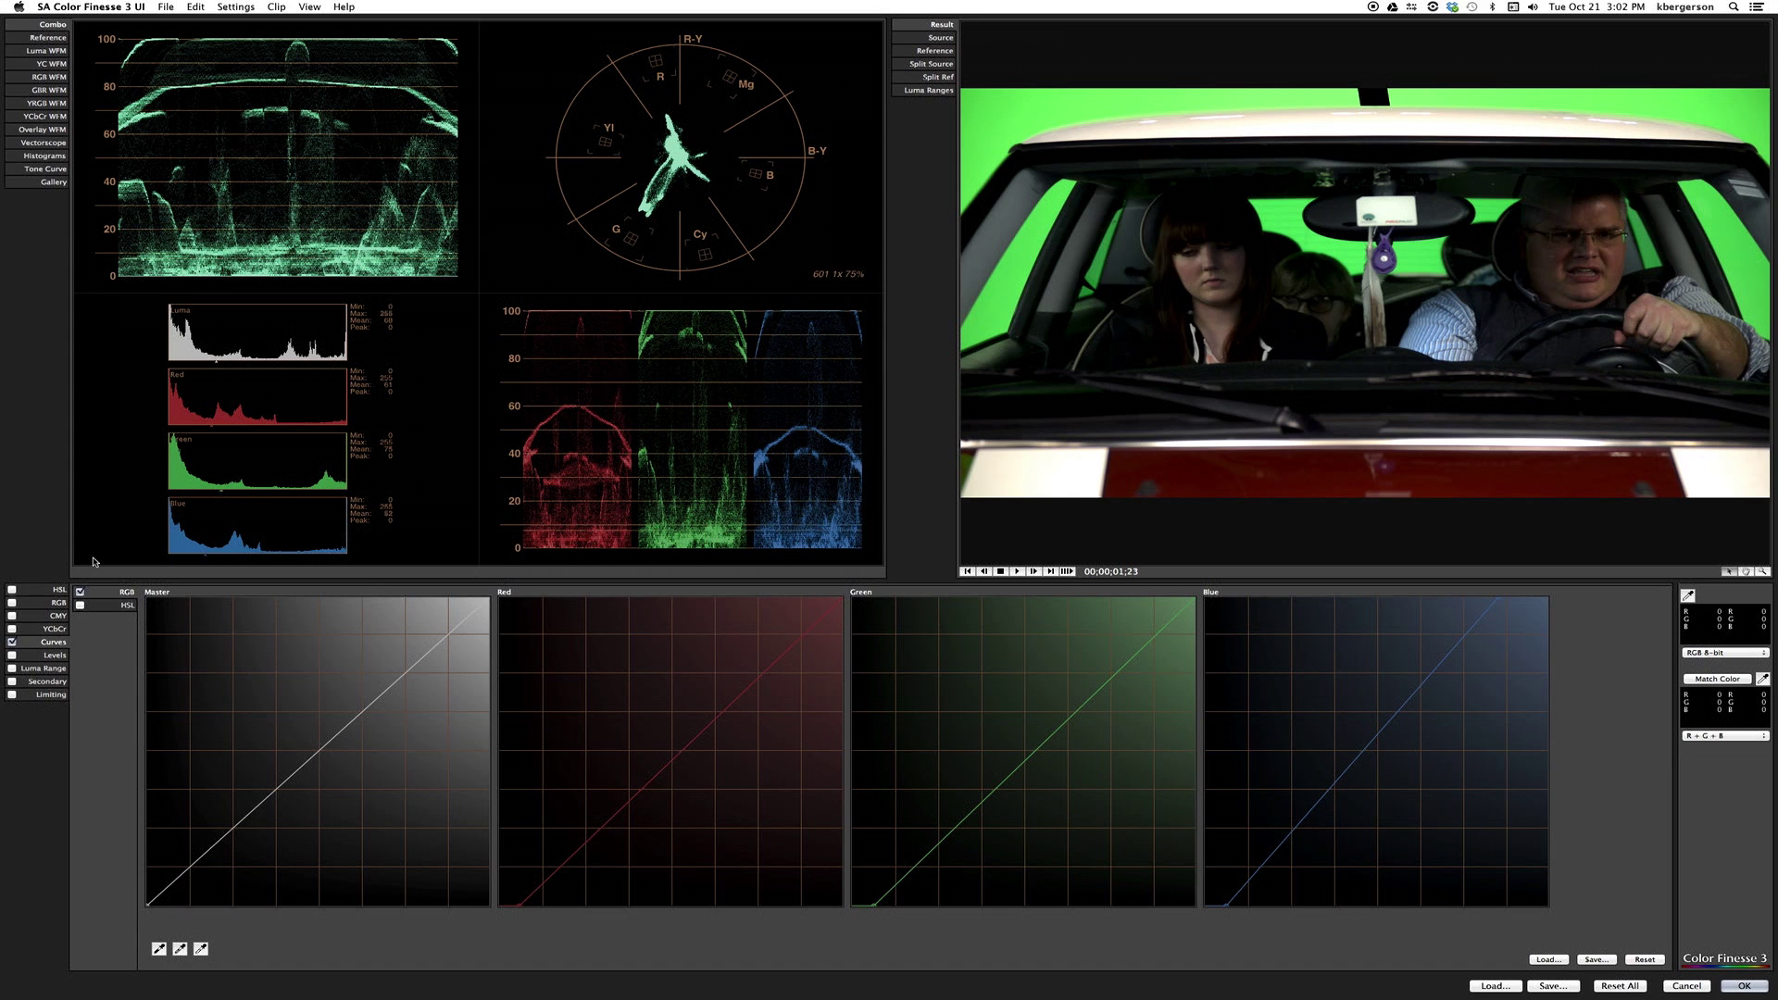
pyautogui.click(44, 603)
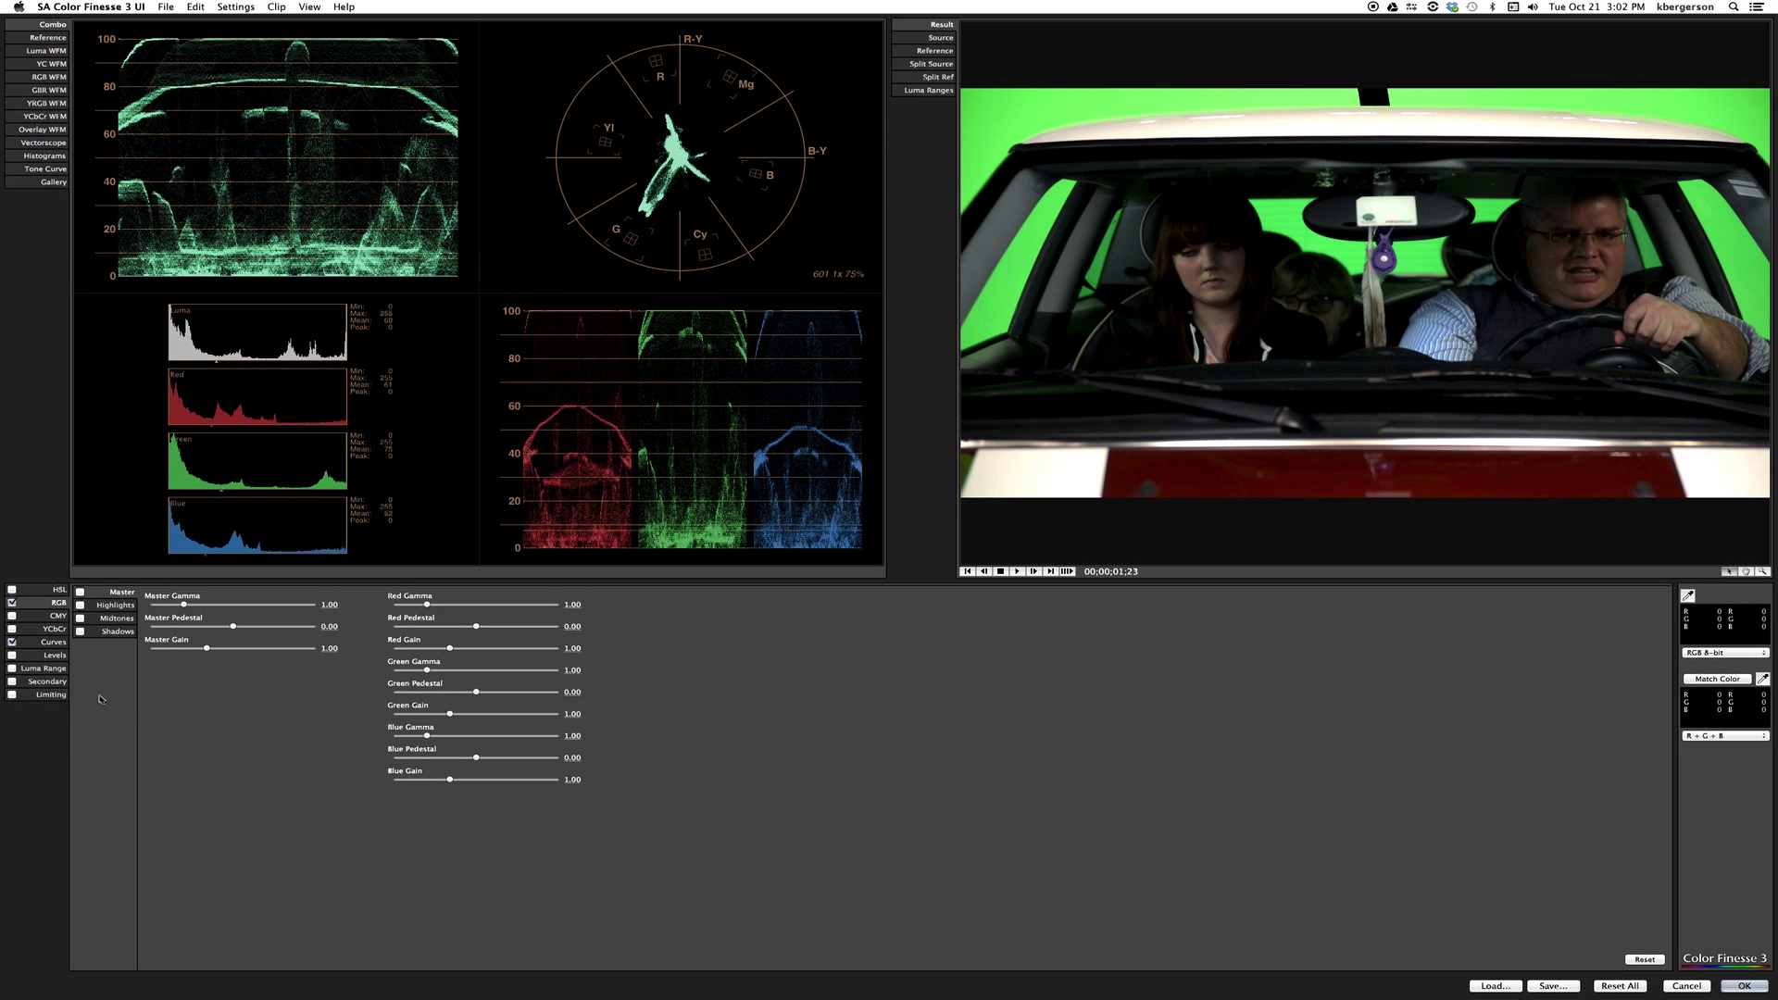
# Limit RGB to midtones and set Blue Gamma to 1.12 and Blue Gain to 1.07.
pyautogui.click(80, 619)
pyautogui.moveTo(428, 738); pyautogui.dragTo(431, 743)
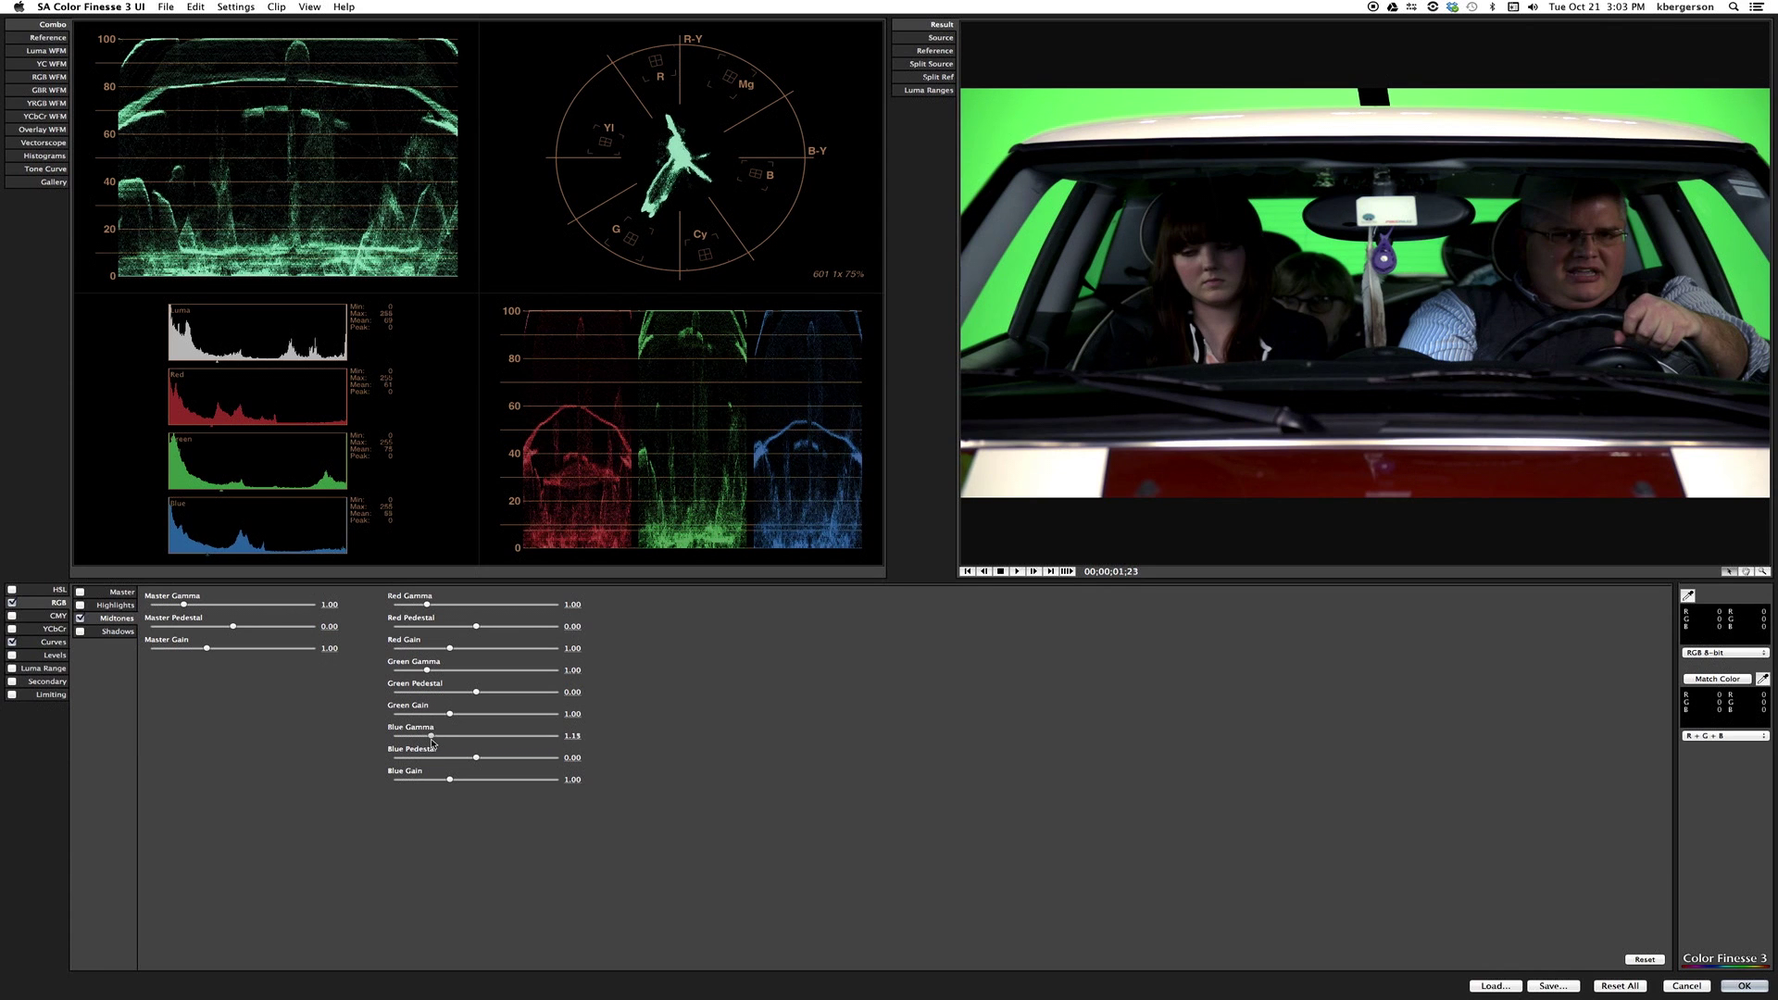
pyautogui.moveTo(433, 743); pyautogui.dragTo(430, 743)
pyautogui.moveTo(450, 781); pyautogui.dragTo(452, 785)
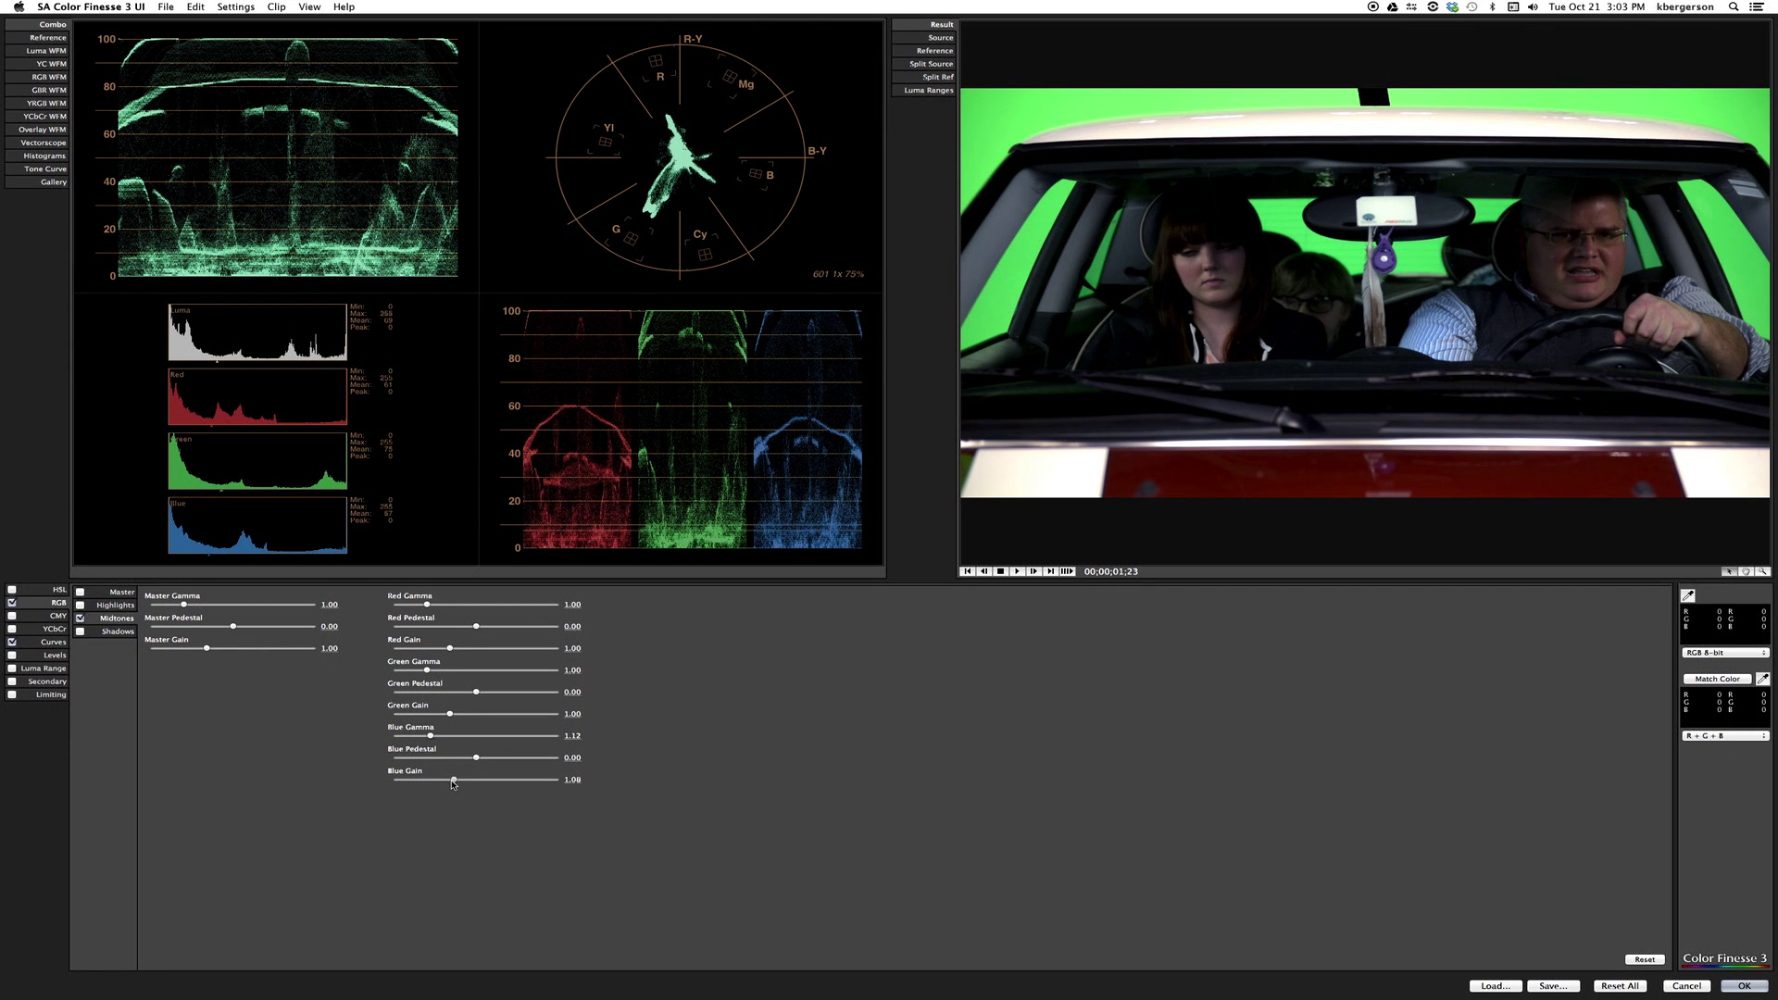
pyautogui.moveTo(452, 785); pyautogui.dragTo(452, 785)
# Toggle the midtone correction to compare before and after, then accept the grade into After Effects.
pyautogui.click(79, 619)
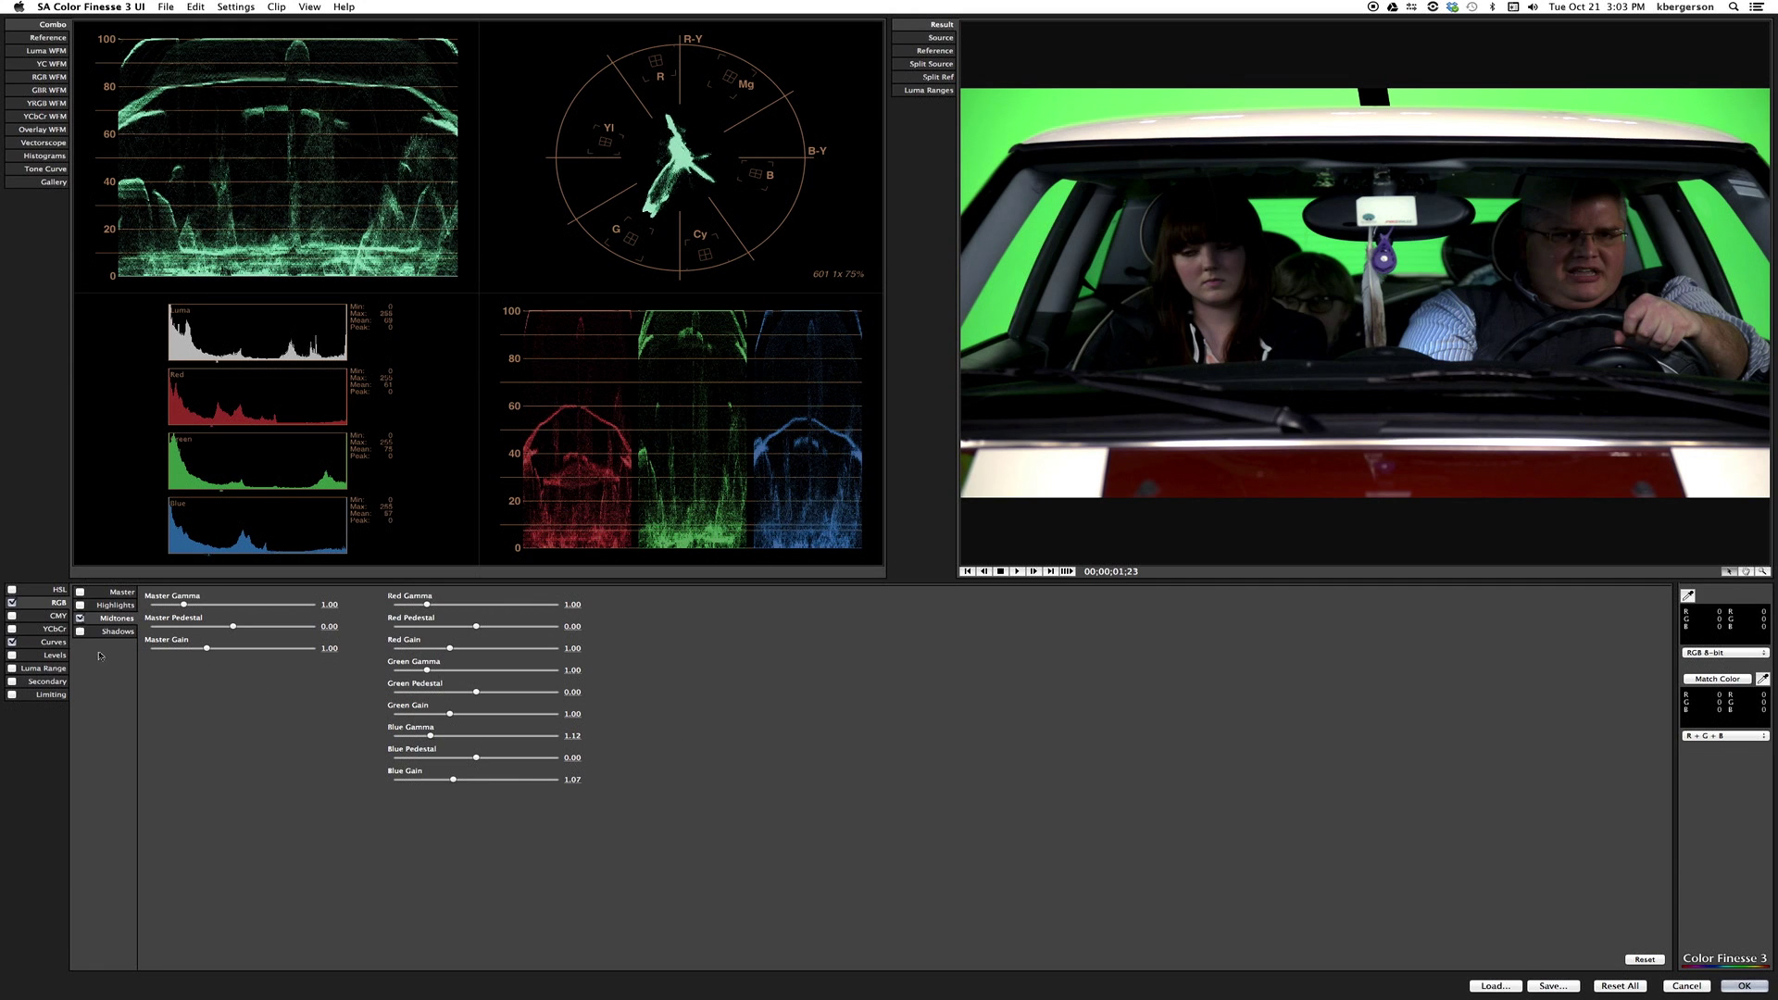
pyautogui.click(80, 618)
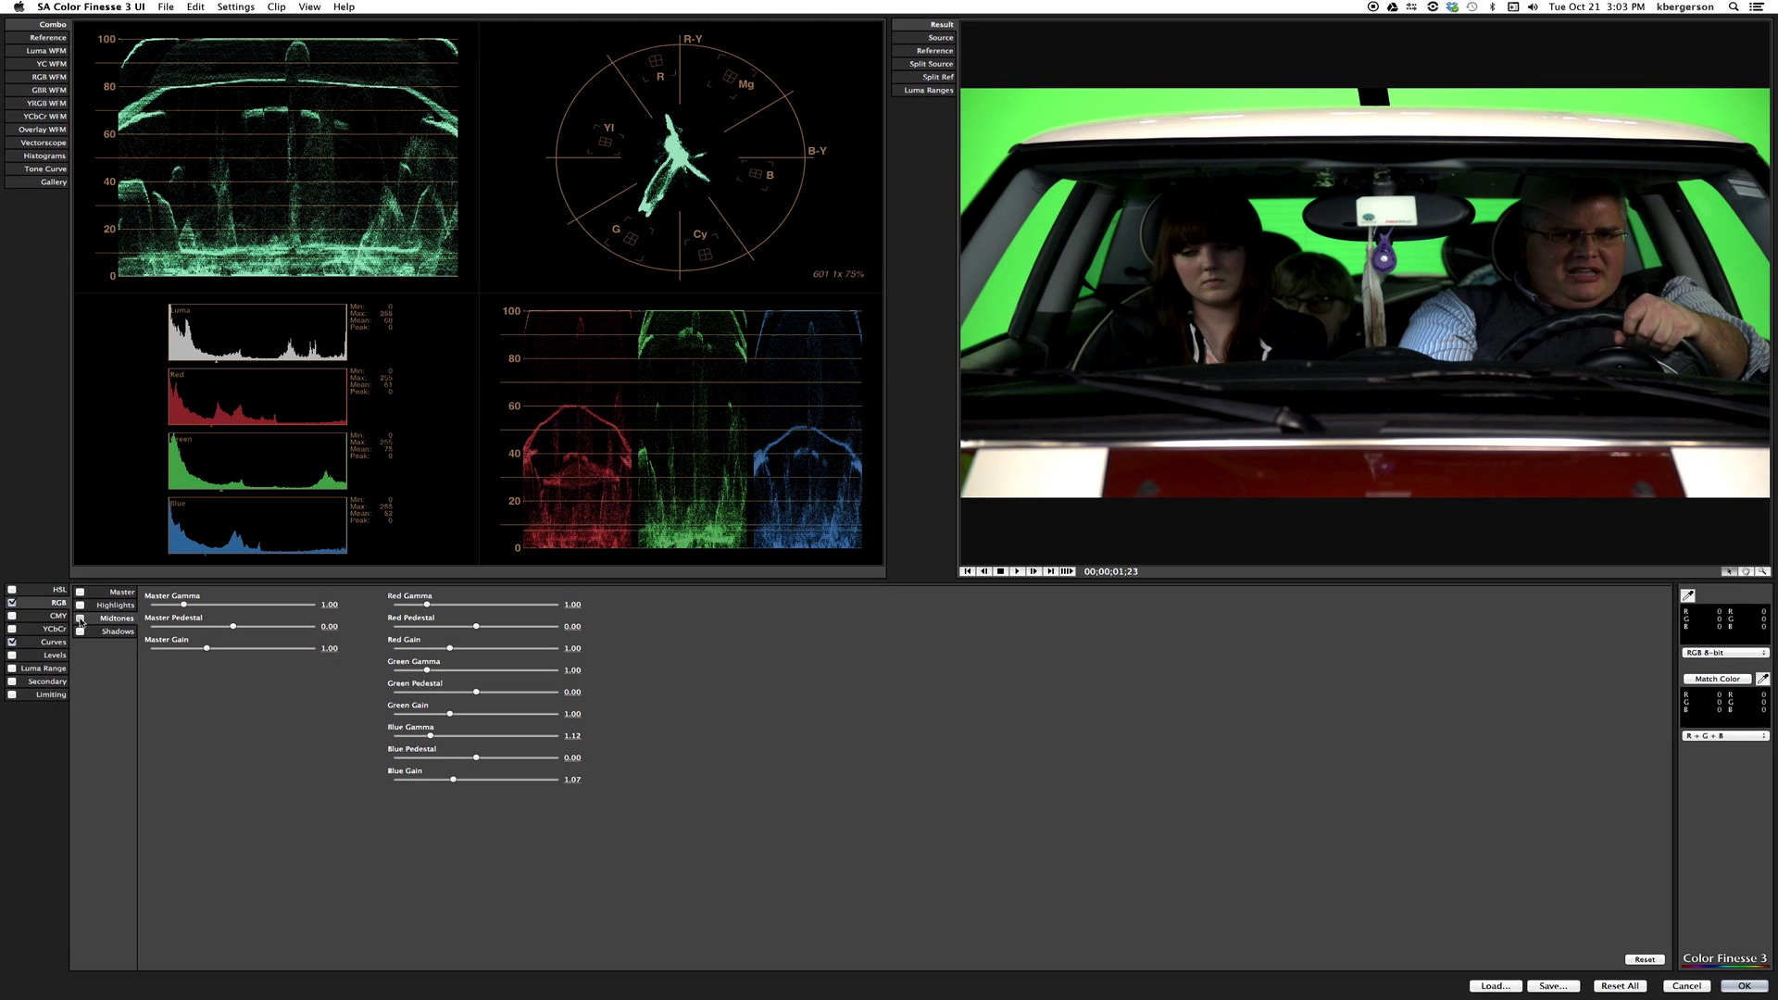
pyautogui.click(80, 619)
pyautogui.click(80, 618)
pyautogui.click(80, 619)
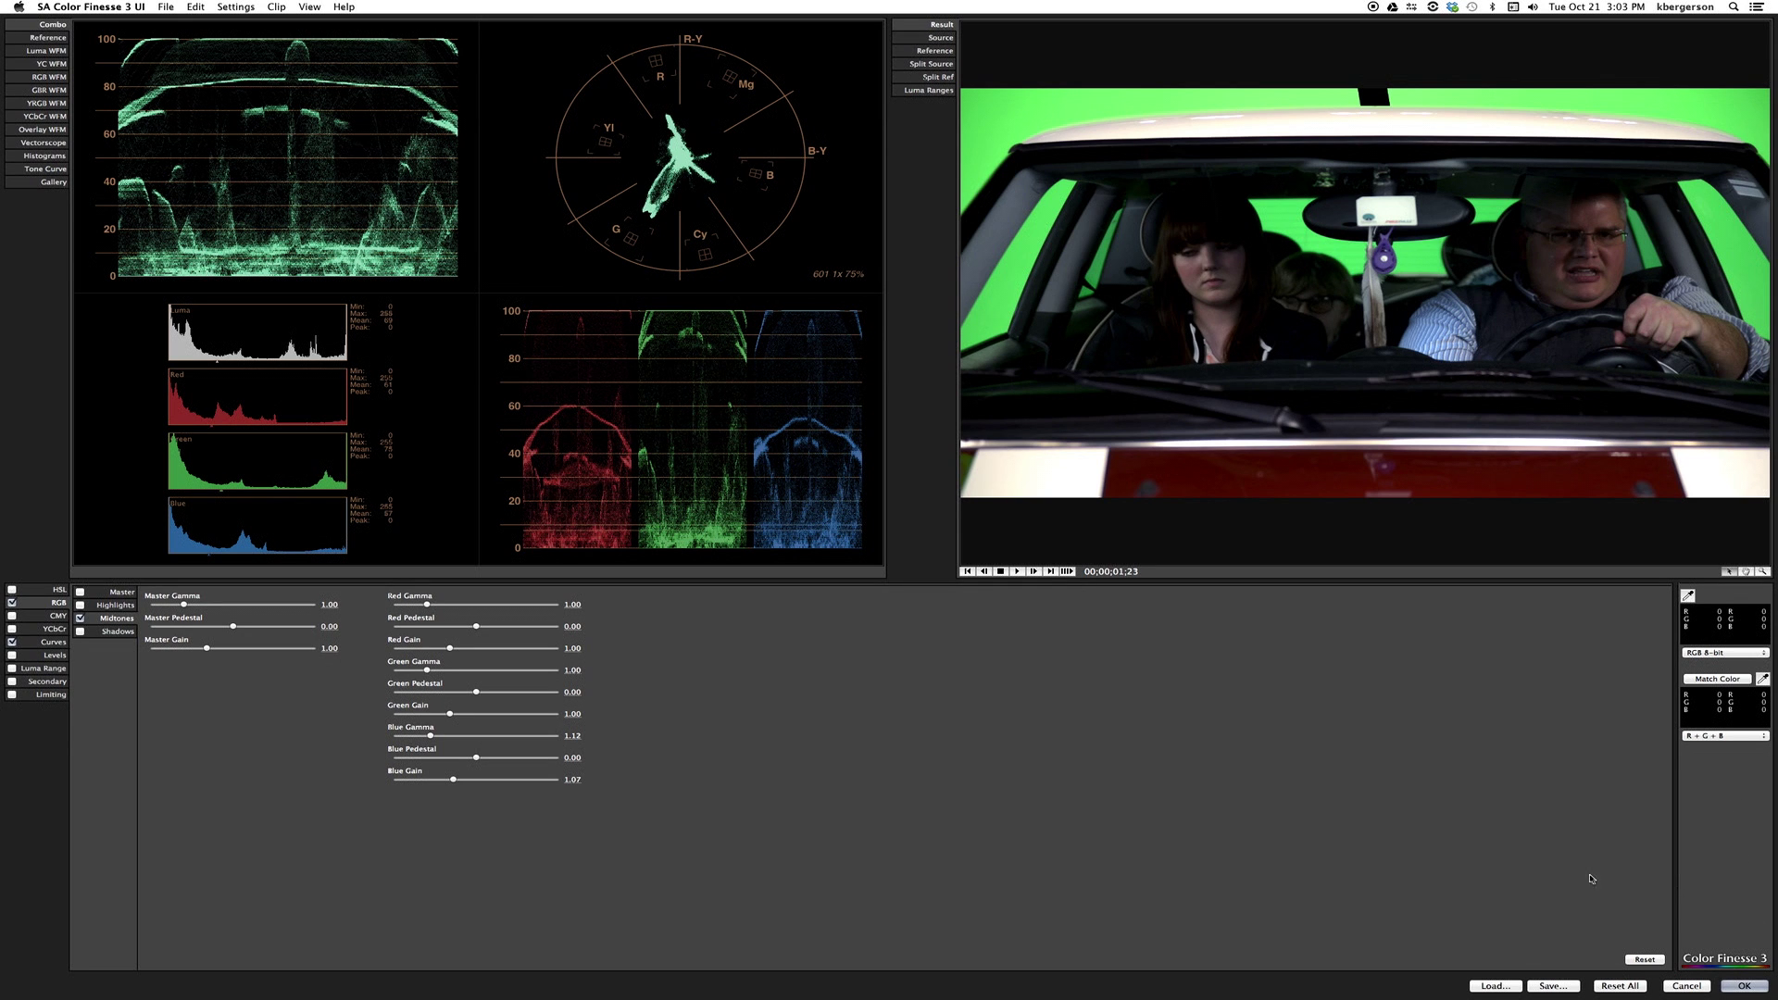
pyautogui.click(1743, 987)
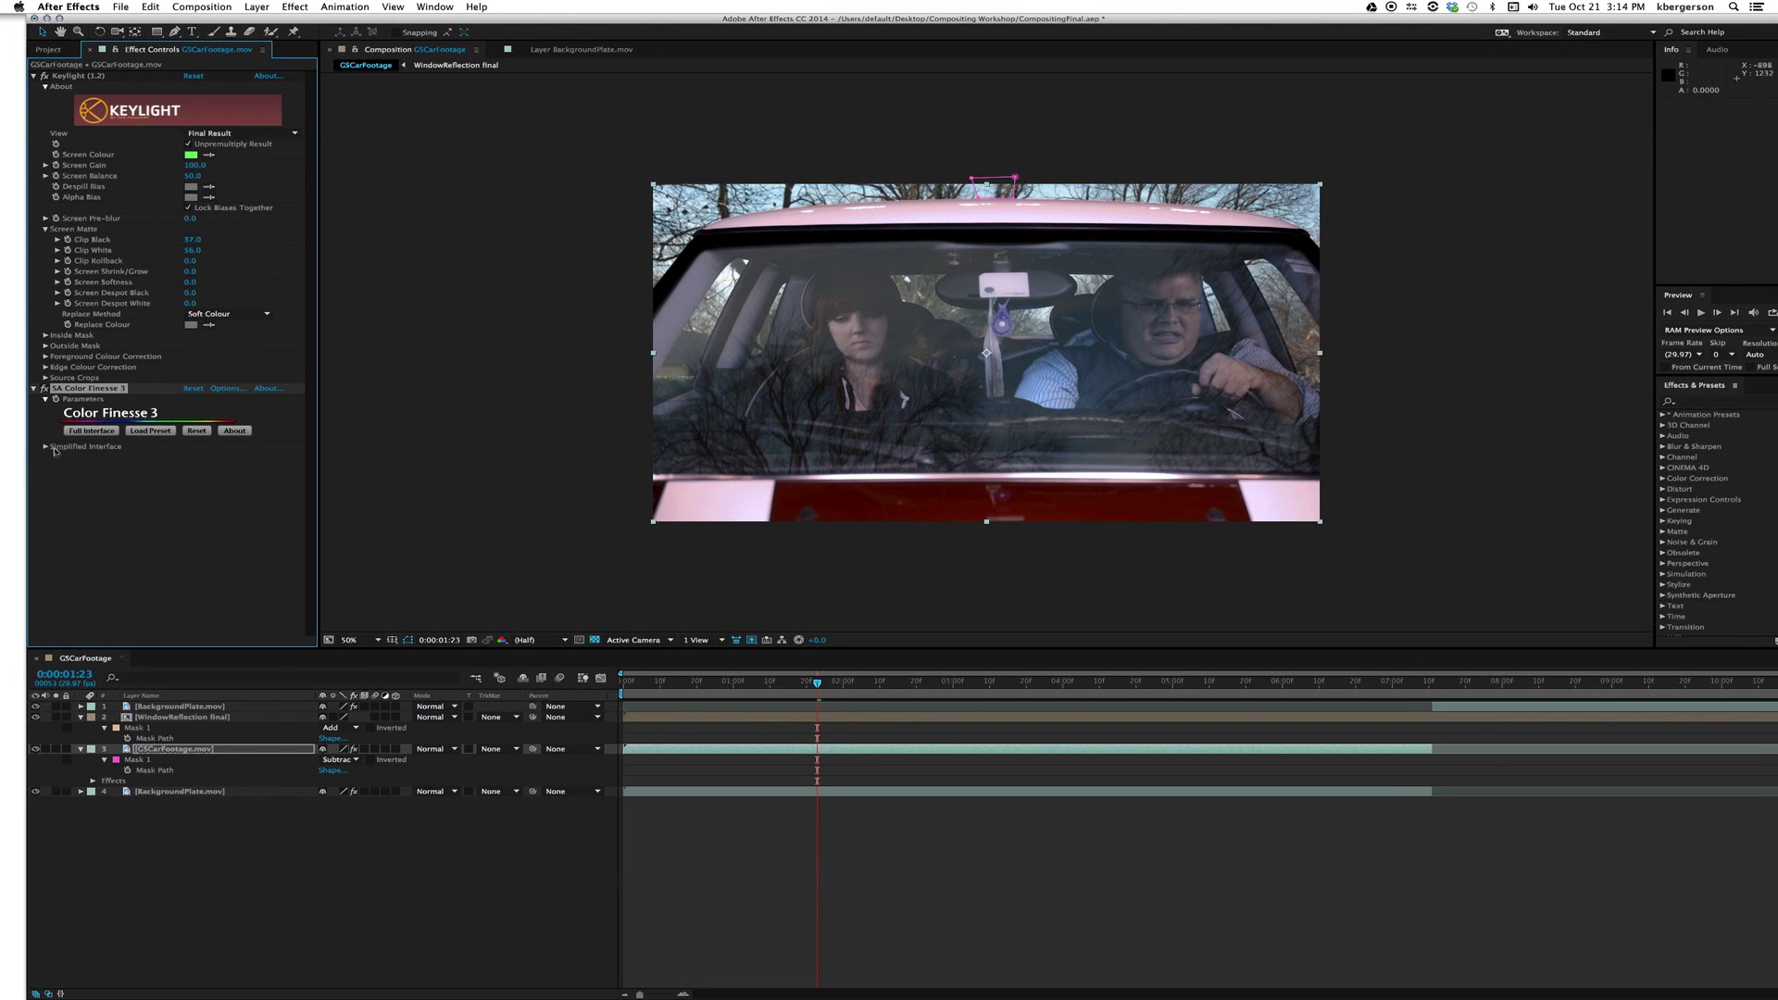
# In Color Finesse's HSL Highlights, remove the saturation and lower RGB Gain to 0.960.
pyautogui.click(46, 449)
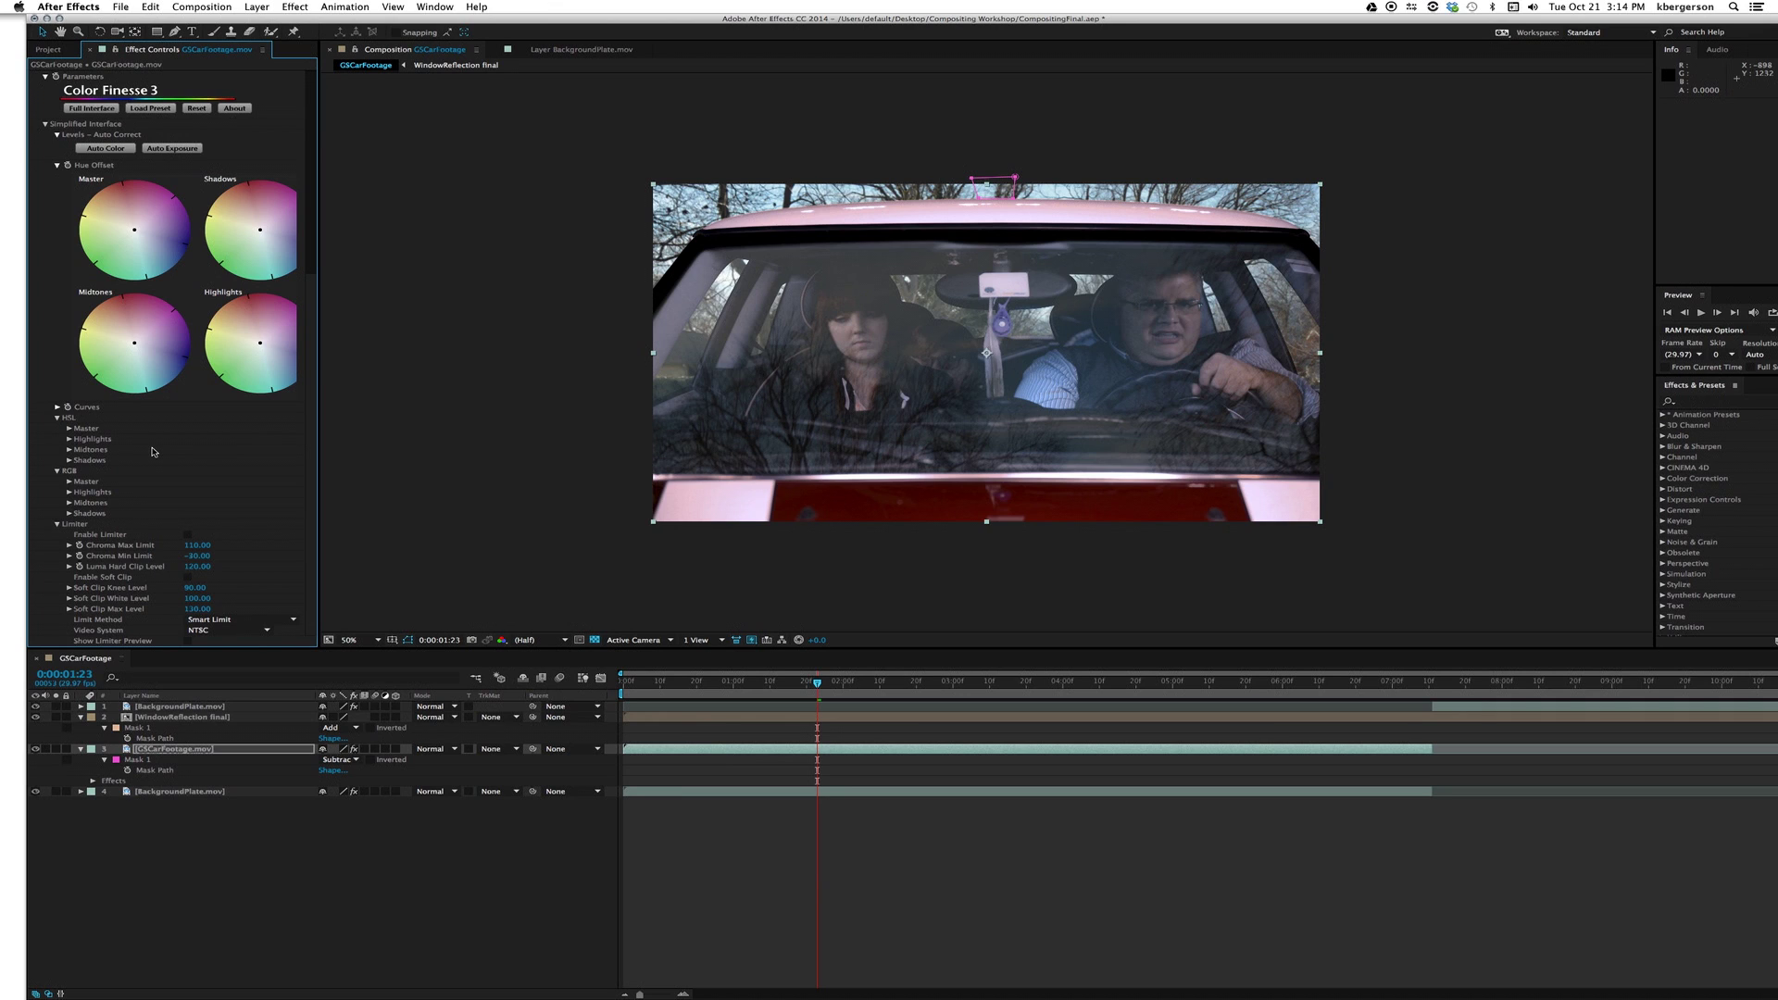
pyautogui.click(68, 439)
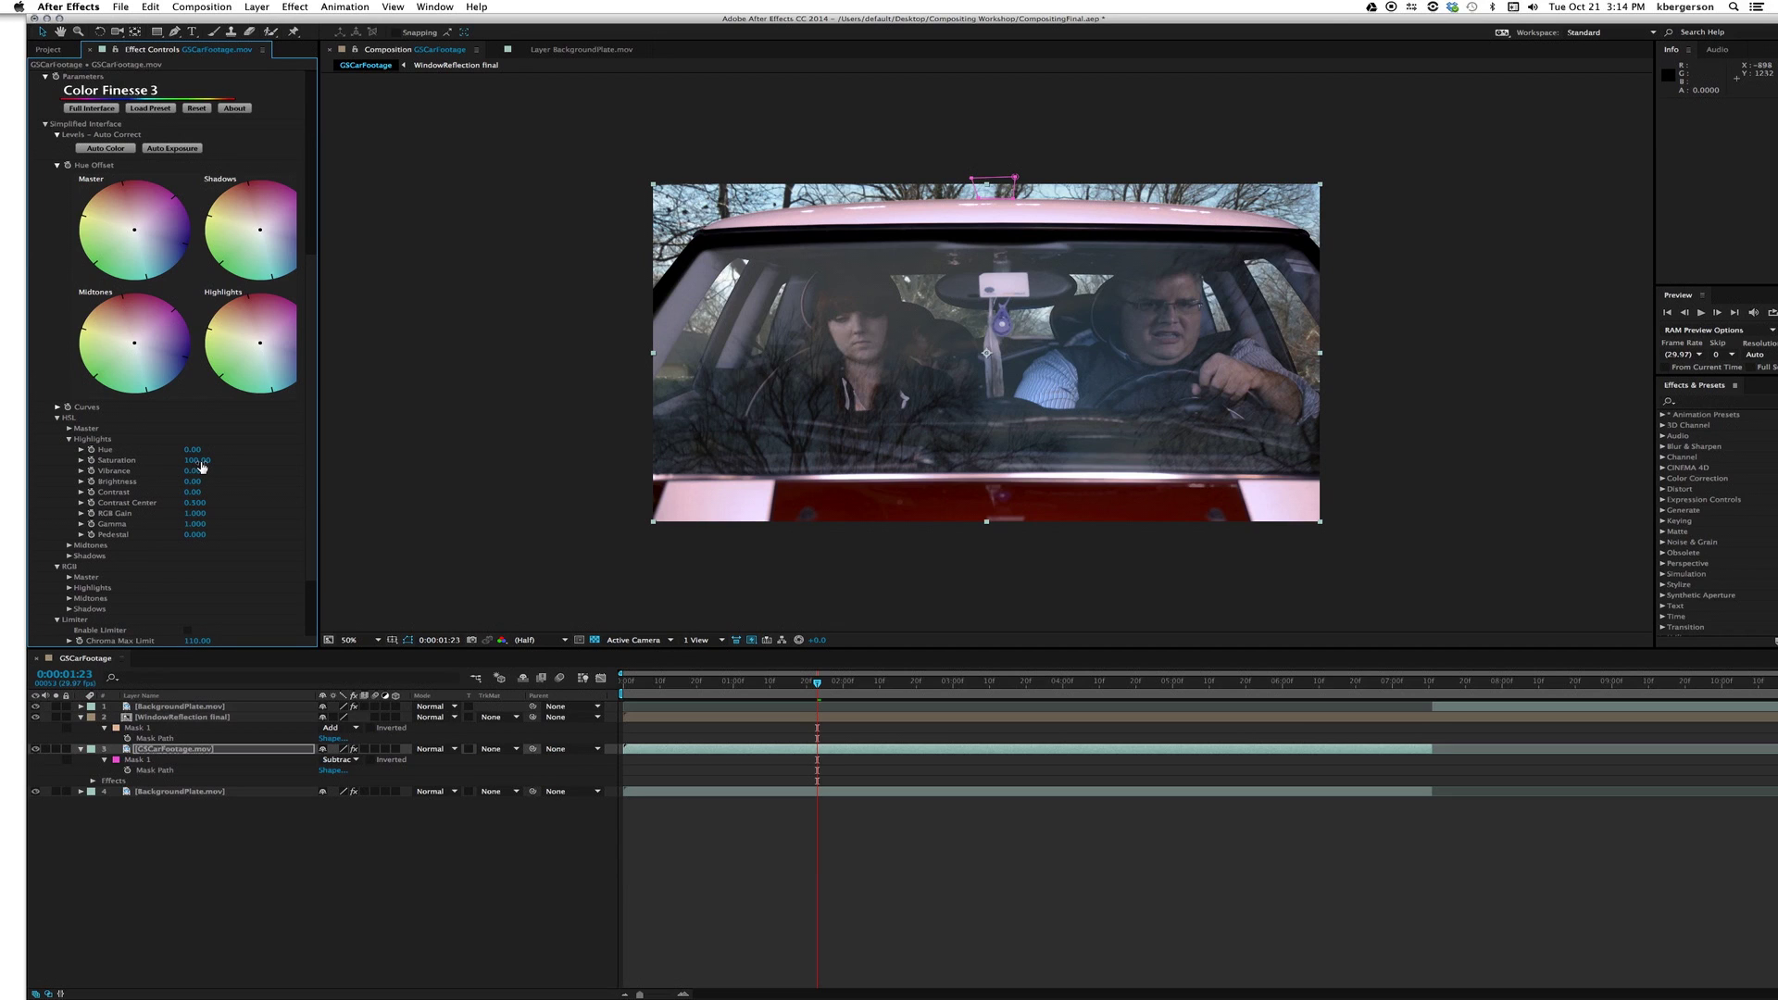
pyautogui.moveTo(202, 467); pyautogui.dragTo(151, 465)
pyautogui.moveTo(119, 469); pyautogui.dragTo(82, 470)
pyautogui.moveTo(17, 477); pyautogui.dragTo(15, 477)
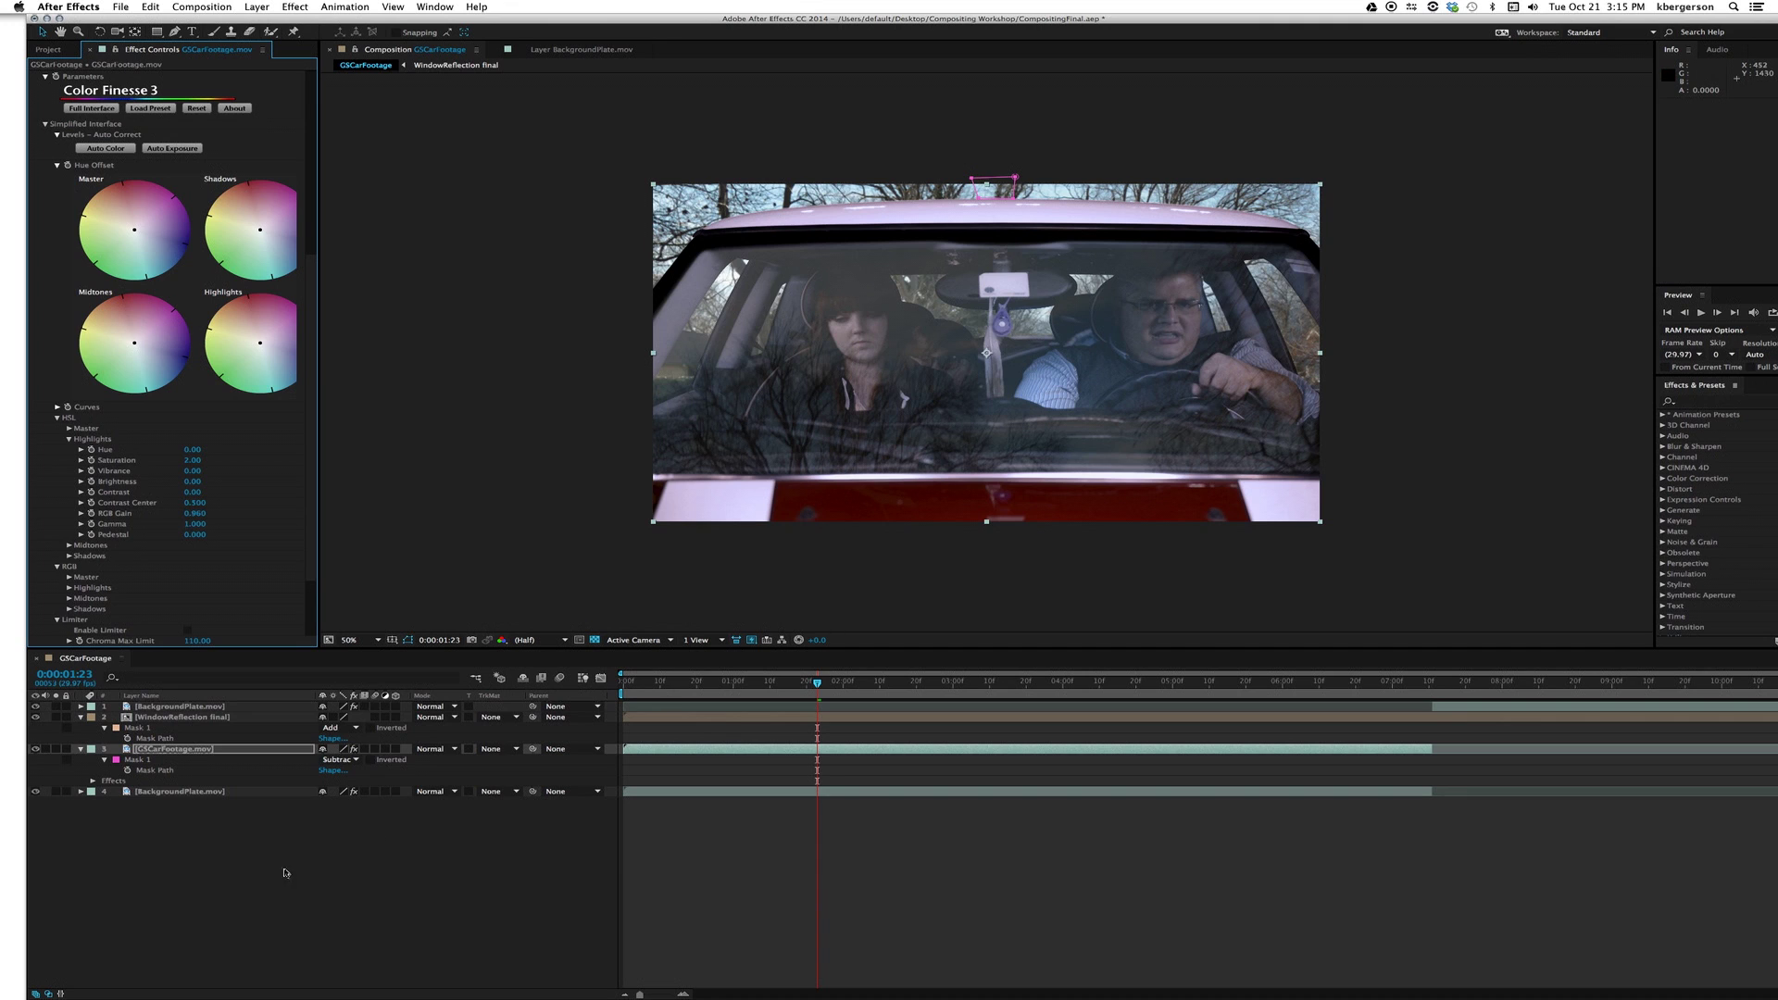
pyautogui.click(226, 806)
# Apply Camera Lens Blur to BackgroundPlate.mov with Repeat Edge Pixels enabled.
pyautogui.click(215, 794)
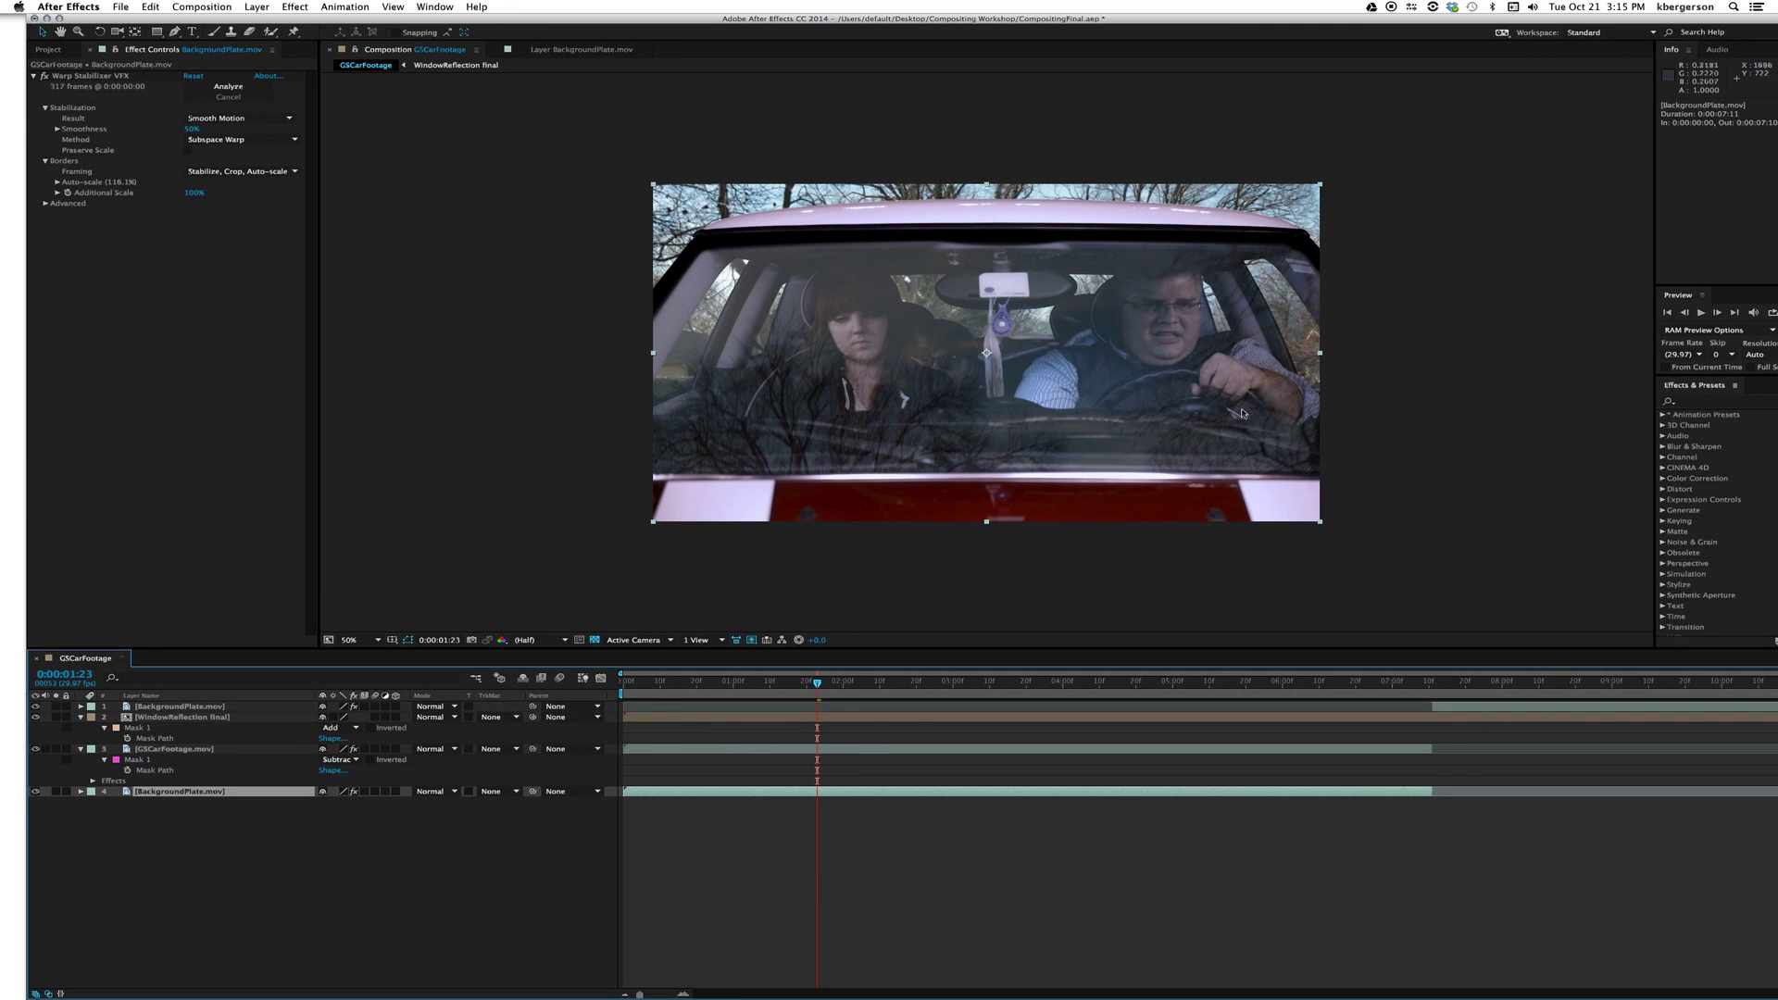
pyautogui.click(1663, 447)
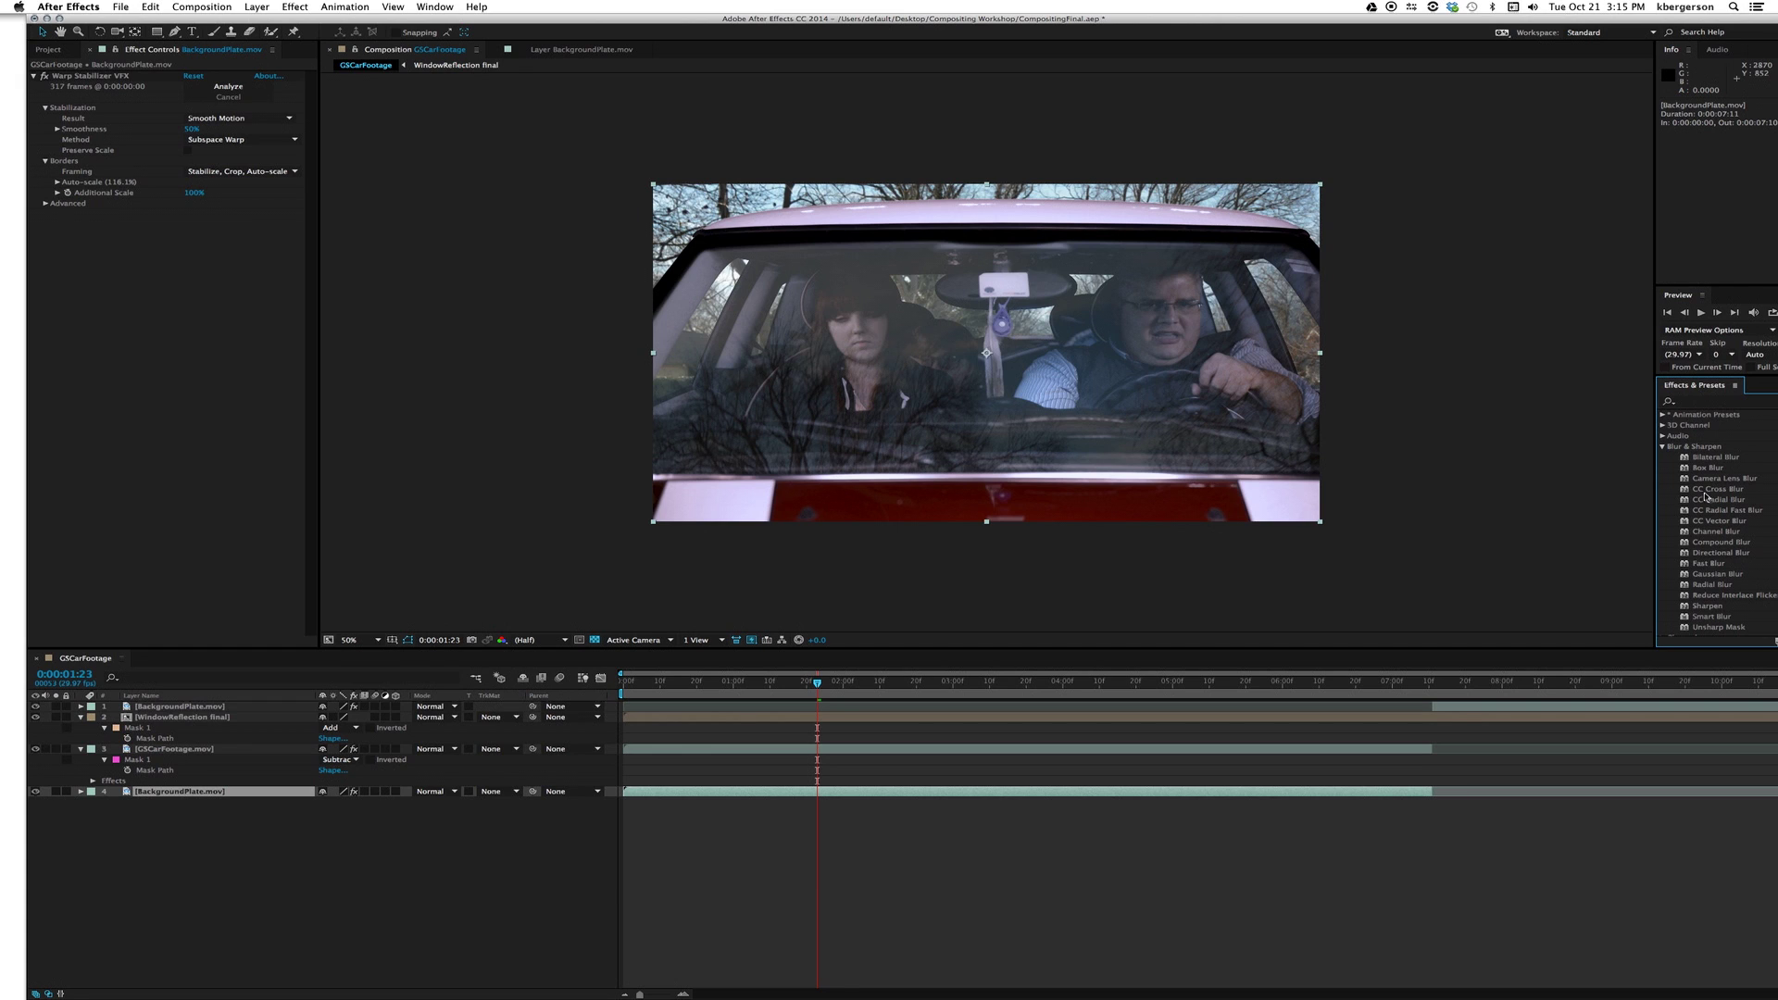
pyautogui.moveTo(1684, 479); pyautogui.dragTo(992, 794)
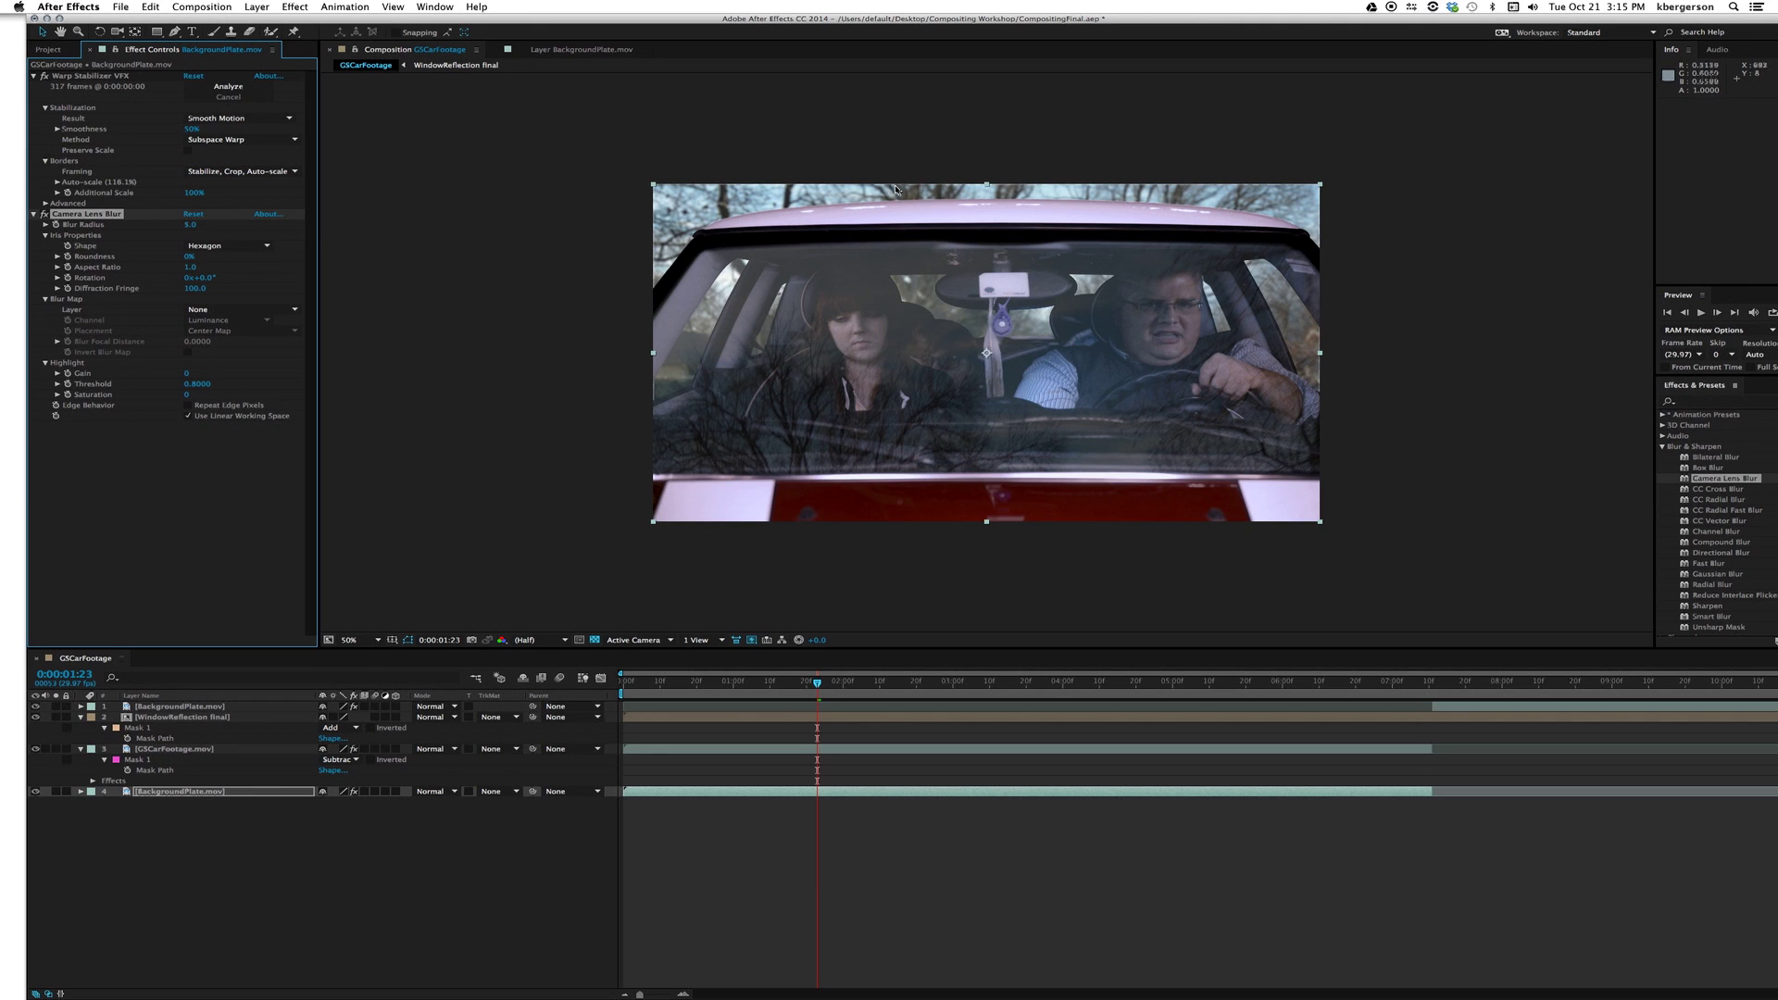
pyautogui.click(188, 405)
# Apply Camera Lens Blur to the WindowReflection final layer as well.
pyautogui.click(849, 719)
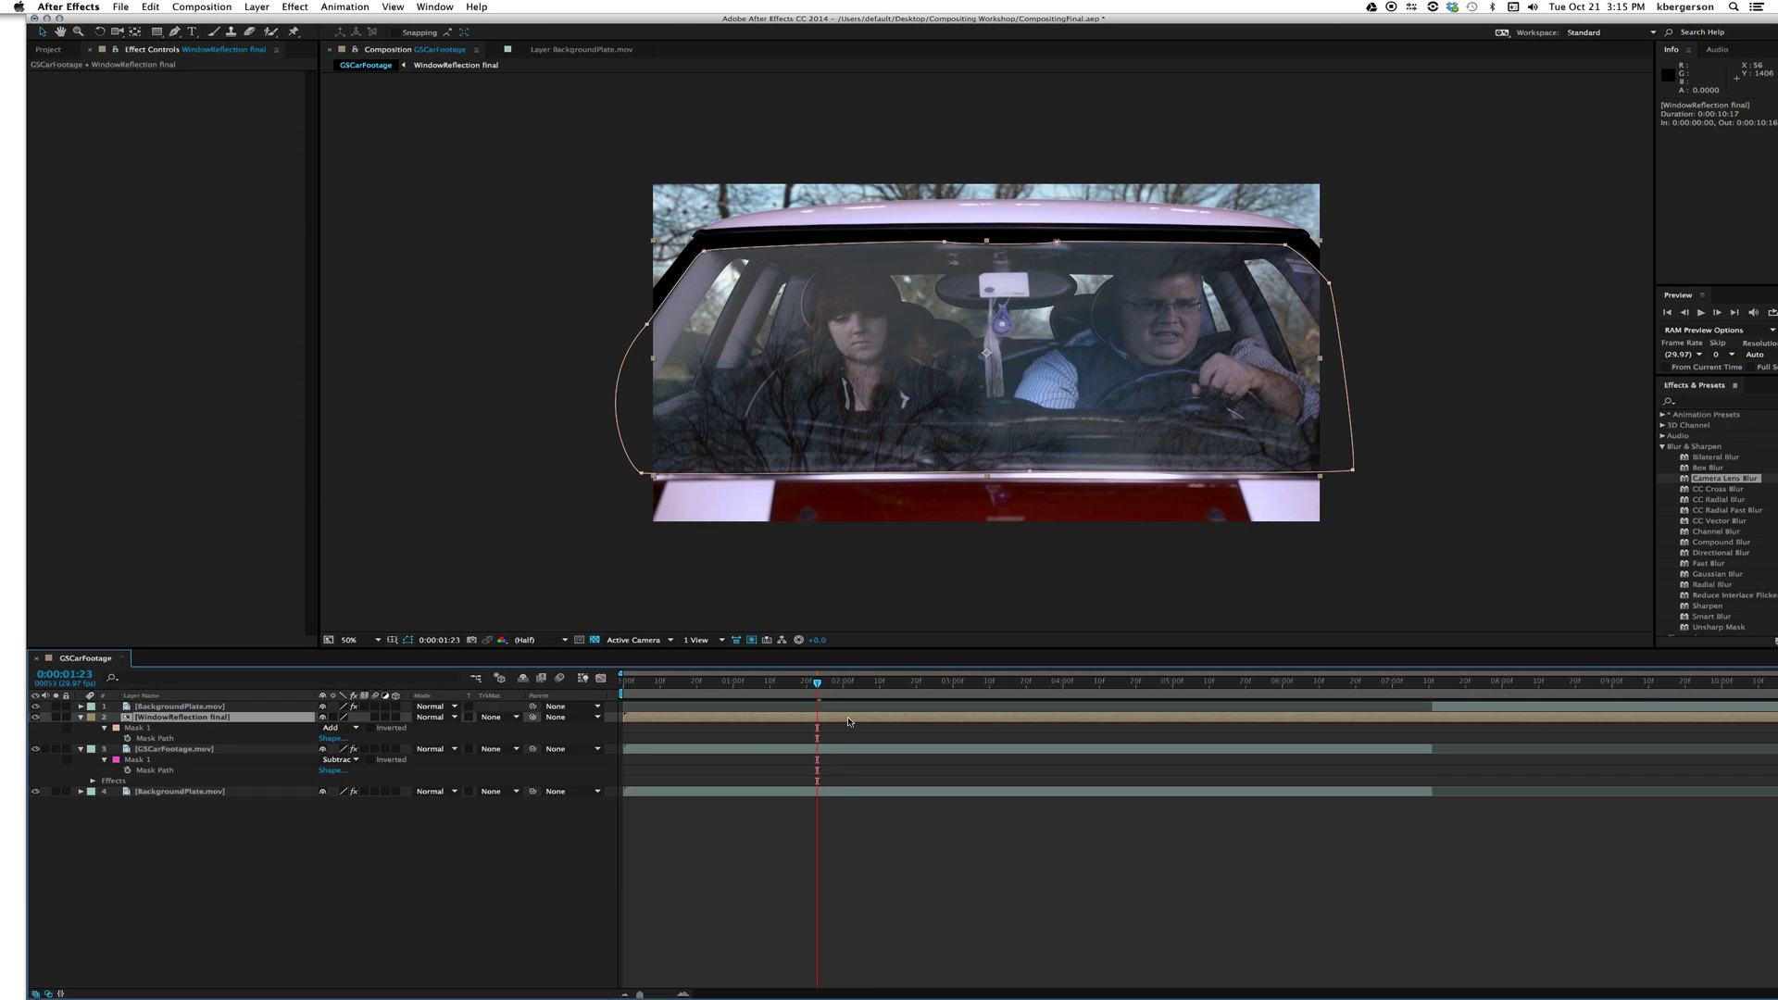
pyautogui.moveTo(849, 722); pyautogui.dragTo(849, 722)
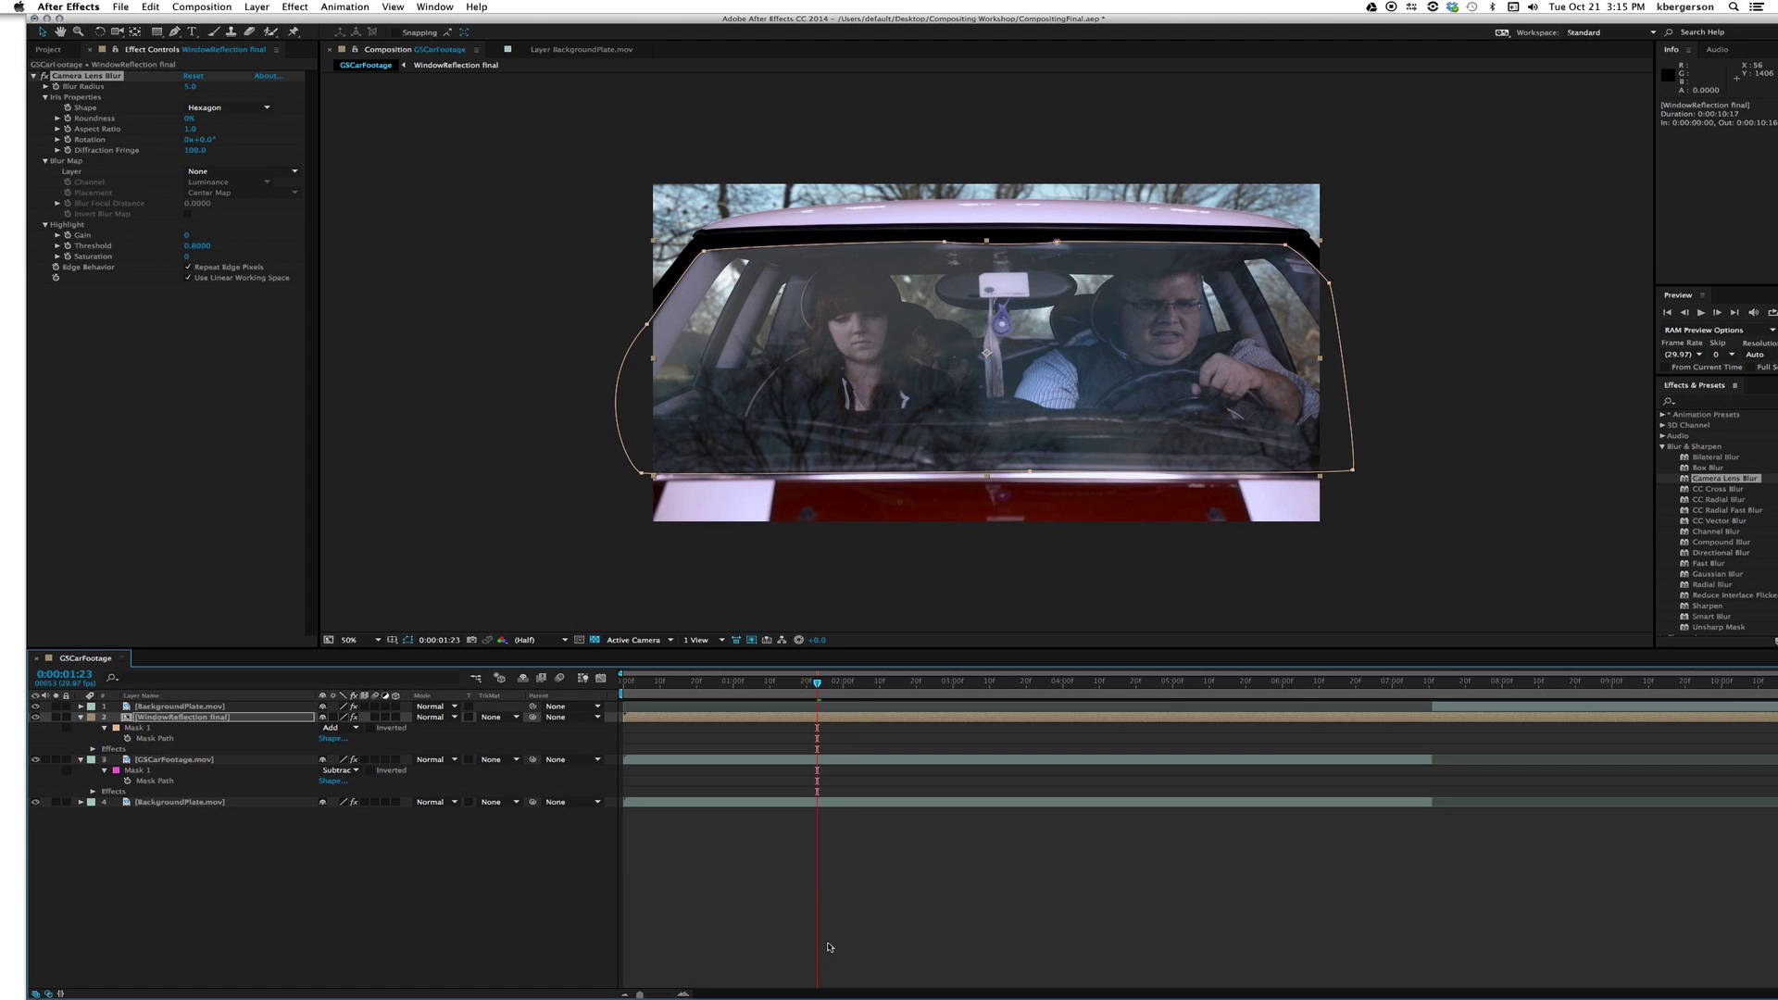
pyautogui.click(452, 916)
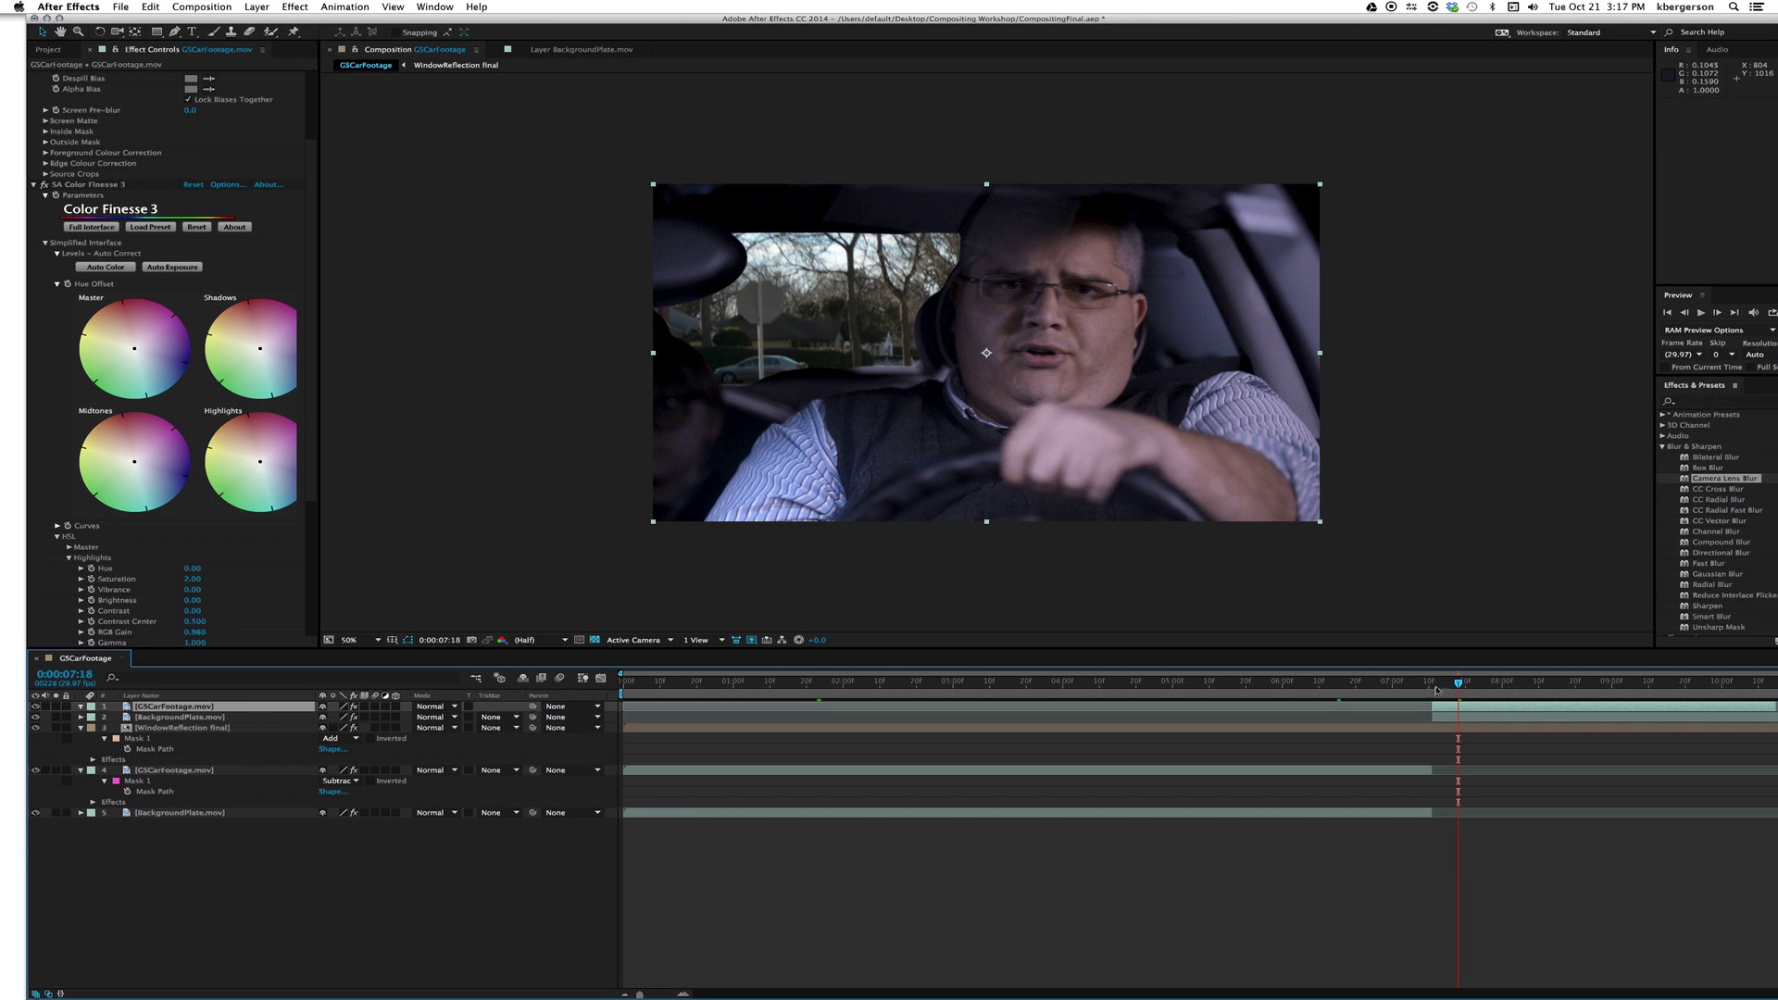
# Duplicate WindowReflection final at 0:00:07:11 and move the copy to the top of the stack.
pyautogui.moveTo(1459, 683); pyautogui.dragTo(1433, 690)
pyautogui.click(1415, 733)
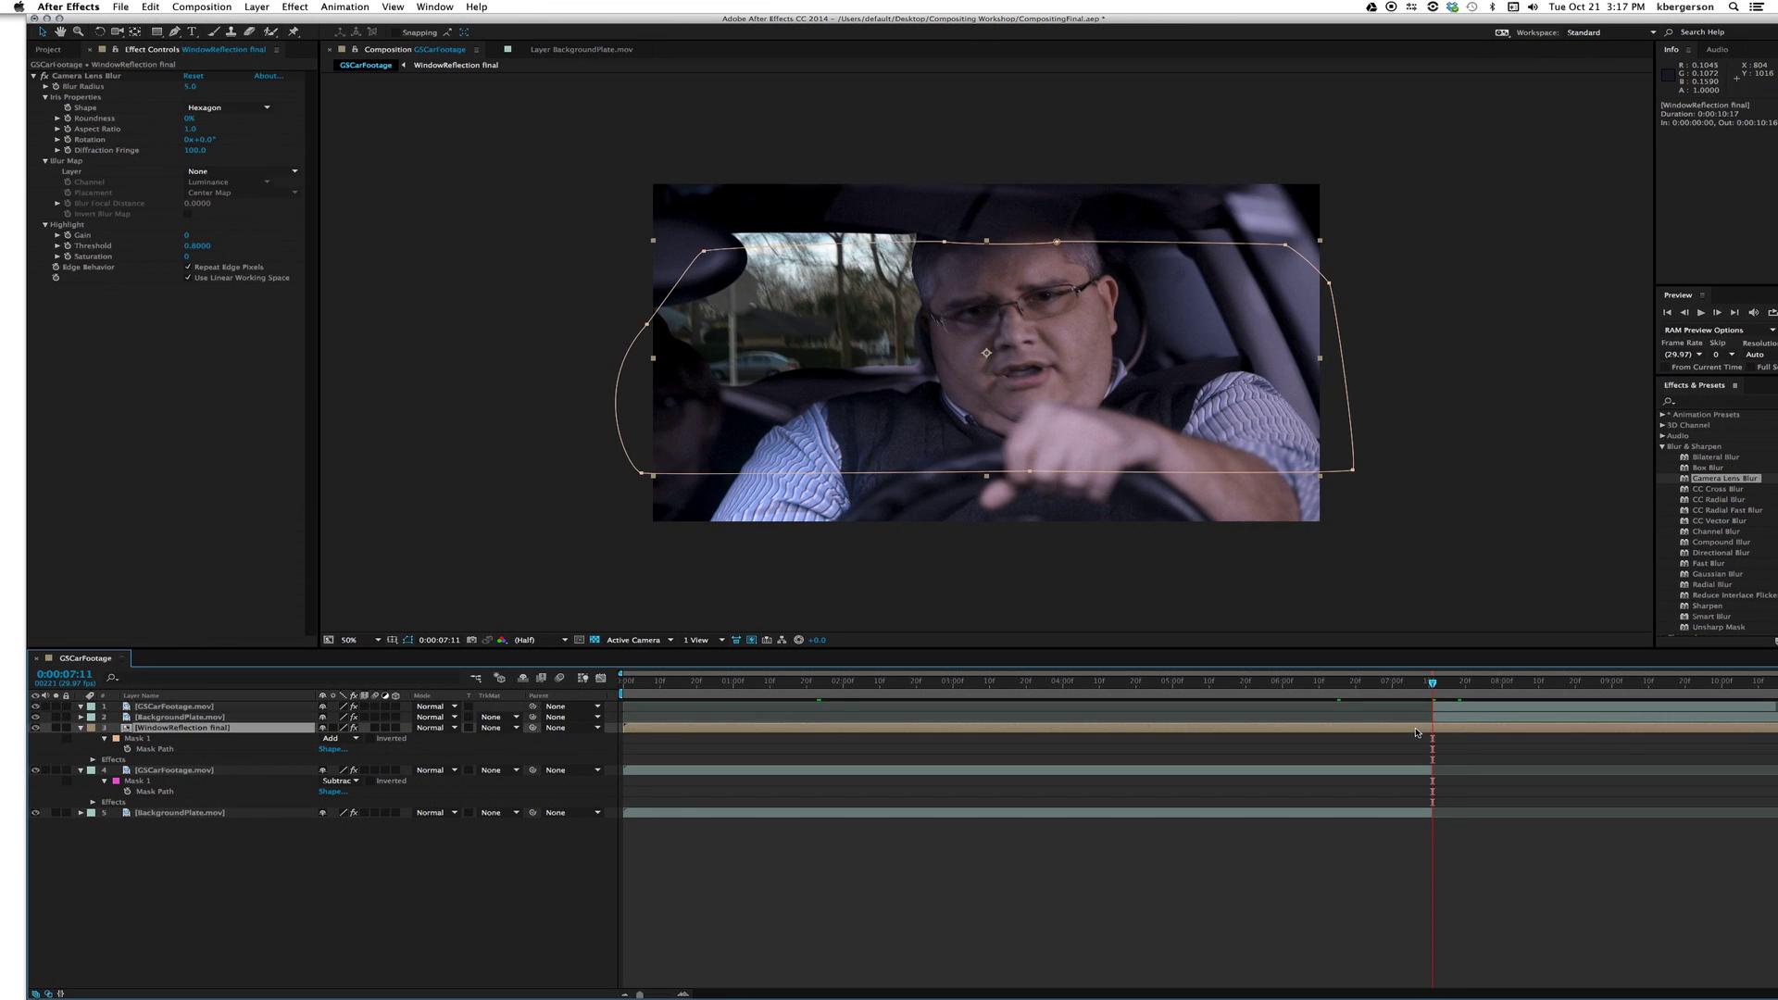
pyautogui.press('super+d')
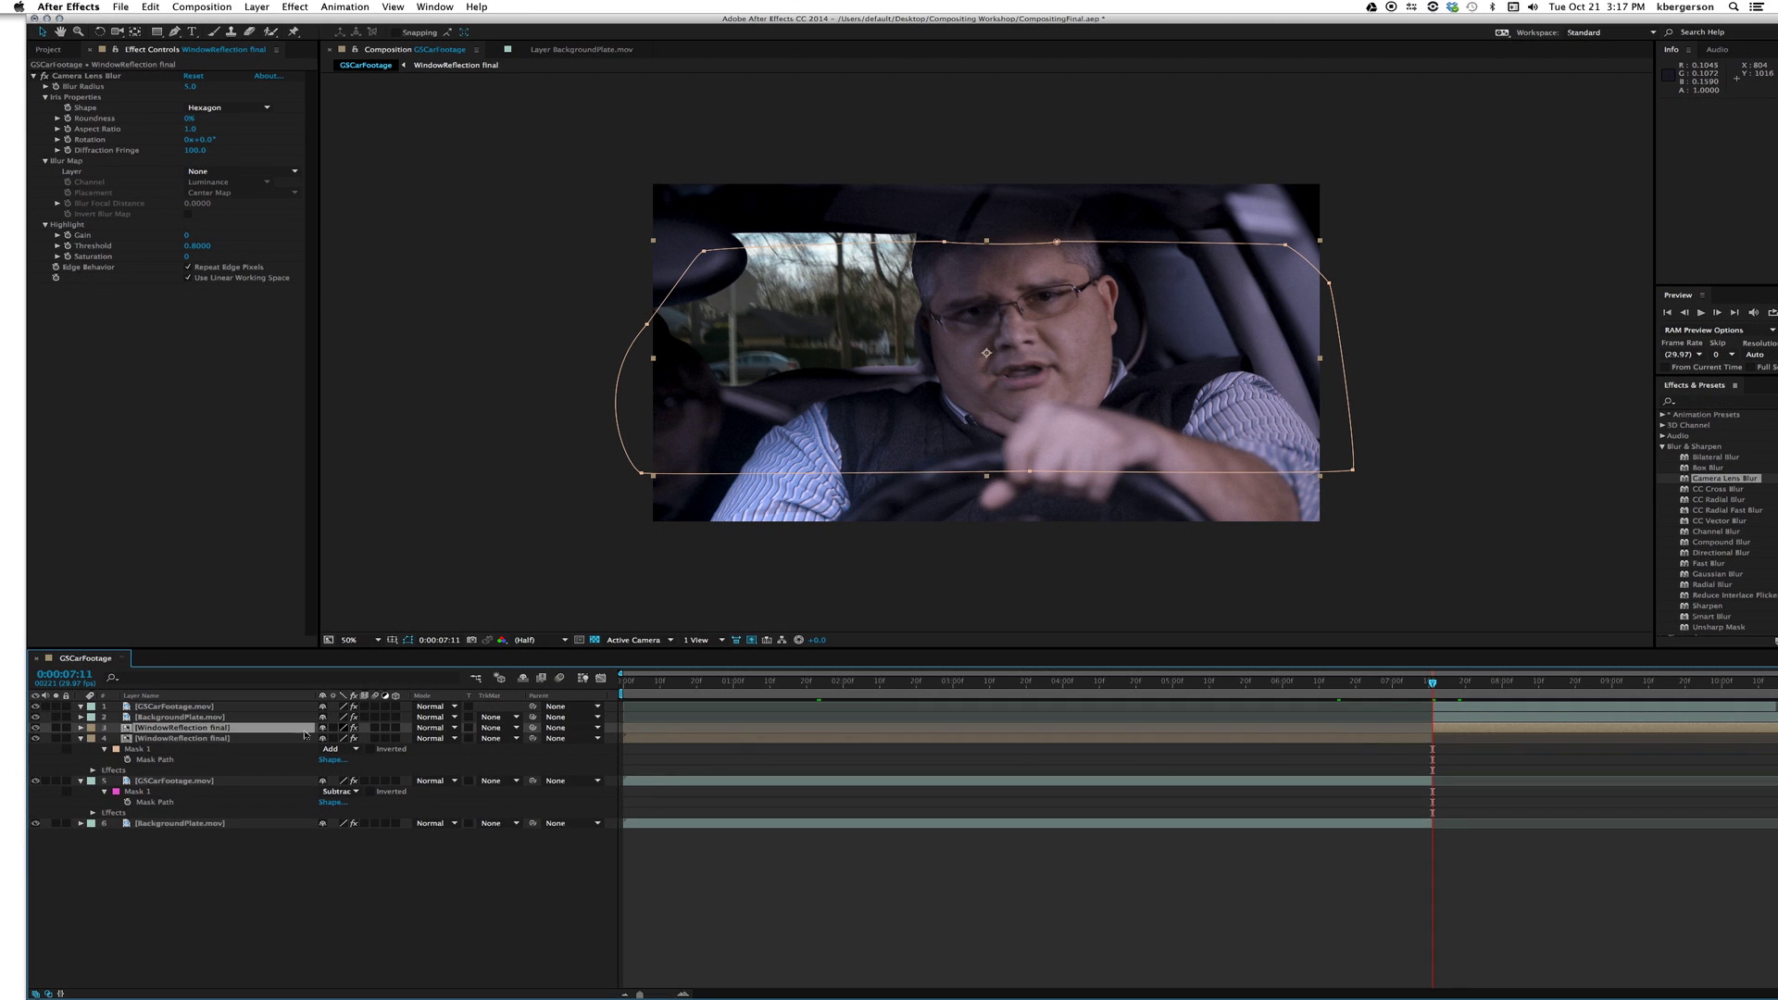
pyautogui.click(284, 725)
pyautogui.moveTo(284, 725); pyautogui.dragTo(287, 711)
# Delete Mask 1 from the top reflection copy and scrub nearby frames to review the overlay.
pyautogui.press('m')
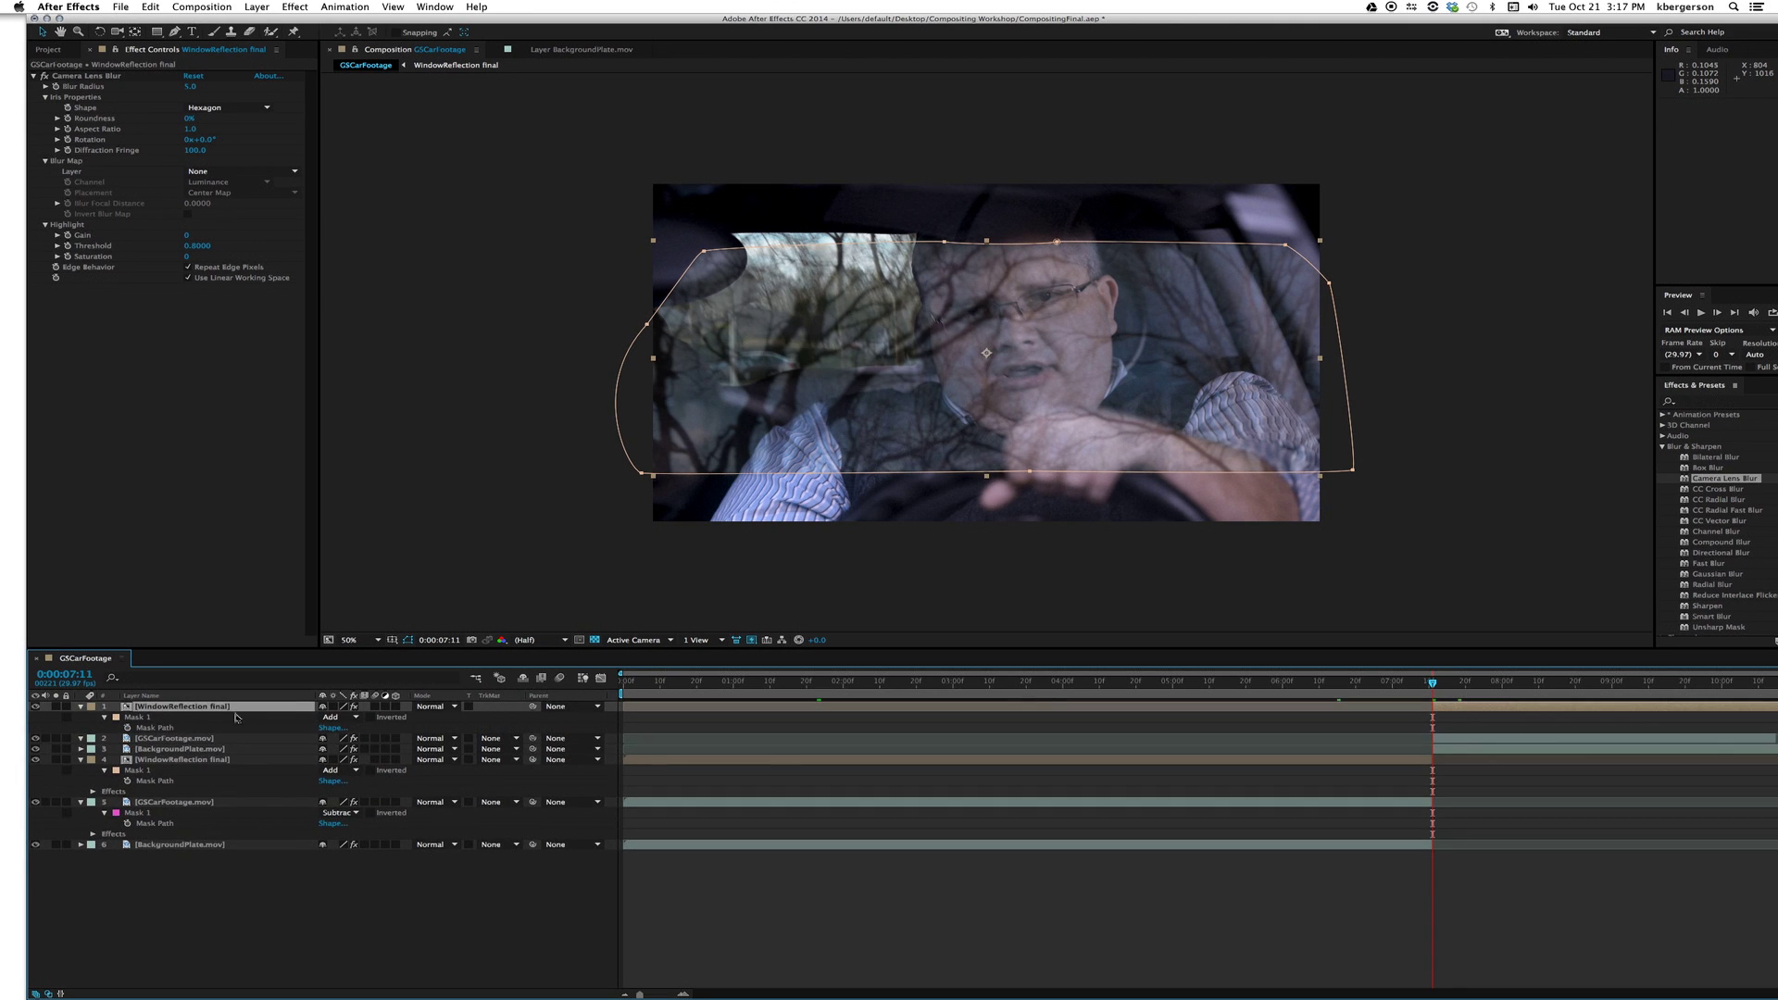
pyautogui.click(143, 718)
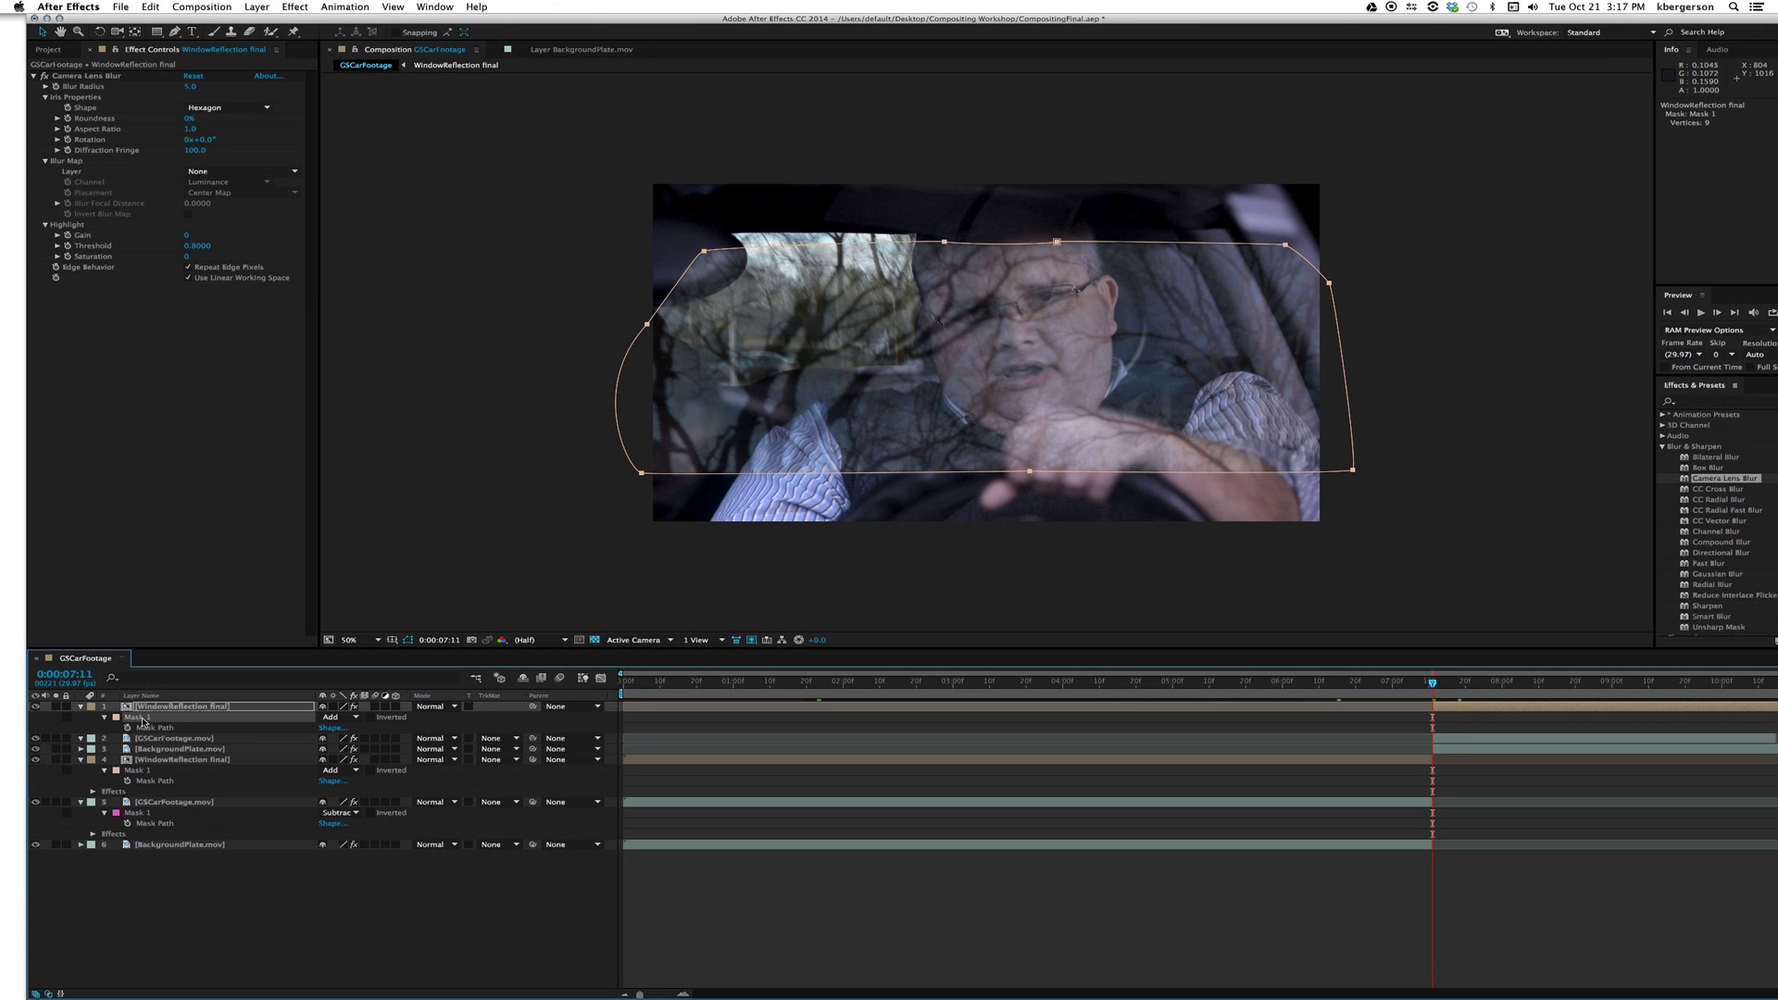
pyautogui.press('Delete')
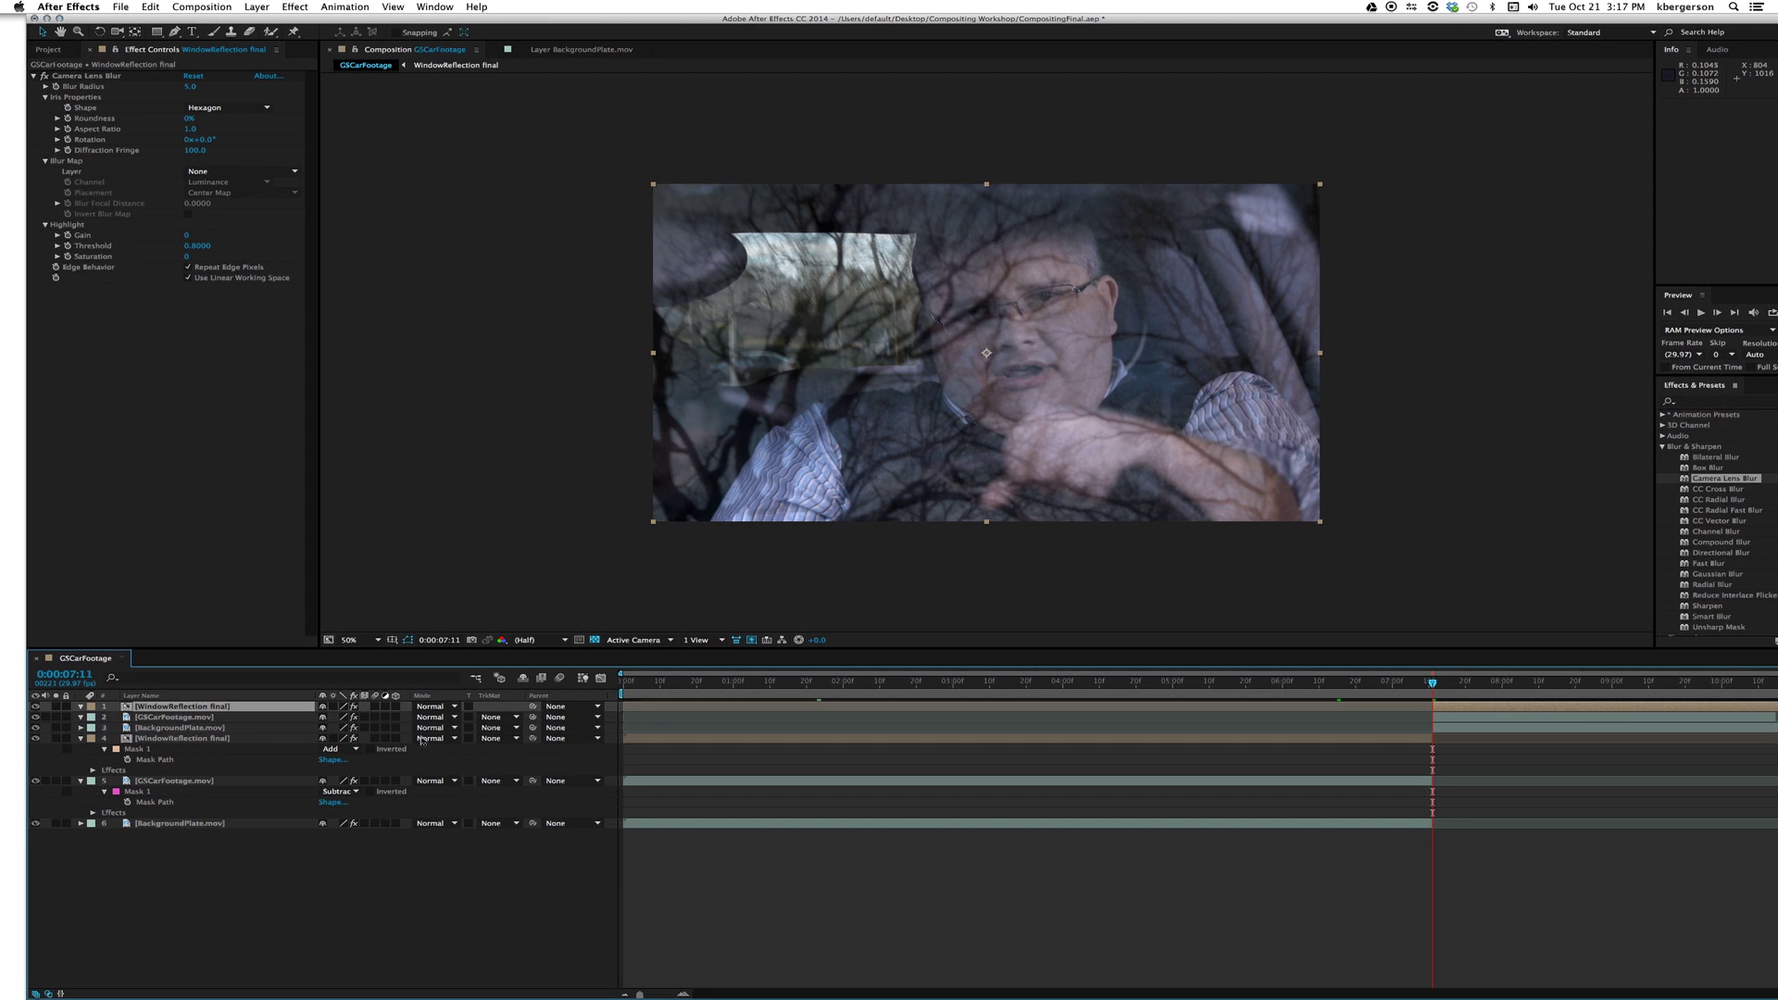
pyautogui.moveTo(1435, 684); pyautogui.dragTo(1366, 686)
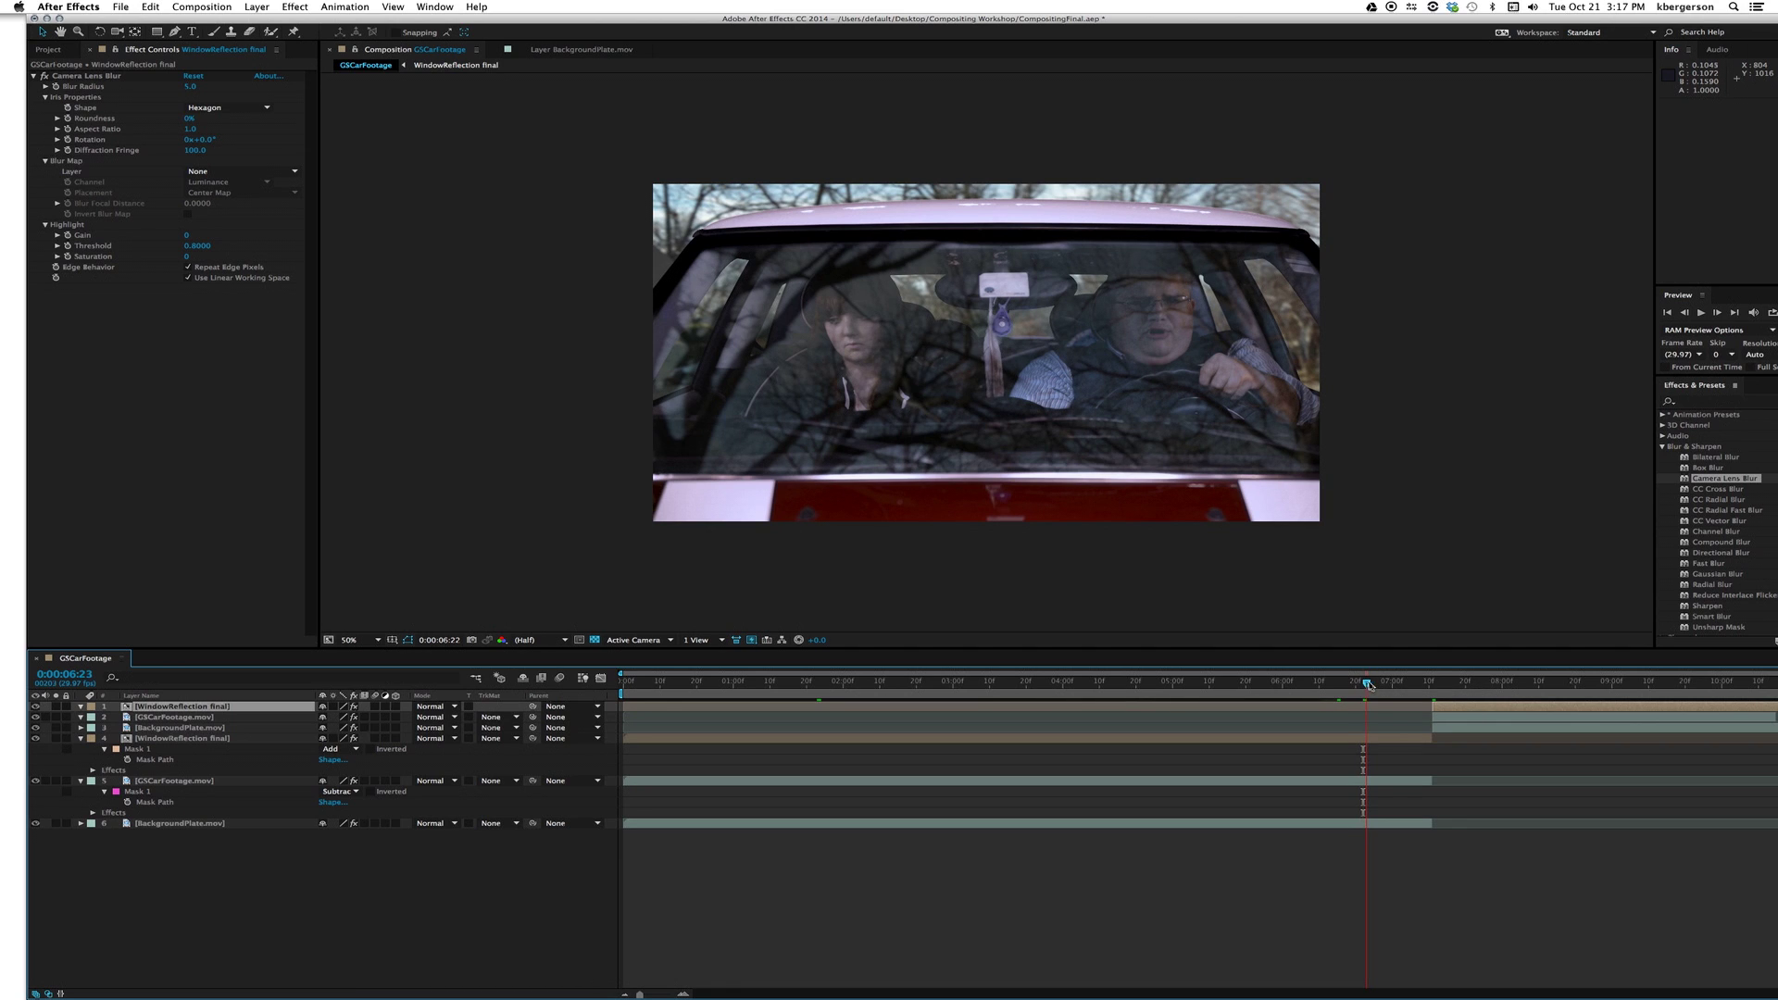
pyautogui.moveTo(1369, 686); pyautogui.dragTo(1454, 697)
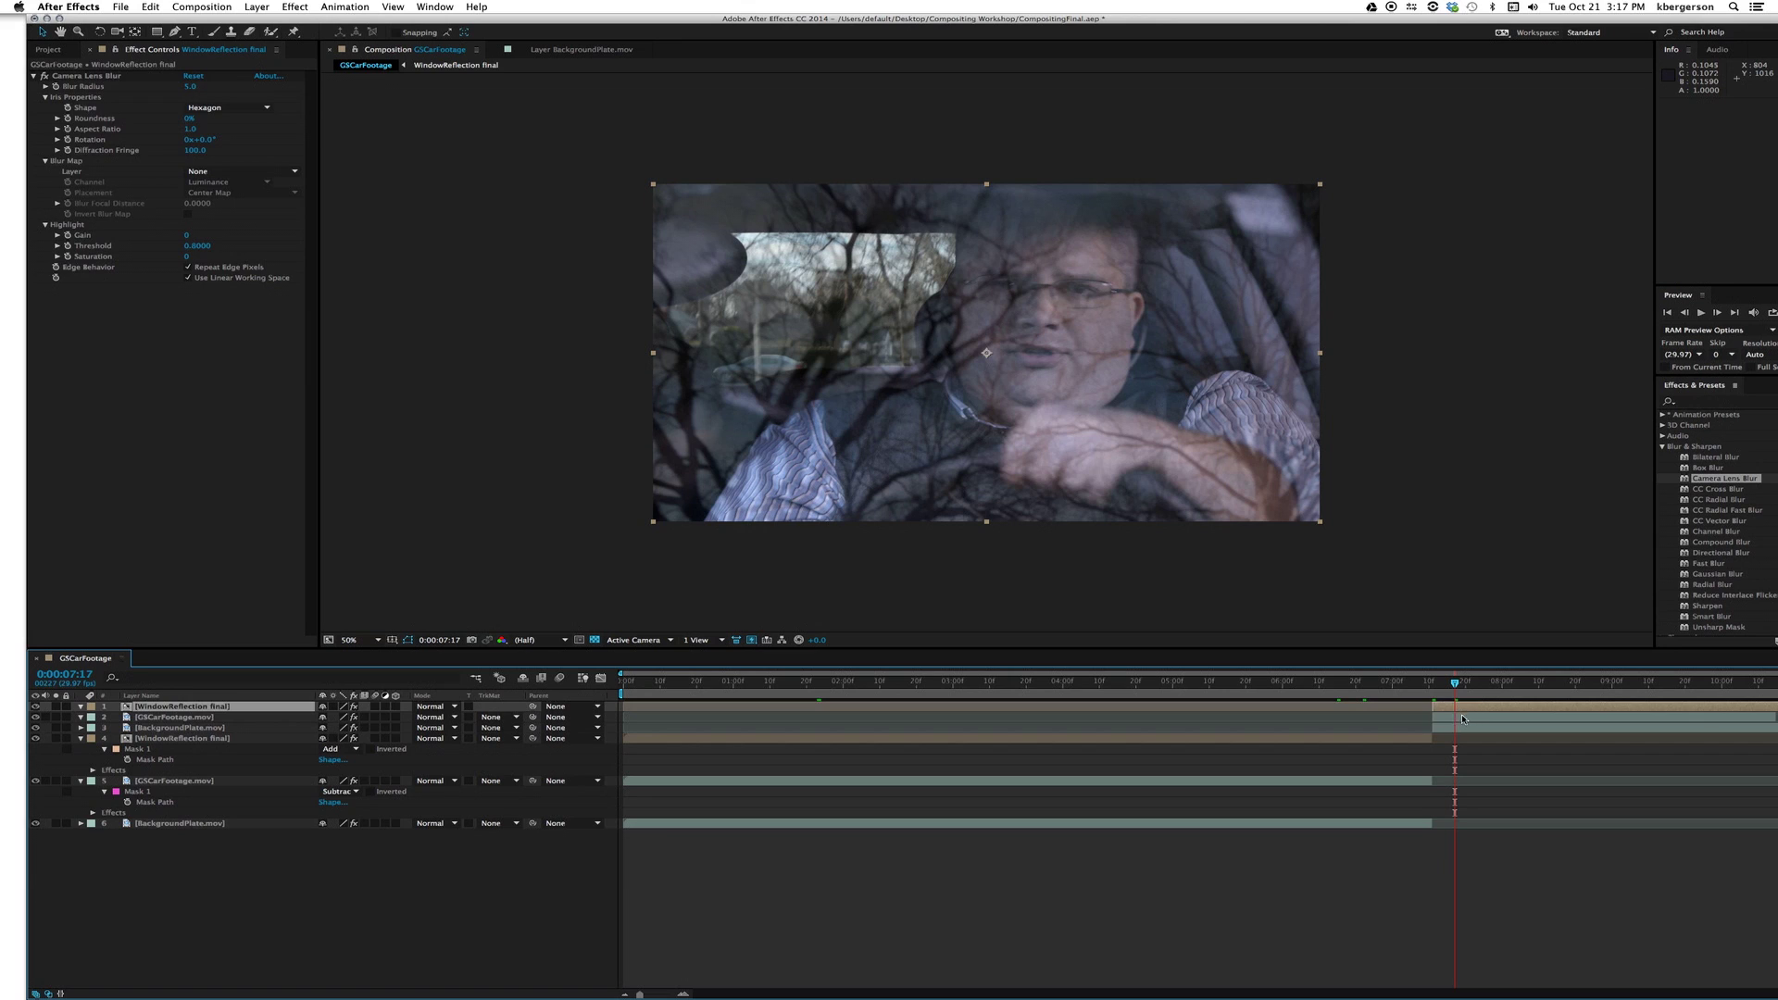
pyautogui.click(1462, 718)
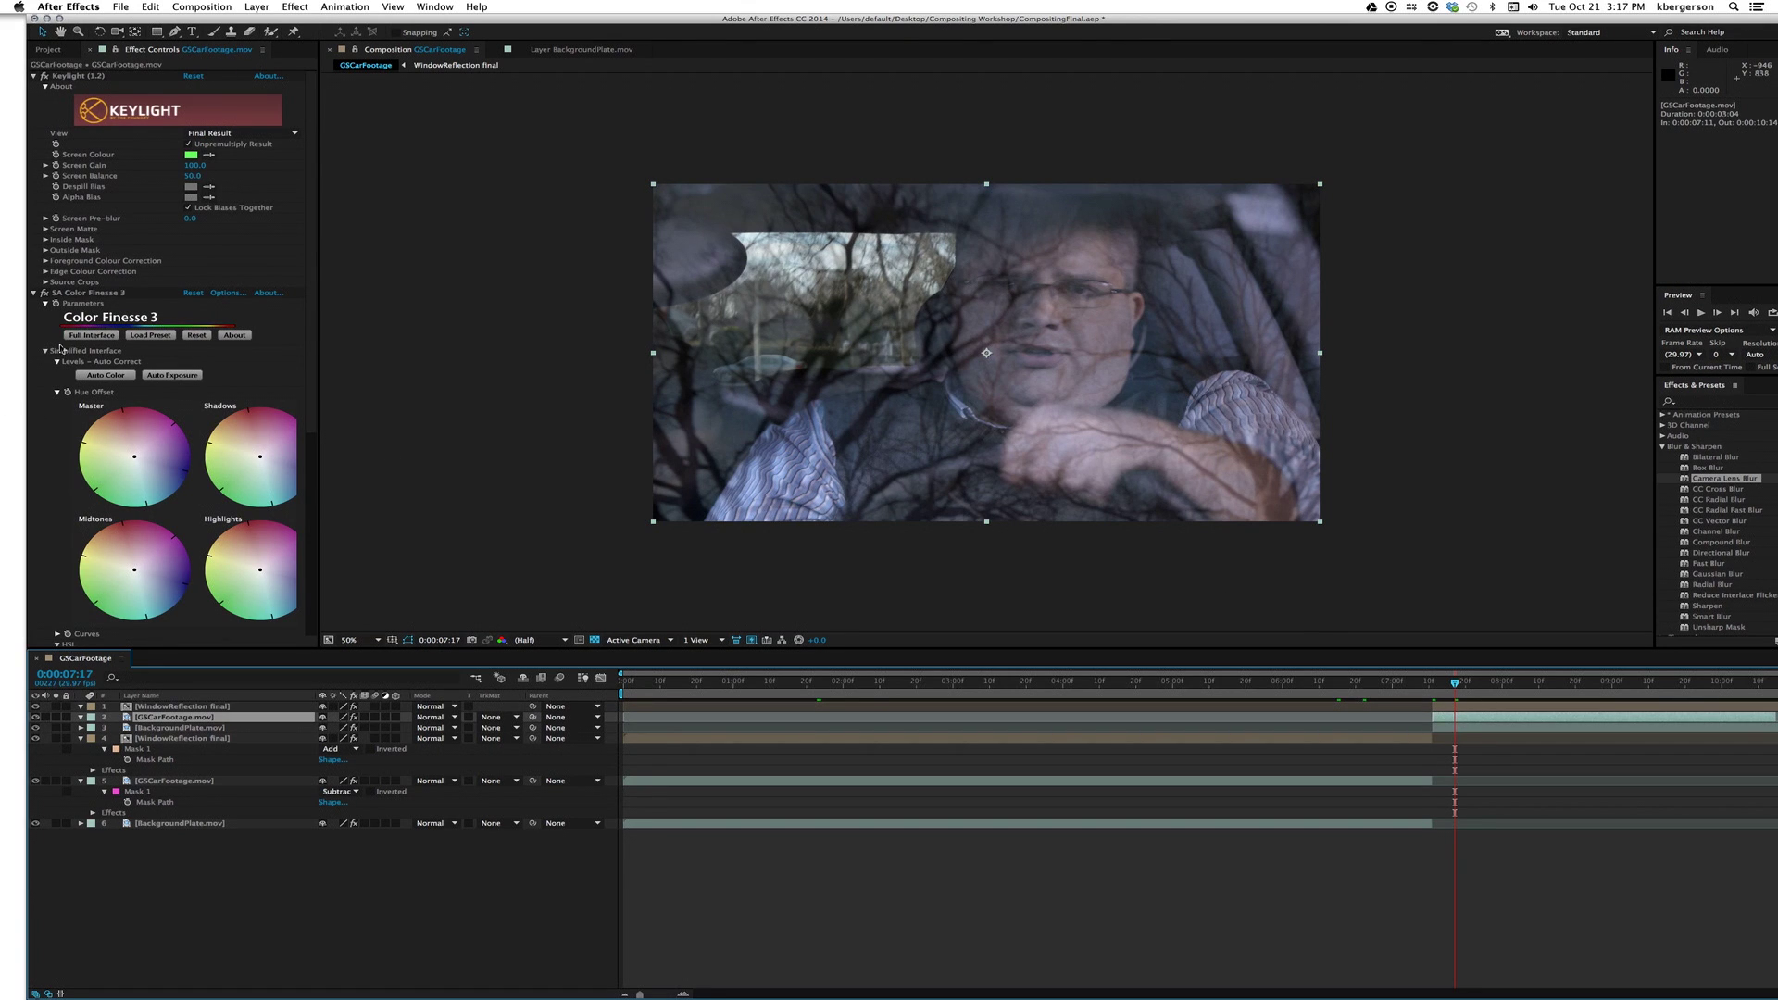
# Expand Color Finesse's HSL midtones on GSCarFootage and try a midtones gamma of 0.640.
pyautogui.click(45, 351)
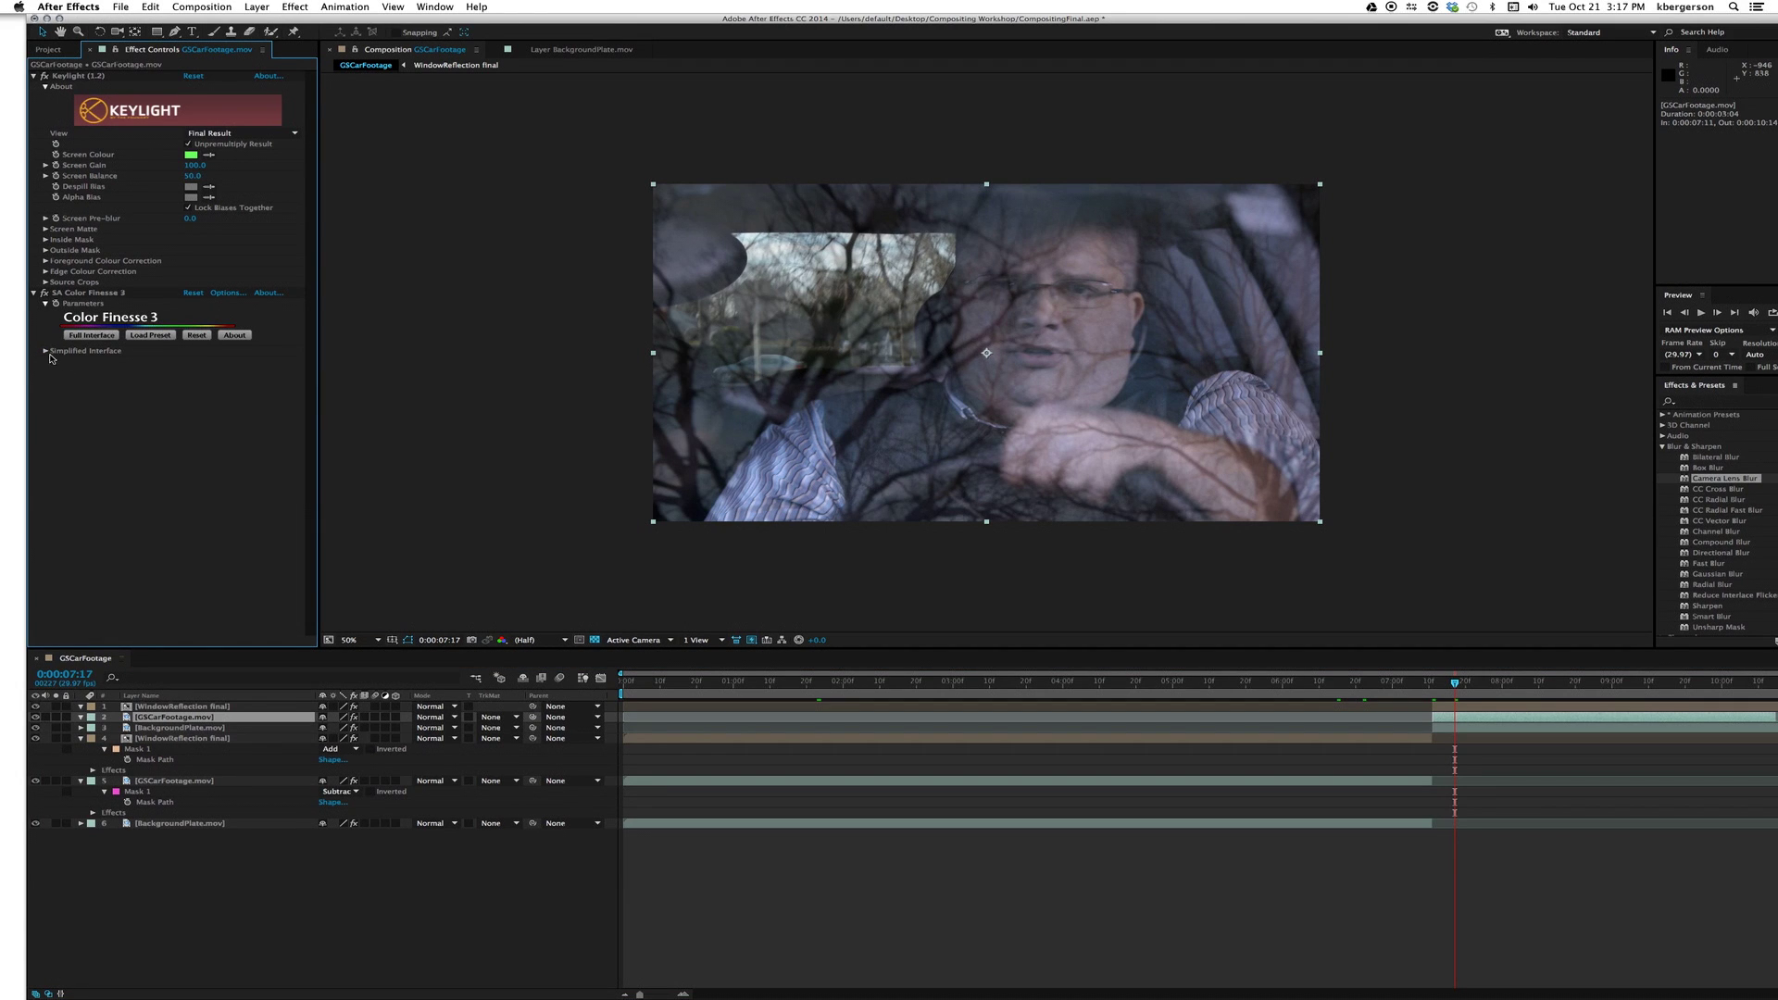
pyautogui.click(46, 352)
pyautogui.scroll(-2, 119, 384)
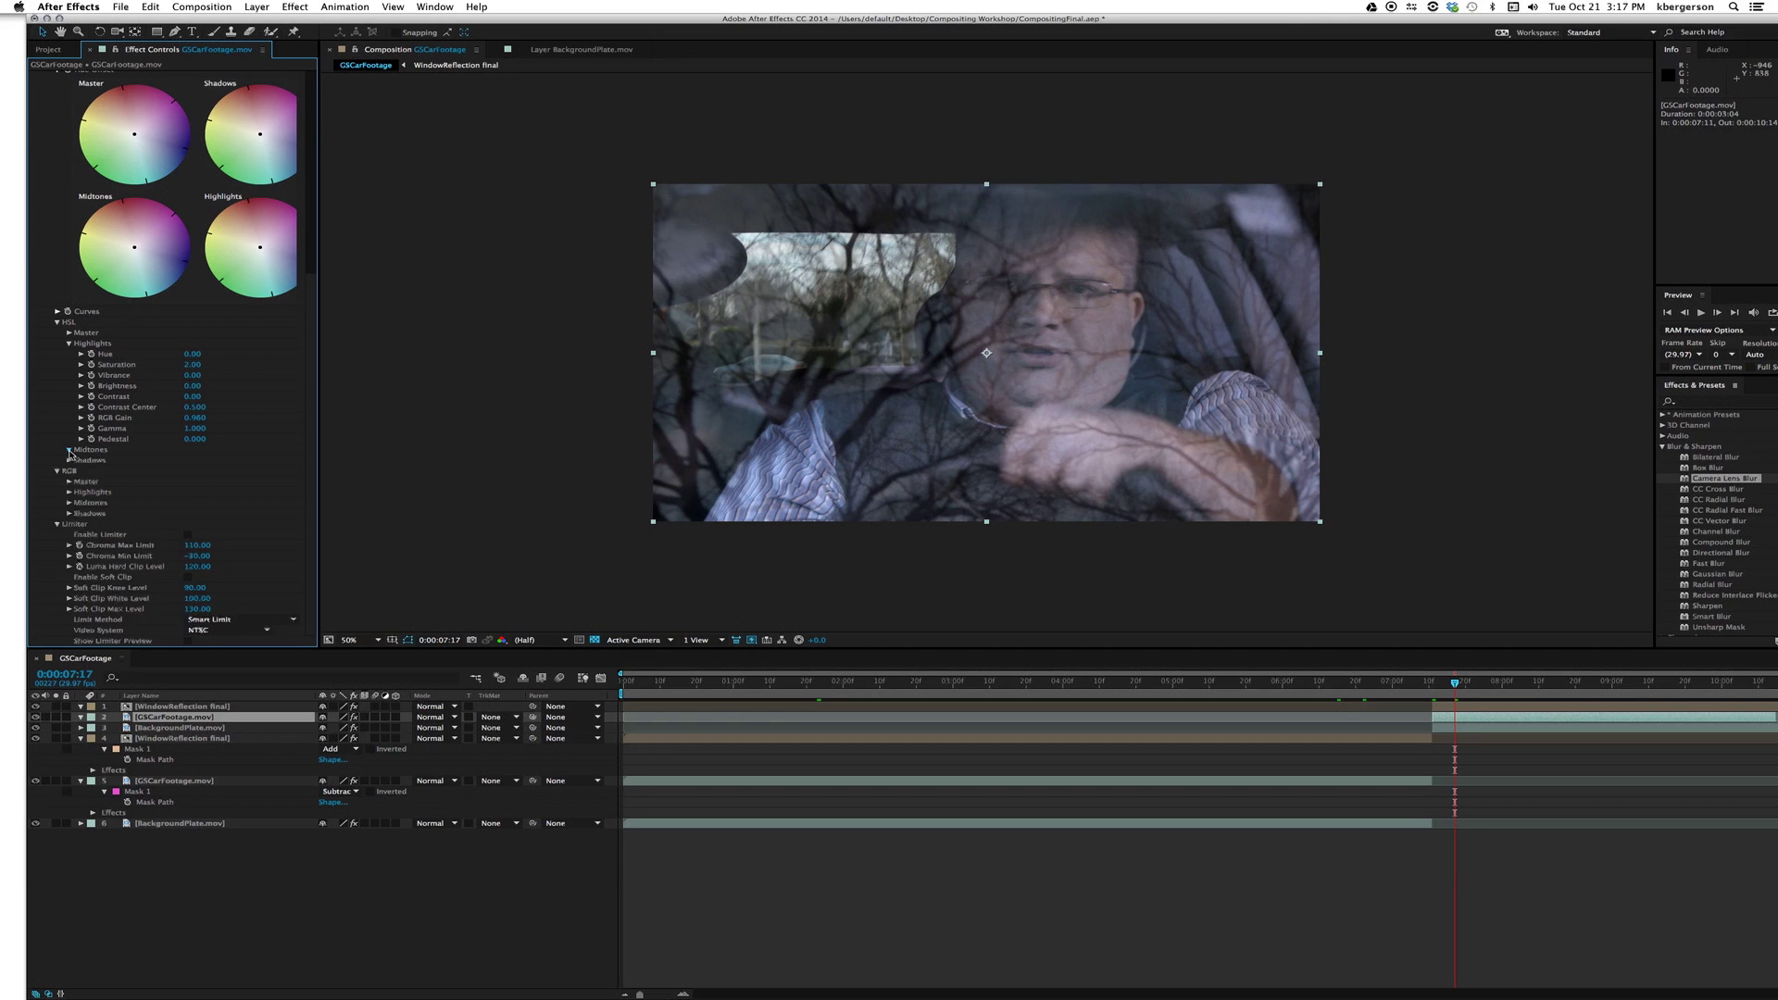
pyautogui.click(70, 451)
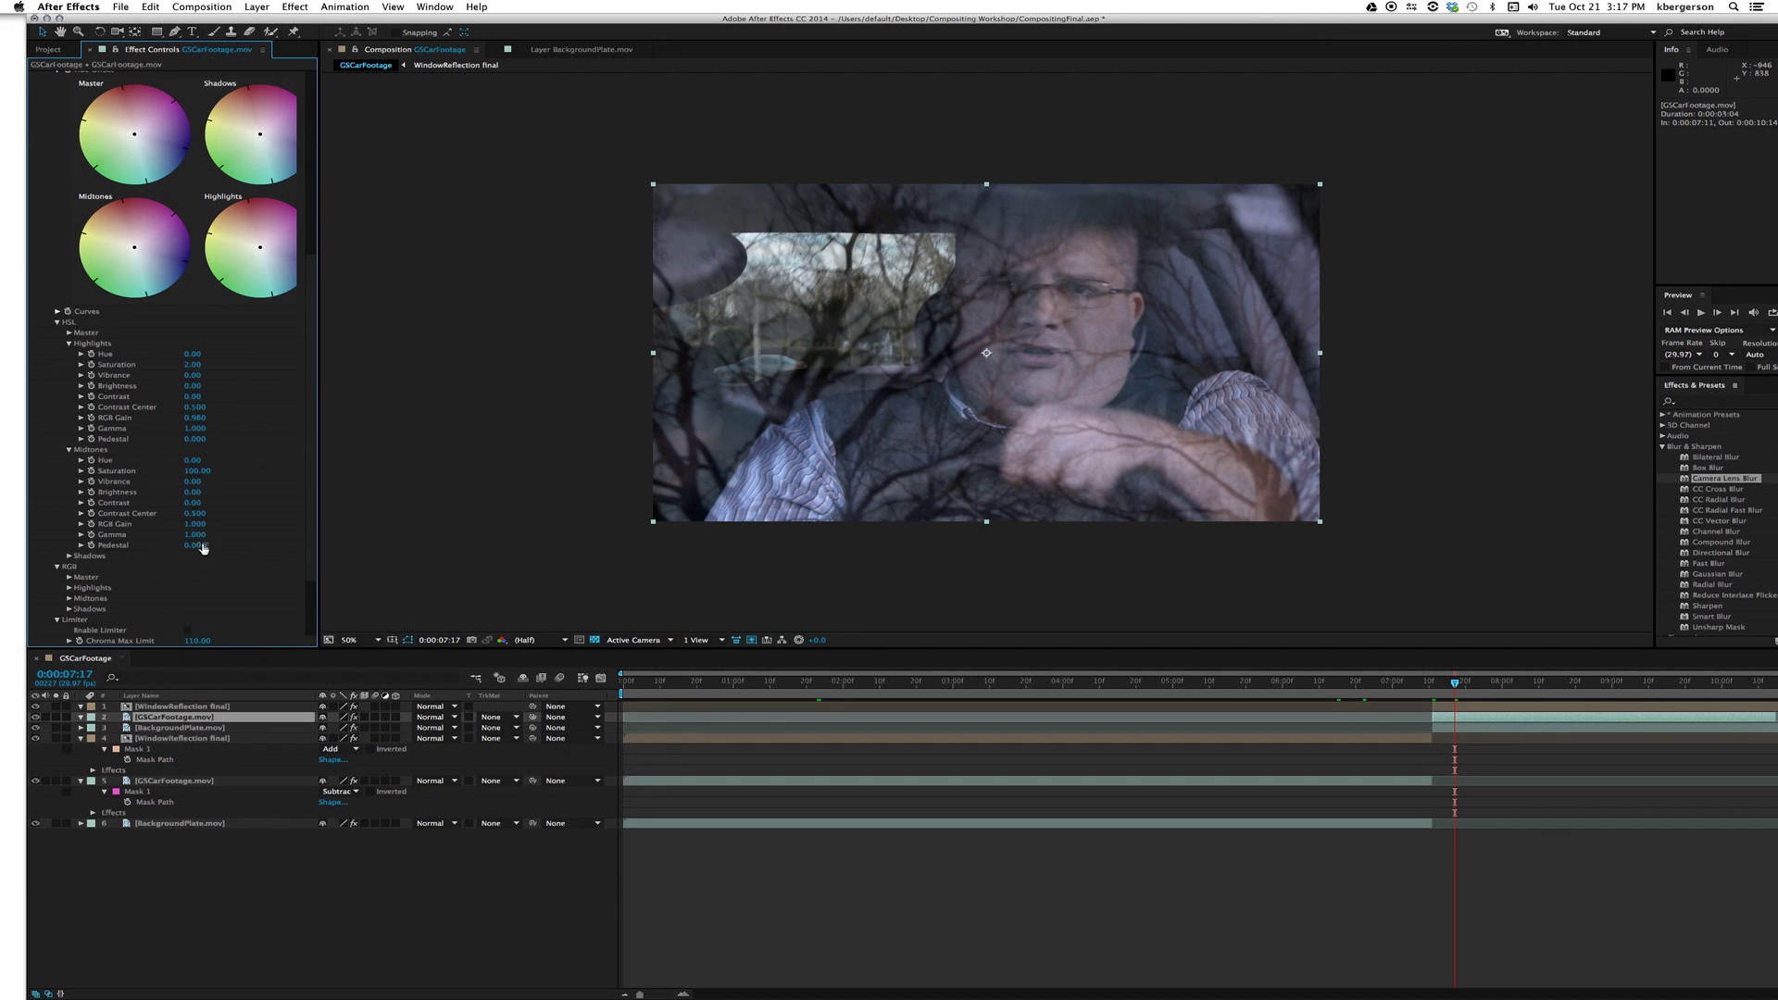
pyautogui.press('Return')
pyautogui.moveTo(194, 535); pyautogui.dragTo(176, 537)
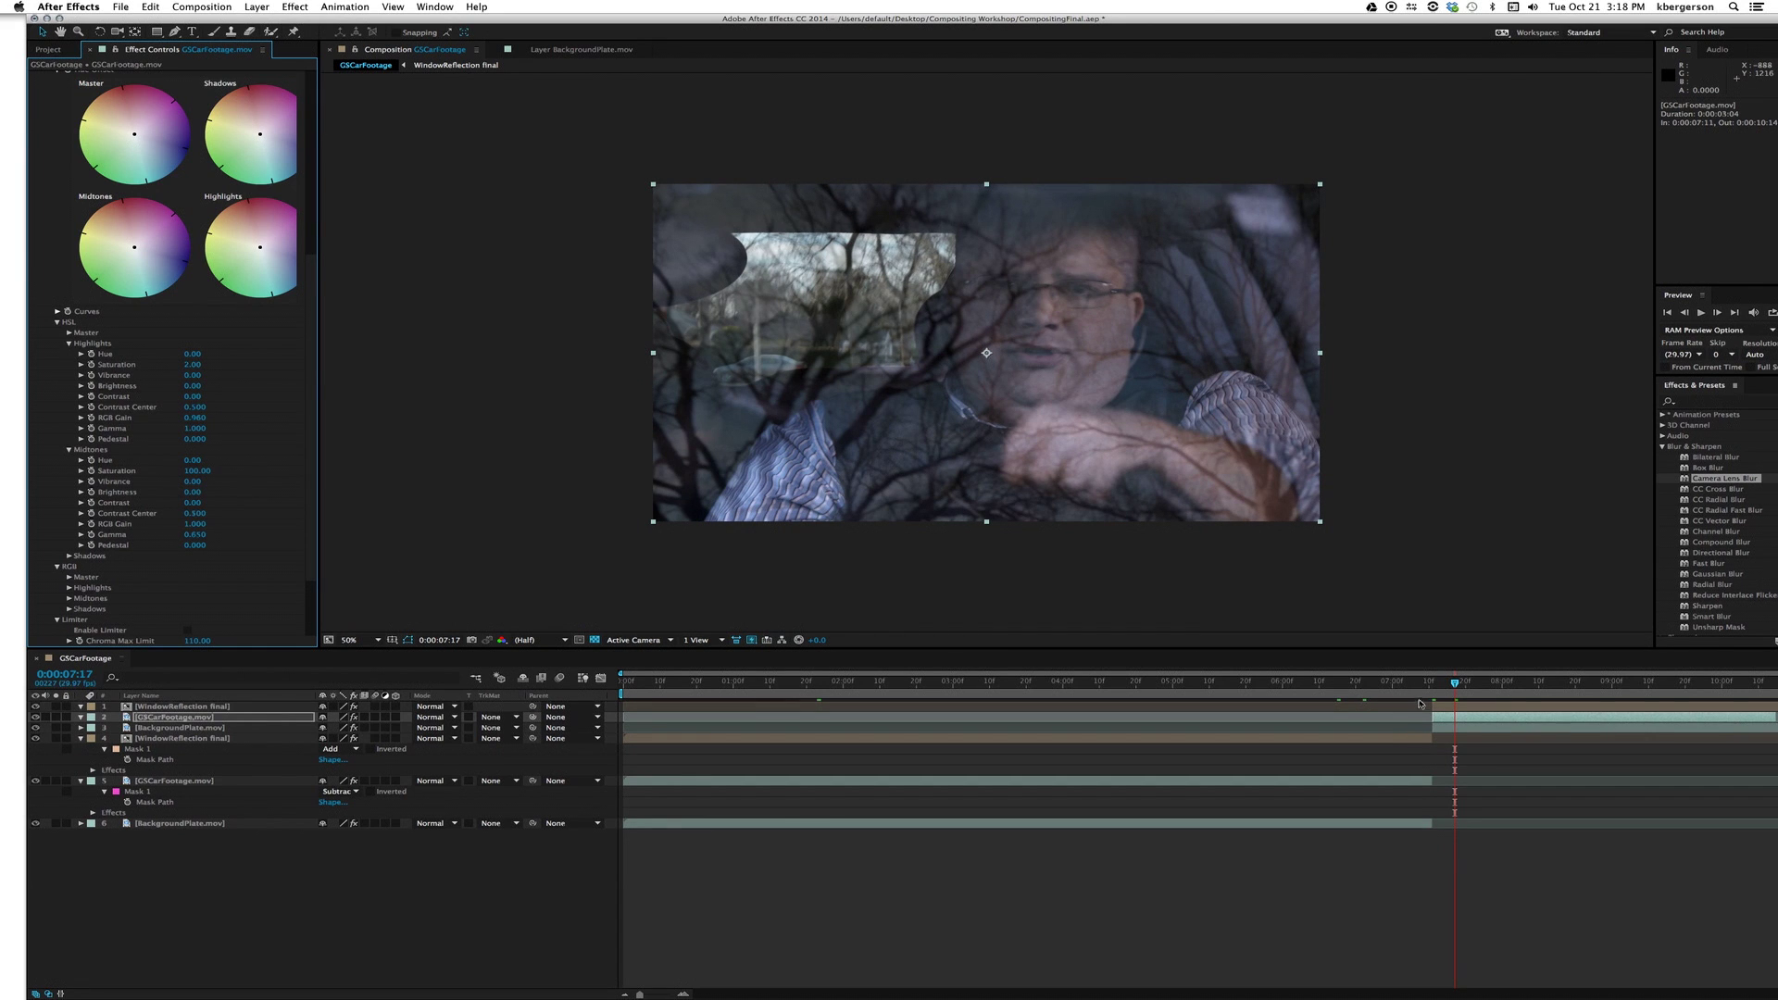
# At 0:00:06:29, raise the GSCarFootage midtones gamma to about 1.17 and check at 0:00:07:17.
pyautogui.click(1403, 688)
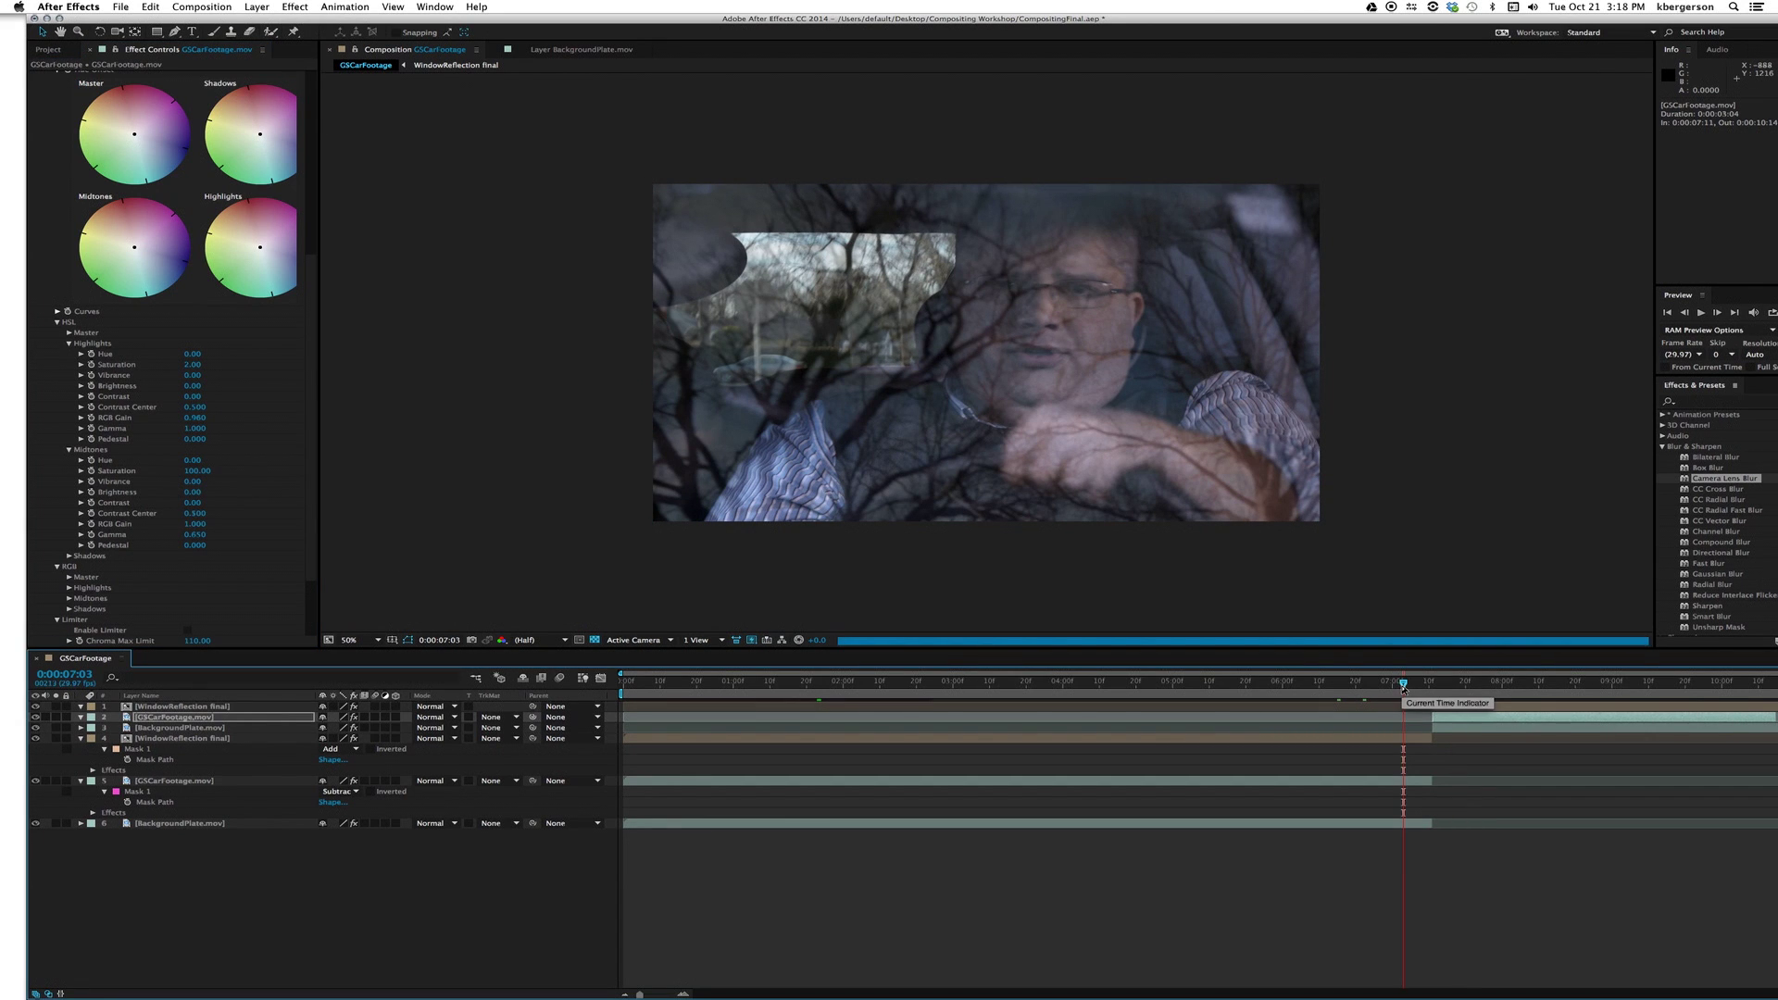
pyautogui.click(1388, 683)
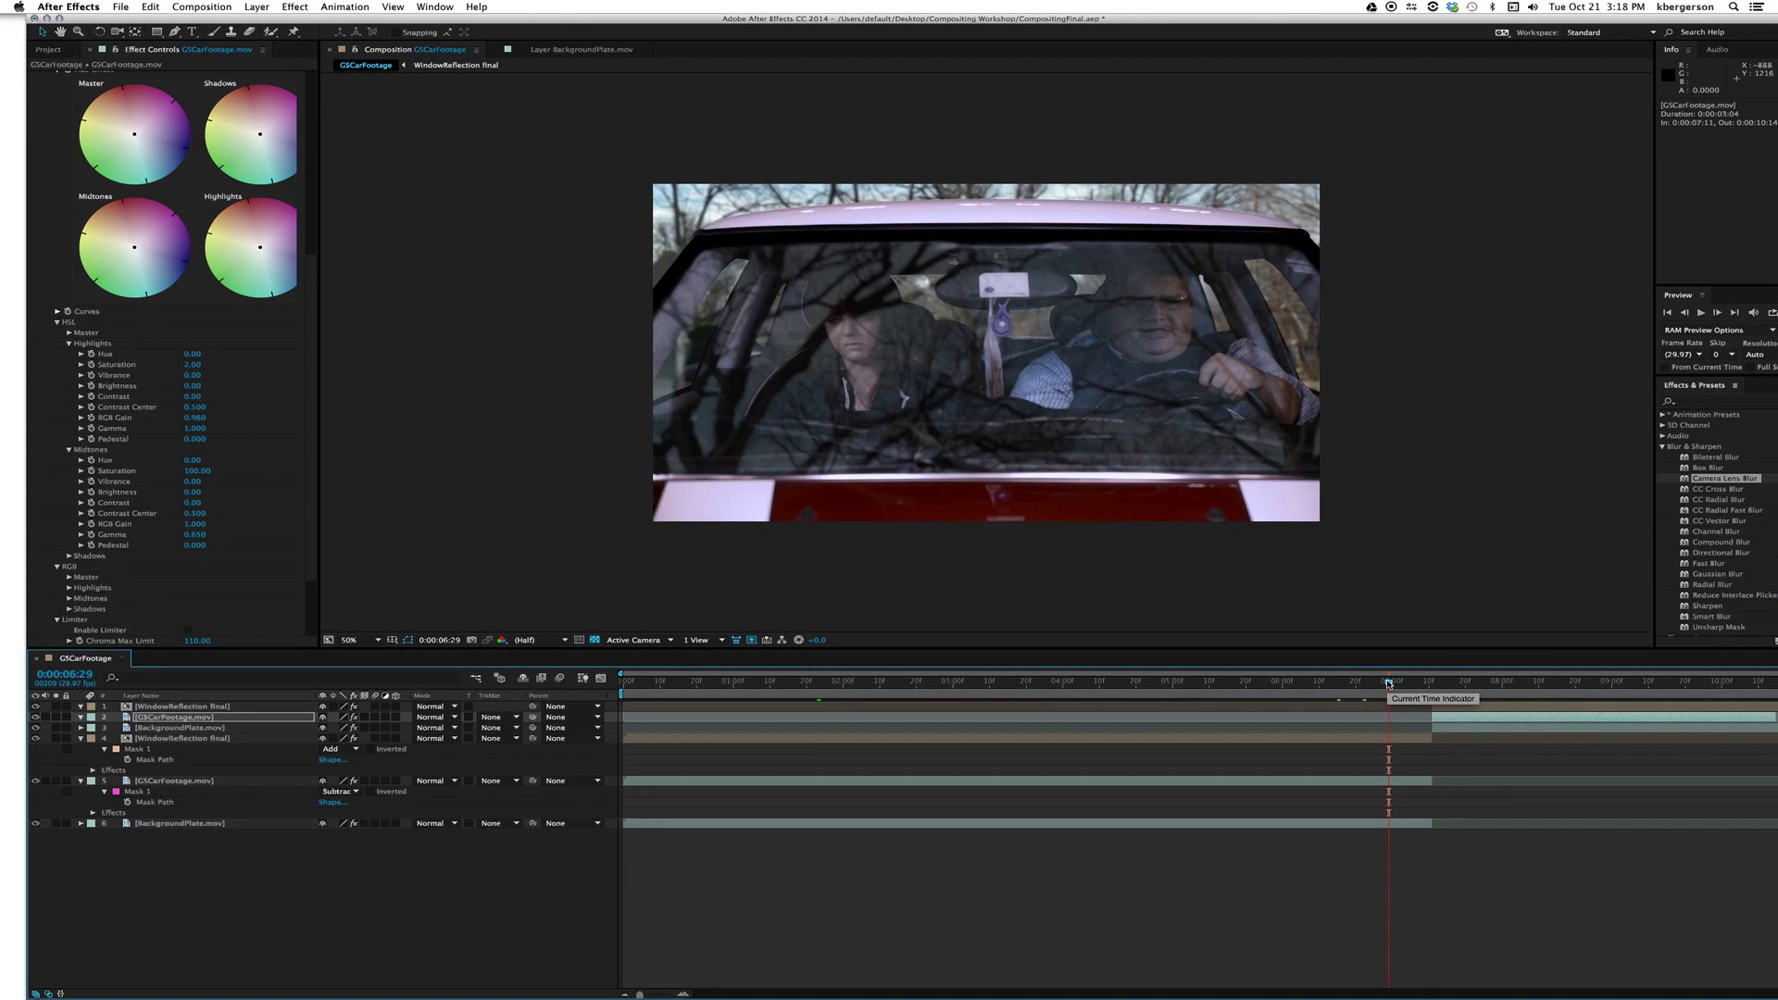
pyautogui.click(1399, 750)
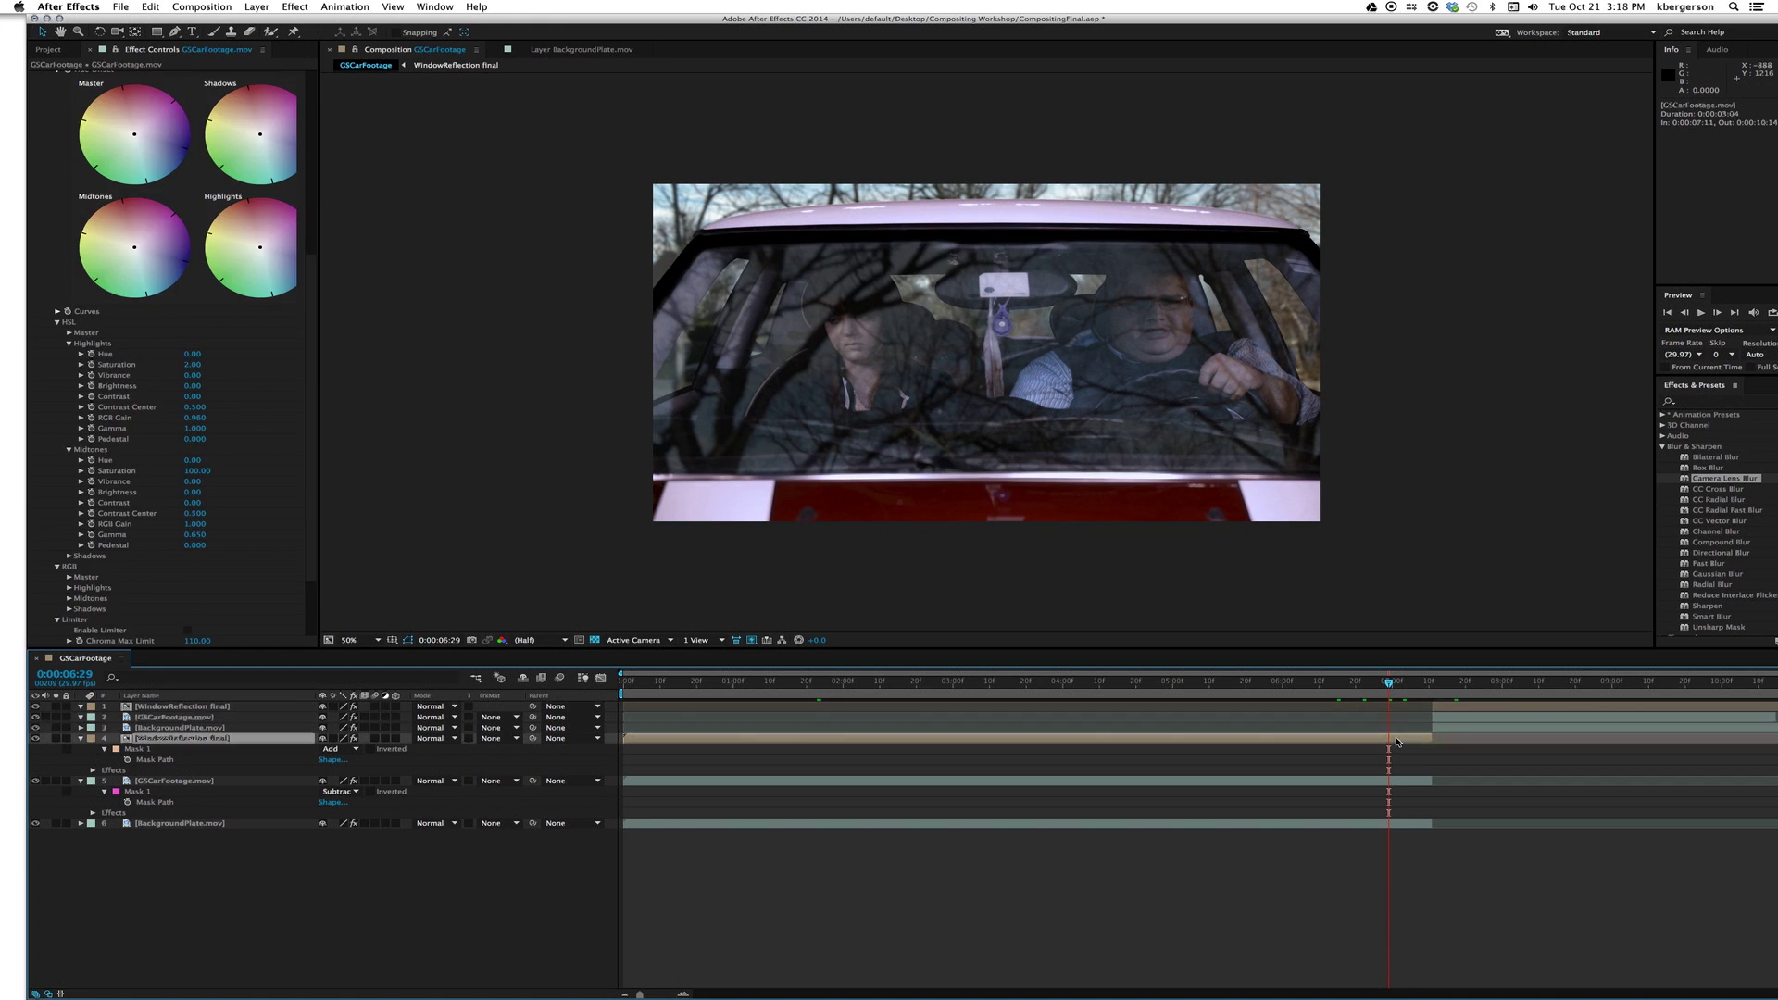
pyautogui.press('super+Down')
pyautogui.click(70, 505)
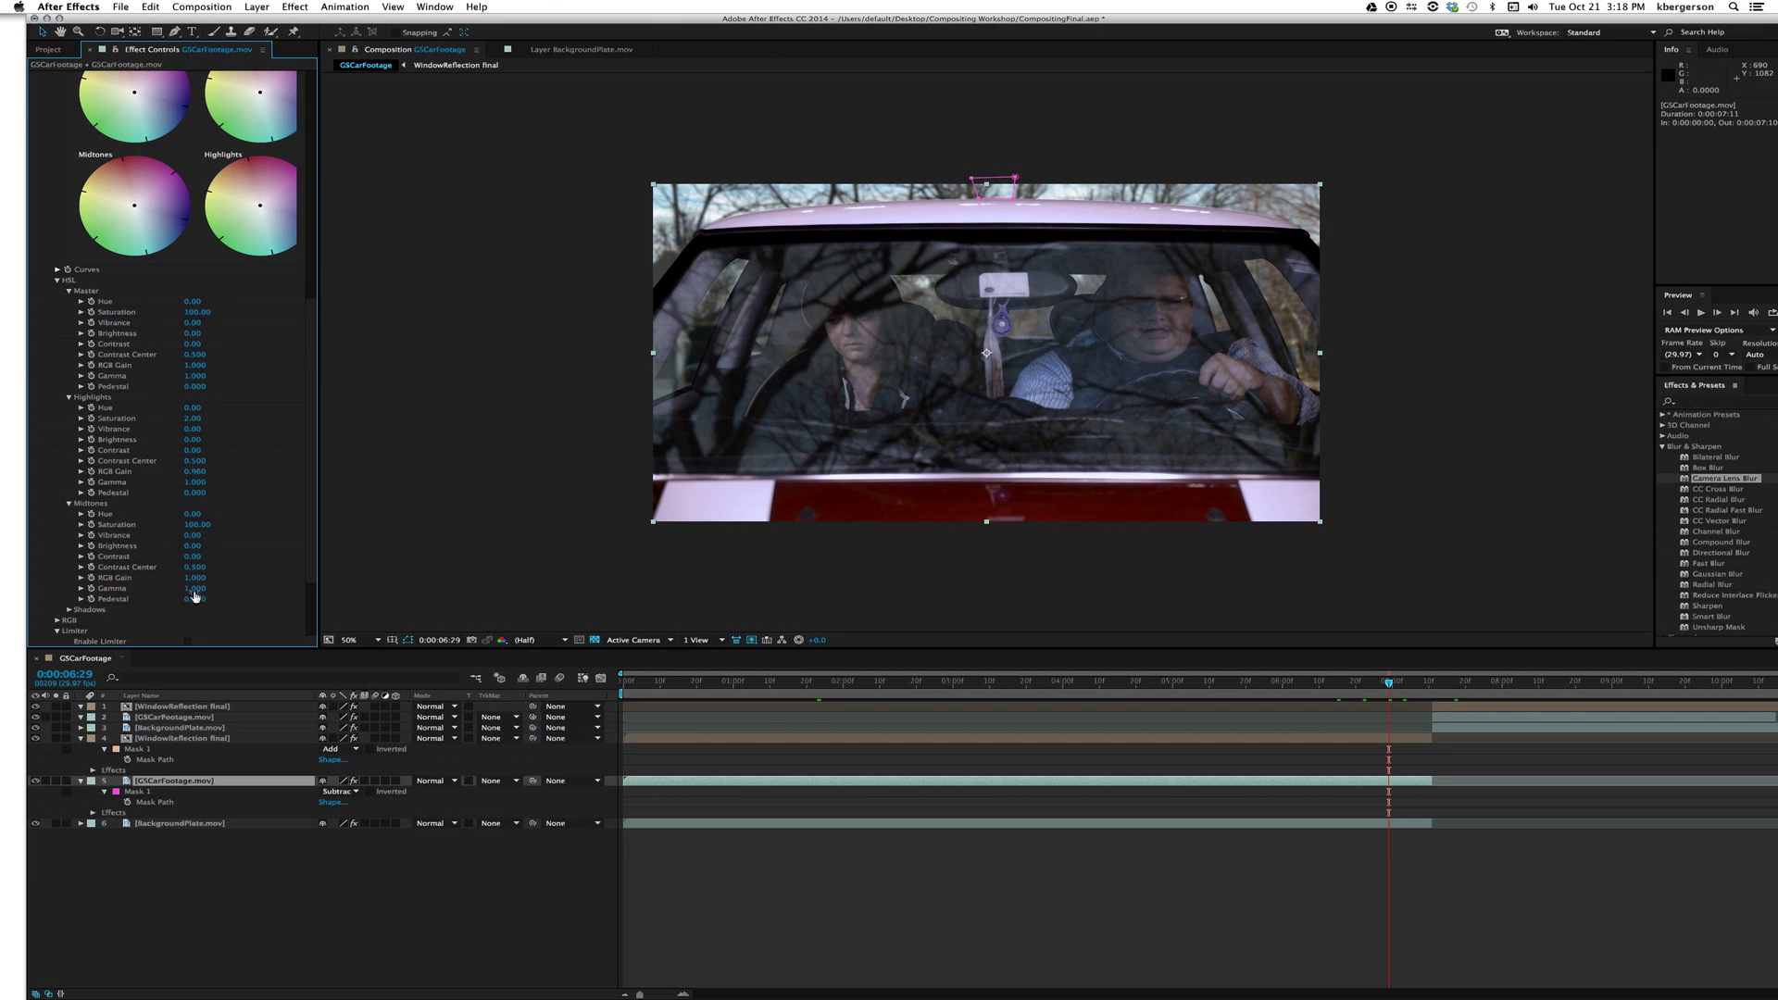
pyautogui.moveTo(195, 589); pyautogui.dragTo(209, 593)
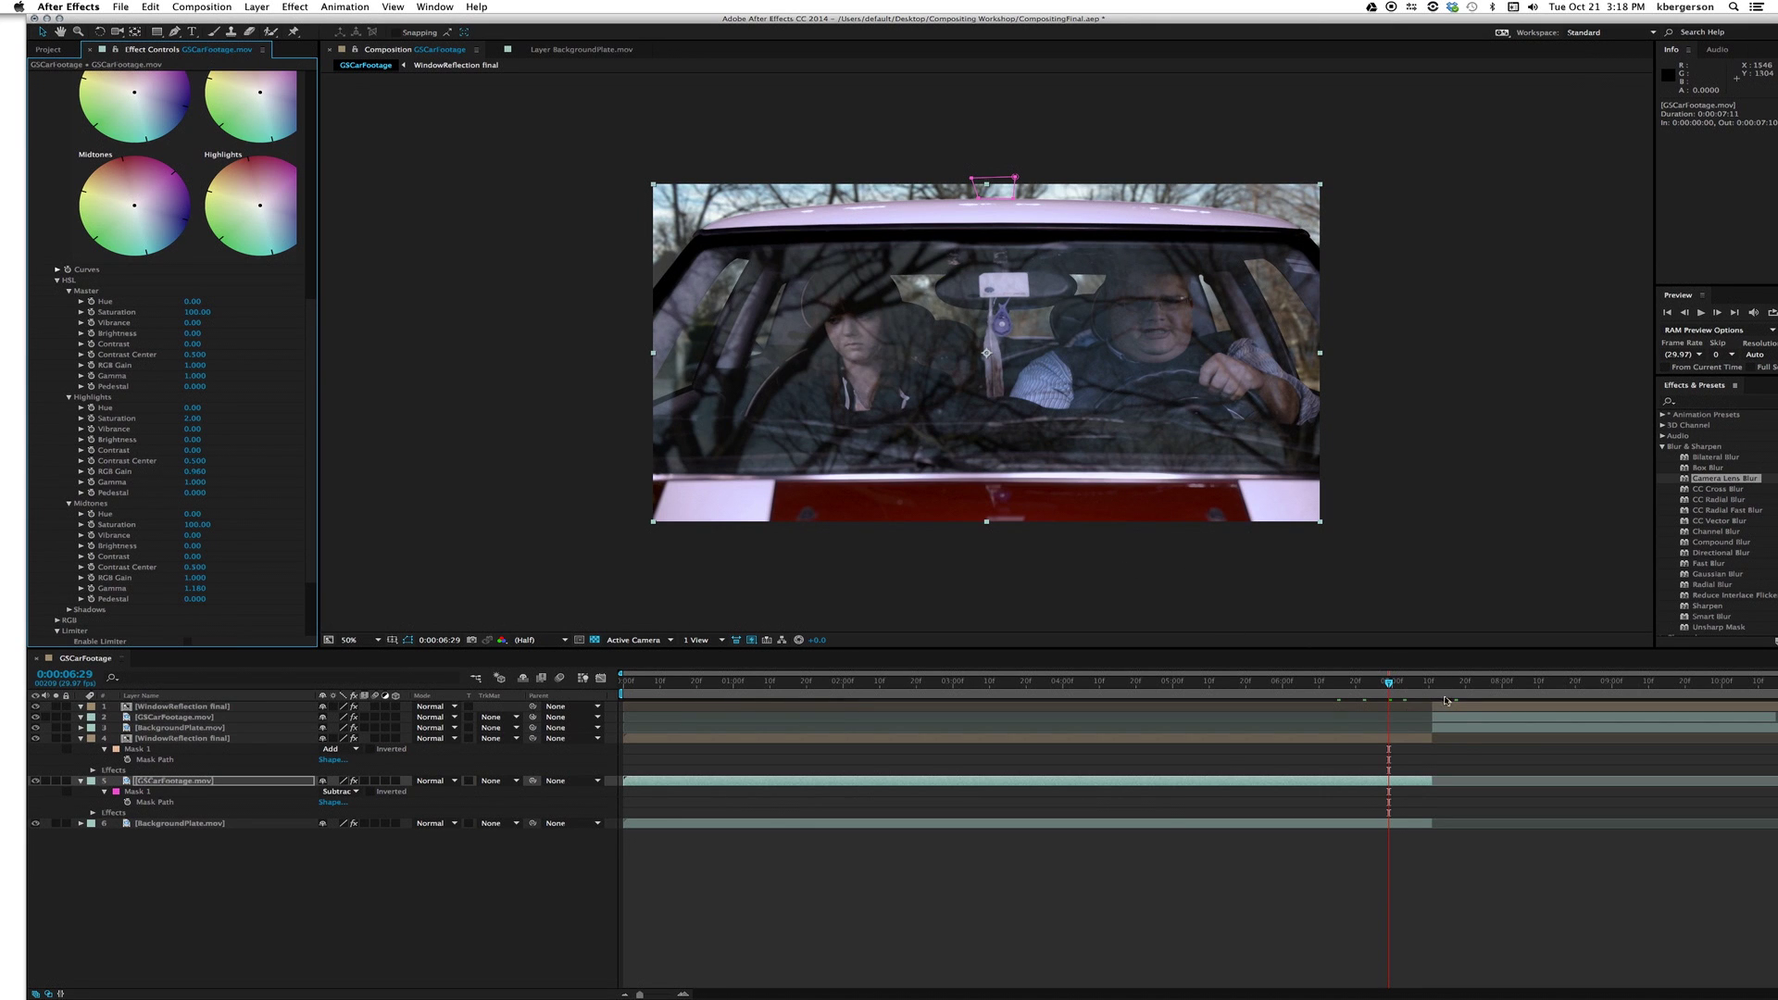
pyautogui.click(1454, 684)
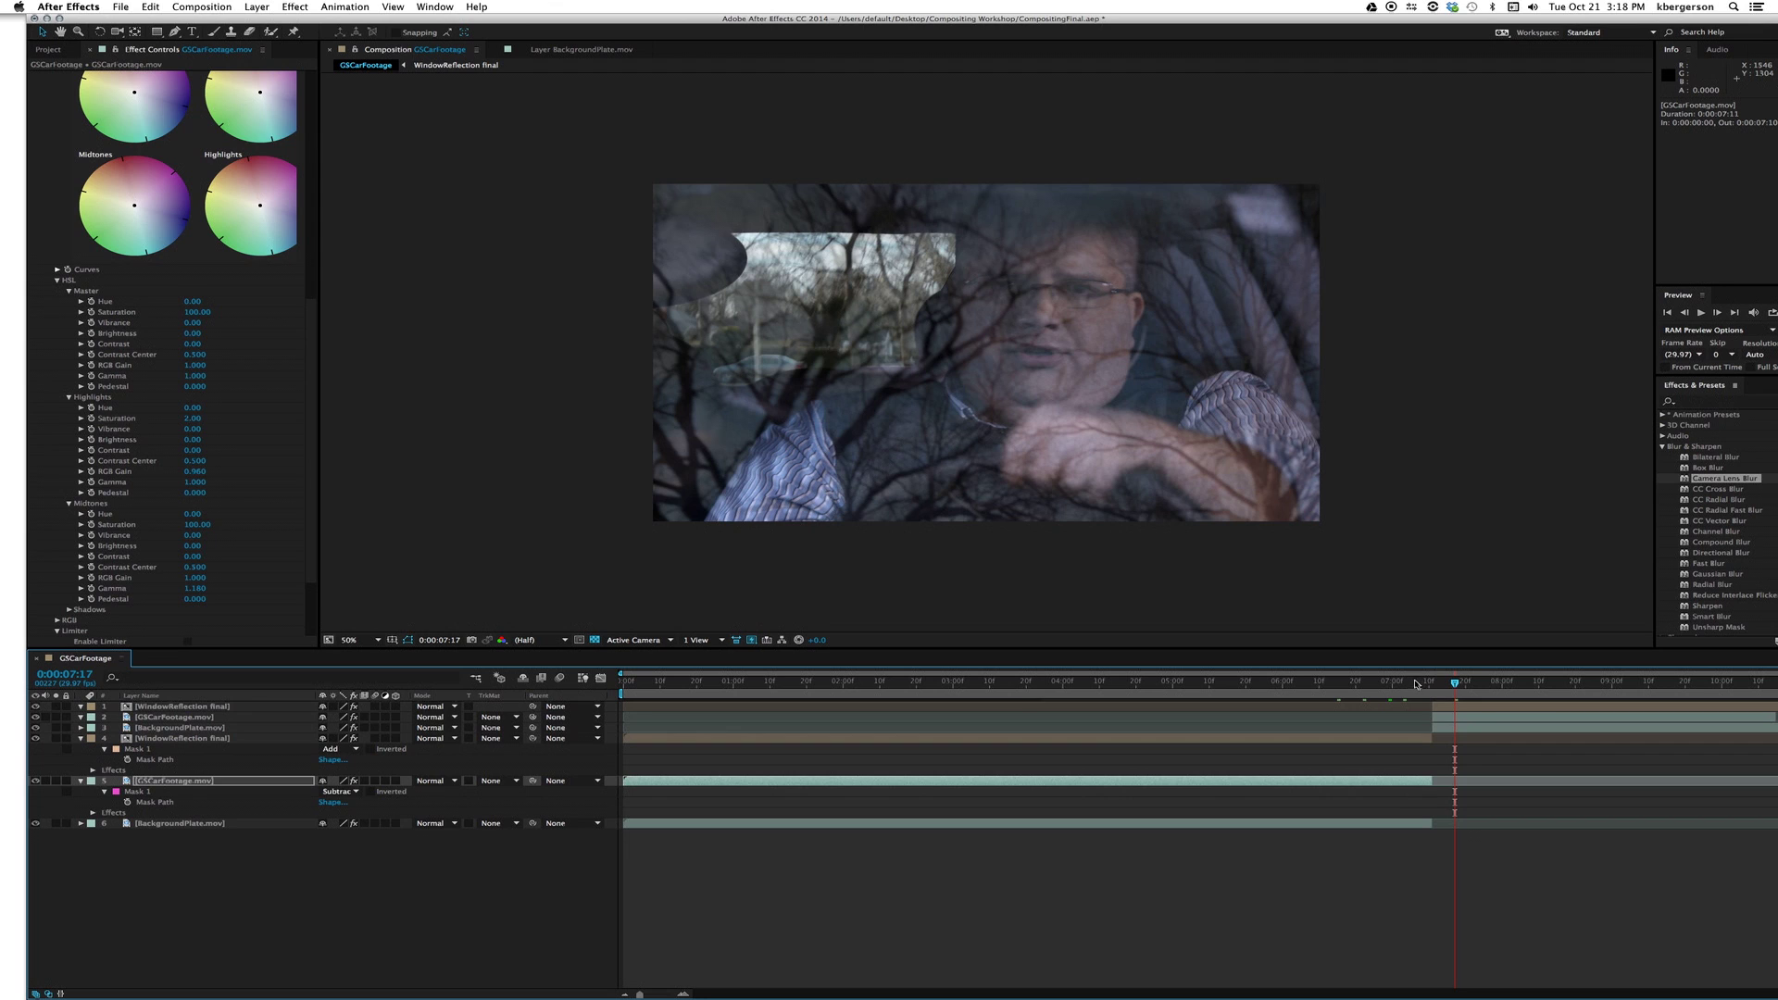
pyautogui.moveTo(1433, 684); pyautogui.dragTo(1490, 690)
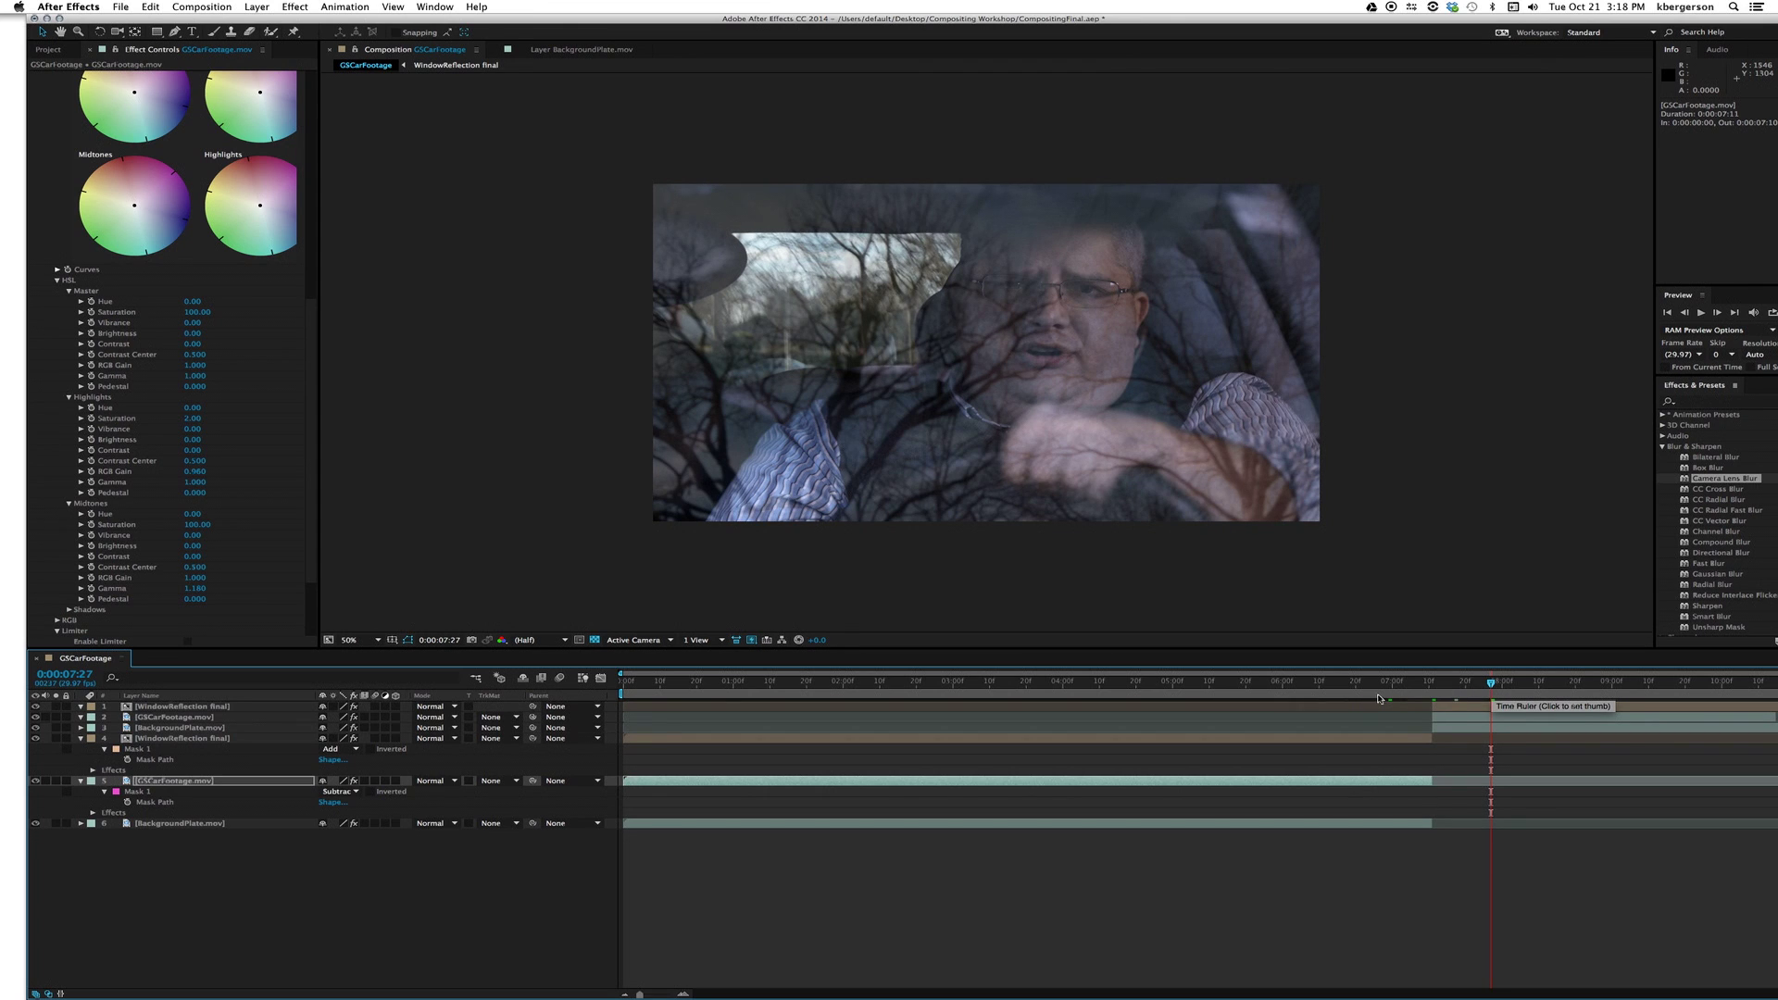
pyautogui.press('KP_0')
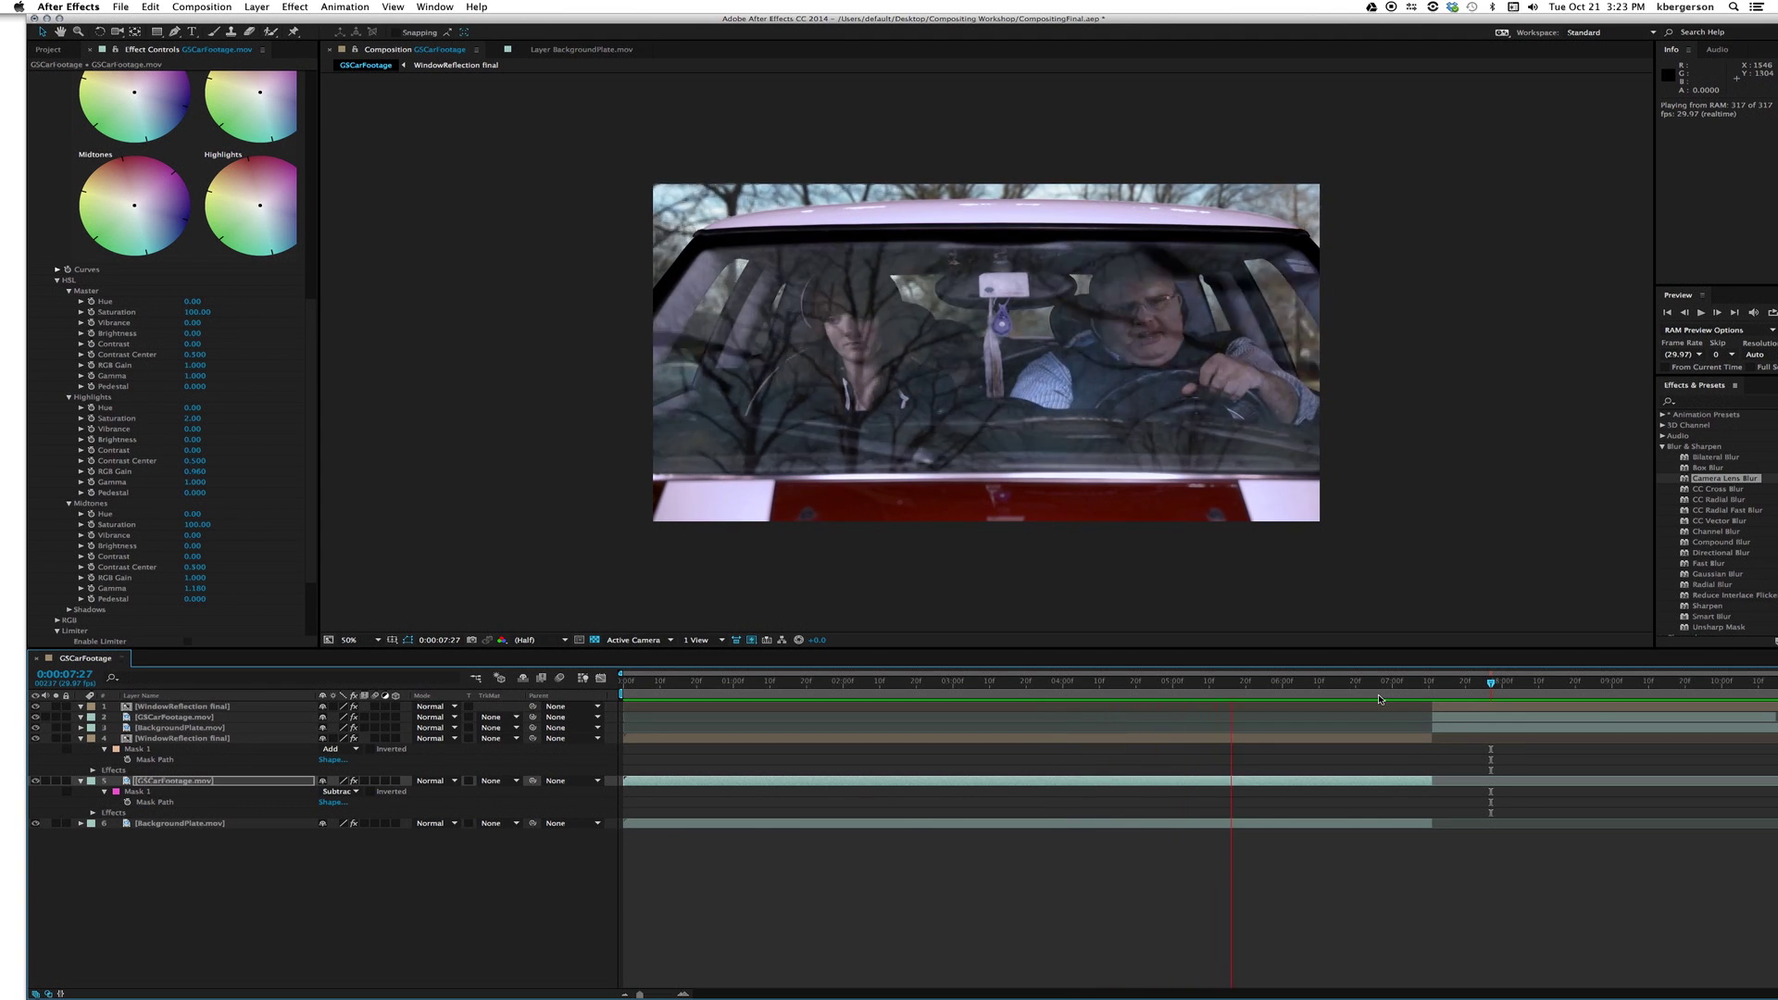
pyautogui.press('space')
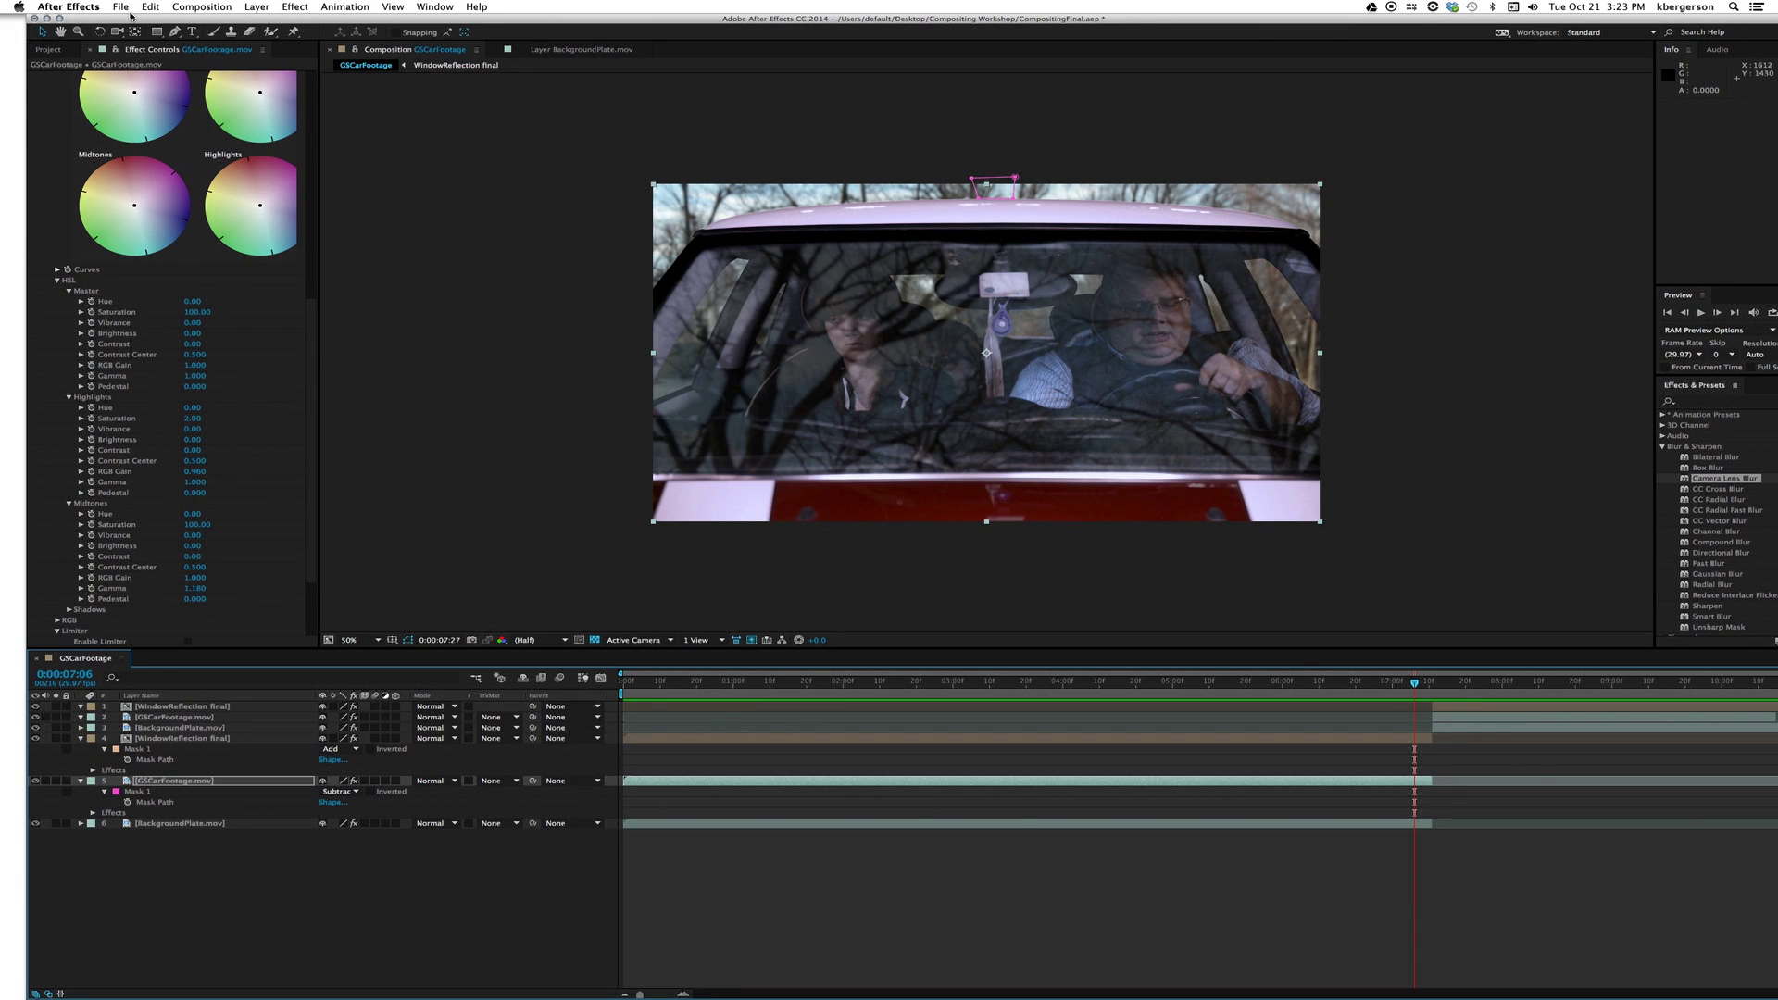
pyautogui.moveTo(131, 16); pyautogui.dragTo(112, 11)
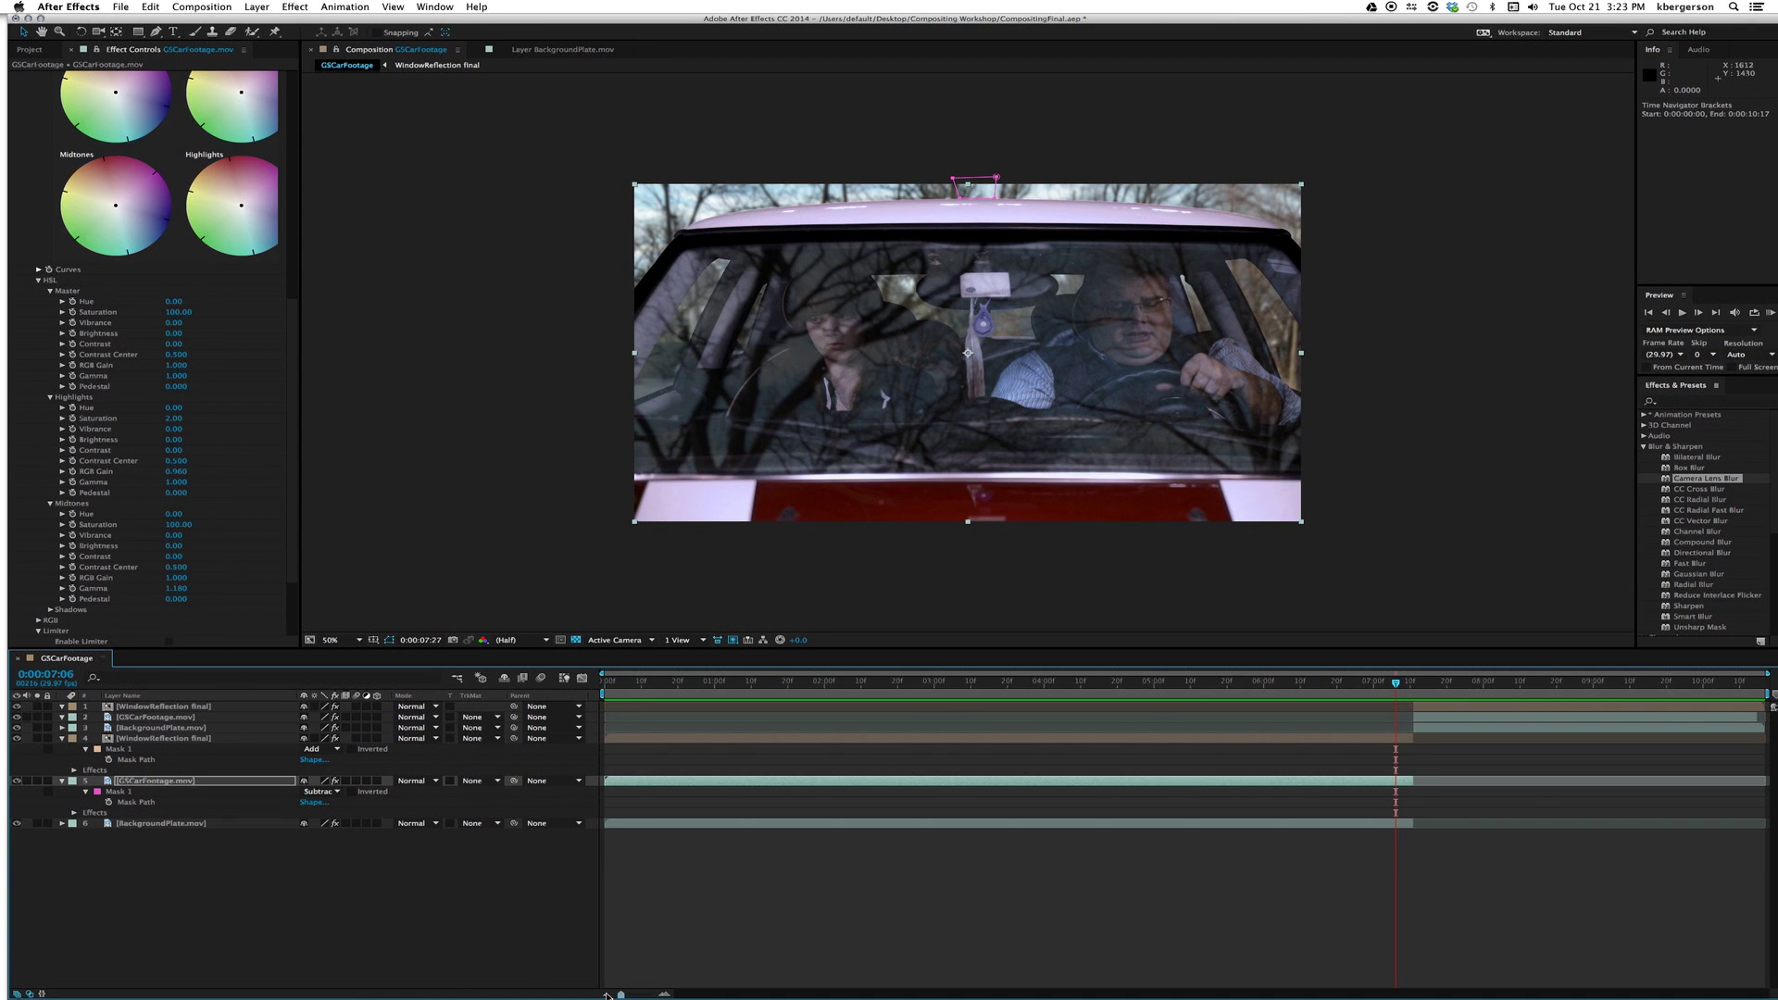
pyautogui.click(198, 932)
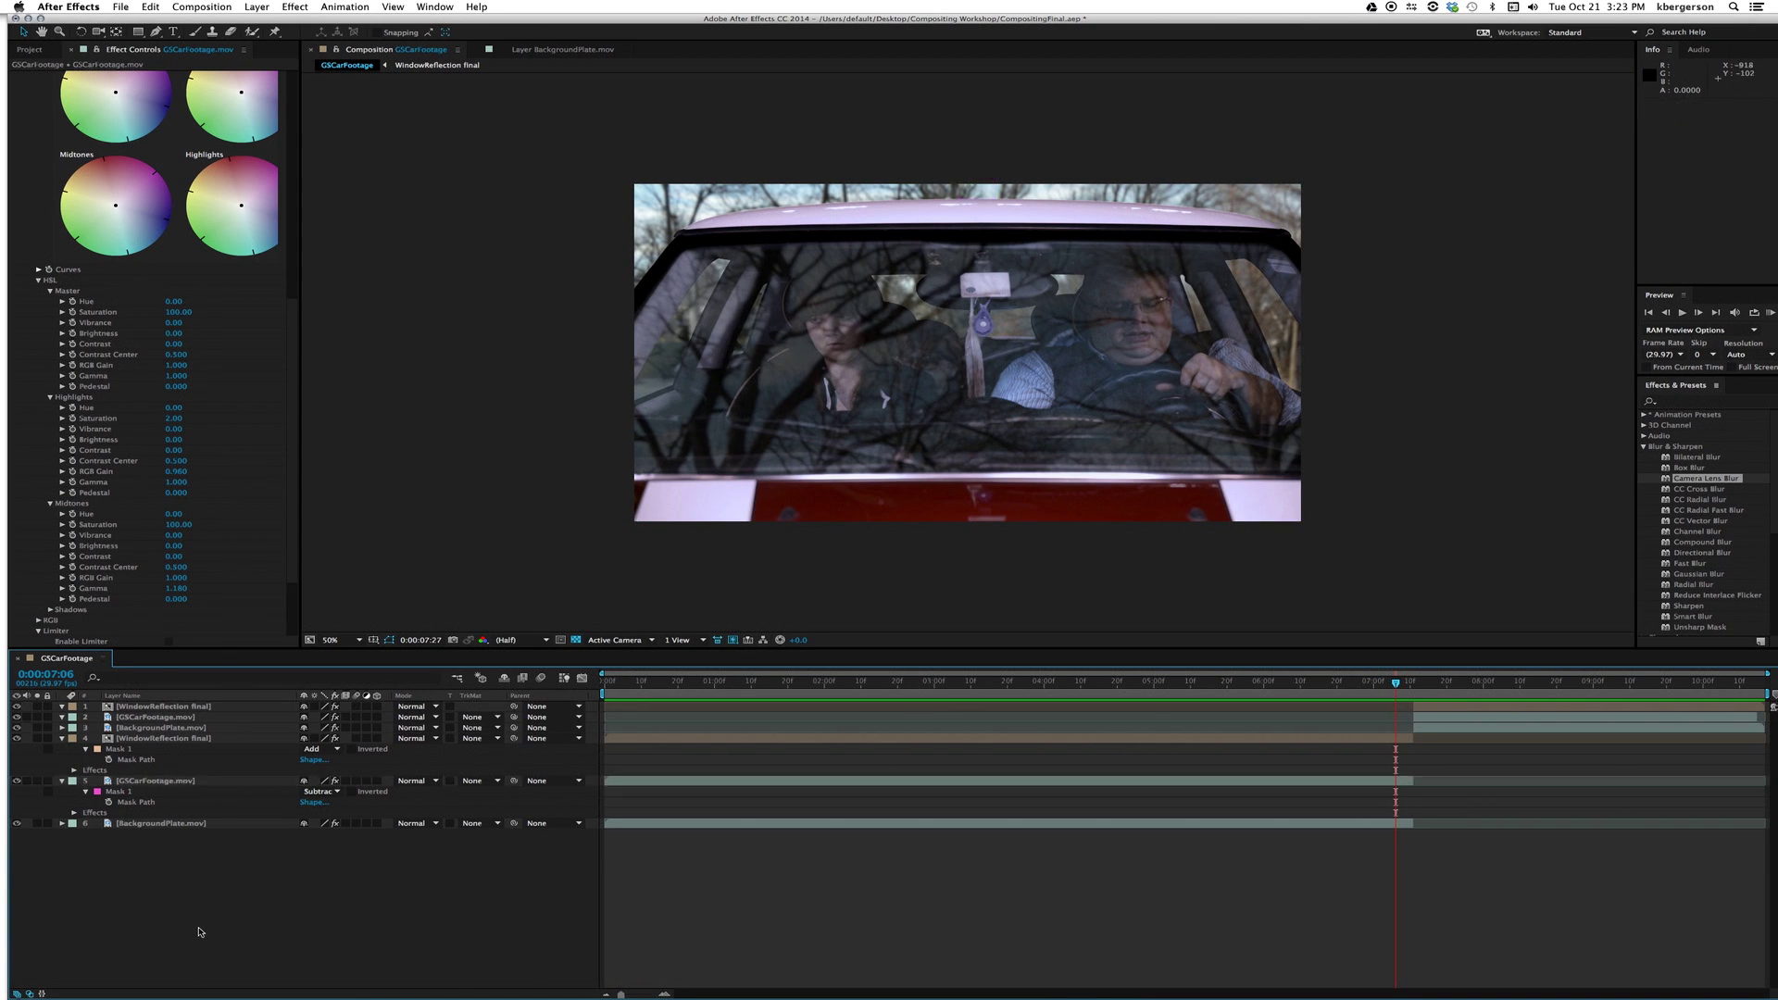
# Add a new adjustment layer from Layer > New and name it Vignette.
pyautogui.click(257, 8)
pyautogui.moveTo(389, 21)
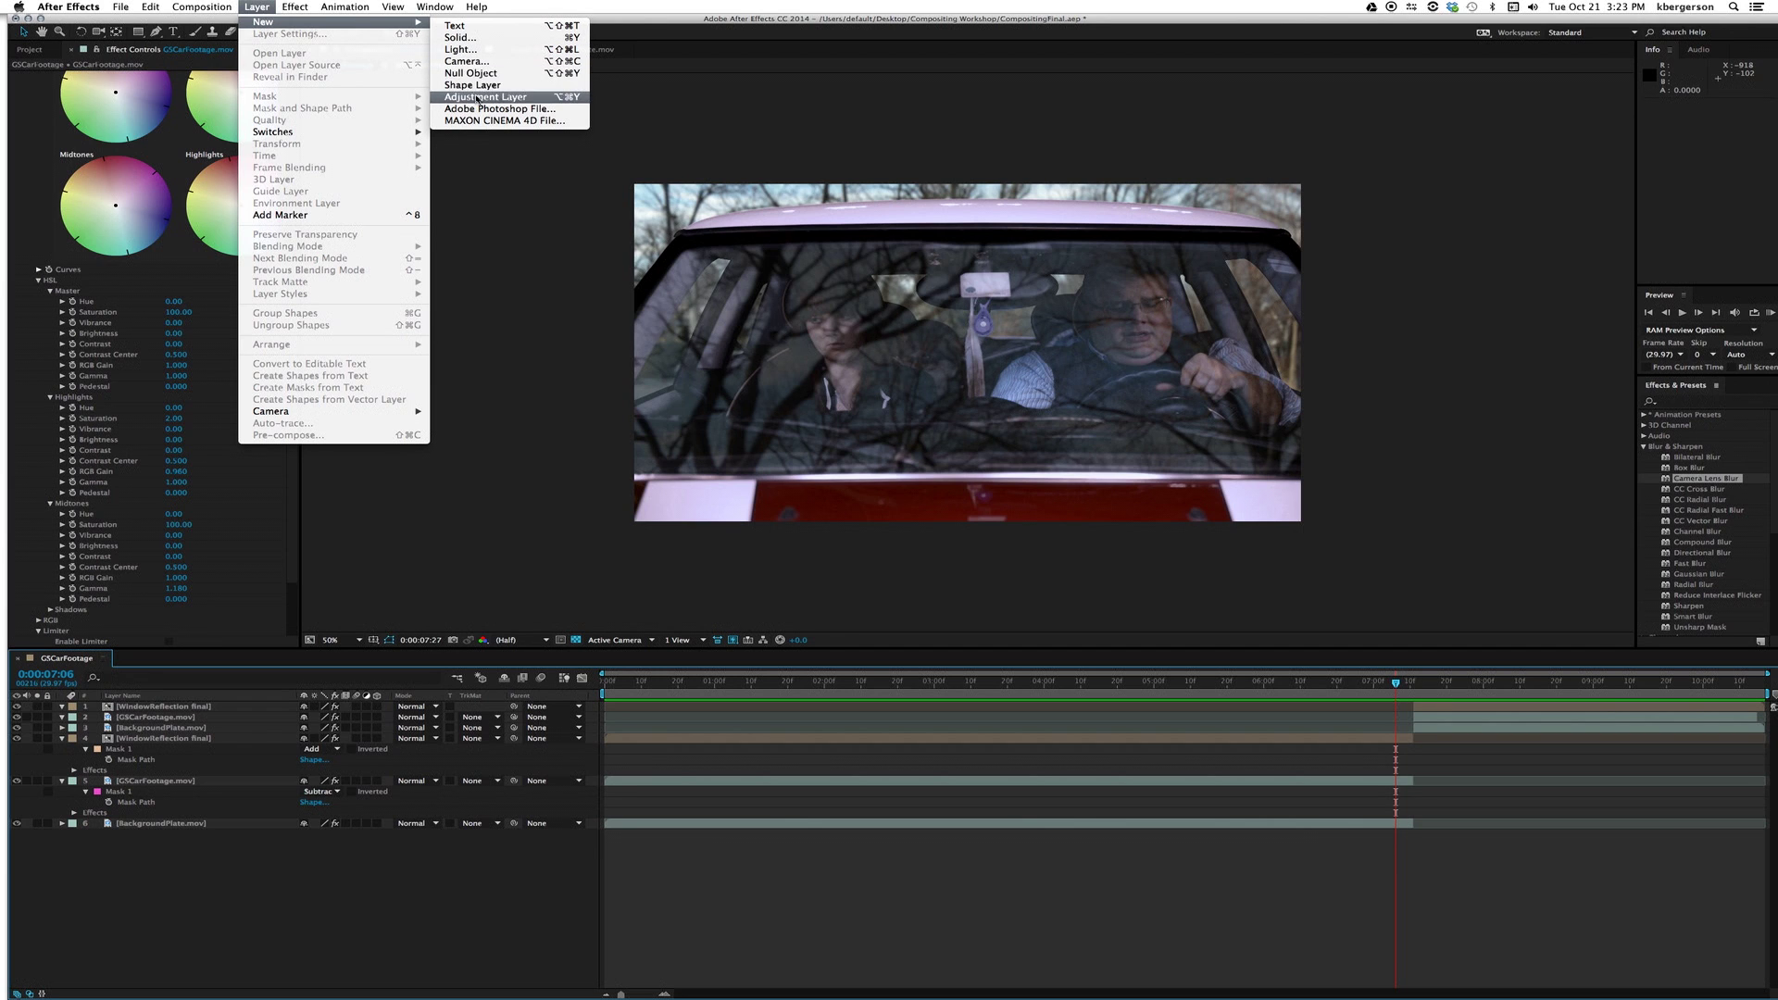
pyautogui.click(478, 98)
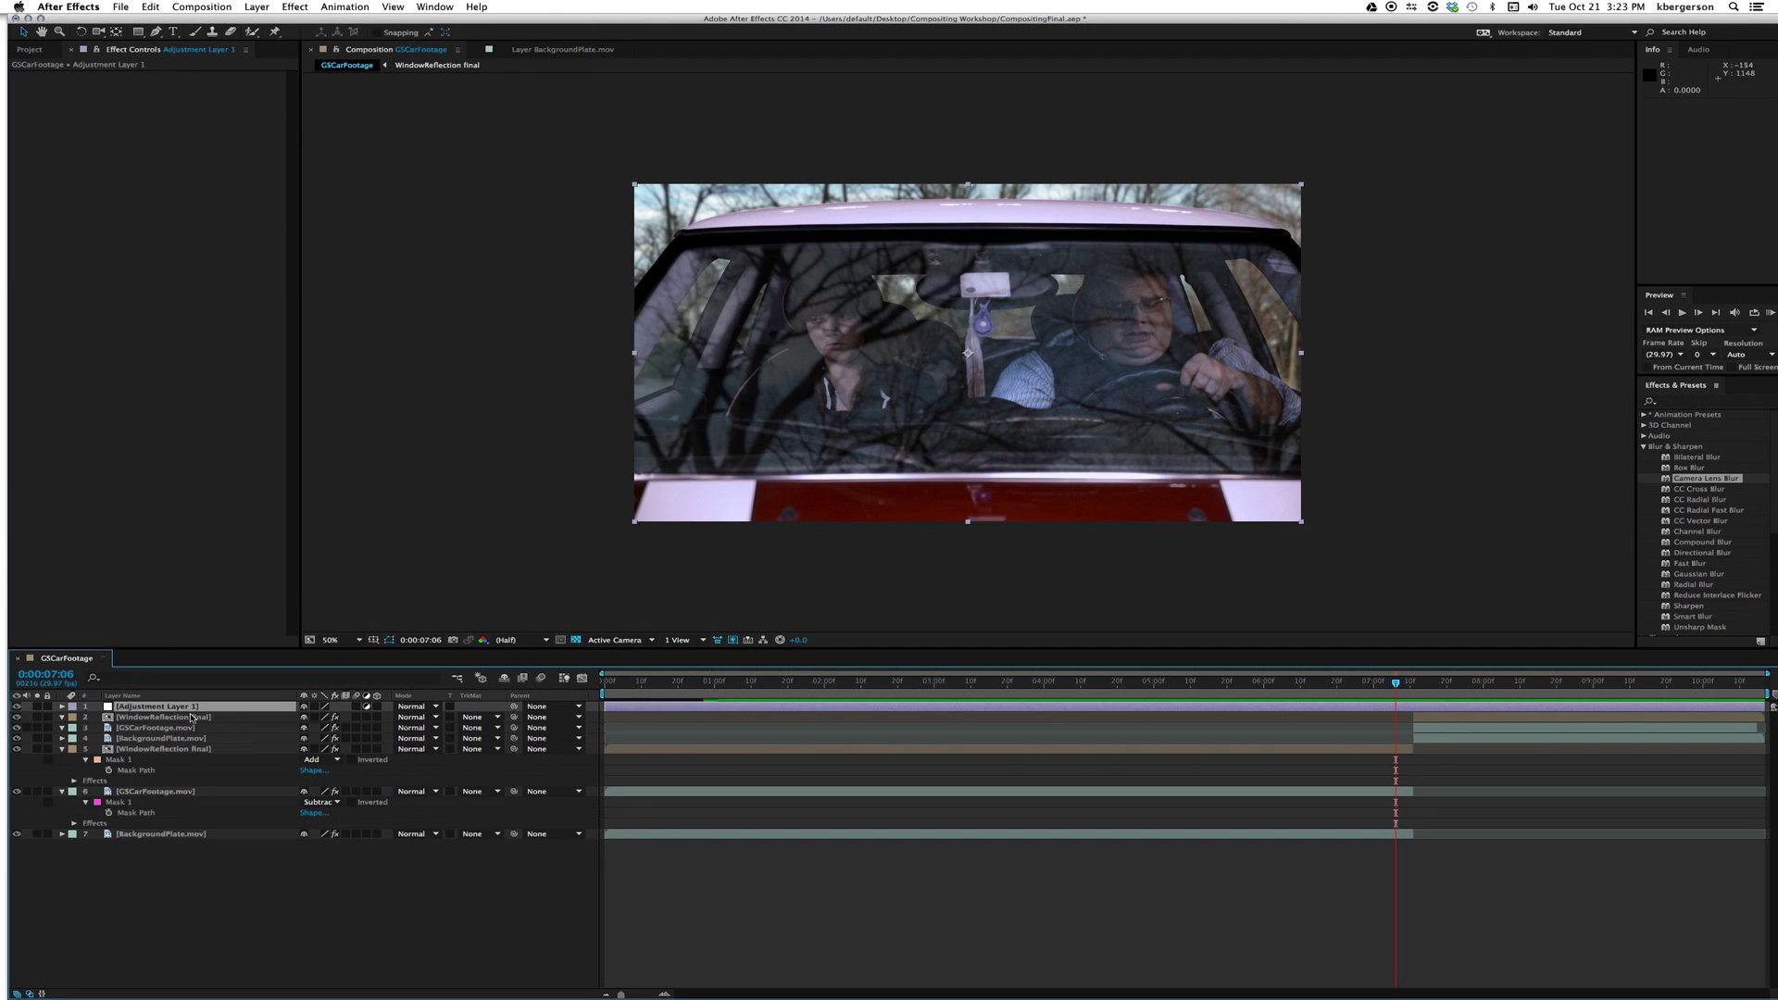
pyautogui.press('Return')
pyautogui.write('Vi')
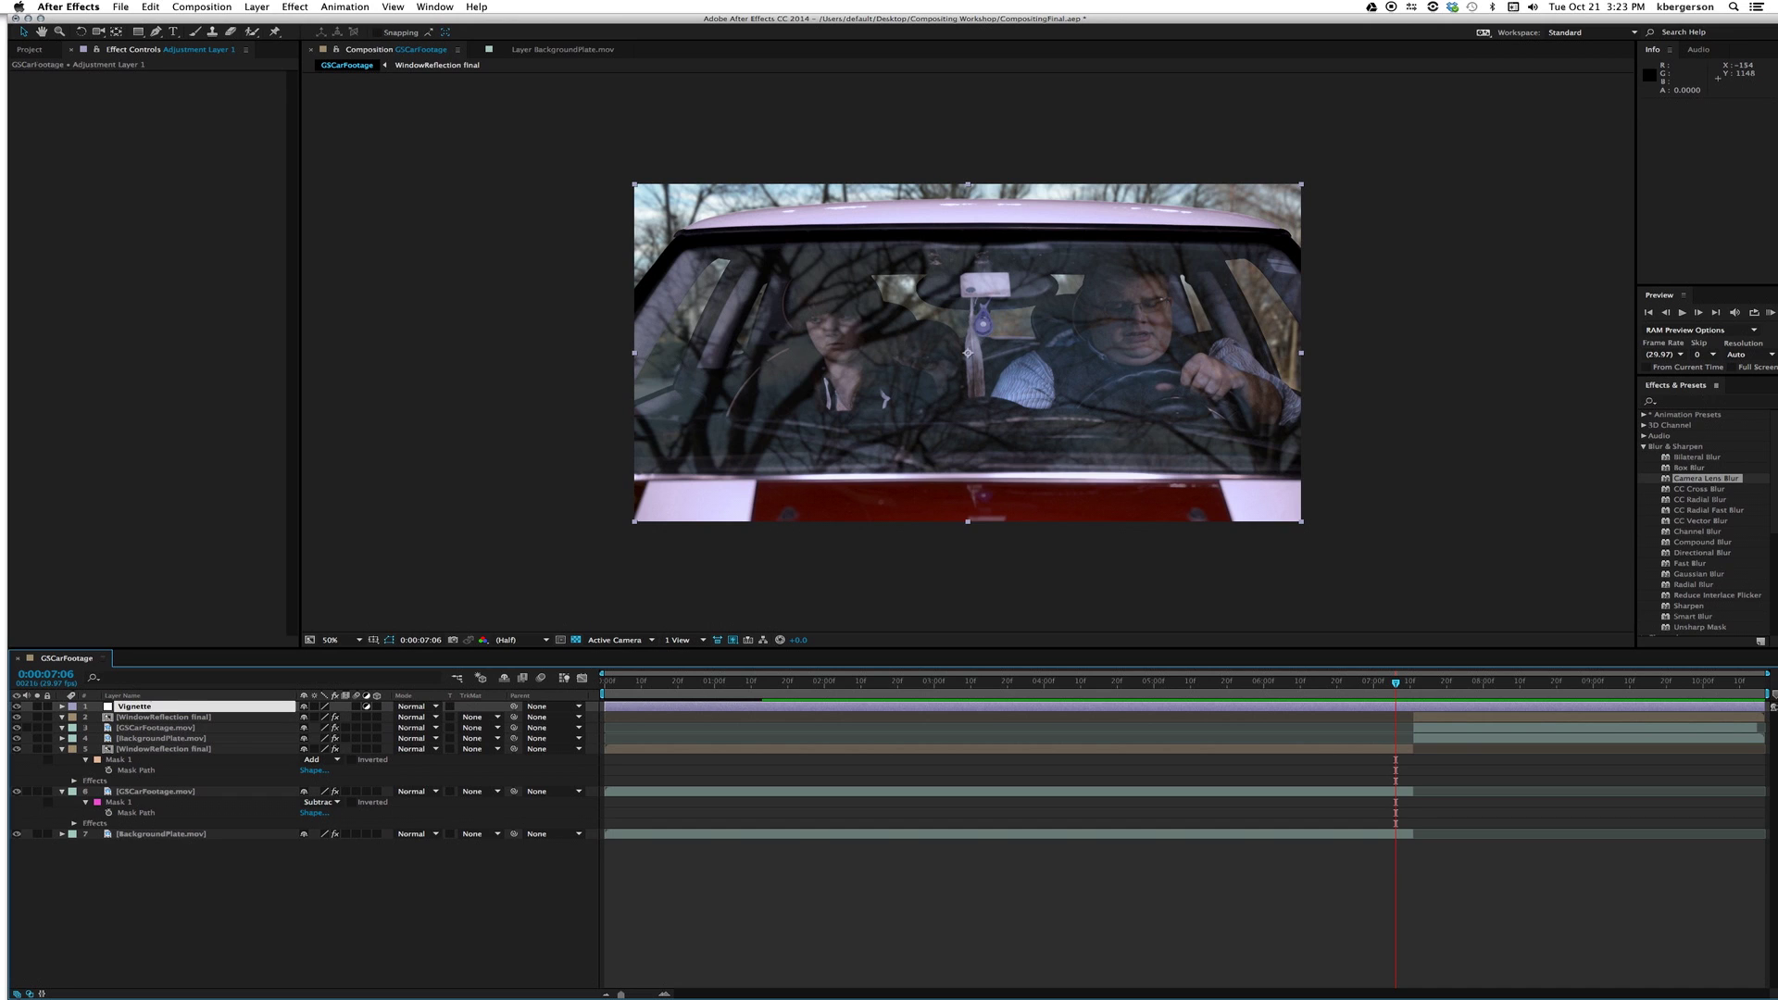
pyautogui.write('gnette')
pyautogui.press('Return')
# Fit an elliptical mask to the Vignette layer with the Ellipse Tool.
pyautogui.click(137, 33)
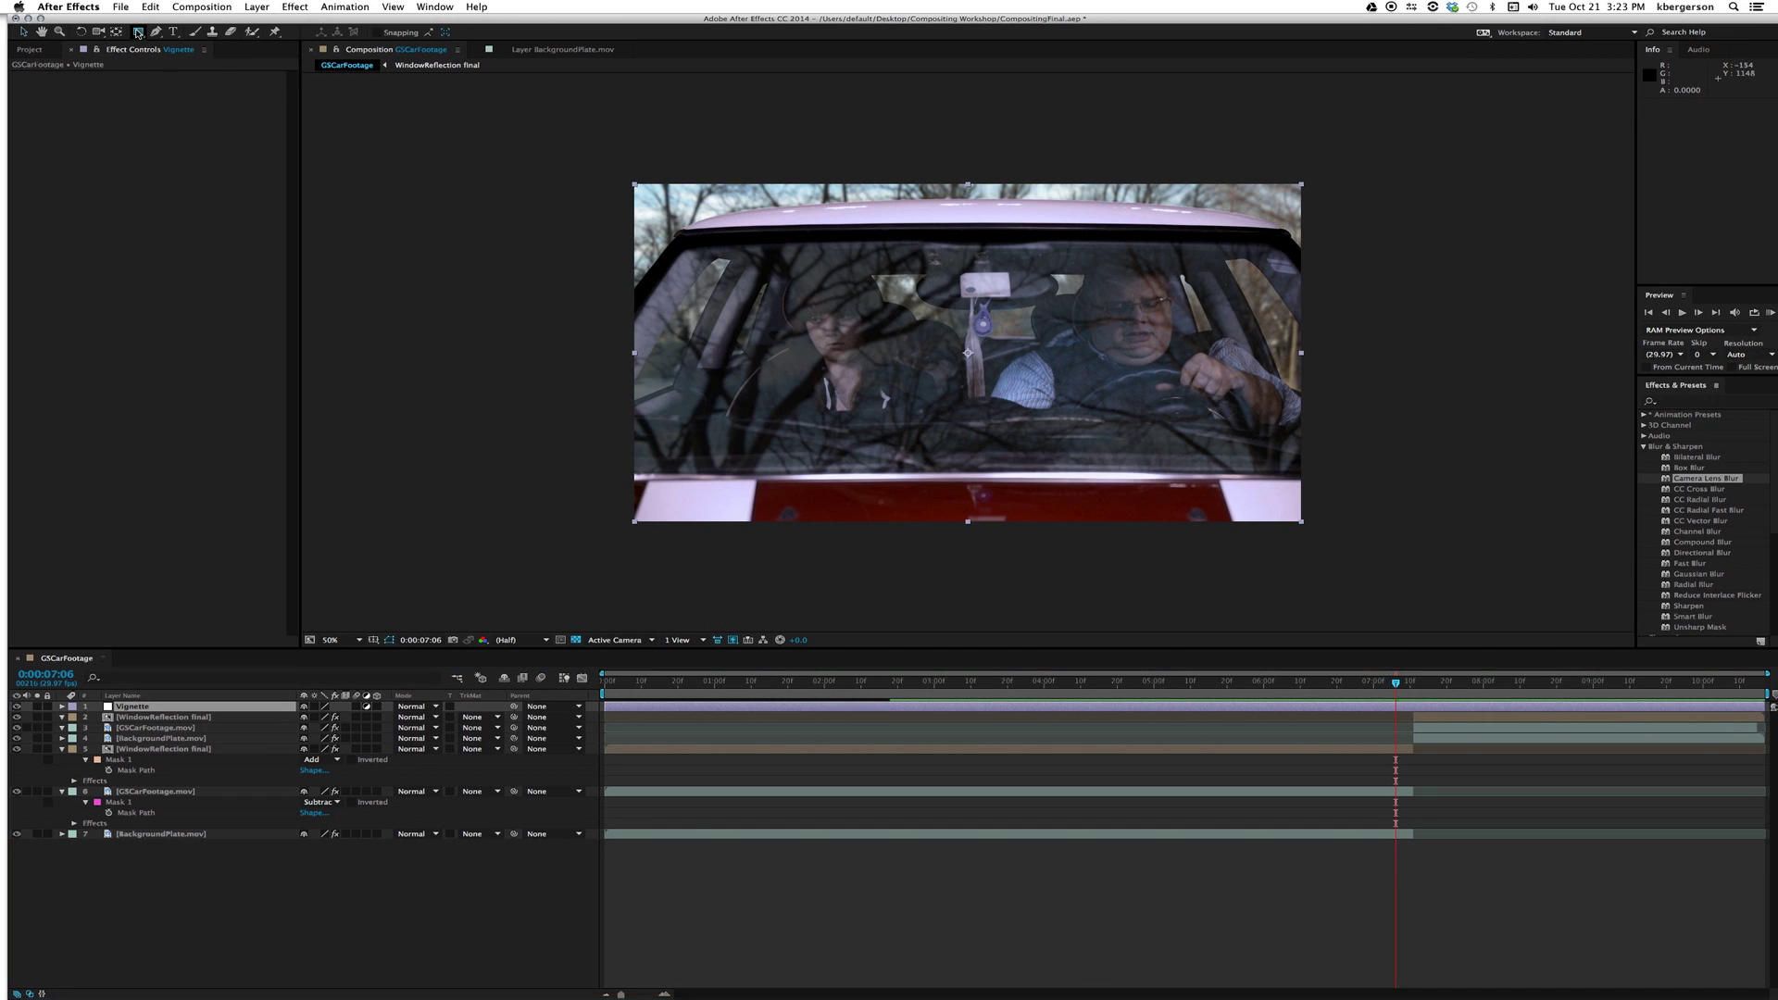
pyautogui.moveTo(137, 33); pyautogui.dragTo(168, 63)
pyautogui.click(135, 707)
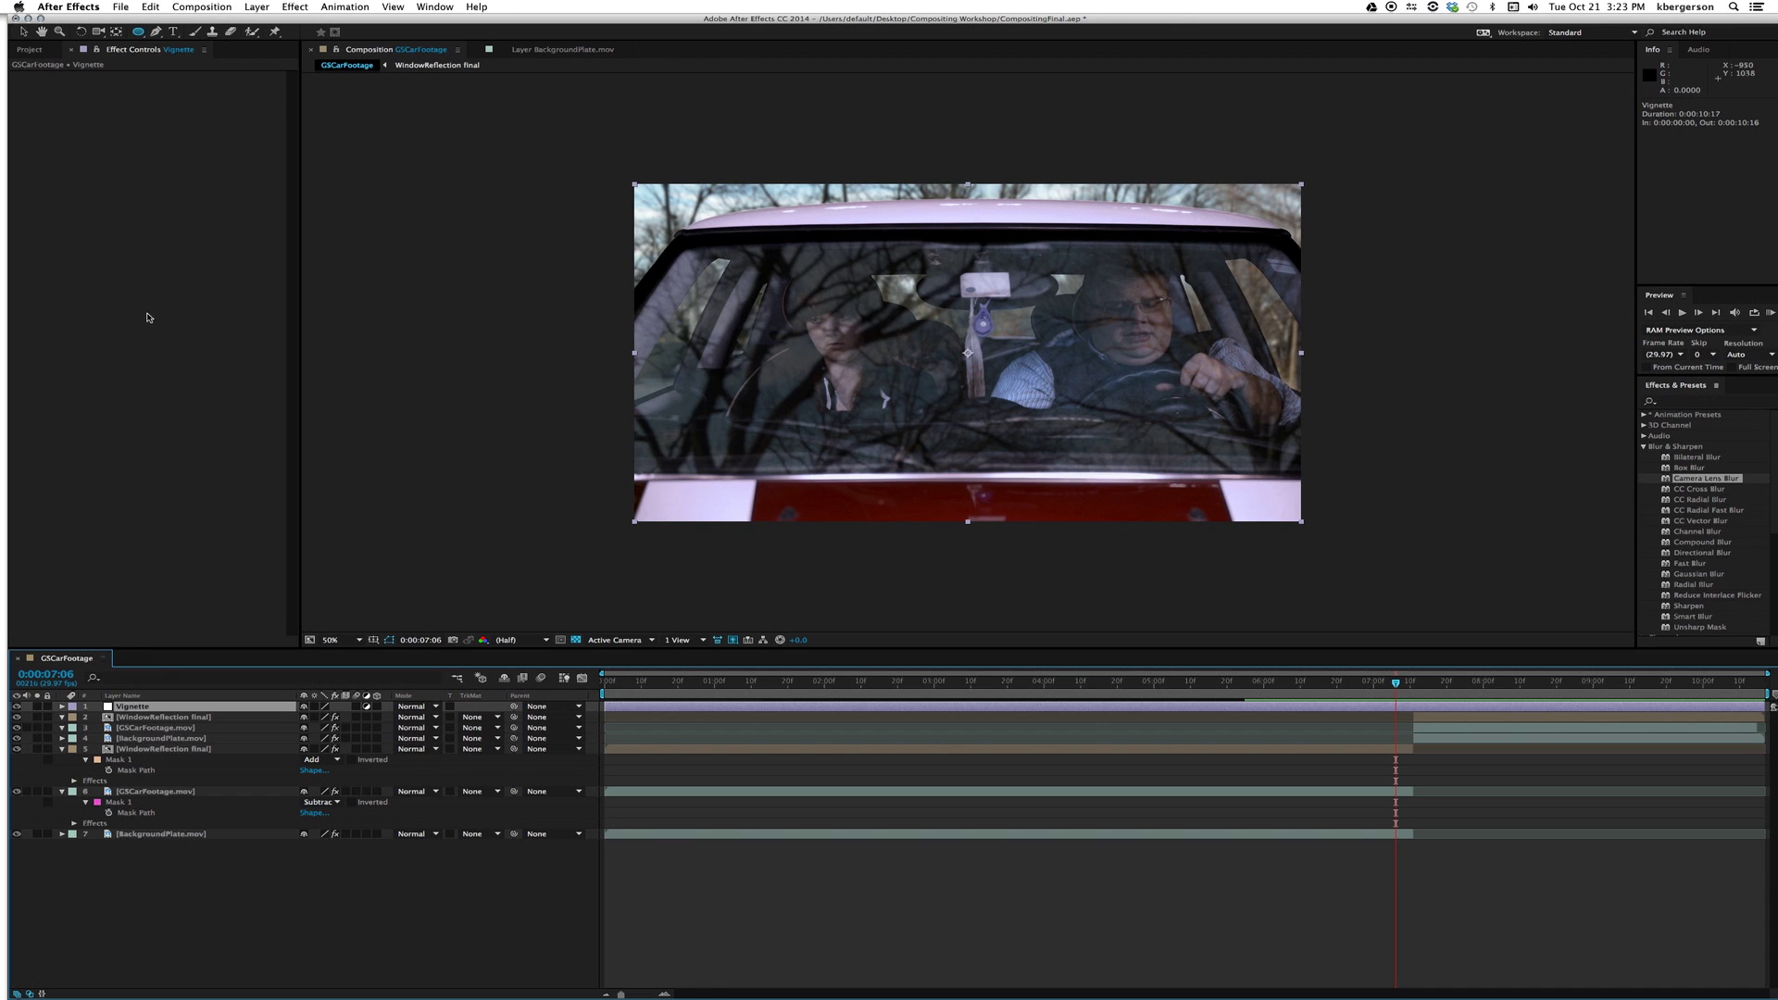
pyautogui.click(139, 35)
pyautogui.doubleClick(139, 35)
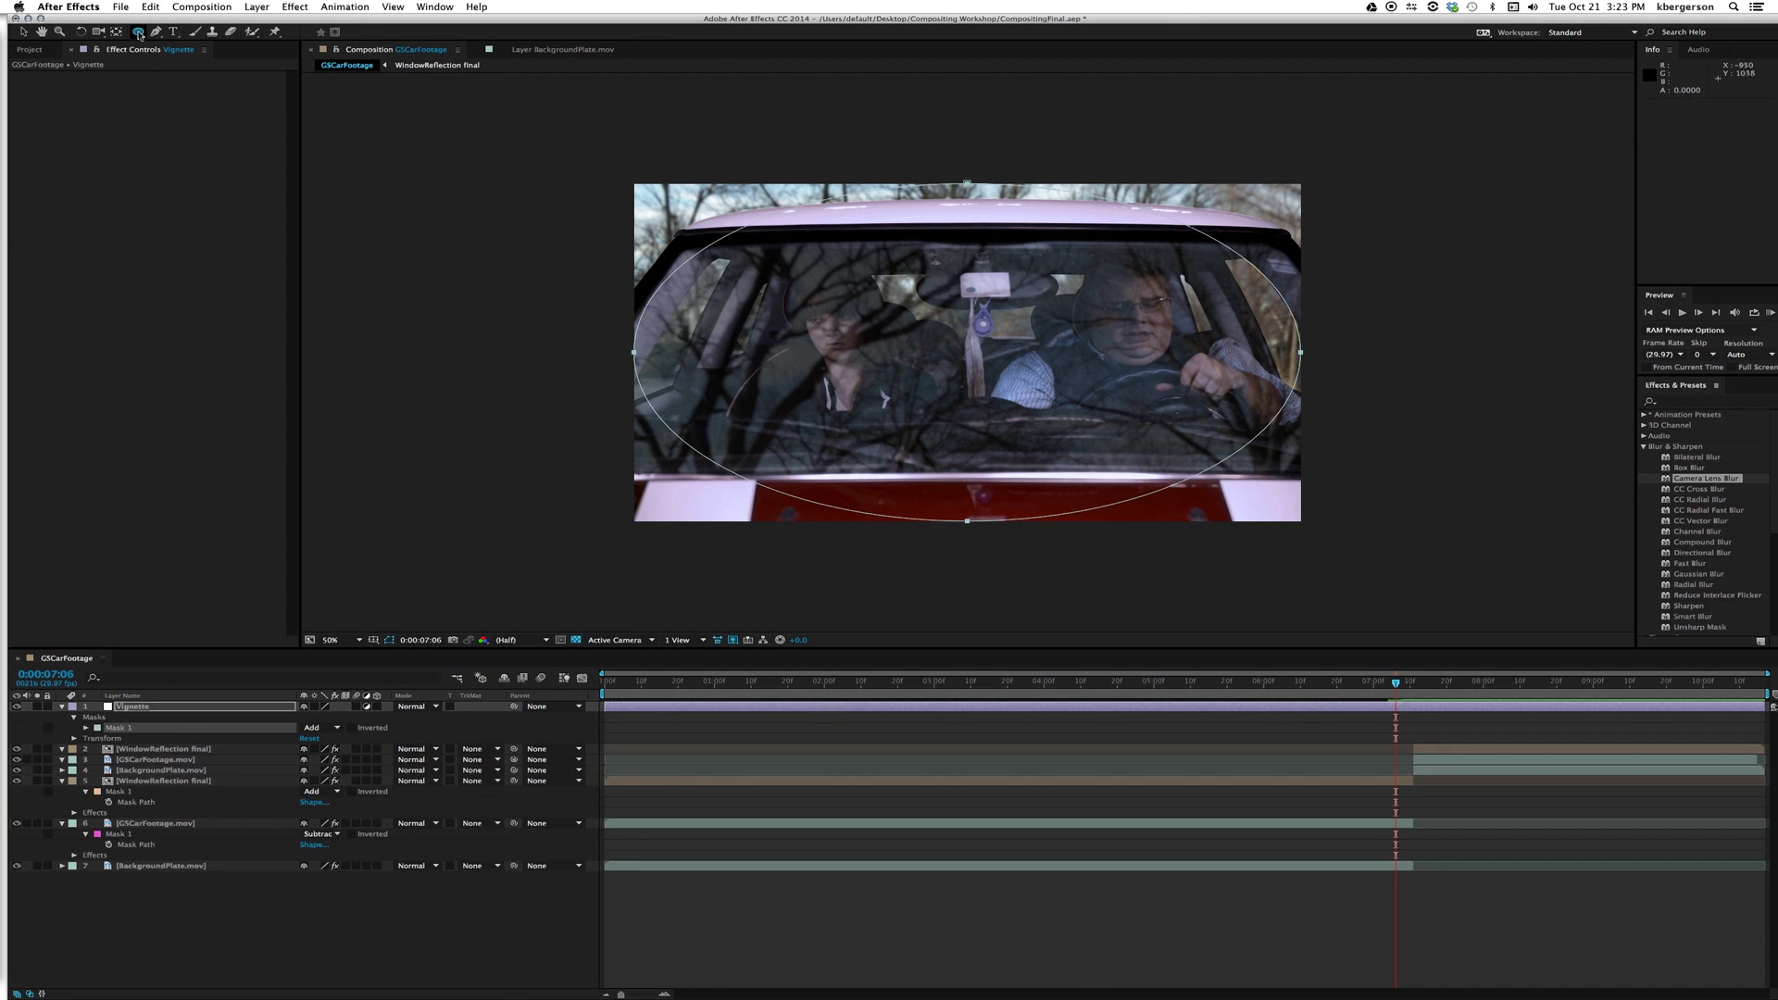
# Pull the mask's top, left, bottom and right points inward into a flatter oval.
pyautogui.click(972, 183)
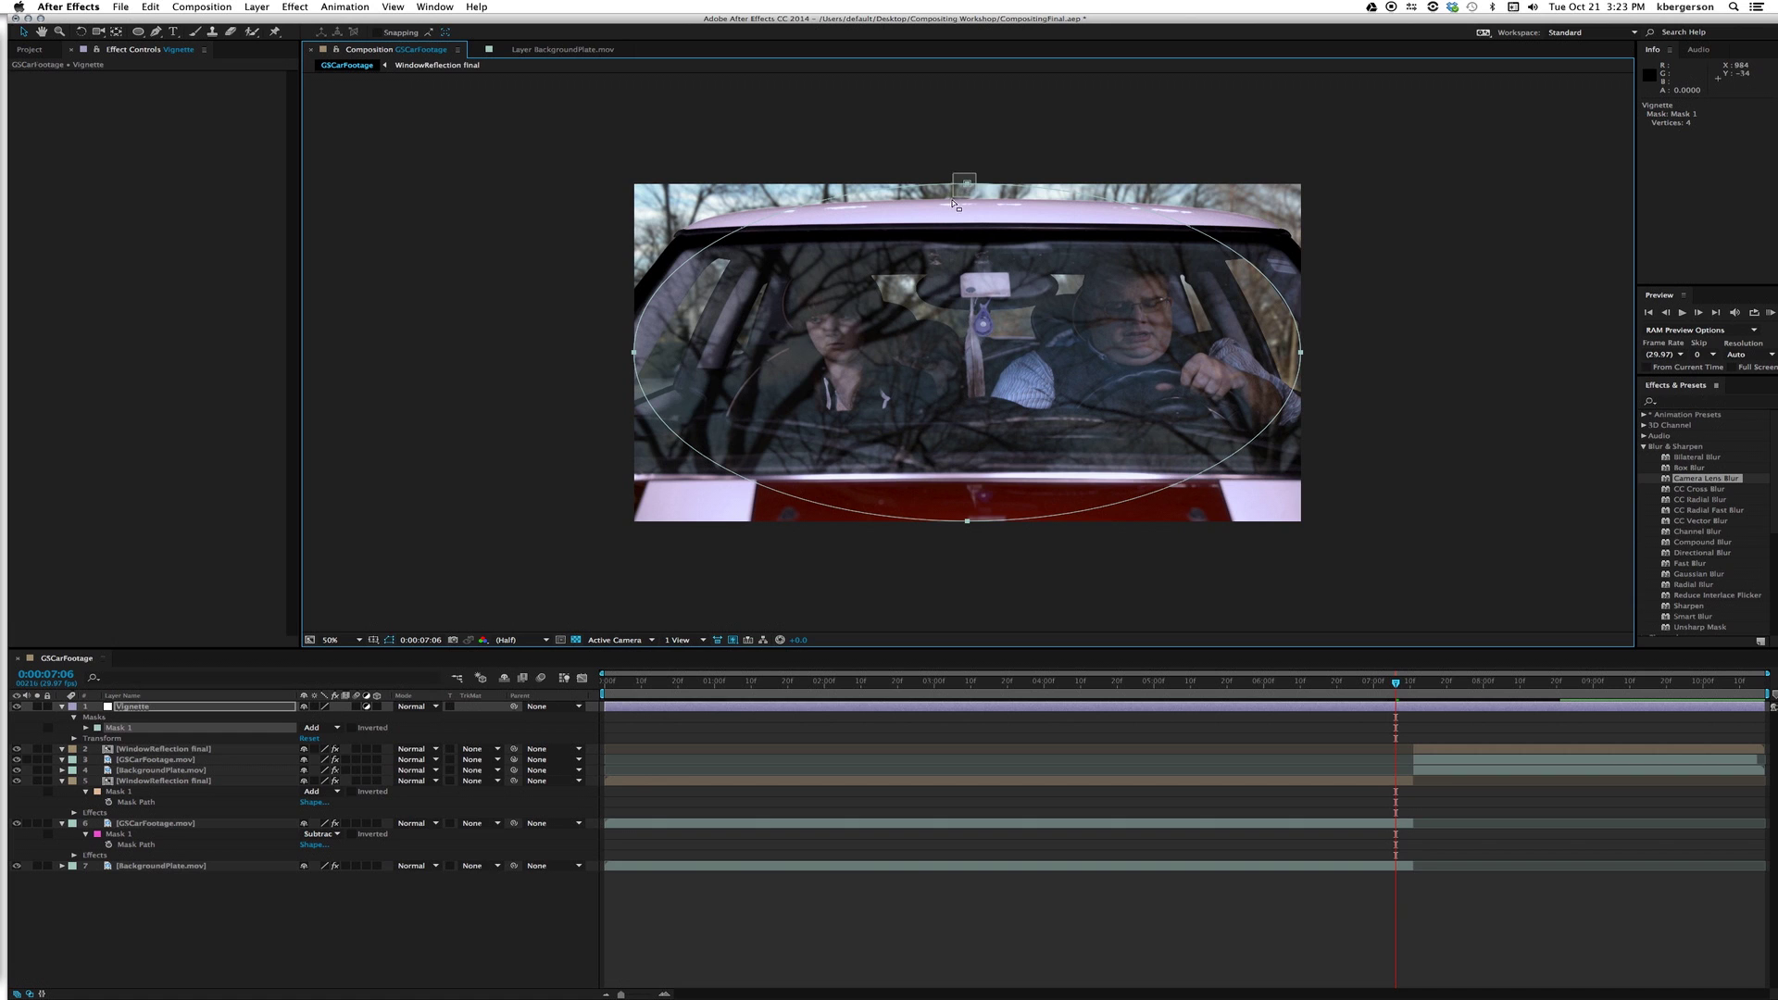
pyautogui.click(968, 184)
pyautogui.moveTo(968, 184); pyautogui.dragTo(878, 268)
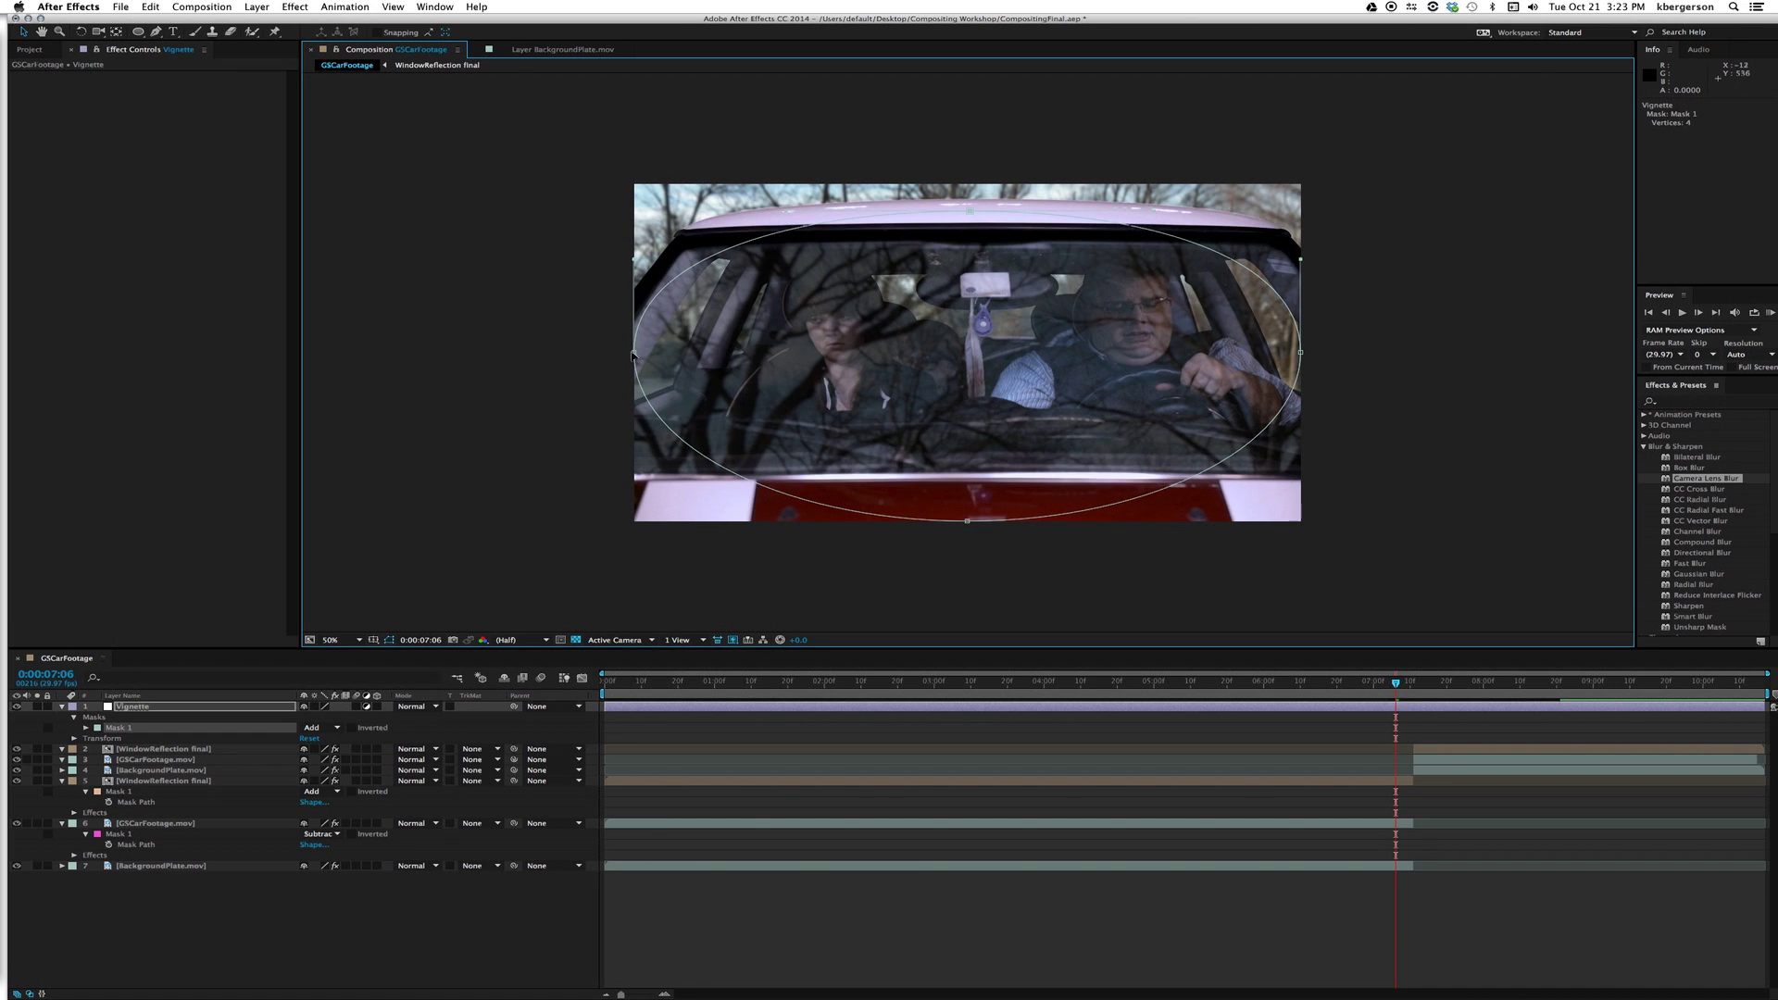
pyautogui.moveTo(634, 352); pyautogui.dragTo(684, 341)
pyautogui.click(970, 511)
pyautogui.moveTo(971, 505); pyautogui.dragTo(978, 471)
pyautogui.moveTo(1302, 353); pyautogui.dragTo(1281, 353)
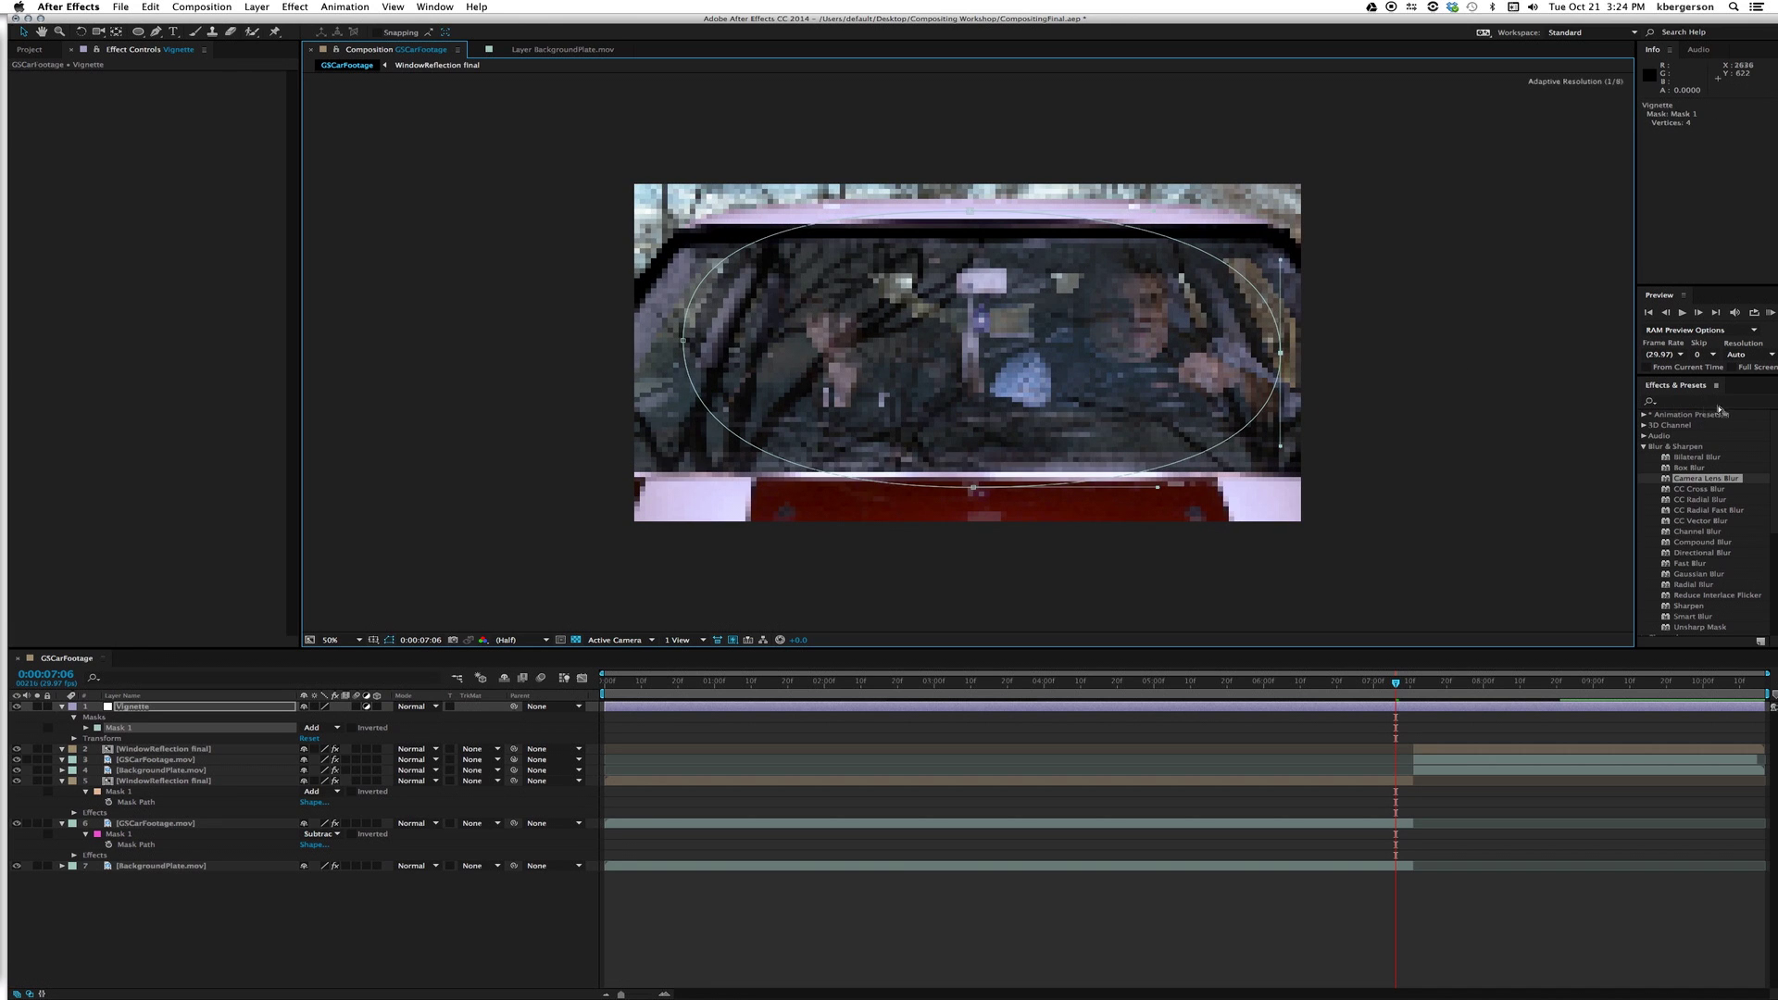
# Apply Levels from Color Correction to the Vignette layer and lower its gamma to about 0.76.
pyautogui.click(1645, 447)
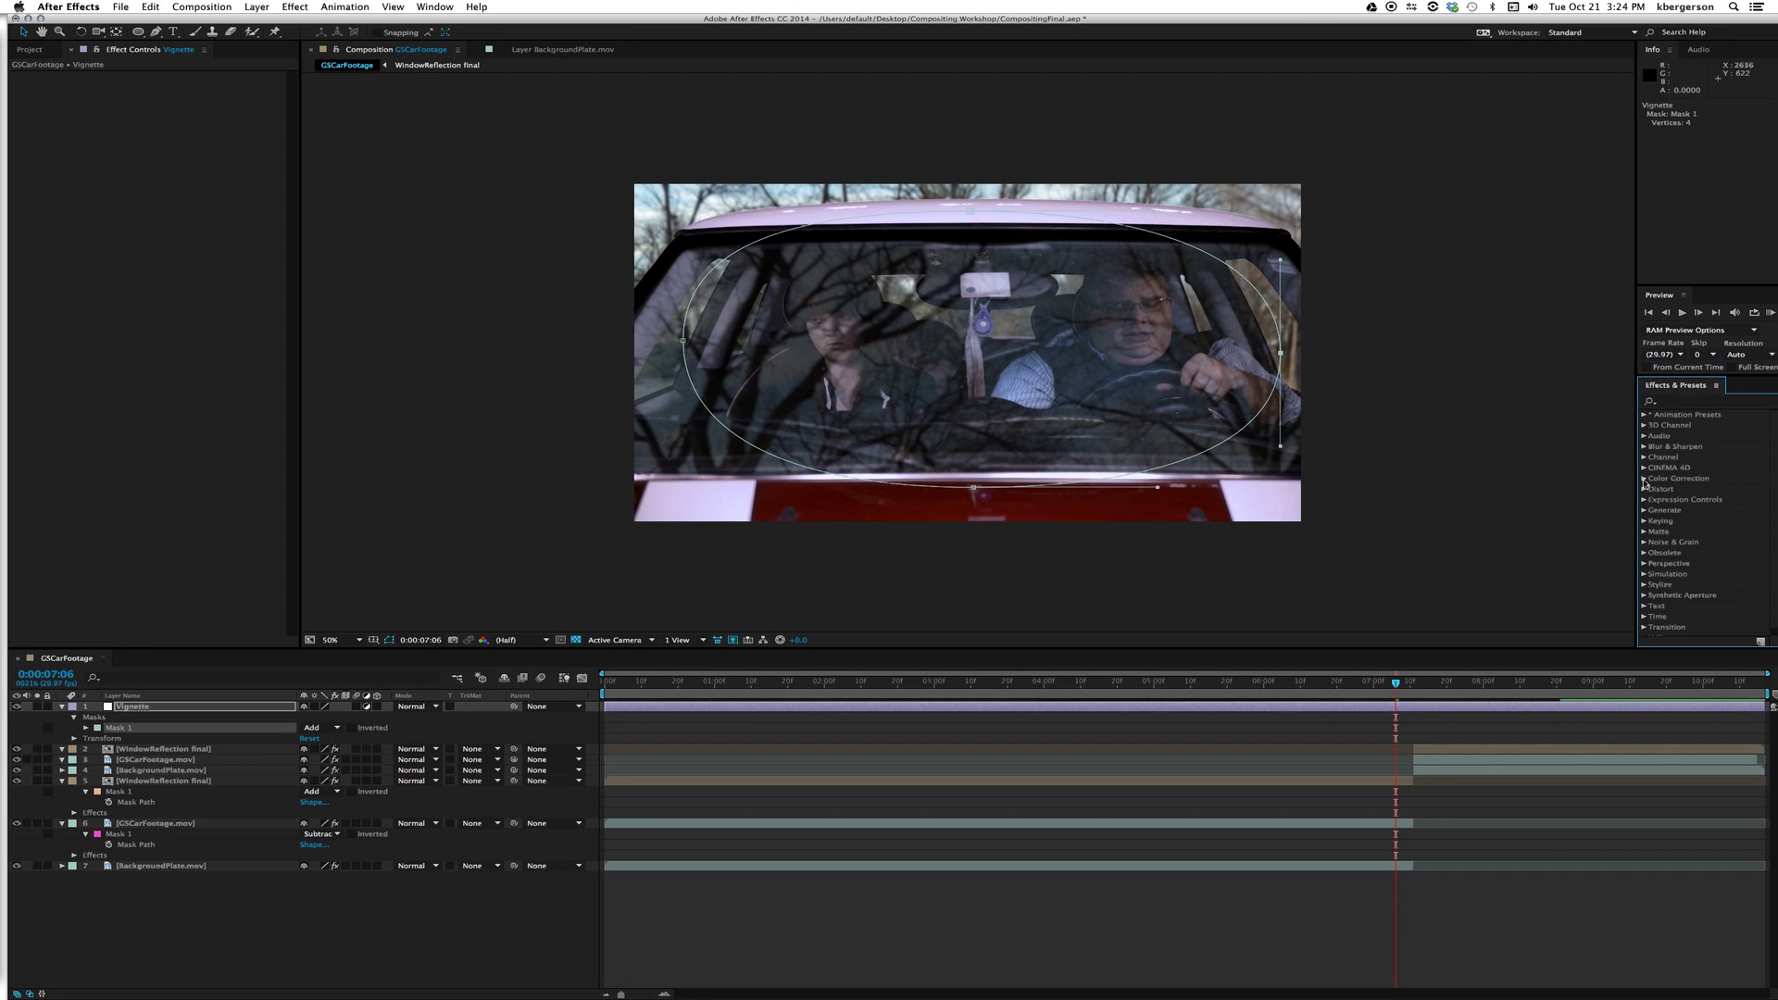
pyautogui.click(1645, 479)
pyautogui.scroll(-2, 1685, 494)
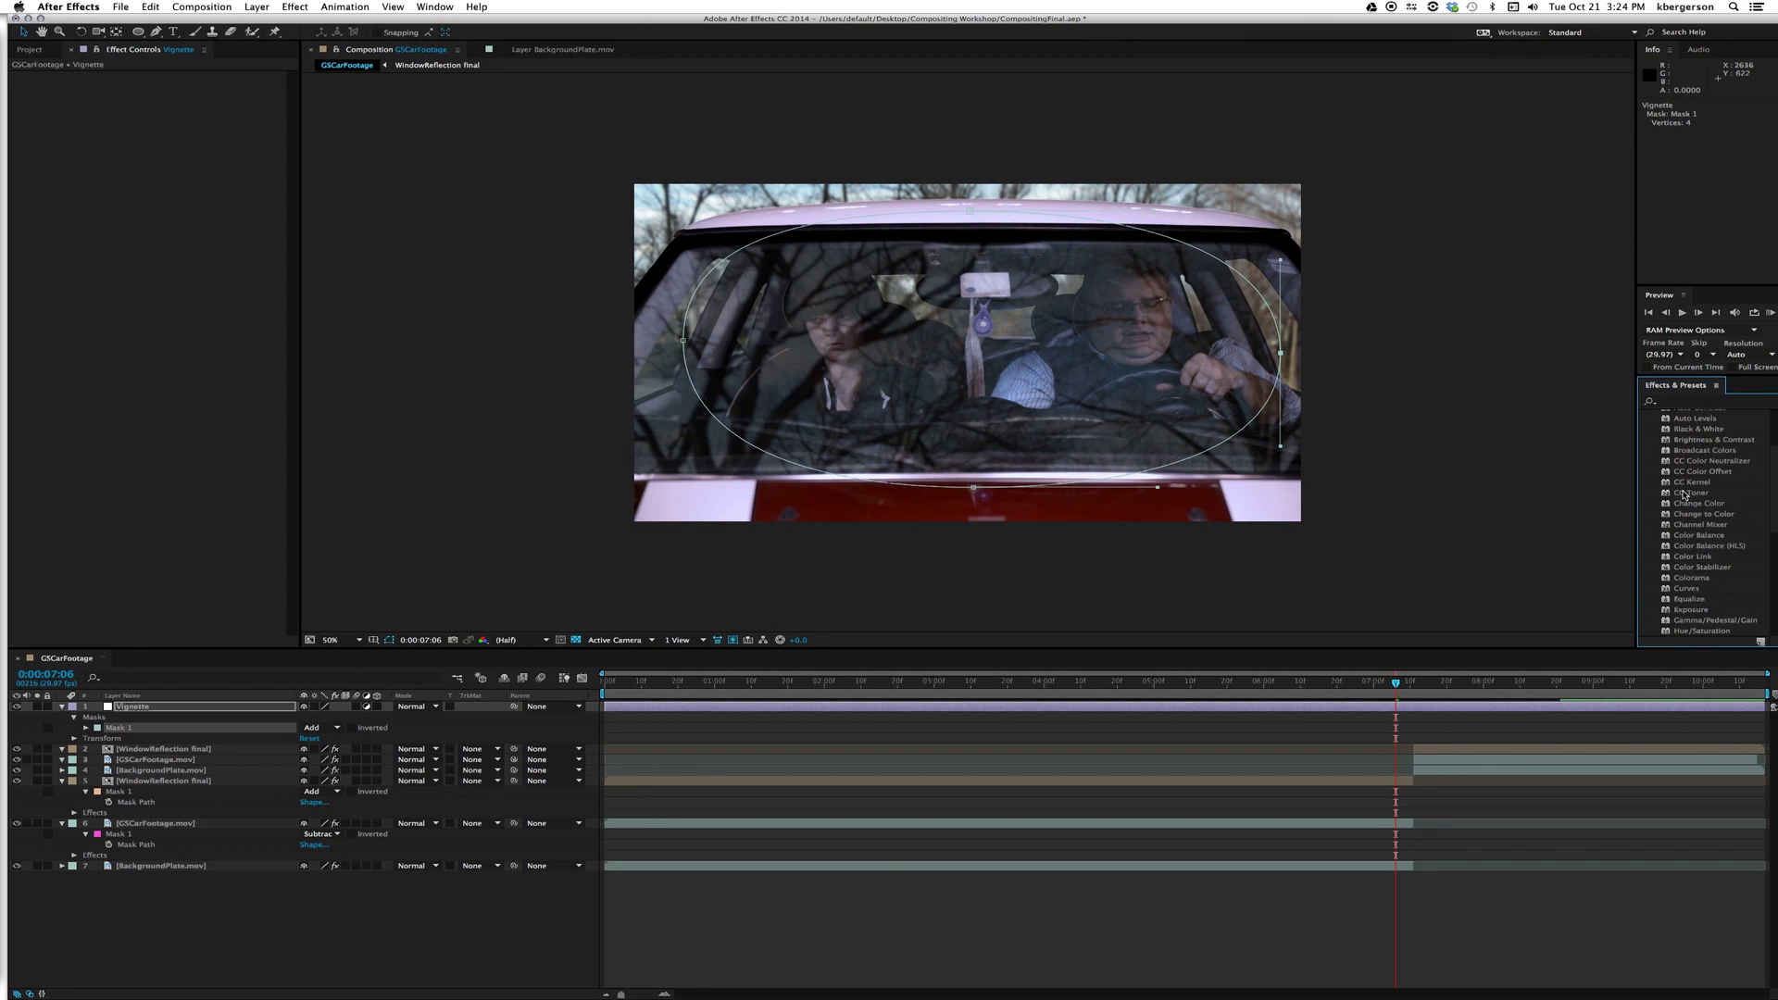
pyautogui.scroll(-3, 1684, 493)
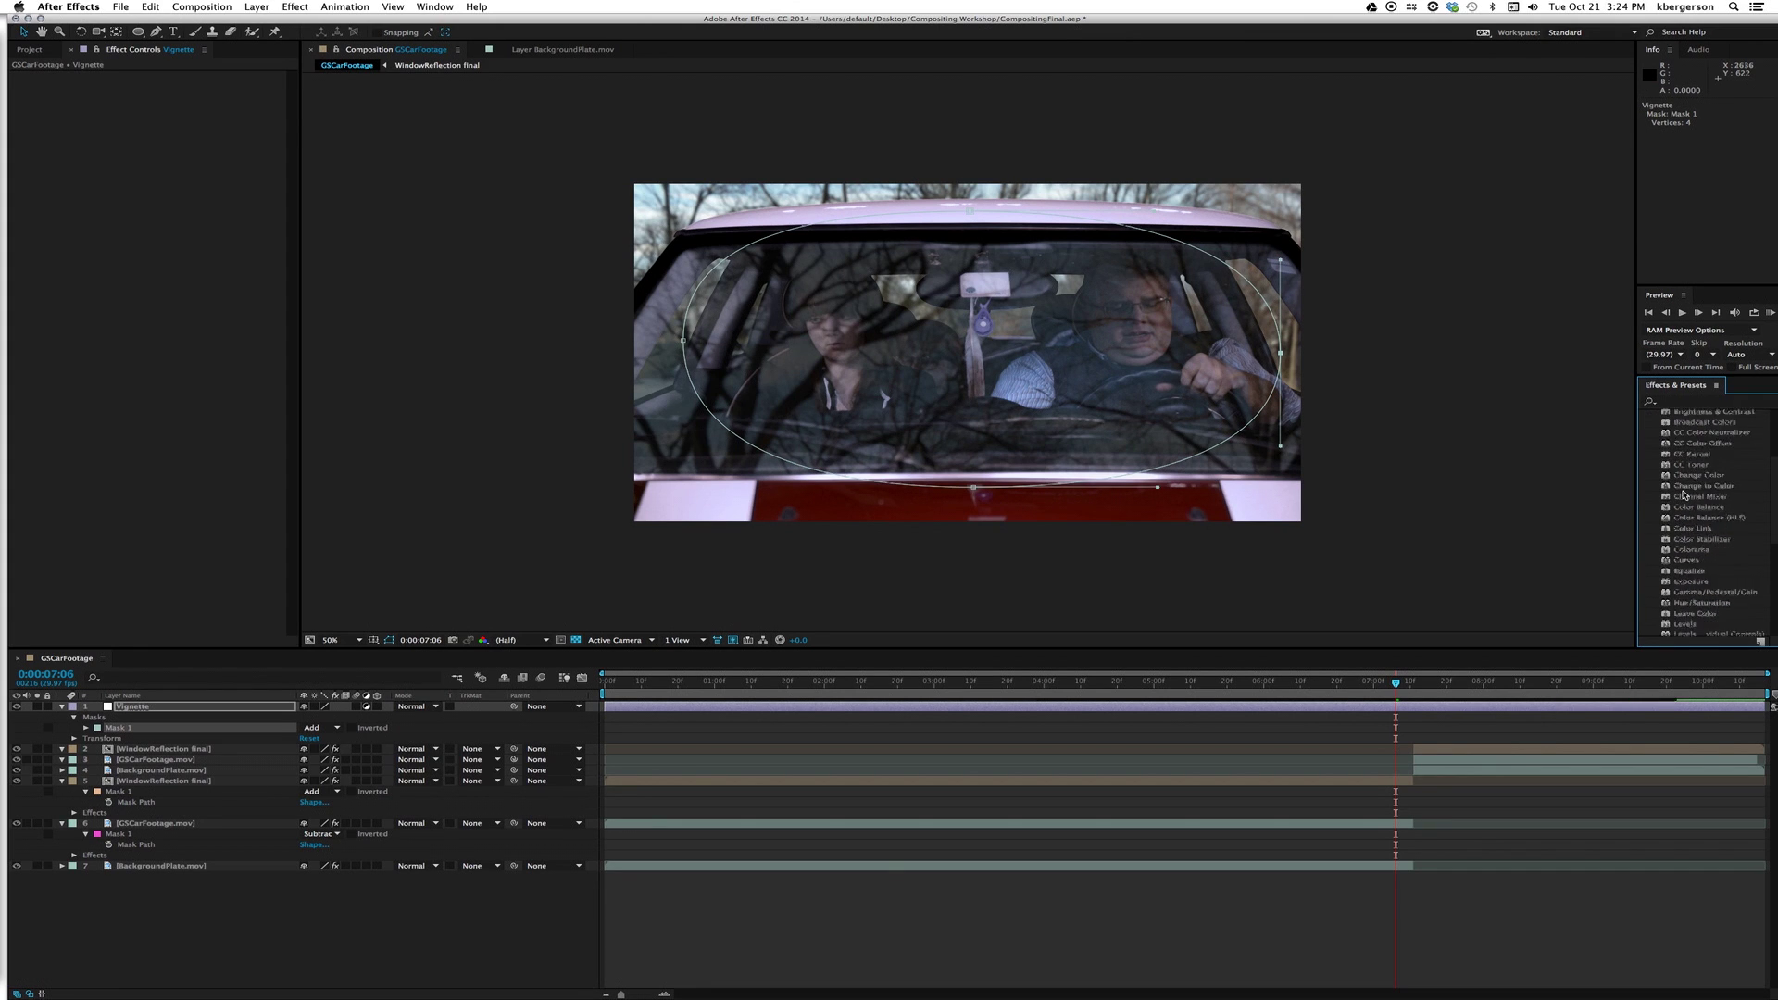
pyautogui.moveTo(1667, 597); pyautogui.dragTo(219, 709)
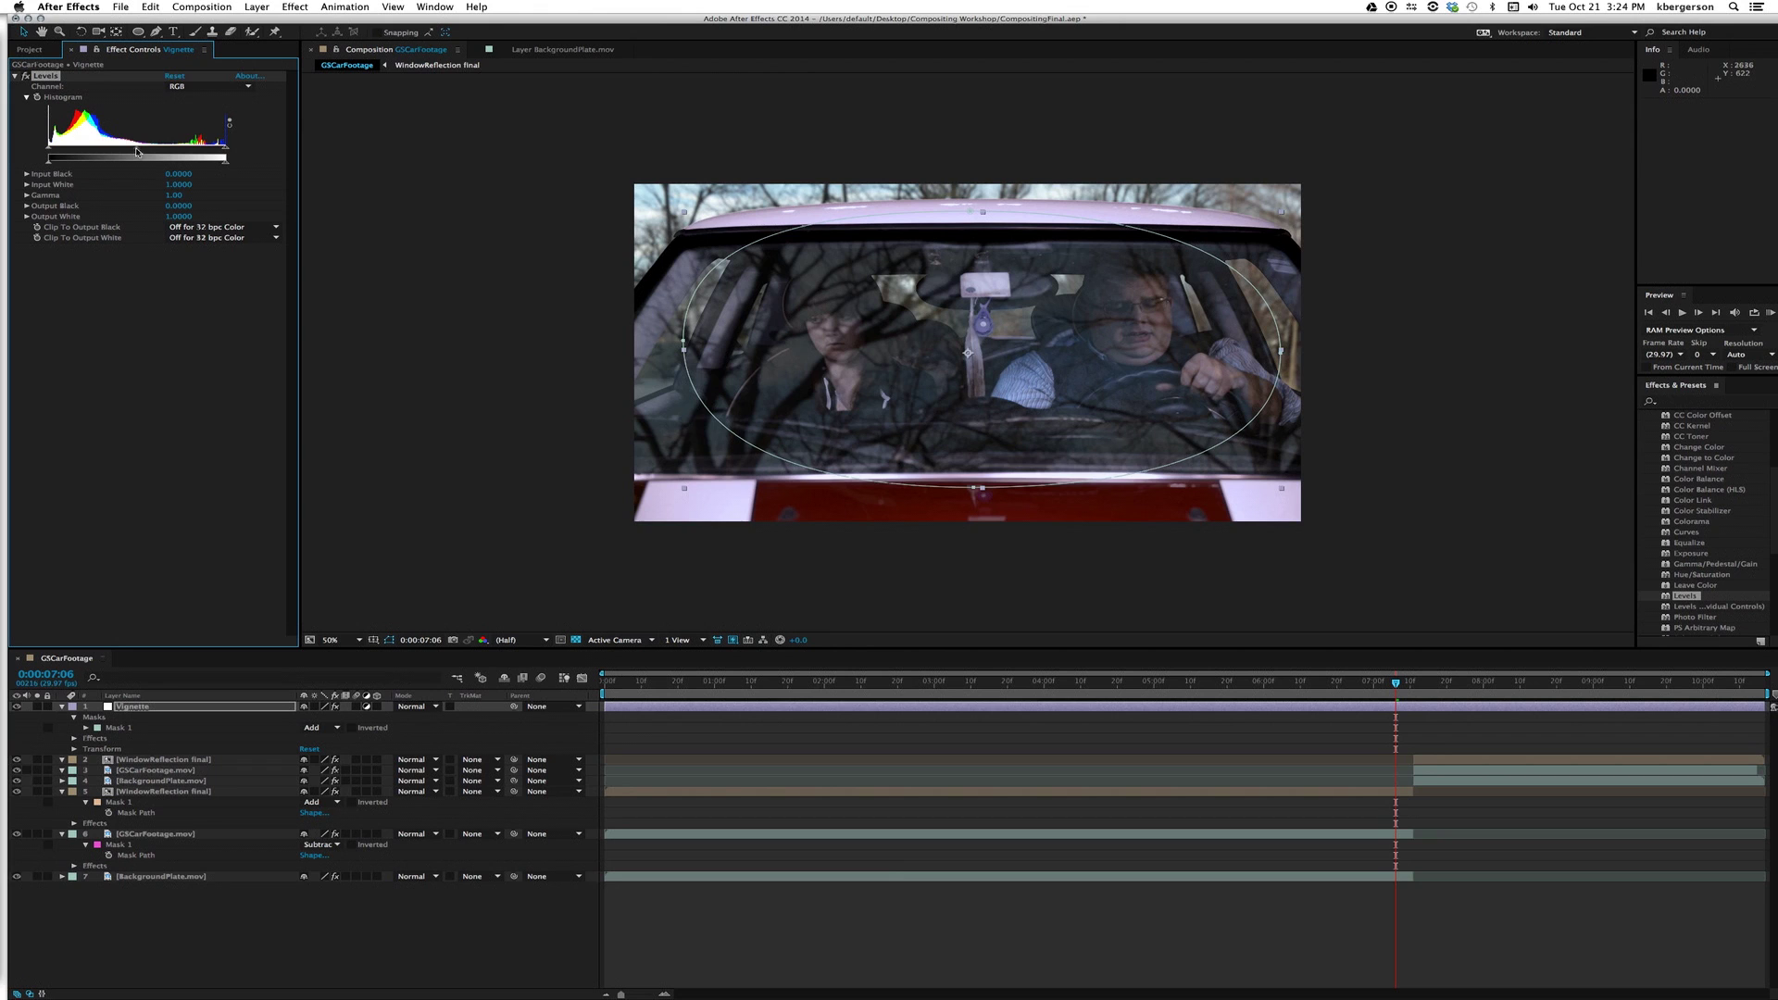
pyautogui.moveTo(136, 151); pyautogui.dragTo(154, 152)
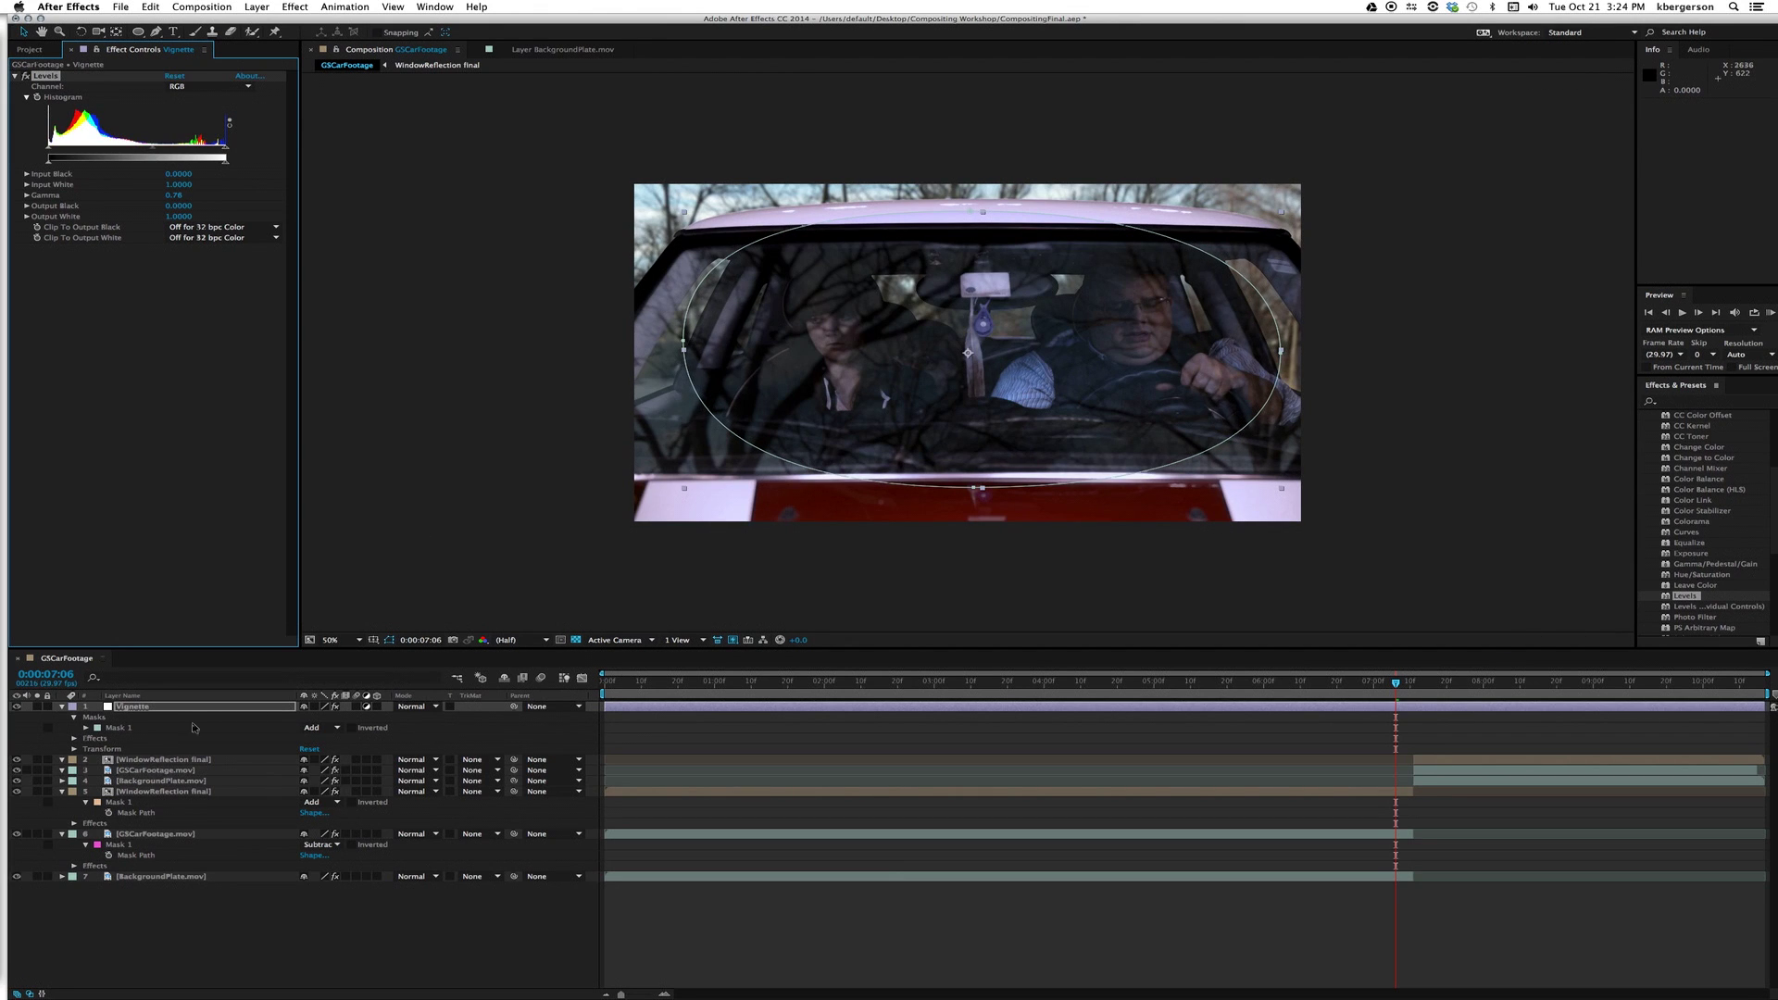
# Set the Vignette layer's Mask 1 to Subtract with a 150-pixel feather.
pyautogui.click(337, 730)
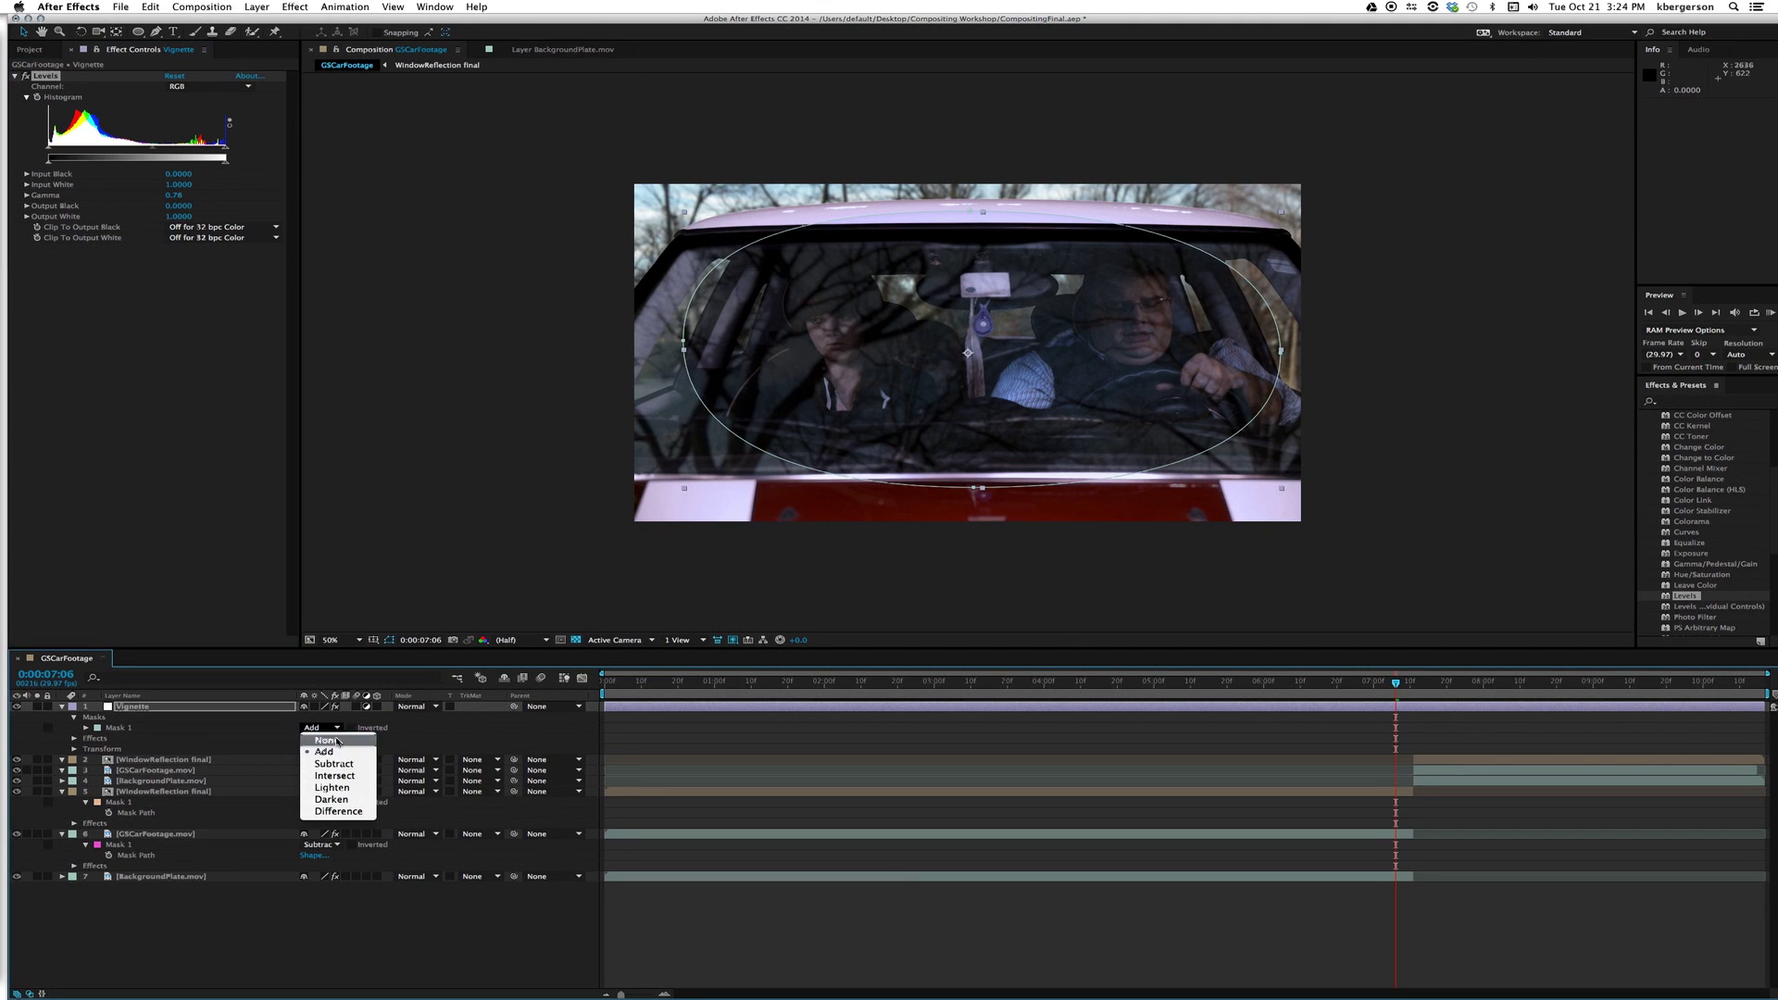
pyautogui.click(338, 769)
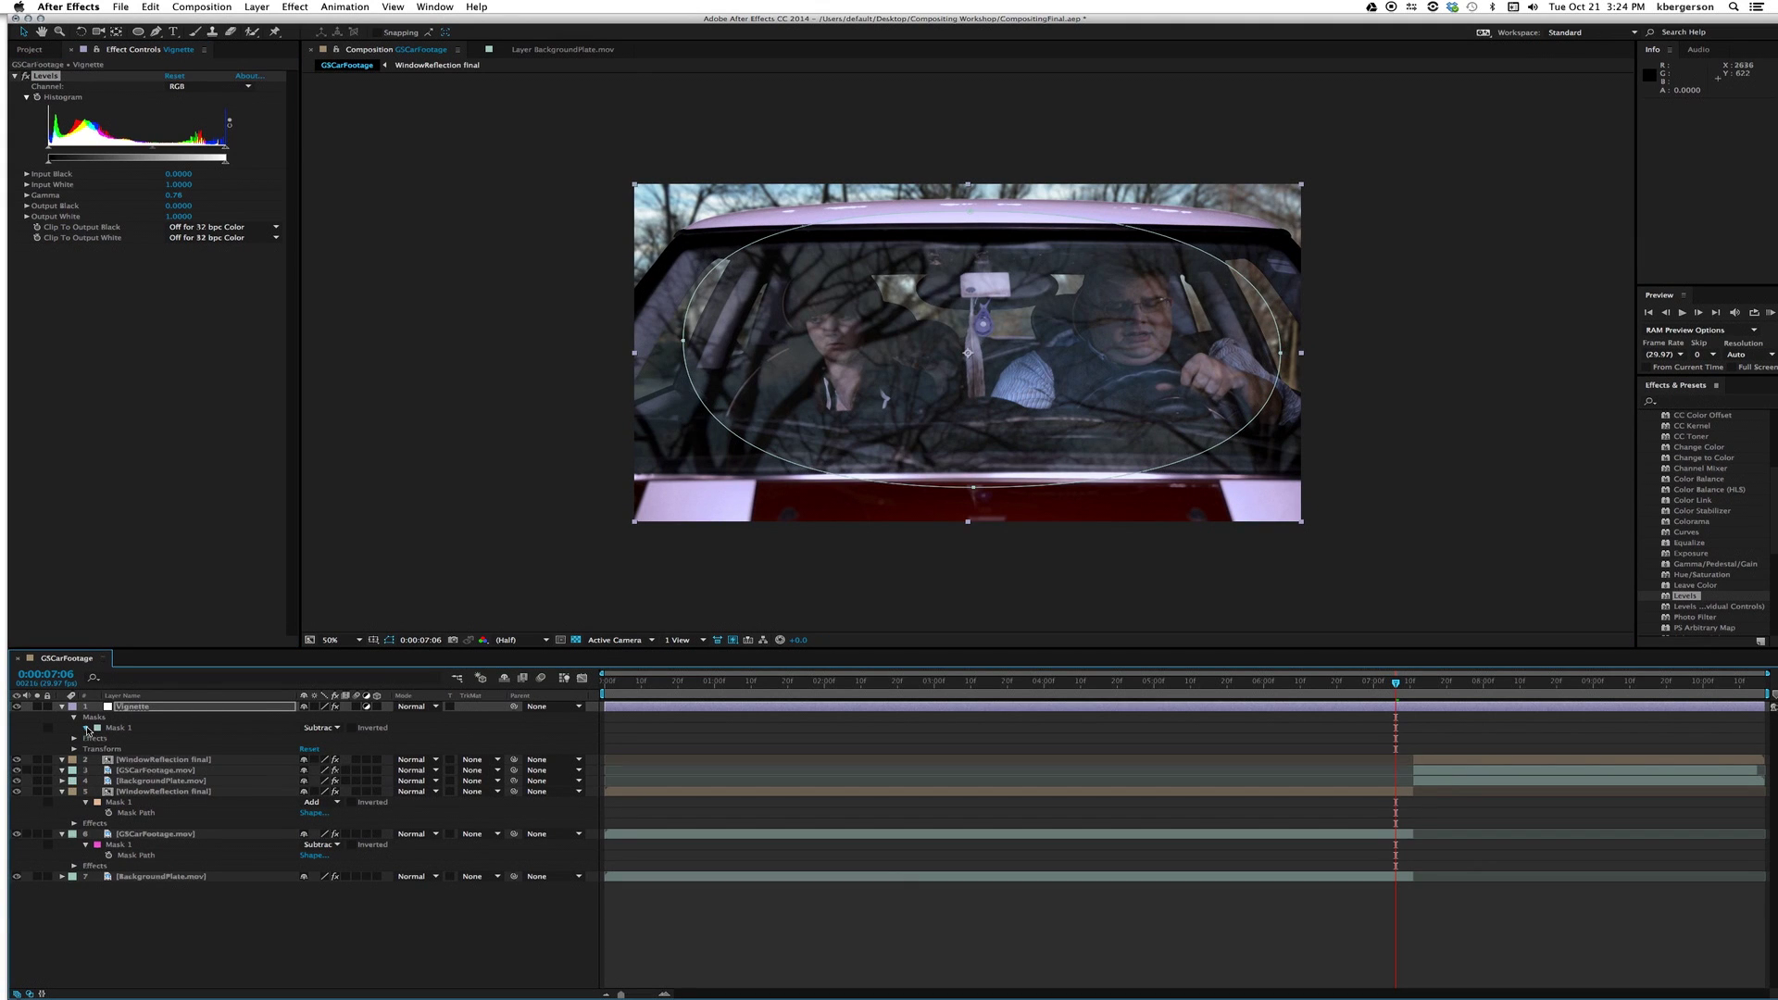
pyautogui.click(86, 728)
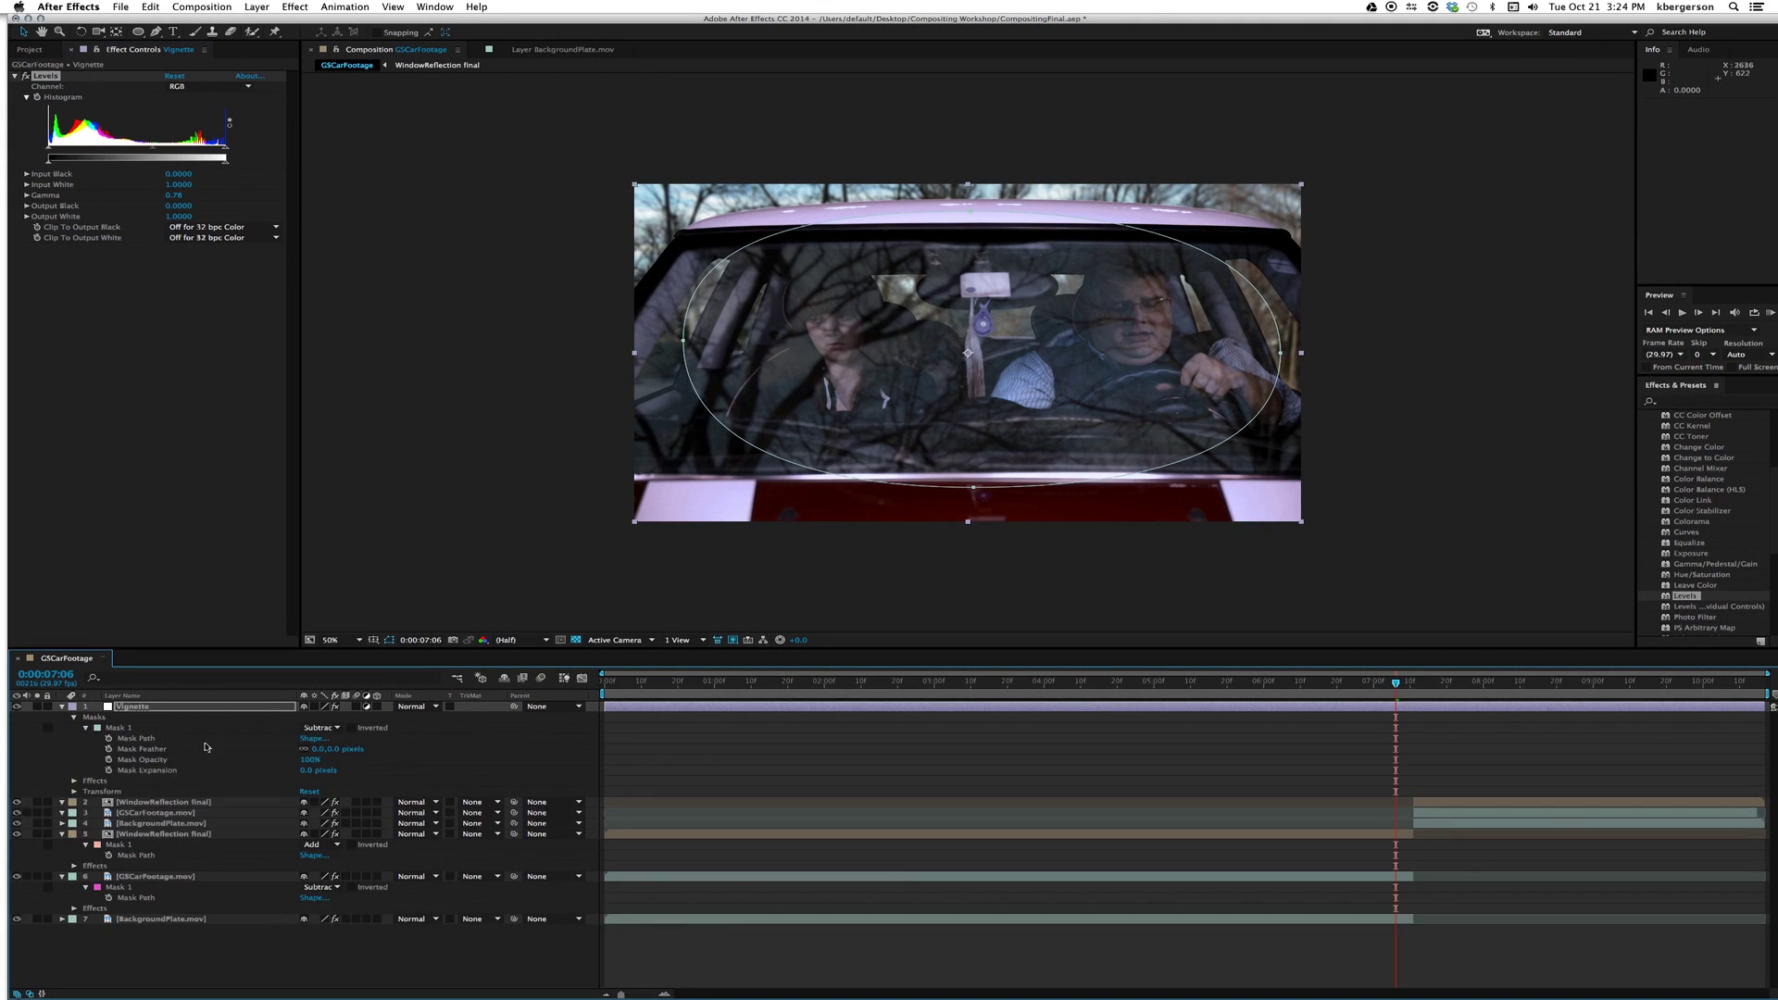
pyautogui.click(319, 750)
pyautogui.write('150')
pyautogui.press('Return')
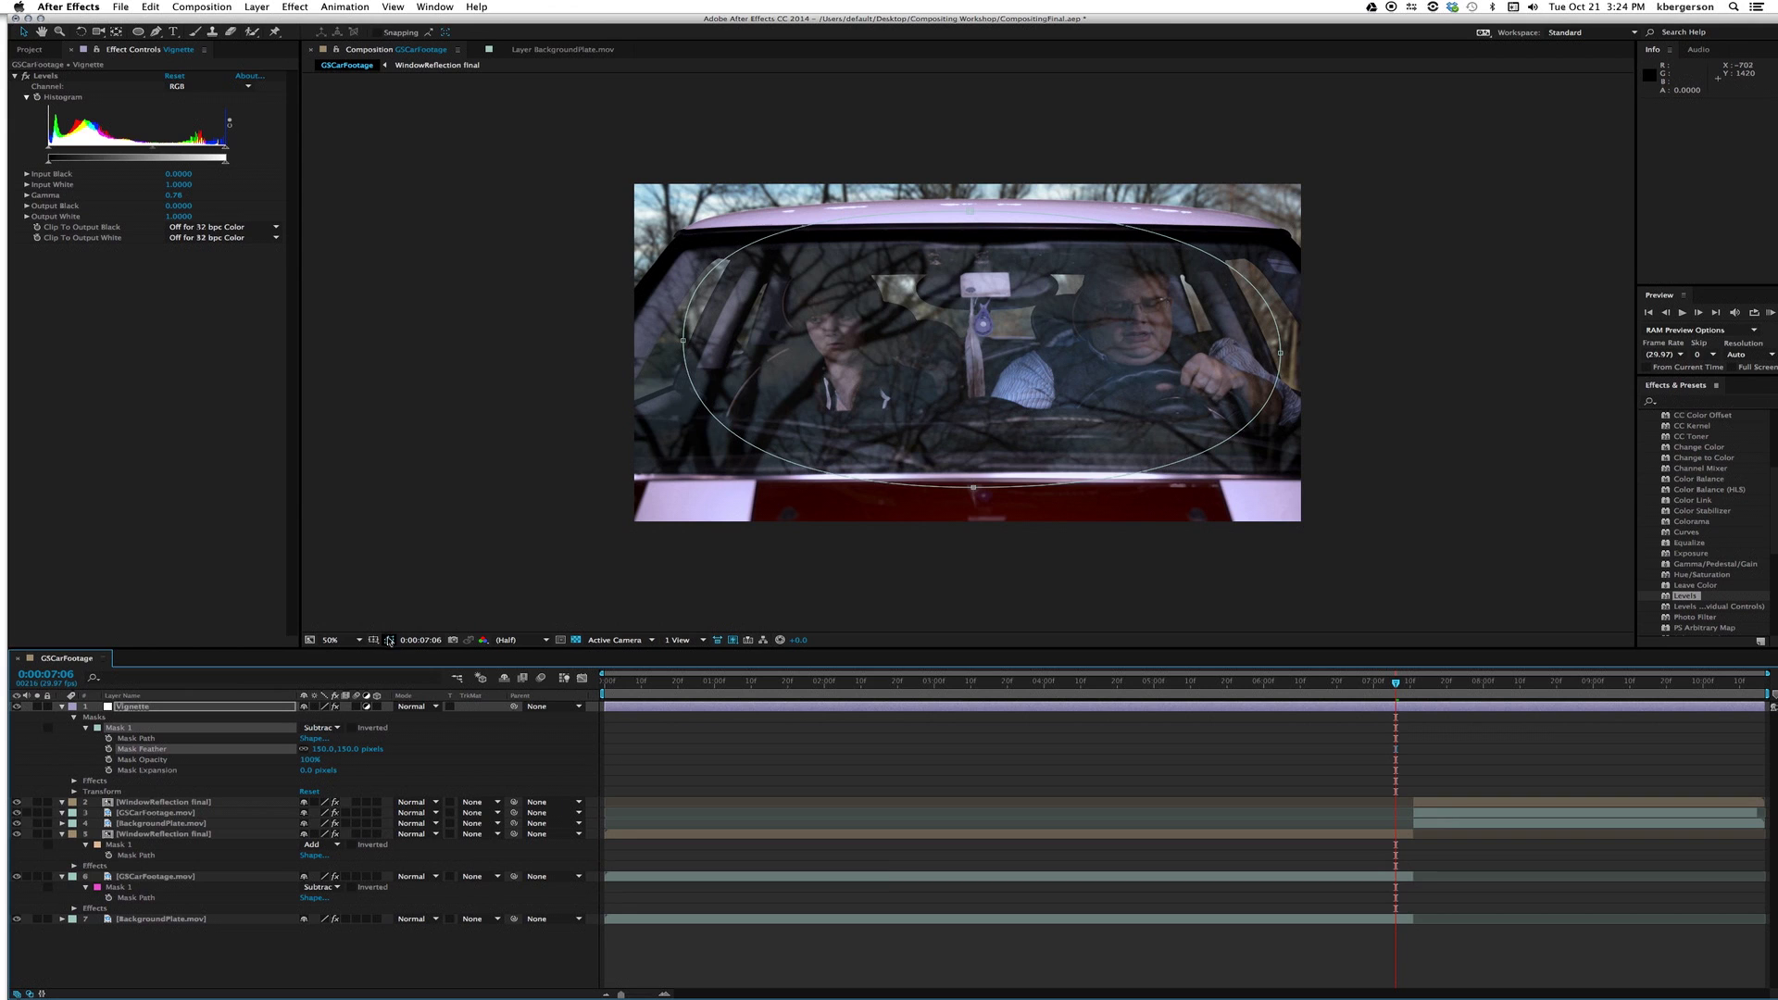
# Hide the mask outline and toggle the Vignette layer on and off to compare.
pyautogui.click(389, 640)
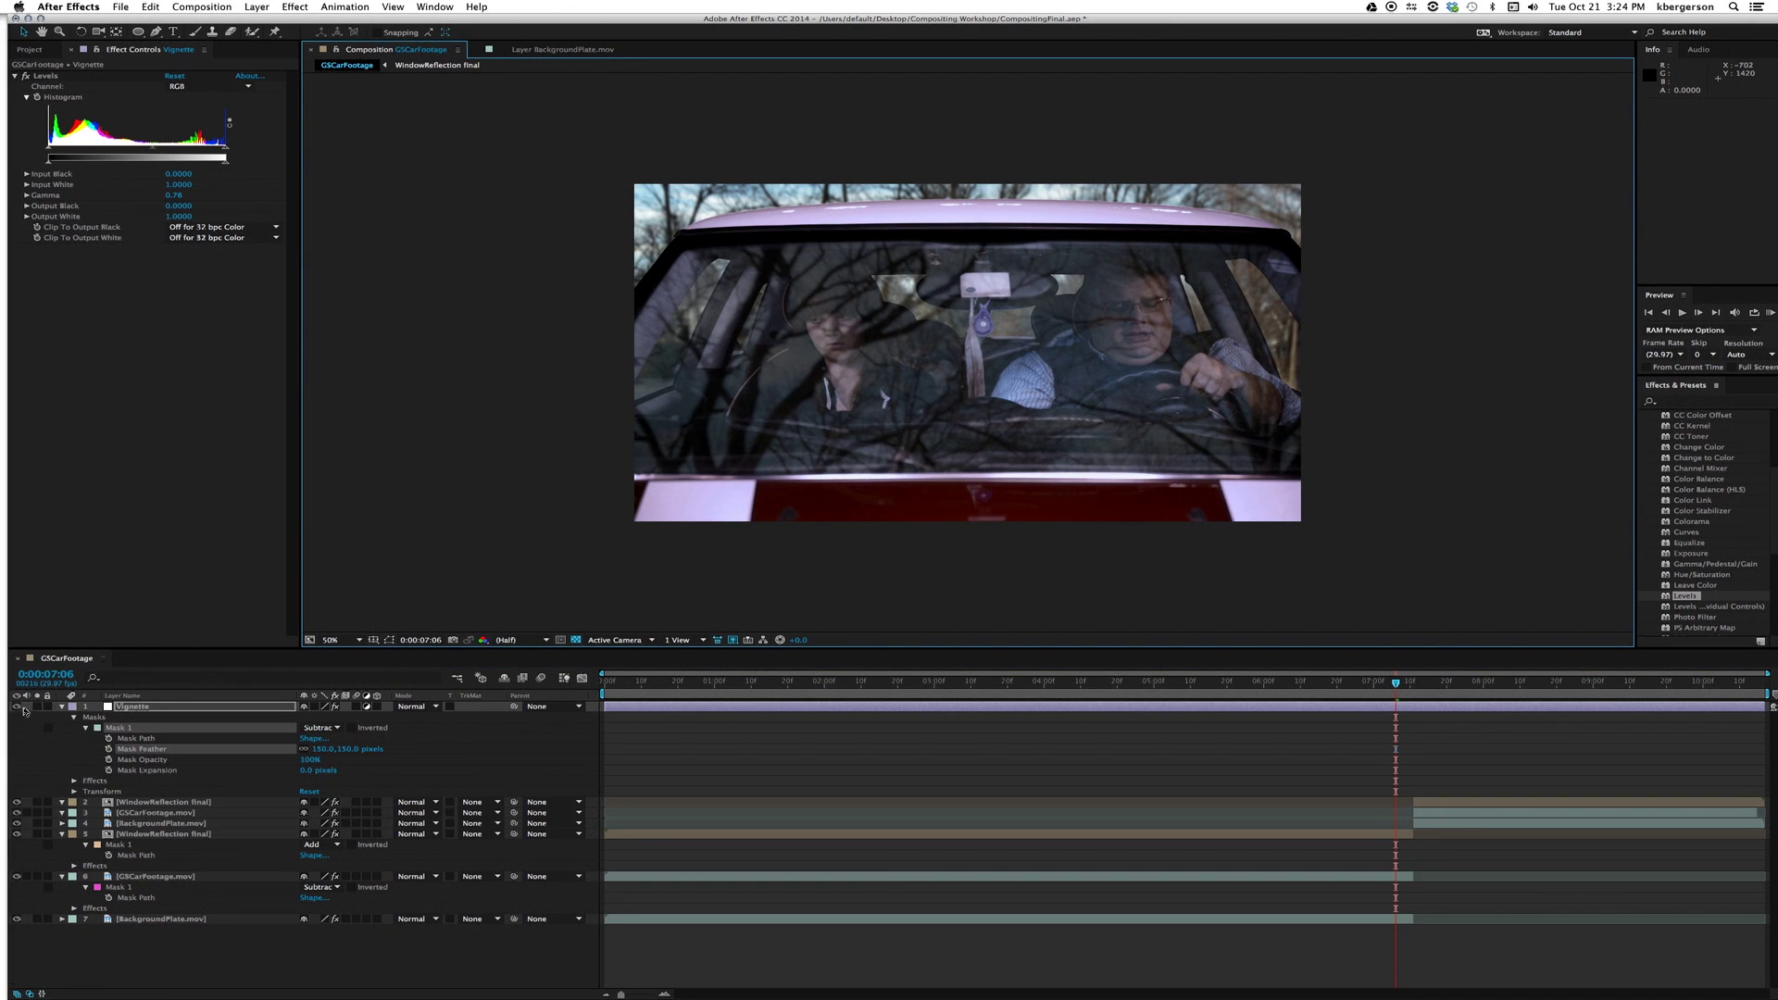
pyautogui.click(17, 707)
pyautogui.click(16, 707)
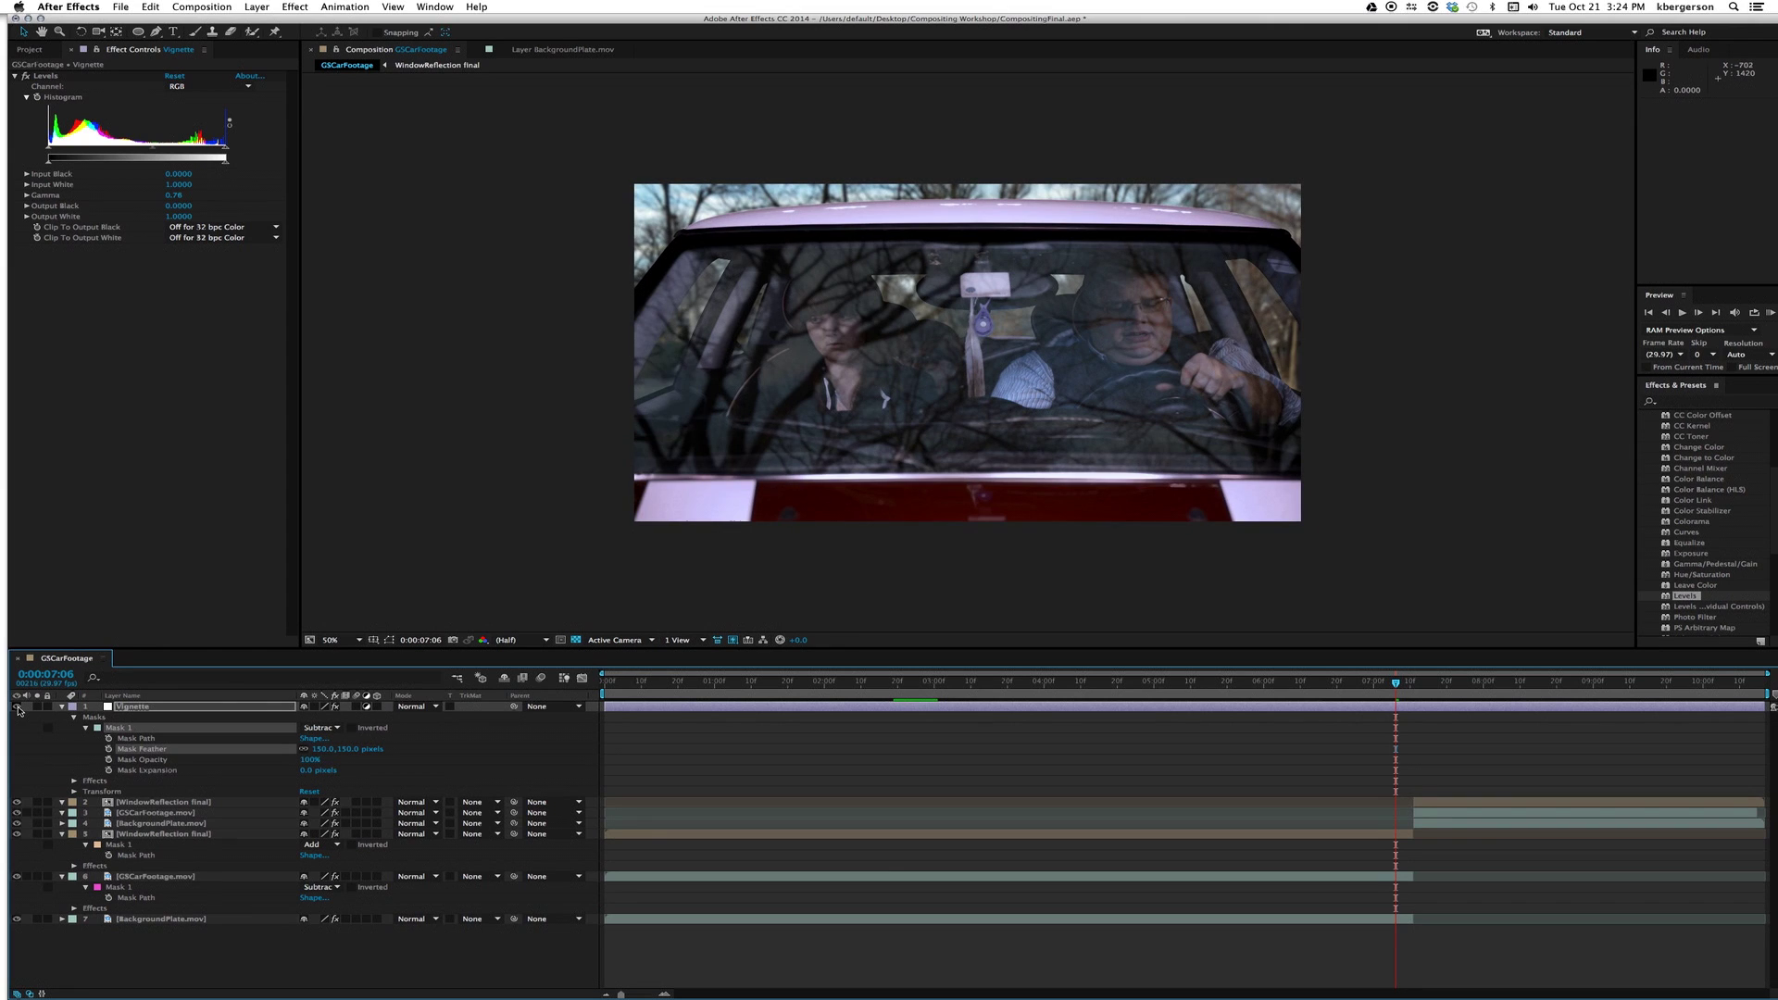
pyautogui.click(17, 707)
pyautogui.click(17, 707)
pyautogui.click(17, 706)
pyautogui.click(17, 706)
# Increase the mask feather to 250 pixels and compare the softer vignette against none.
pyautogui.click(319, 749)
pyautogui.write('250')
pyautogui.press('Return')
pyautogui.click(17, 706)
pyautogui.click(17, 707)
pyautogui.click(17, 707)
pyautogui.click(16, 707)
pyautogui.click(17, 707)
pyautogui.click(16, 707)
# Collapse the Vignette, WindowReflection final and GSCarFootage.mov layer properties in the timeline.
pyautogui.click(62, 706)
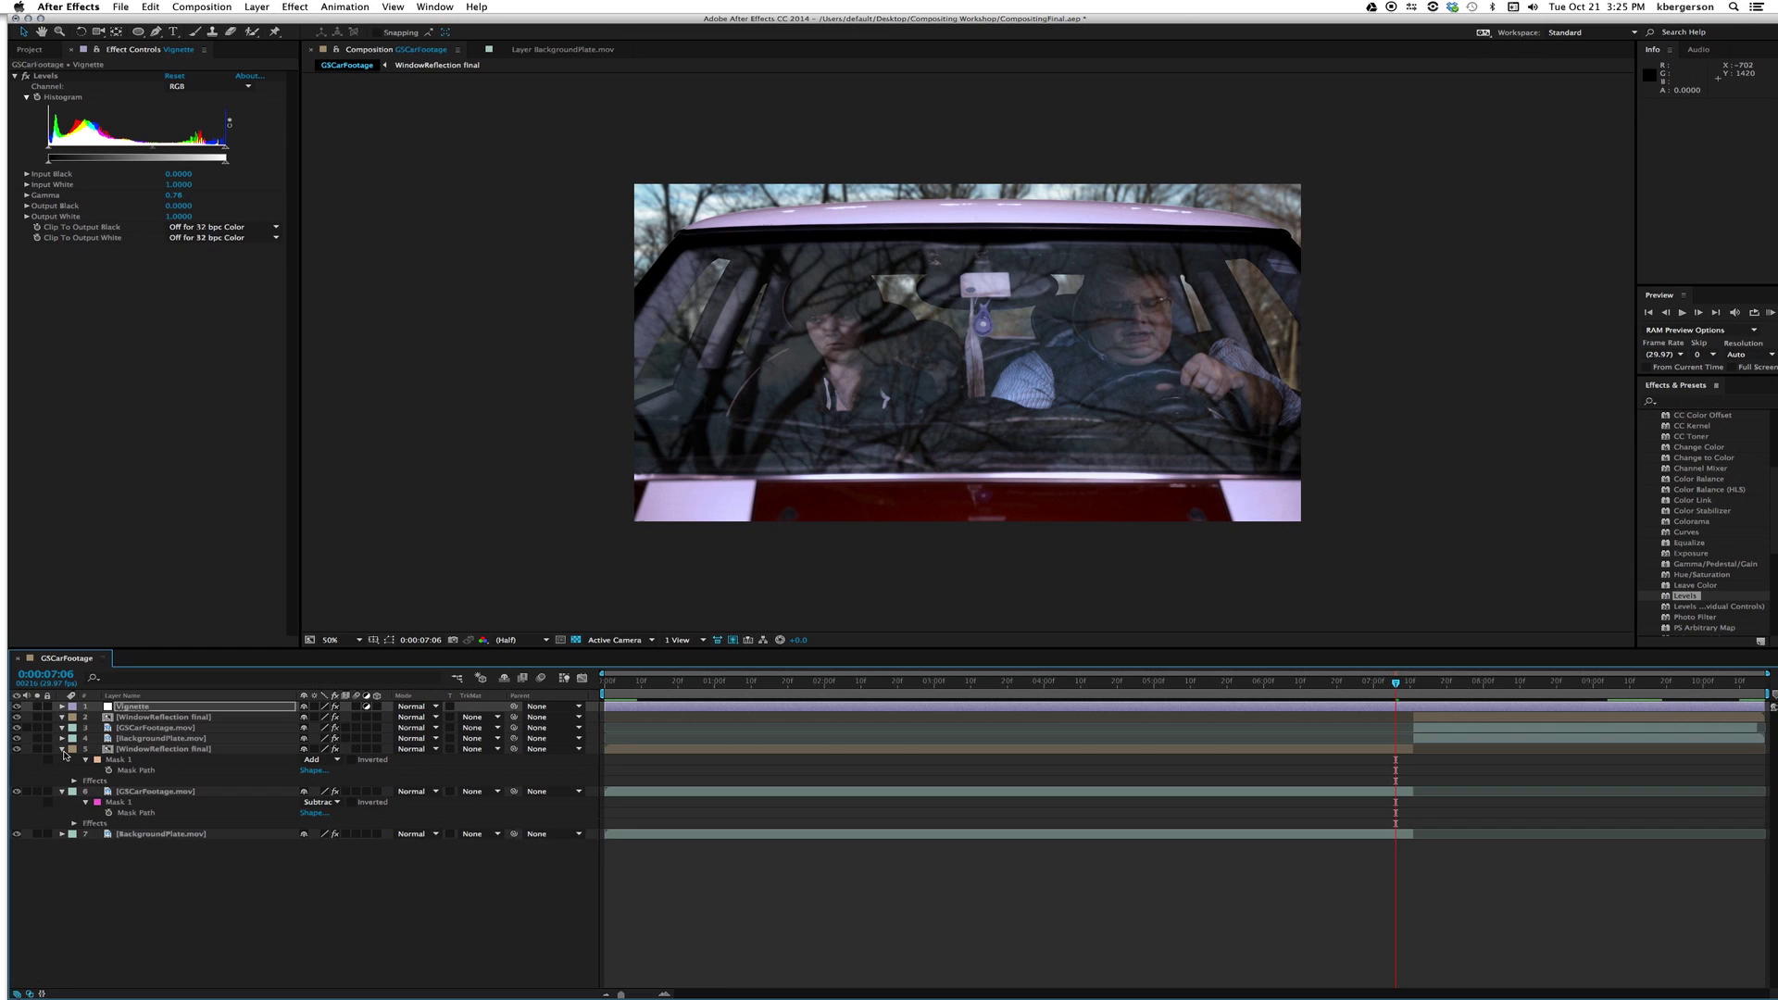
pyautogui.click(62, 748)
pyautogui.click(62, 760)
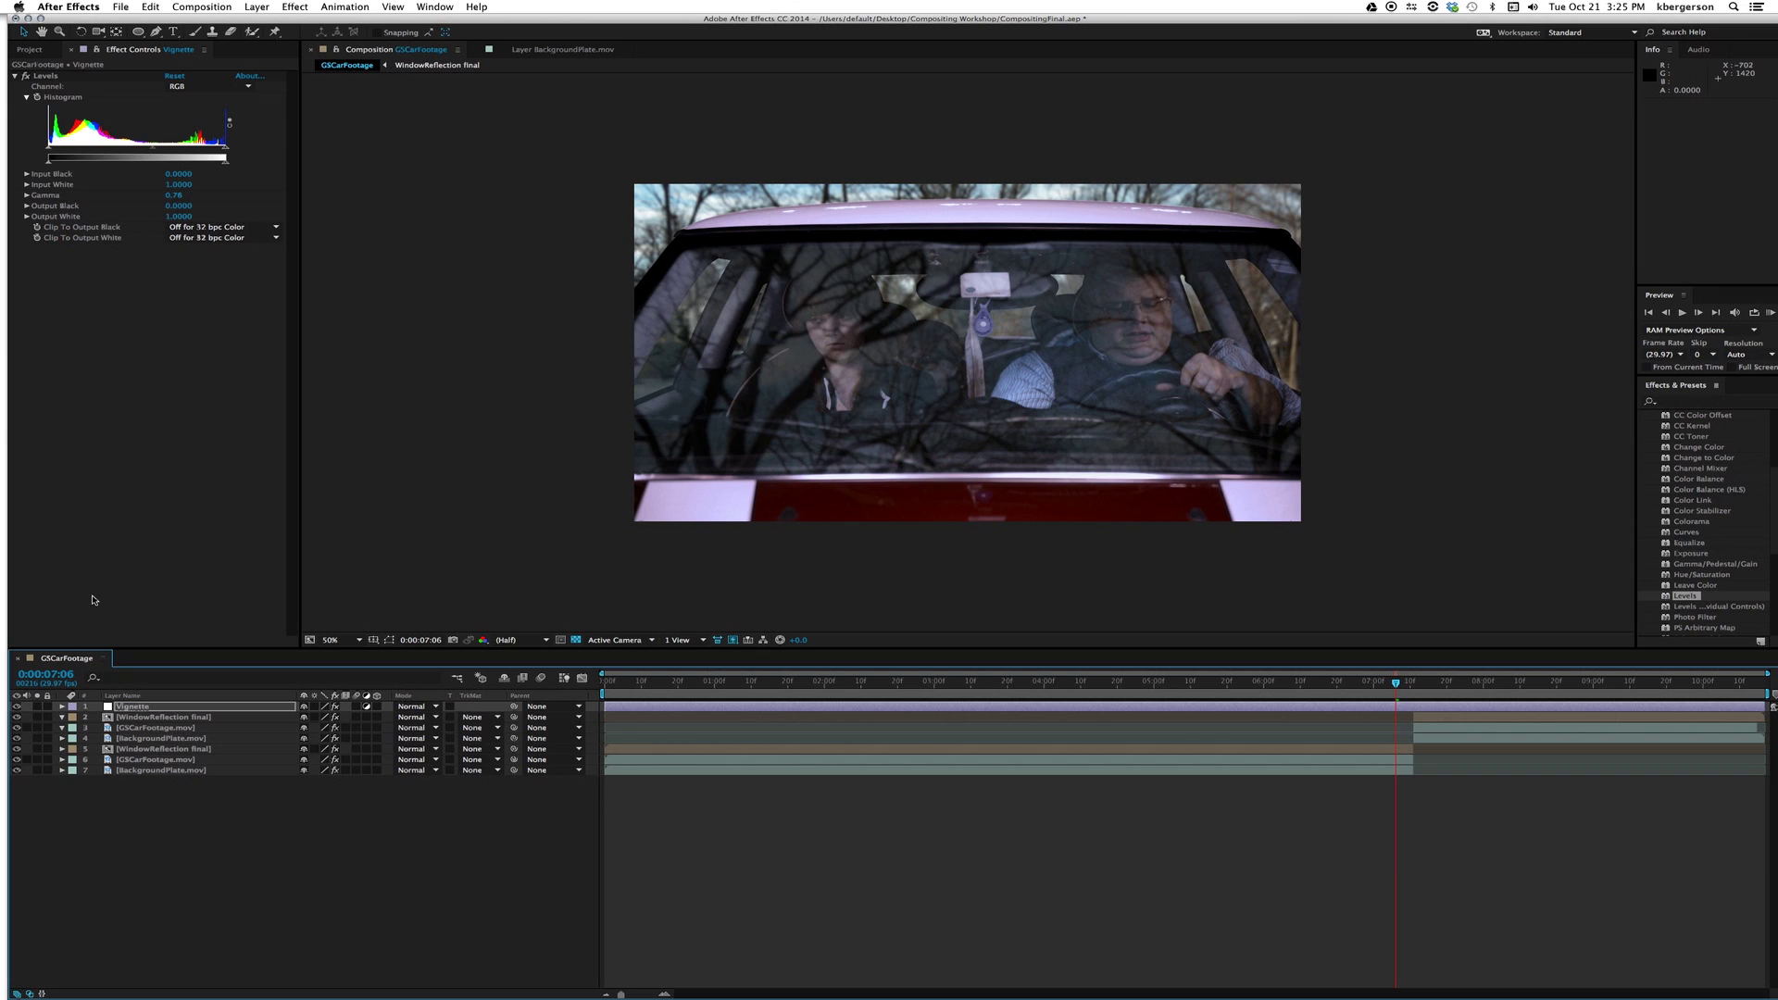
# Move the GSCarFootage comp out of the CompositingAssets folder in the Project panel.
pyautogui.click(42, 52)
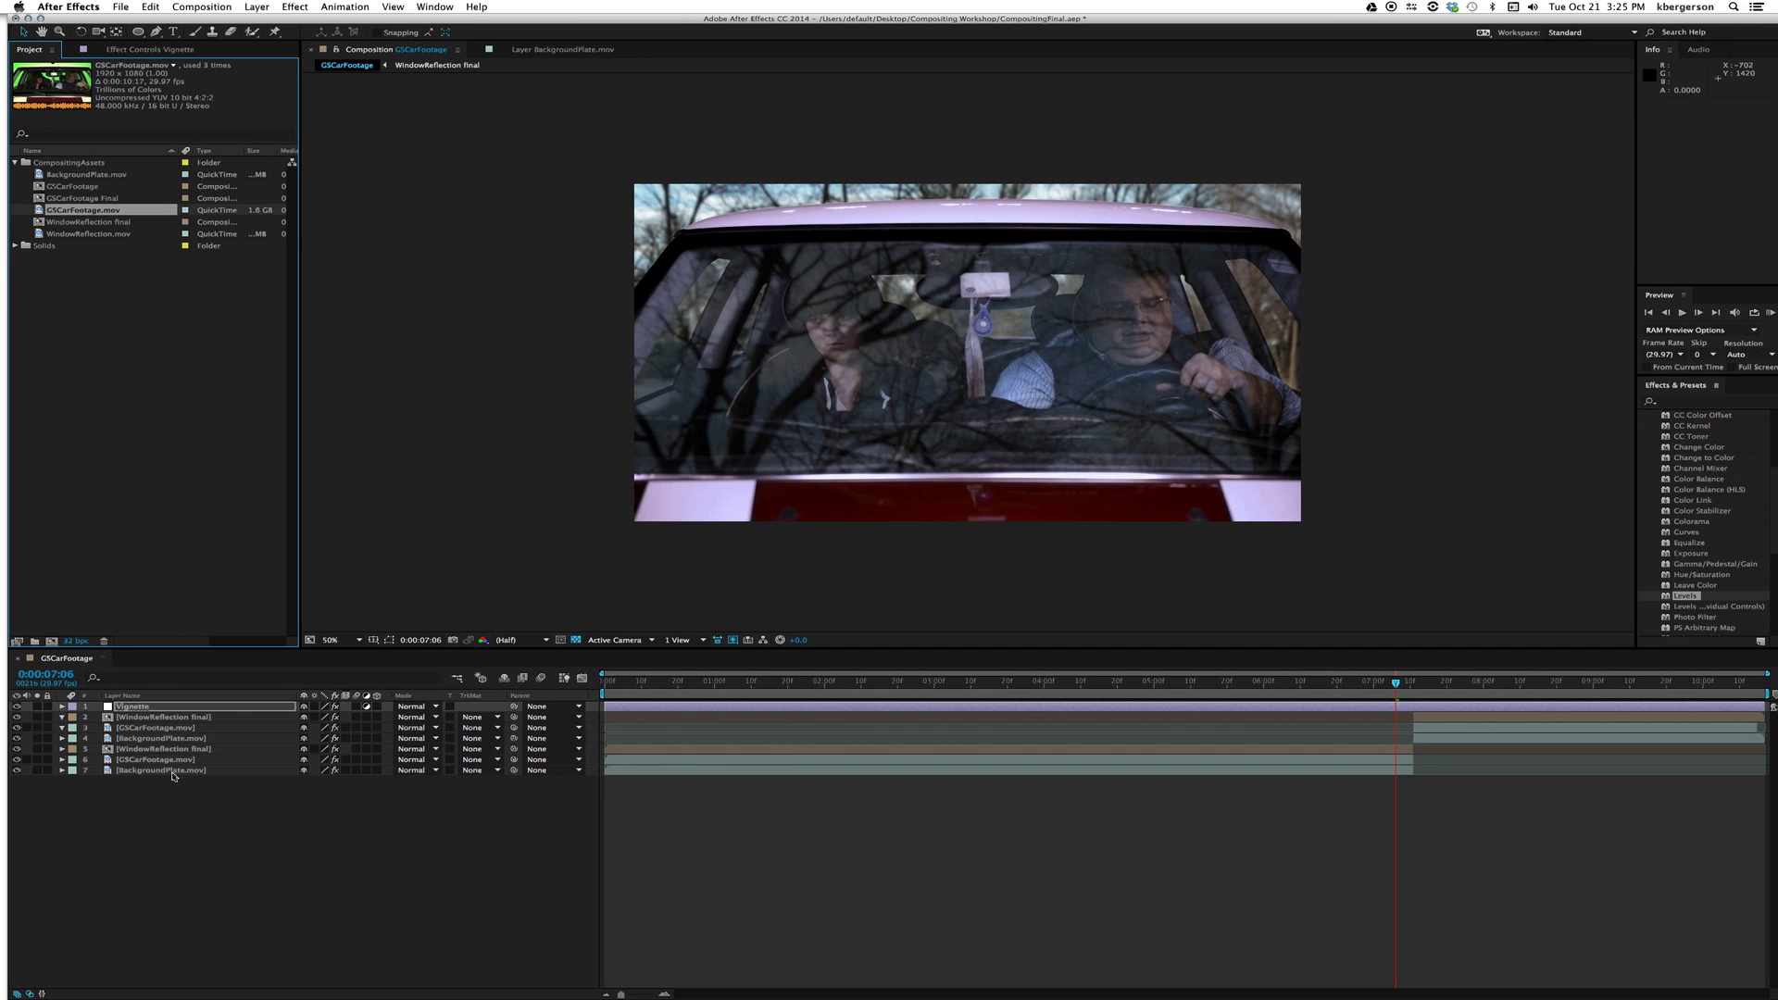
pyautogui.click(64, 658)
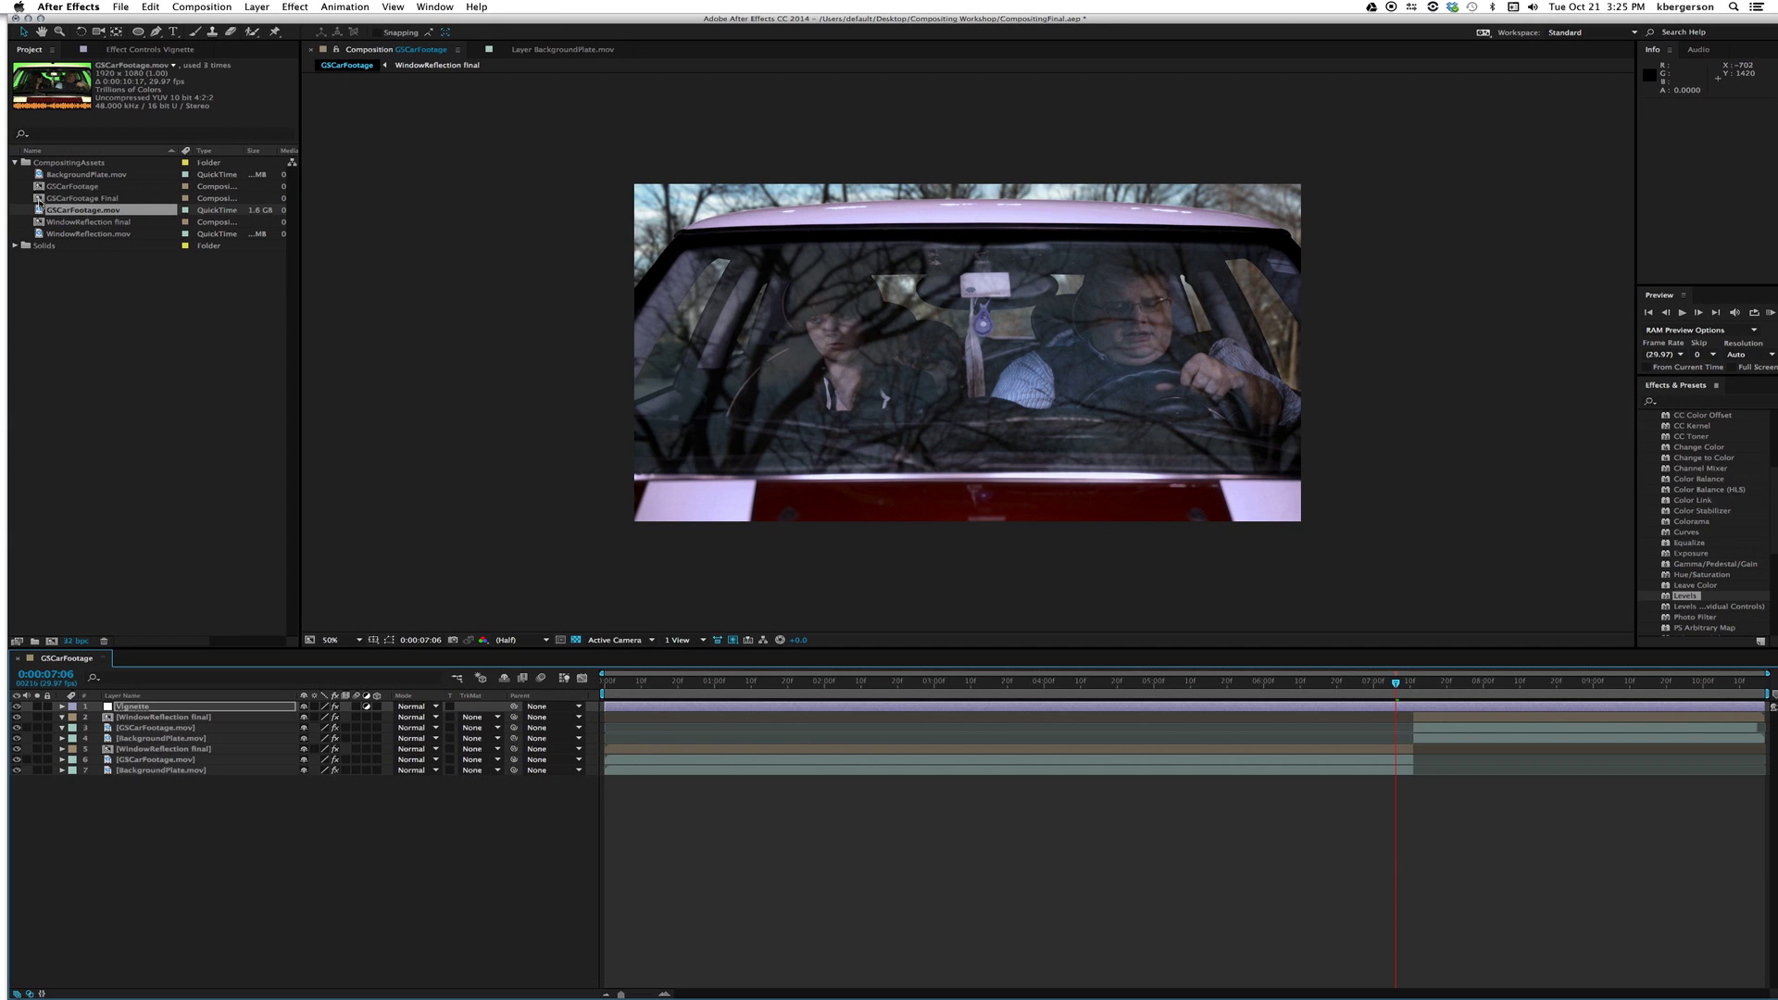
pyautogui.moveTo(43, 188); pyautogui.dragTo(80, 335)
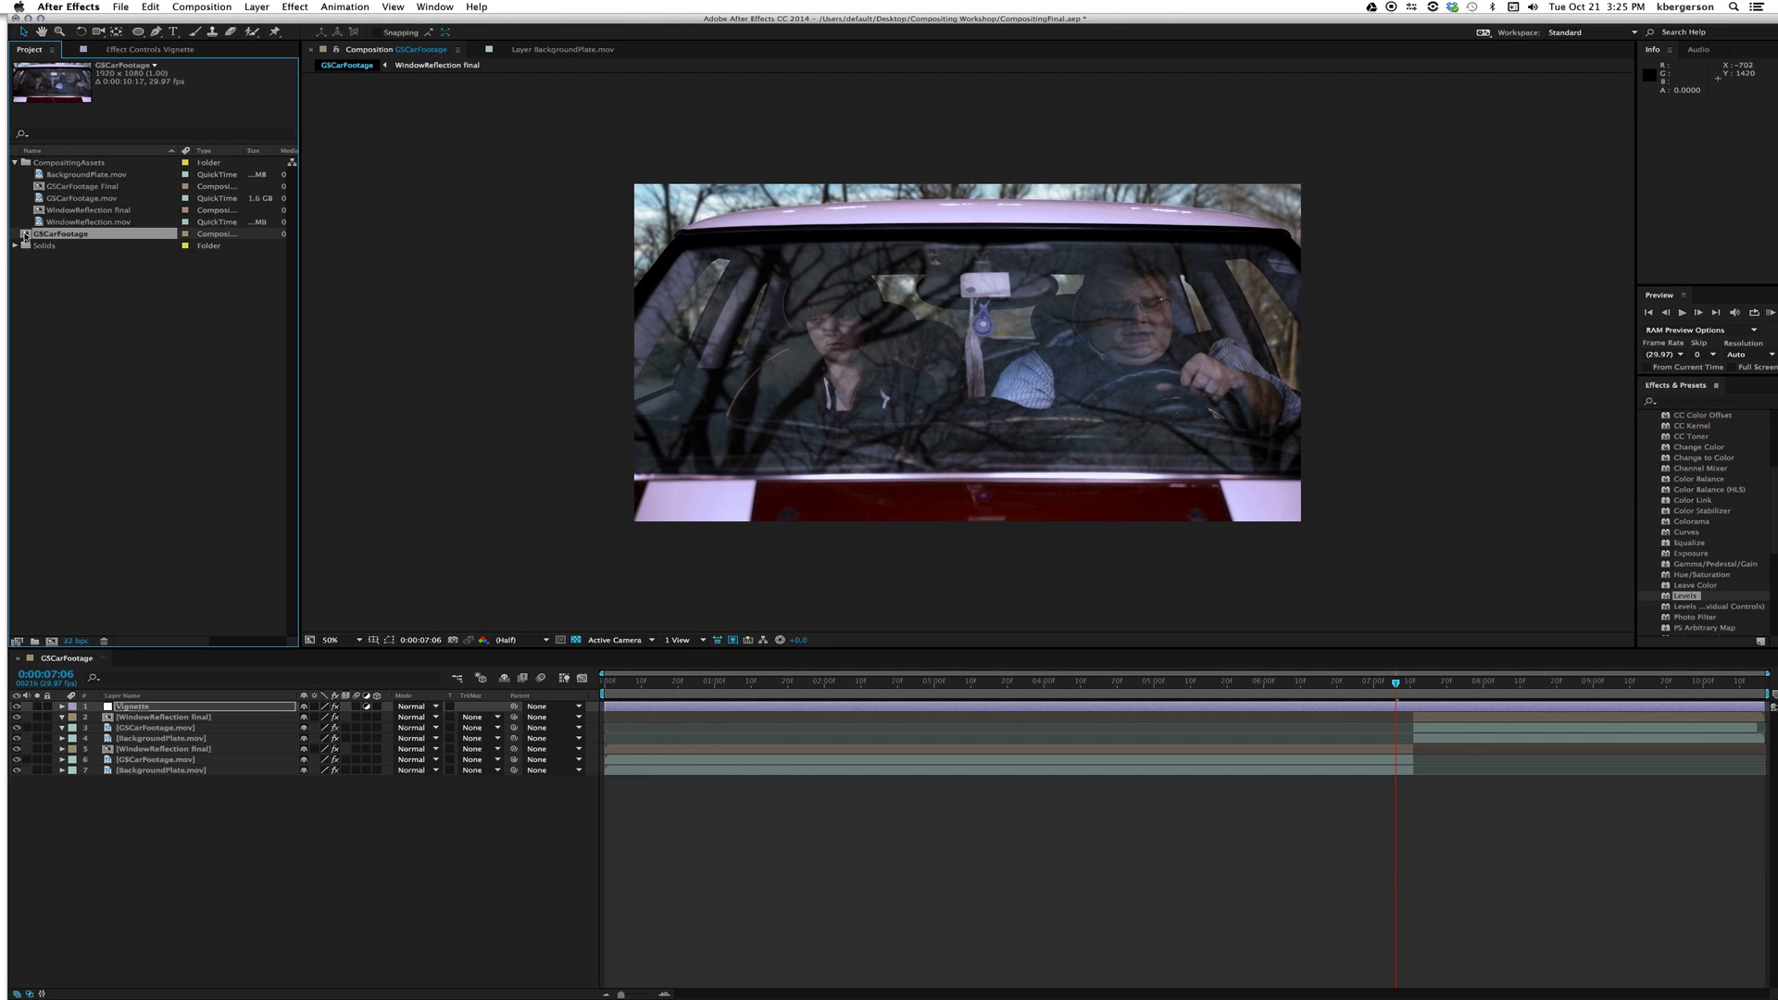
# Nest the GSCarFootage comp in a new composition renamed GSCarFootage Final.
pyautogui.moveTo(25, 234); pyautogui.dragTo(53, 642)
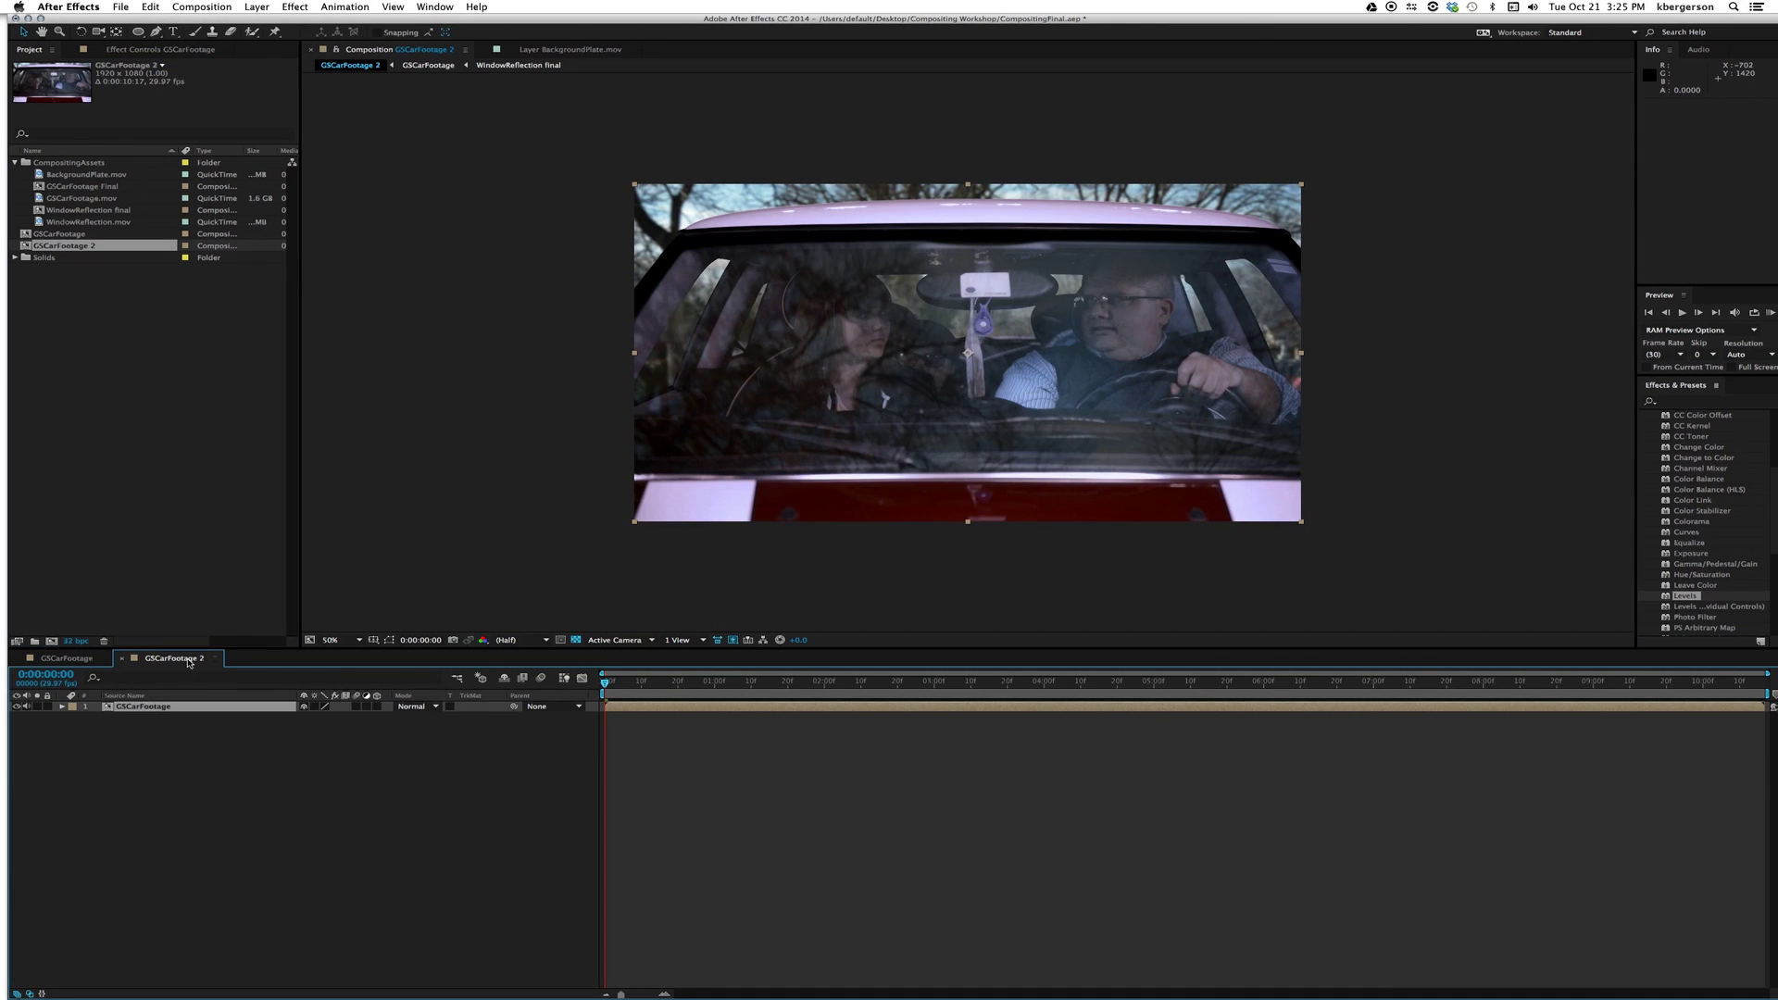
pyautogui.press('super+k')
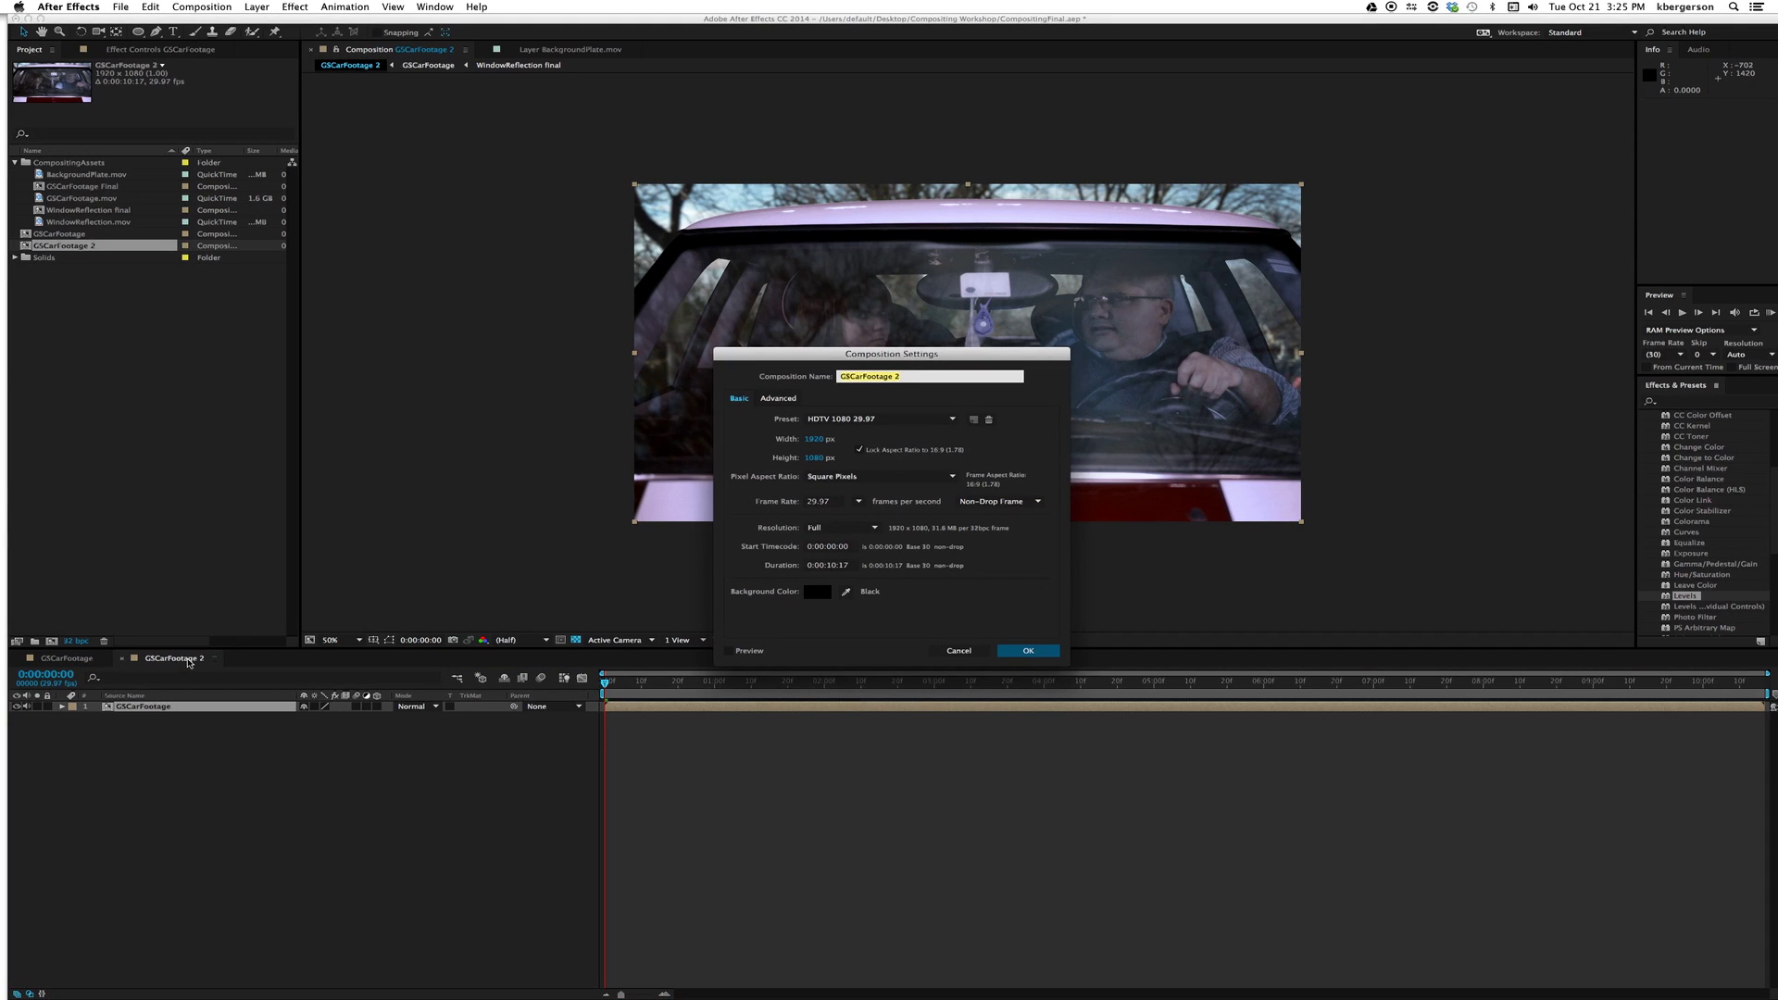
pyautogui.click(914, 375)
pyautogui.click(1029, 653)
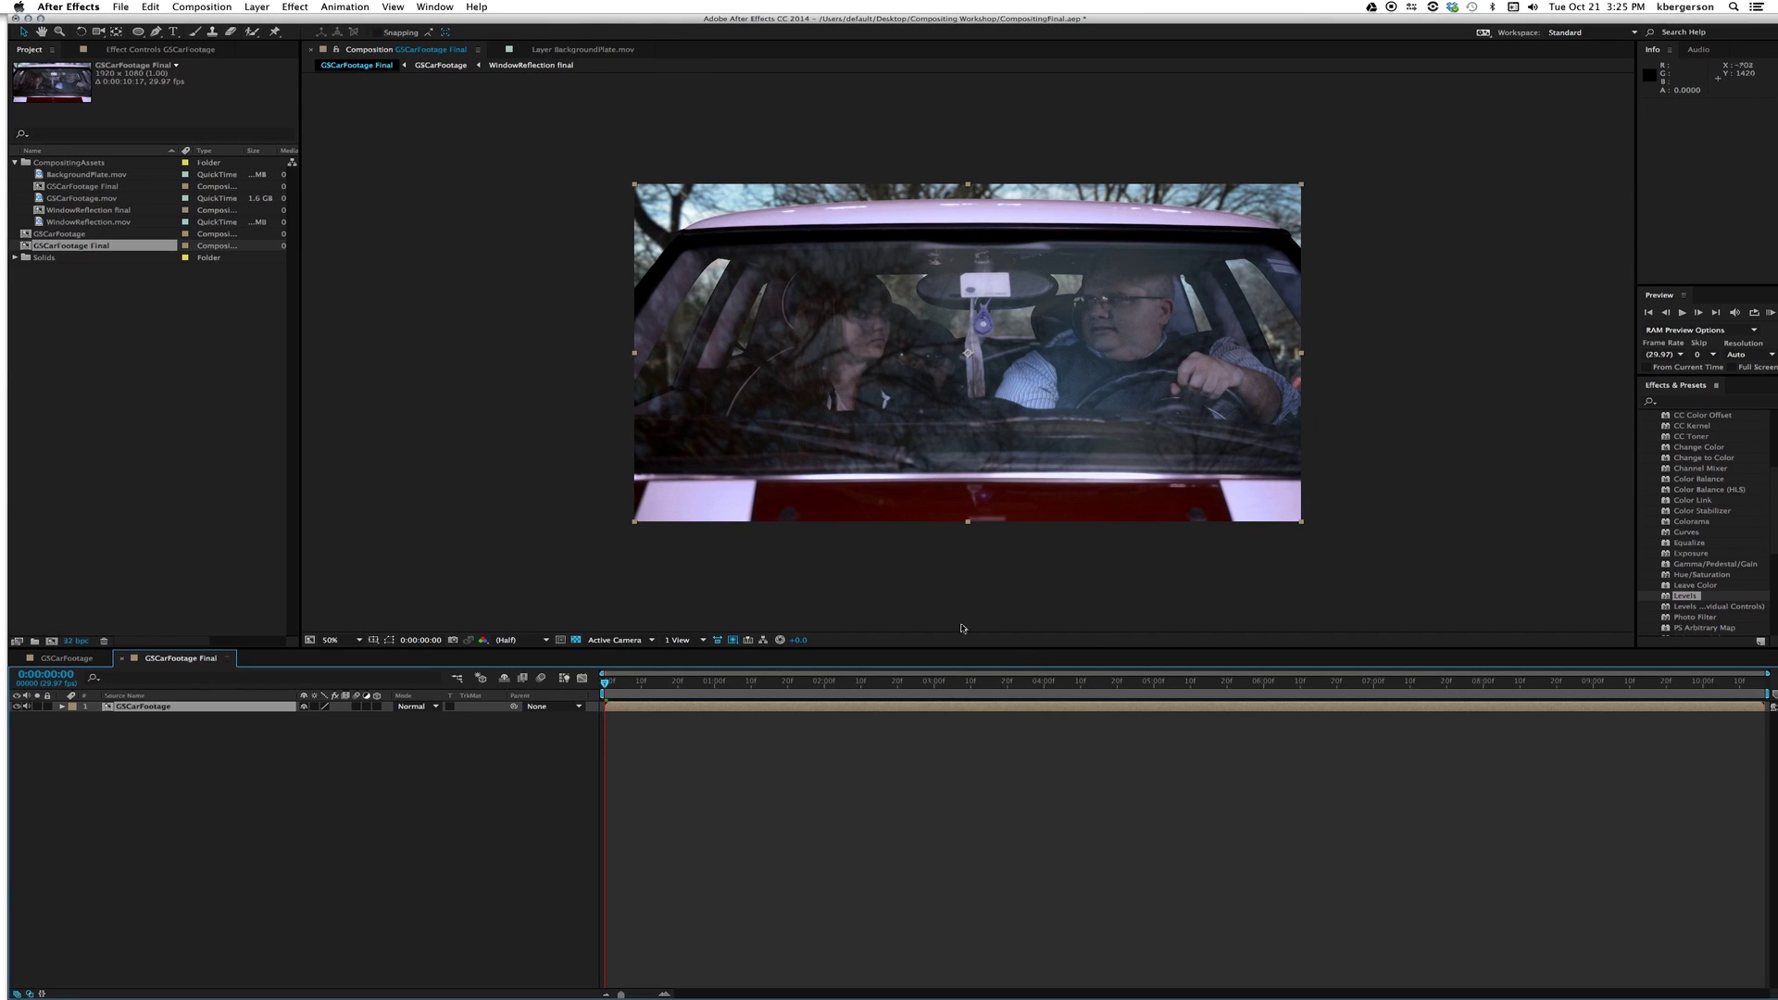
# Make the nested GSCarFootage layer 3D and add a 50mm Camera 1 layer.
pyautogui.click(376, 707)
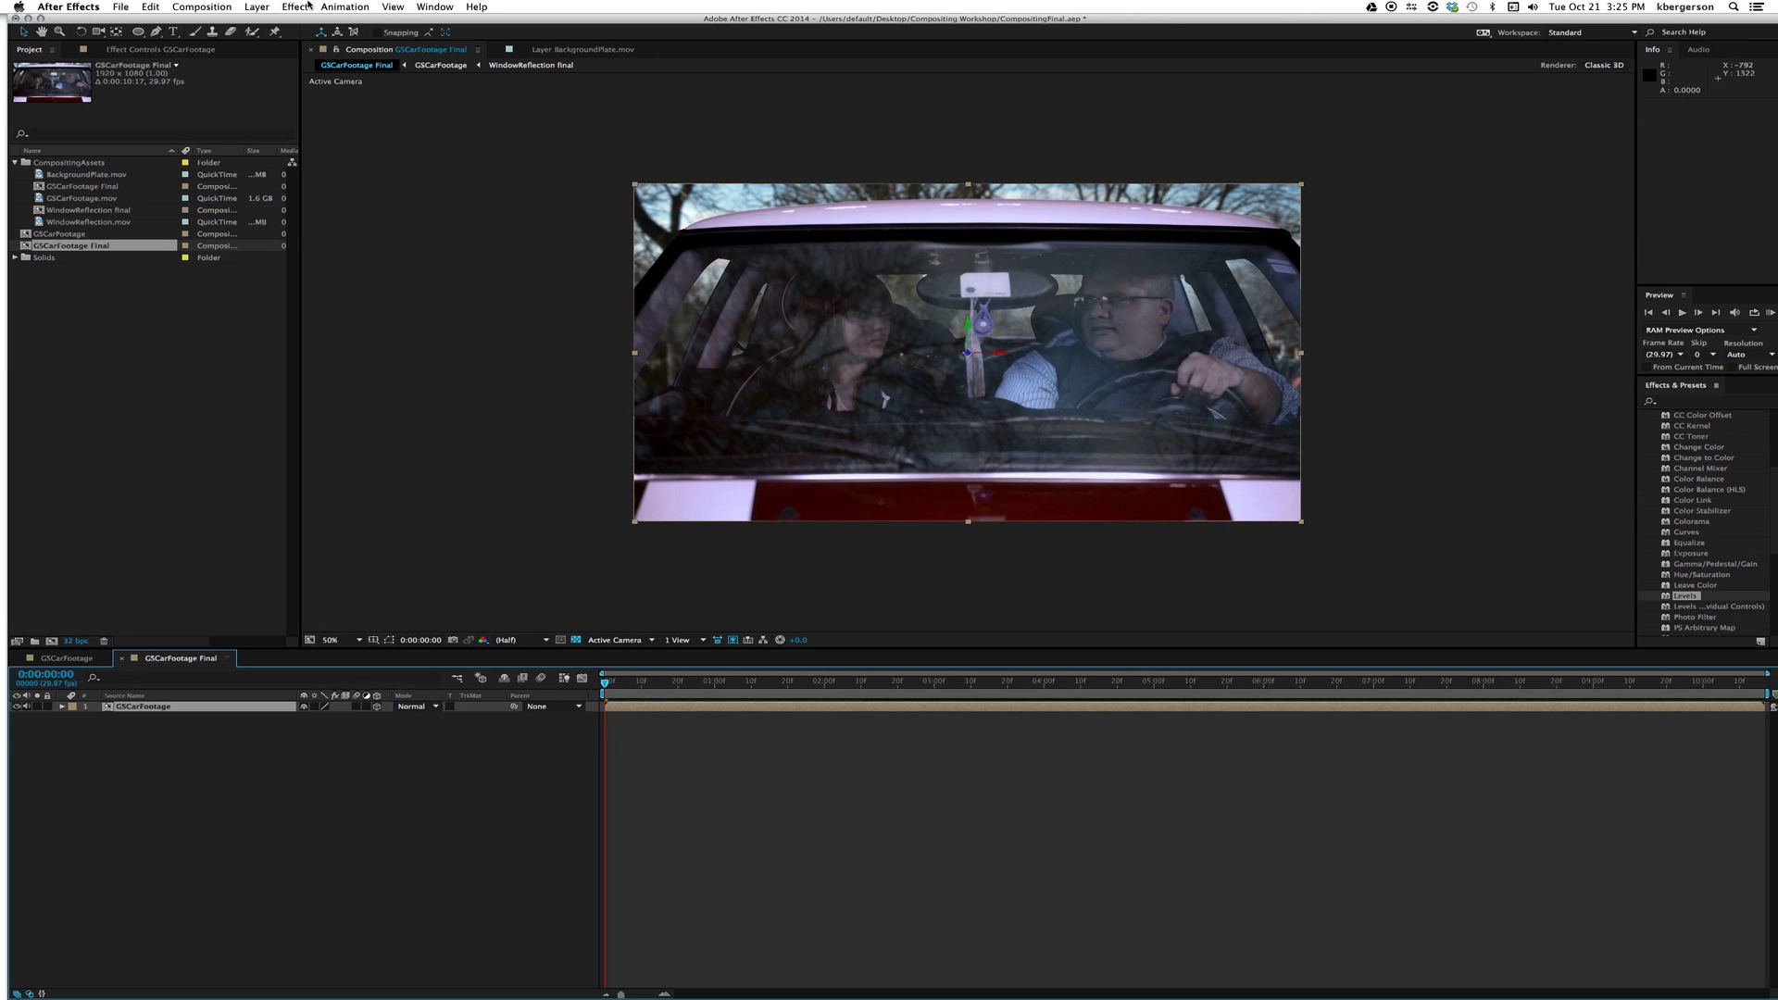
pyautogui.click(259, 9)
pyautogui.moveTo(348, 24)
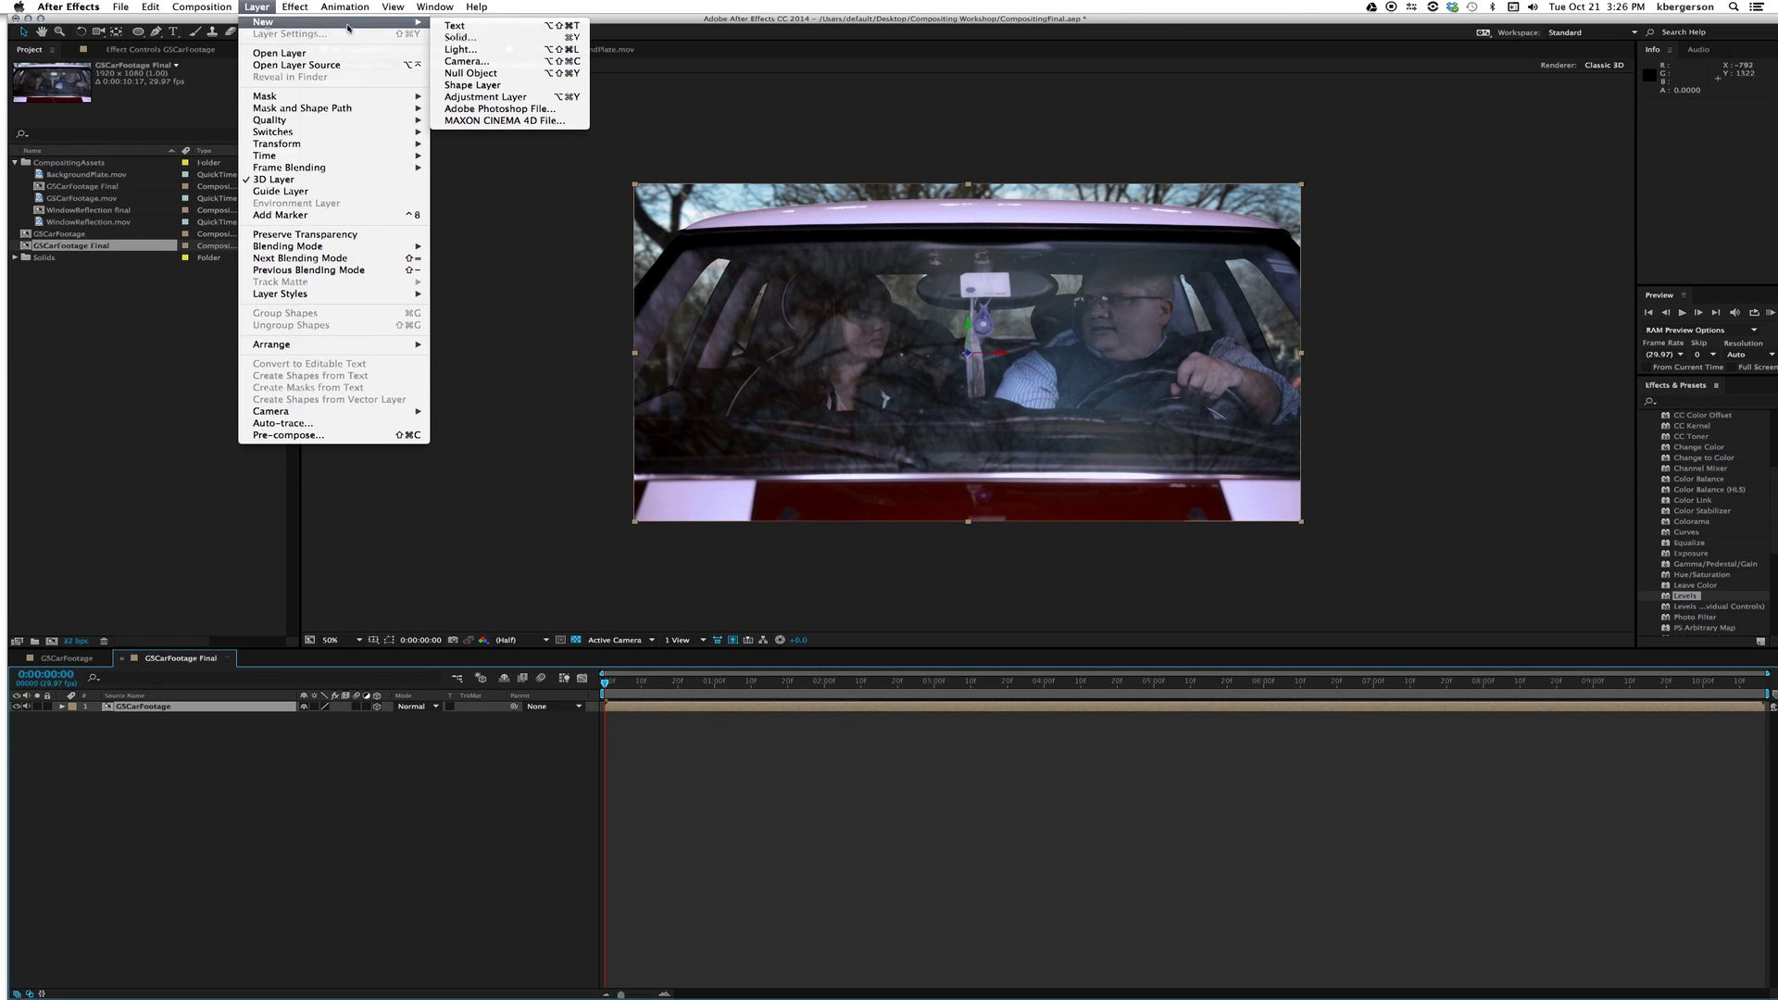
pyautogui.click(496, 62)
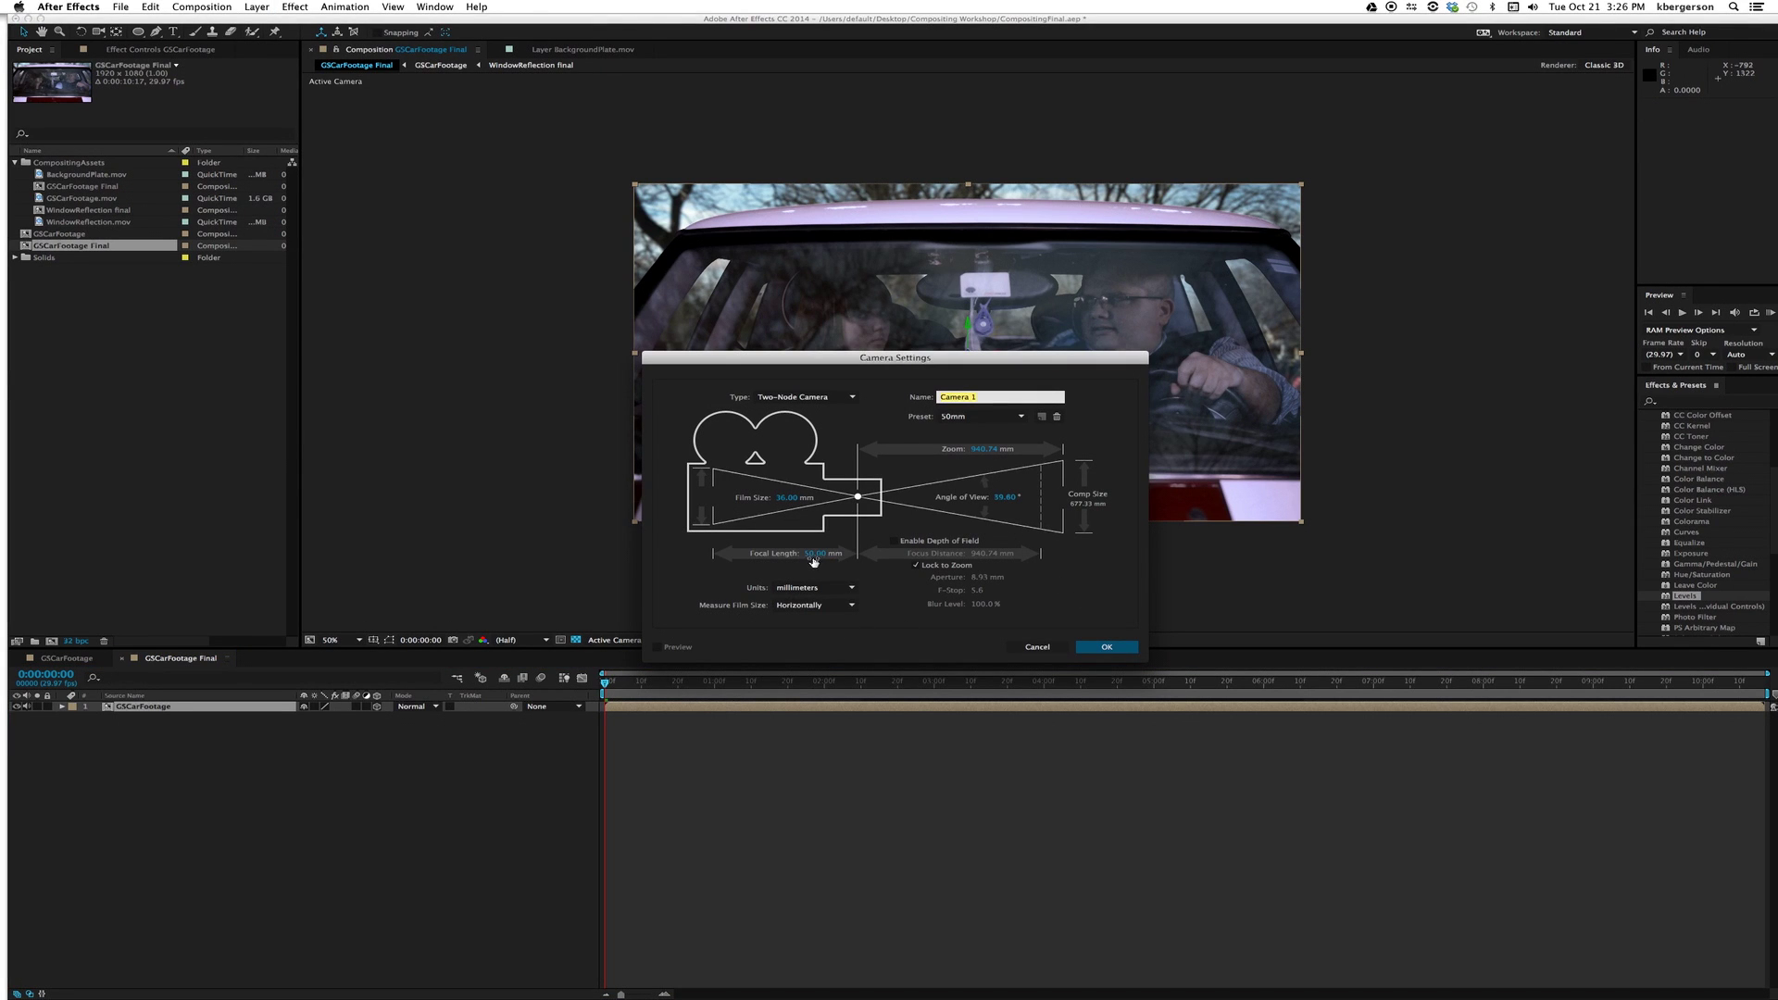
pyautogui.click(1112, 647)
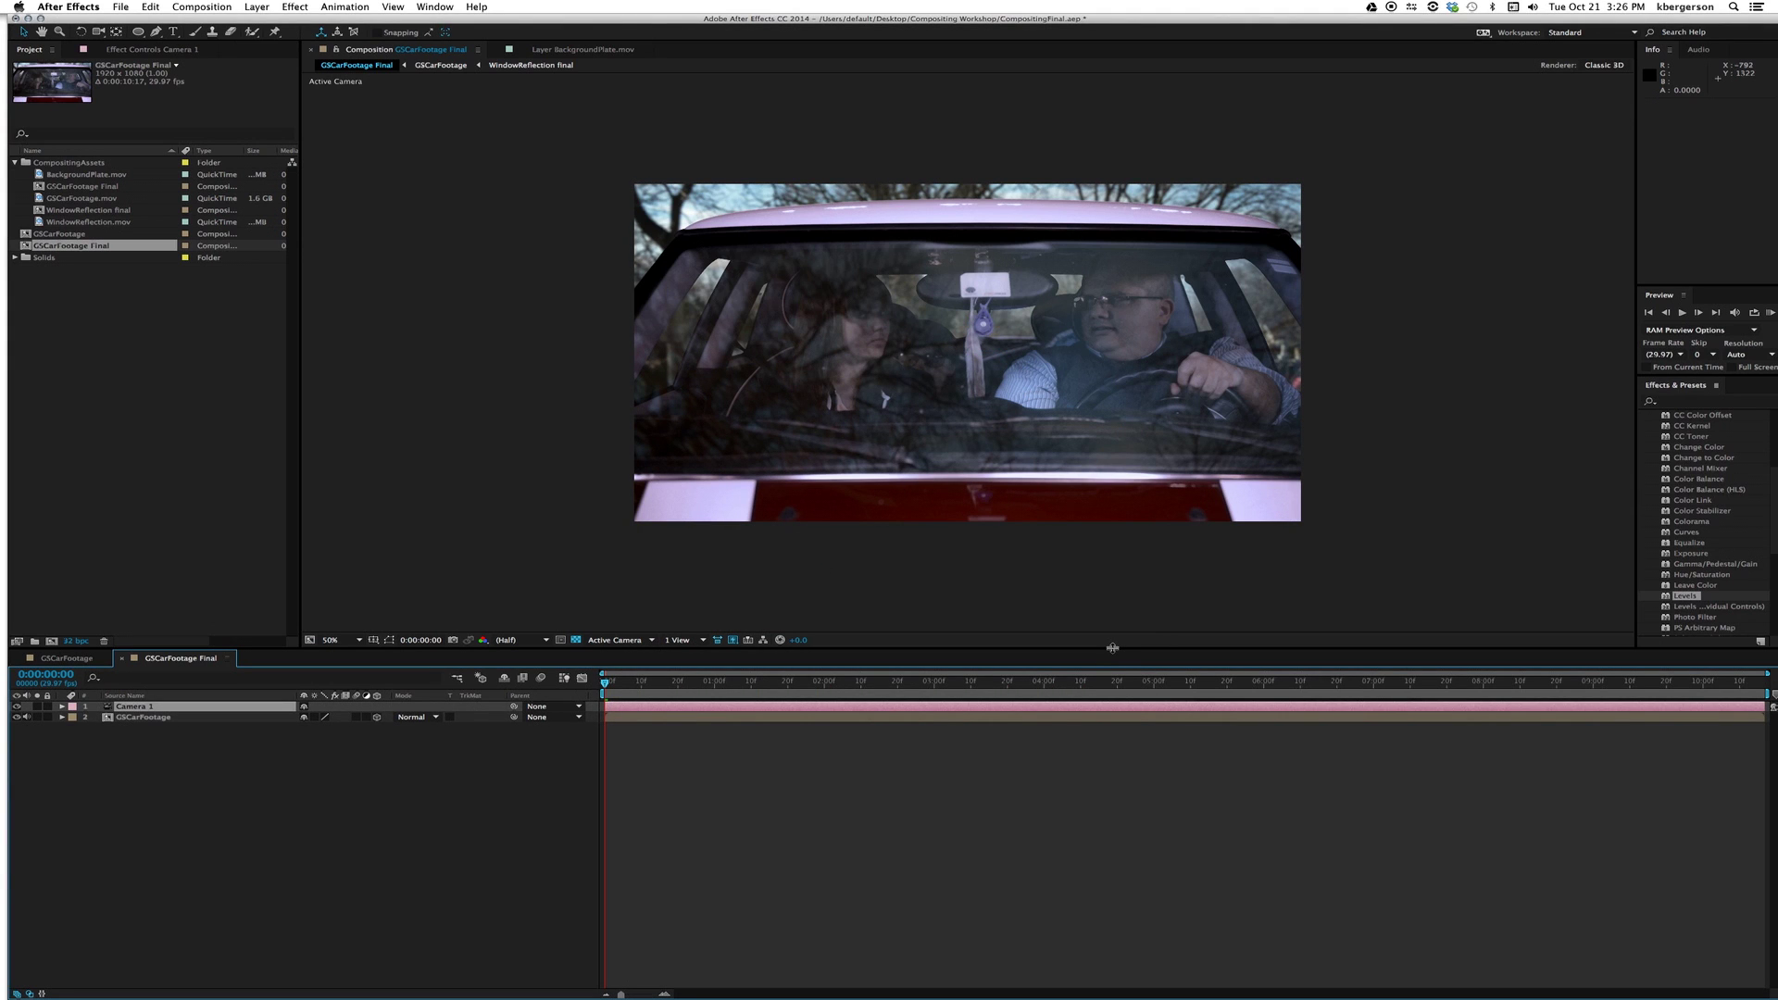
pyautogui.click(129, 720)
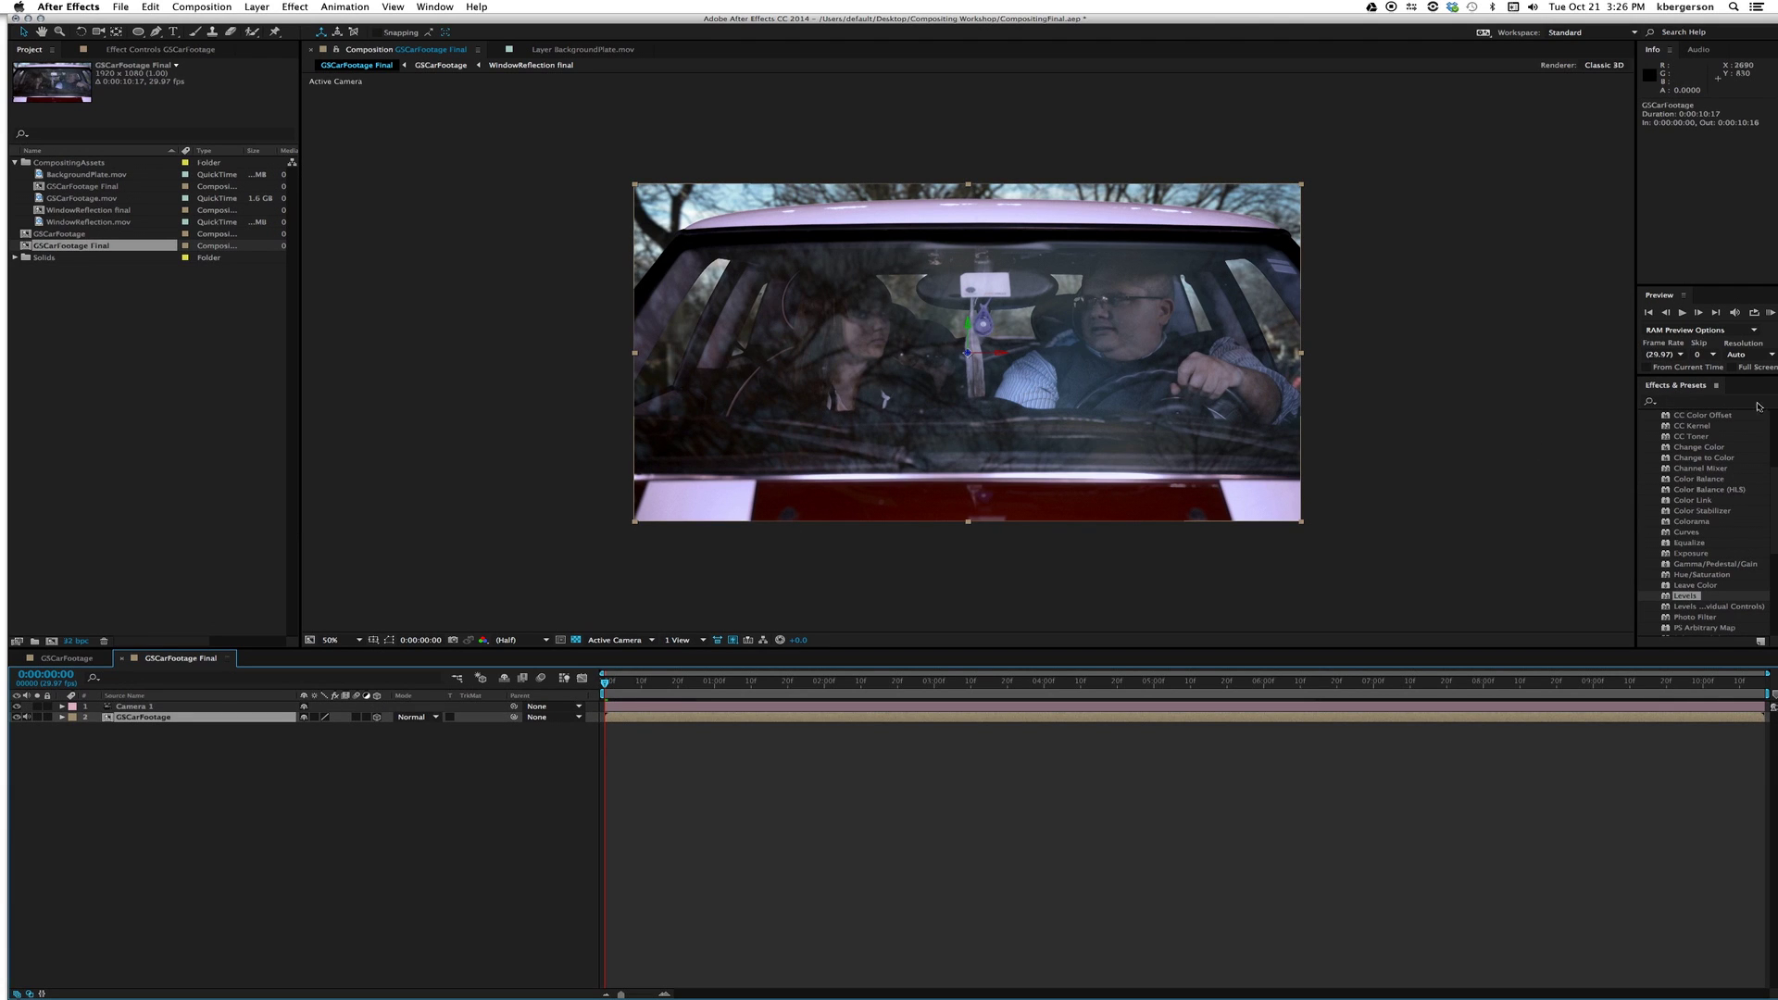
# Search the presets for 'wiggle' and apply Wiggle – position to the GSCarFootage layer.
pyautogui.scroll(5, 1764, 435)
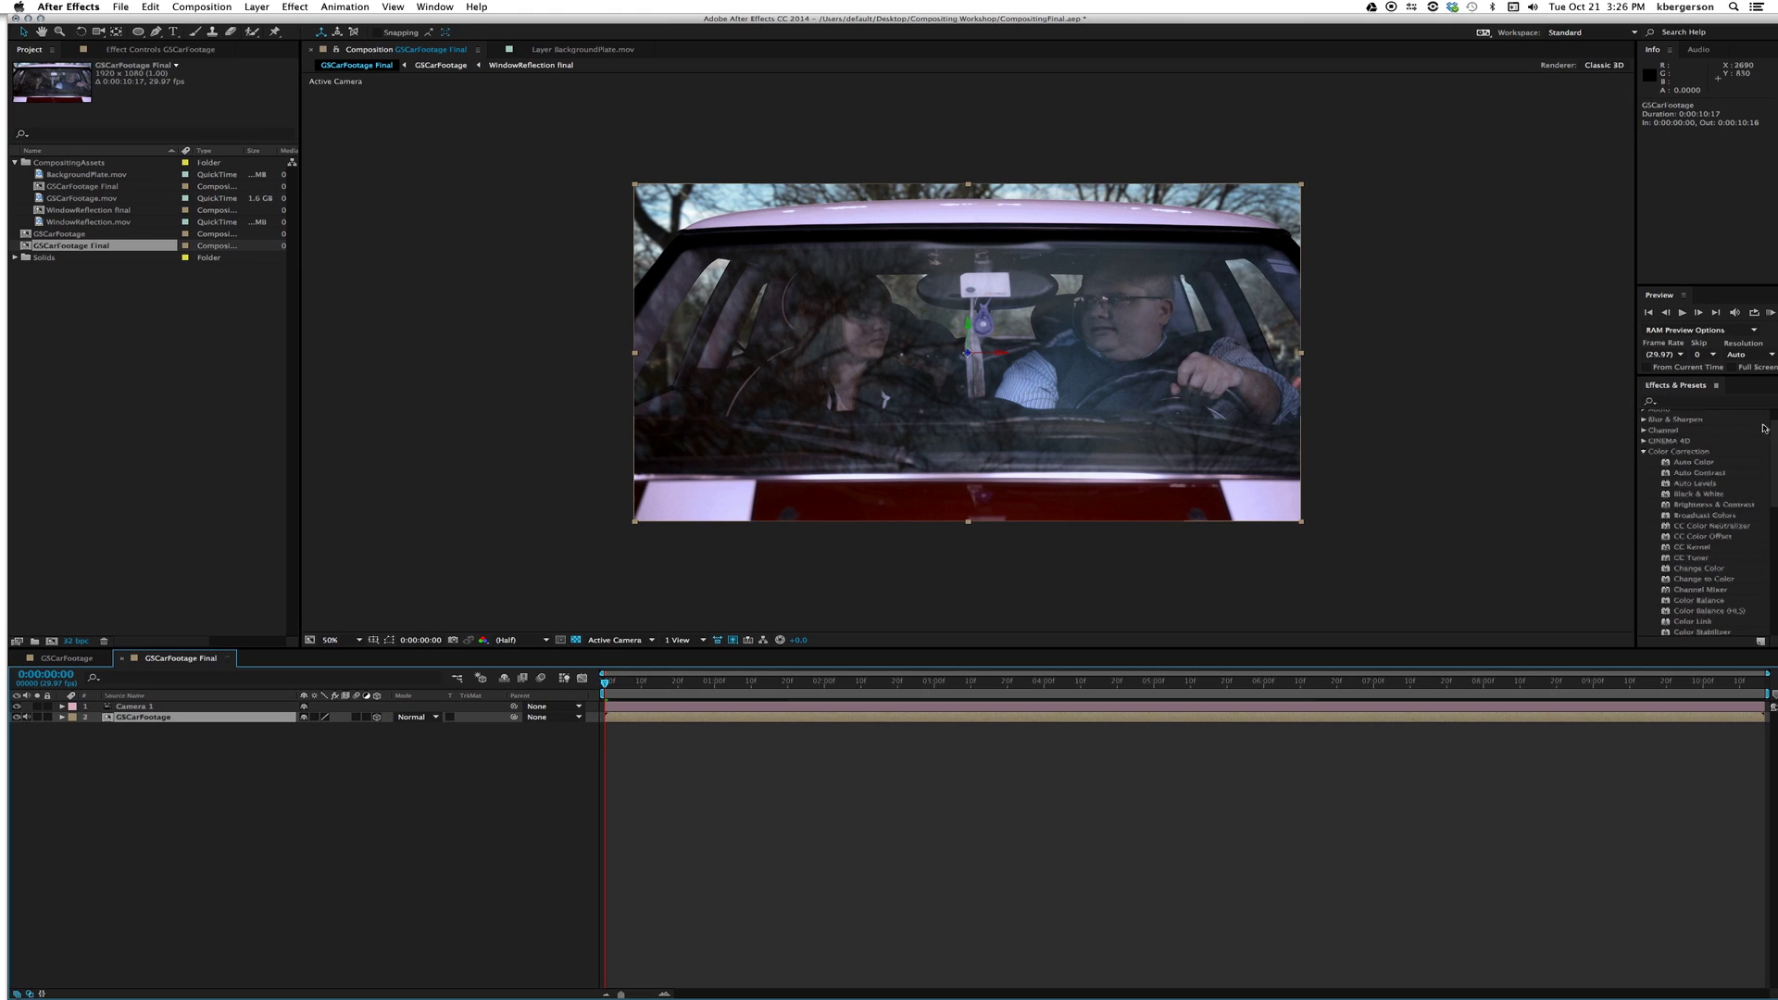
pyautogui.click(1689, 403)
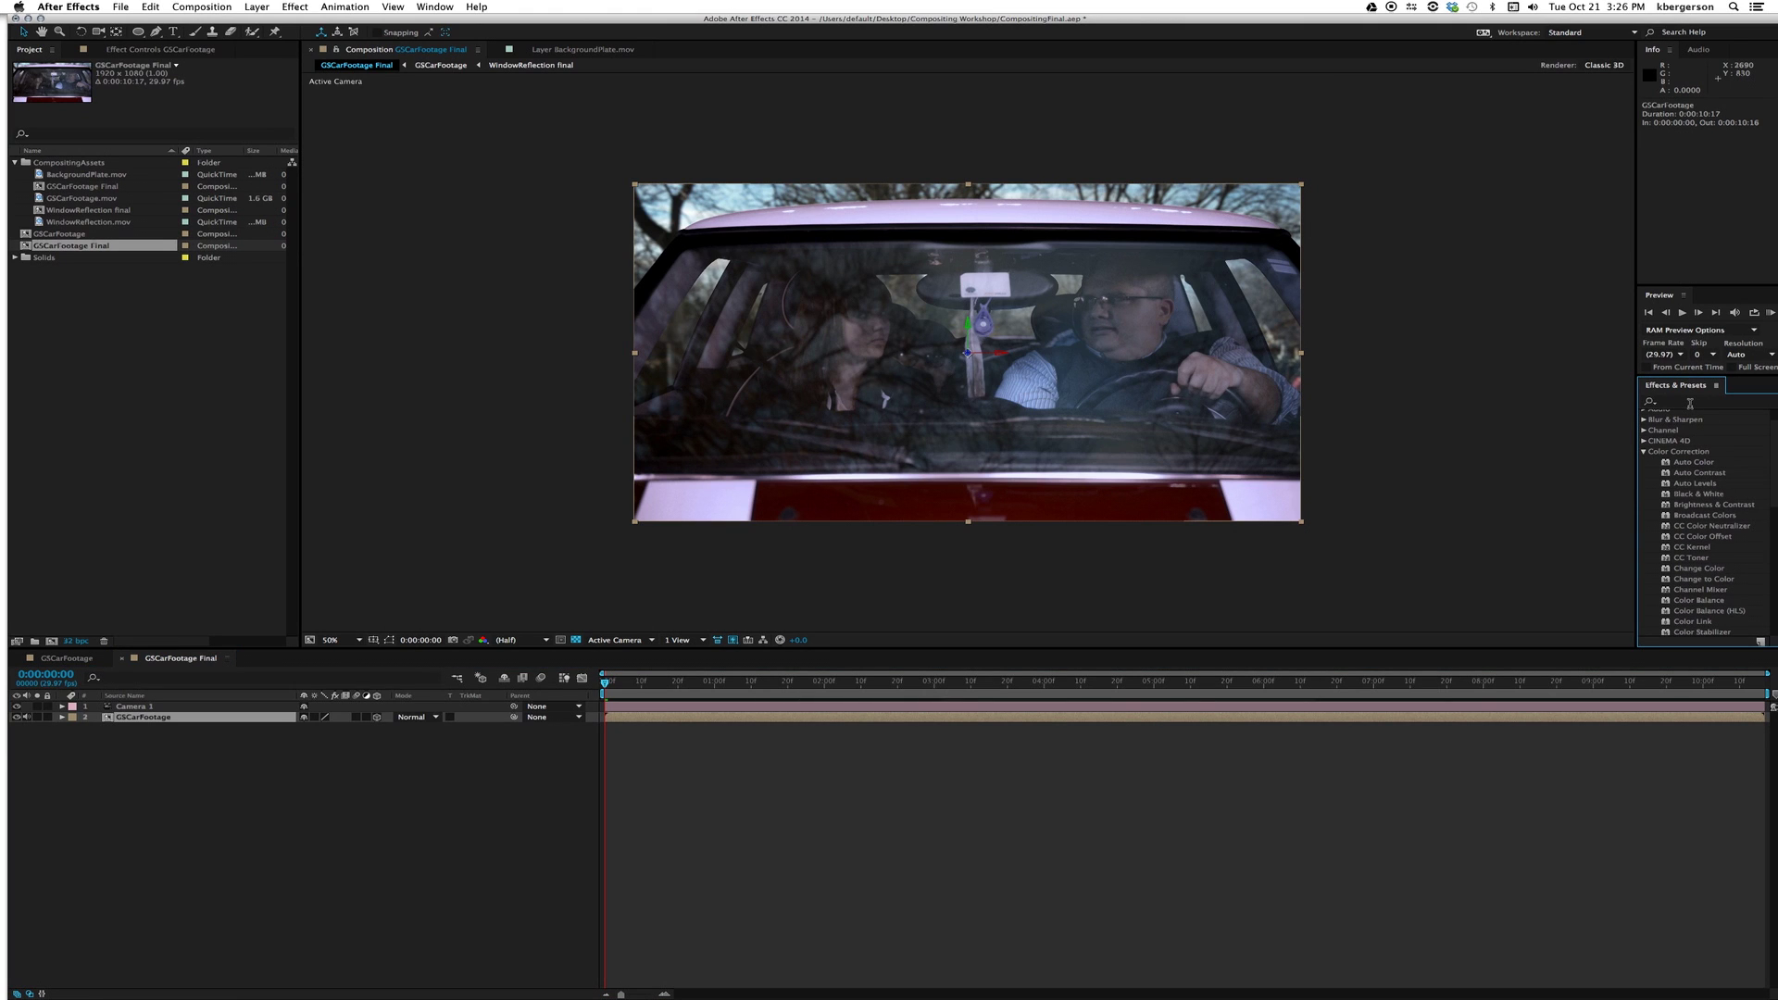
pyautogui.press('g')
pyautogui.click(1678, 404)
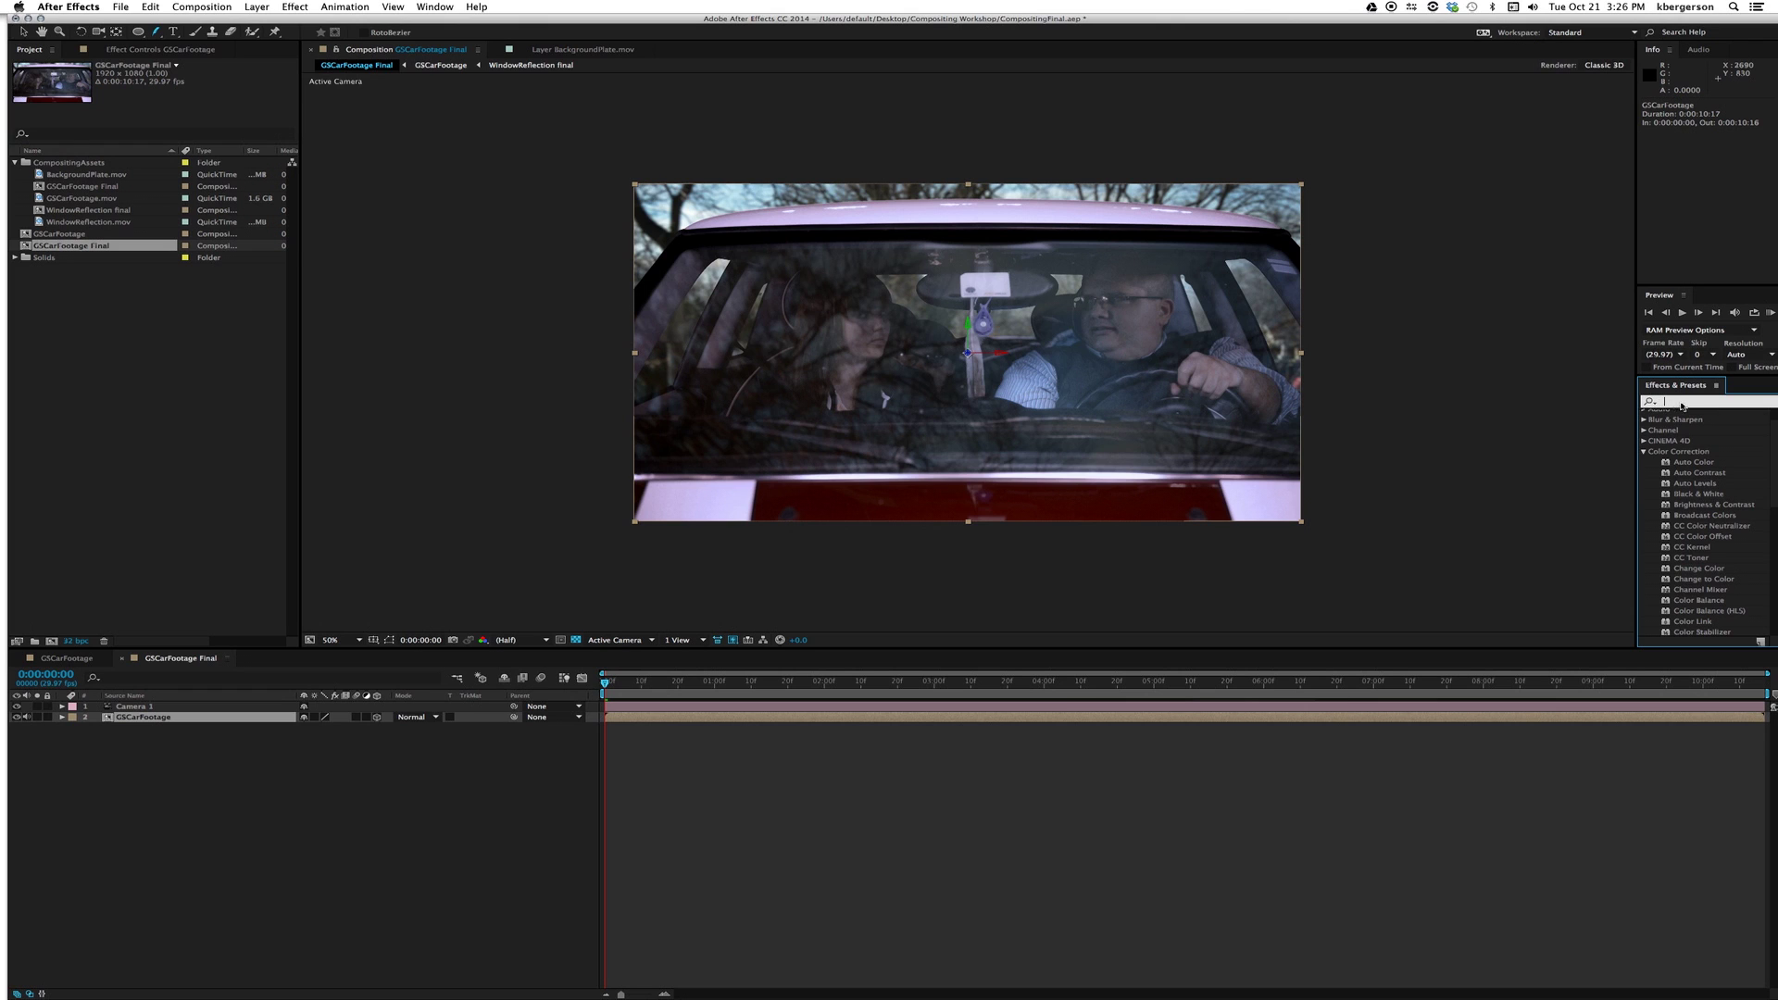
pyautogui.write('wiggle')
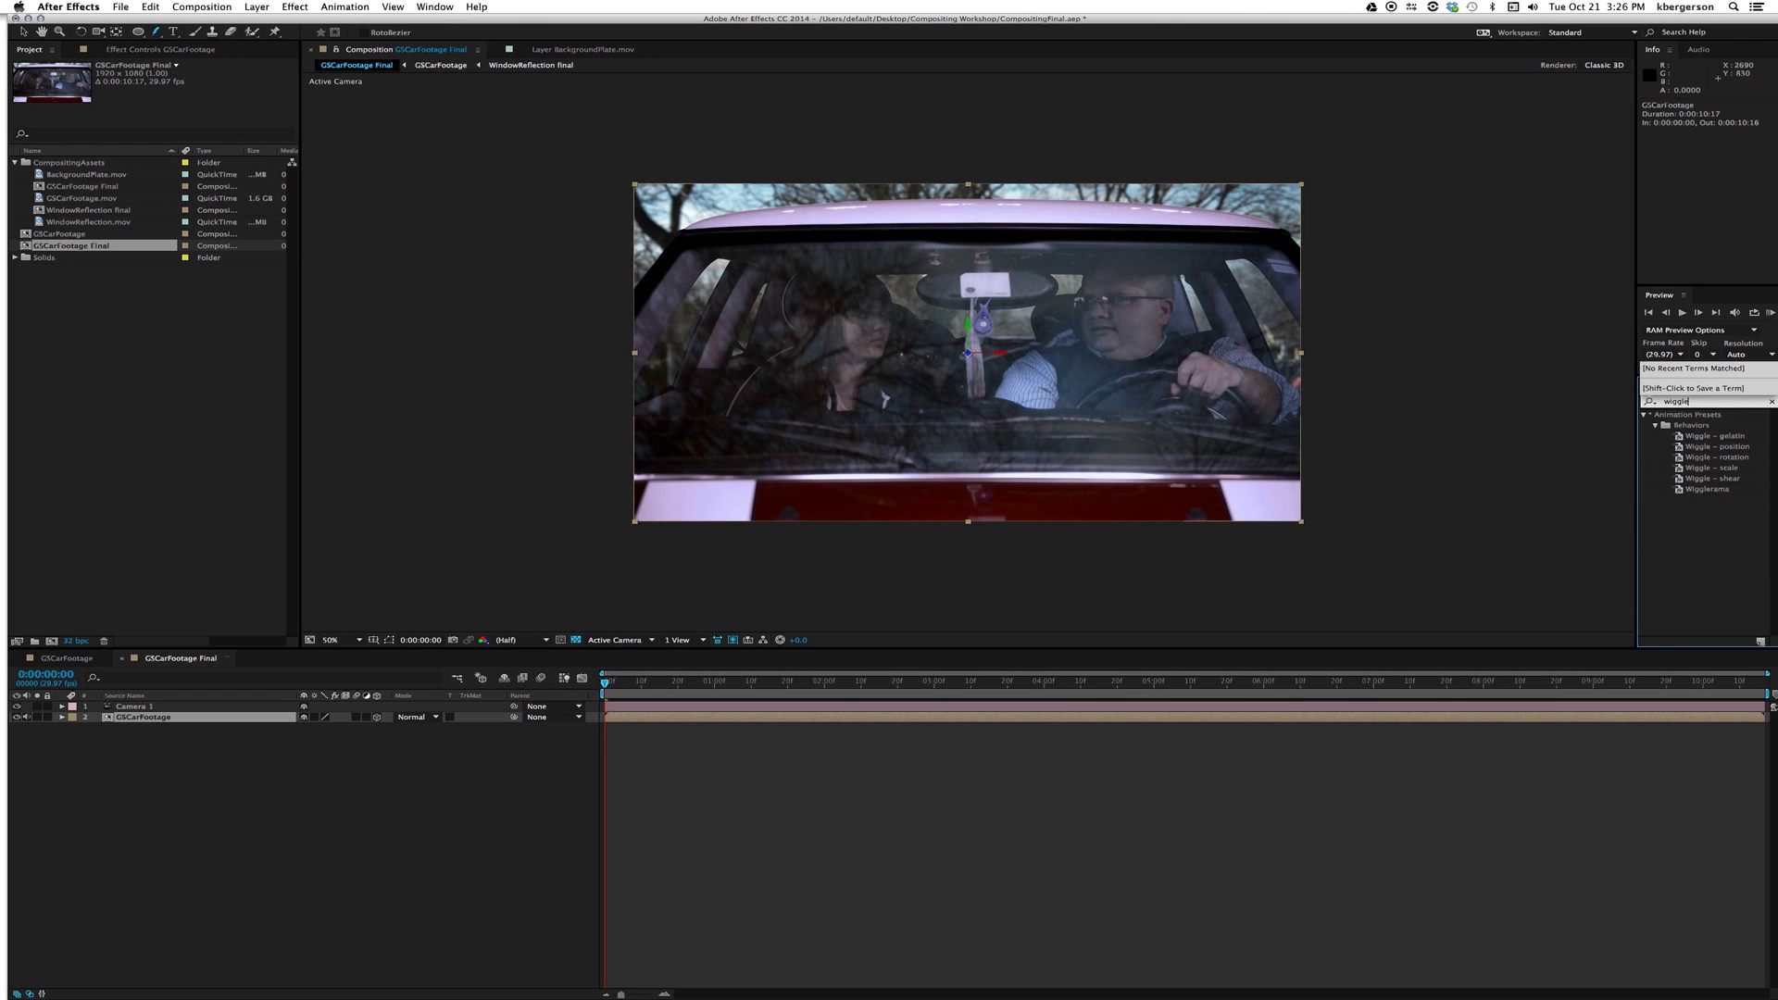
pyautogui.moveTo(1715, 447); pyautogui.dragTo(662, 720)
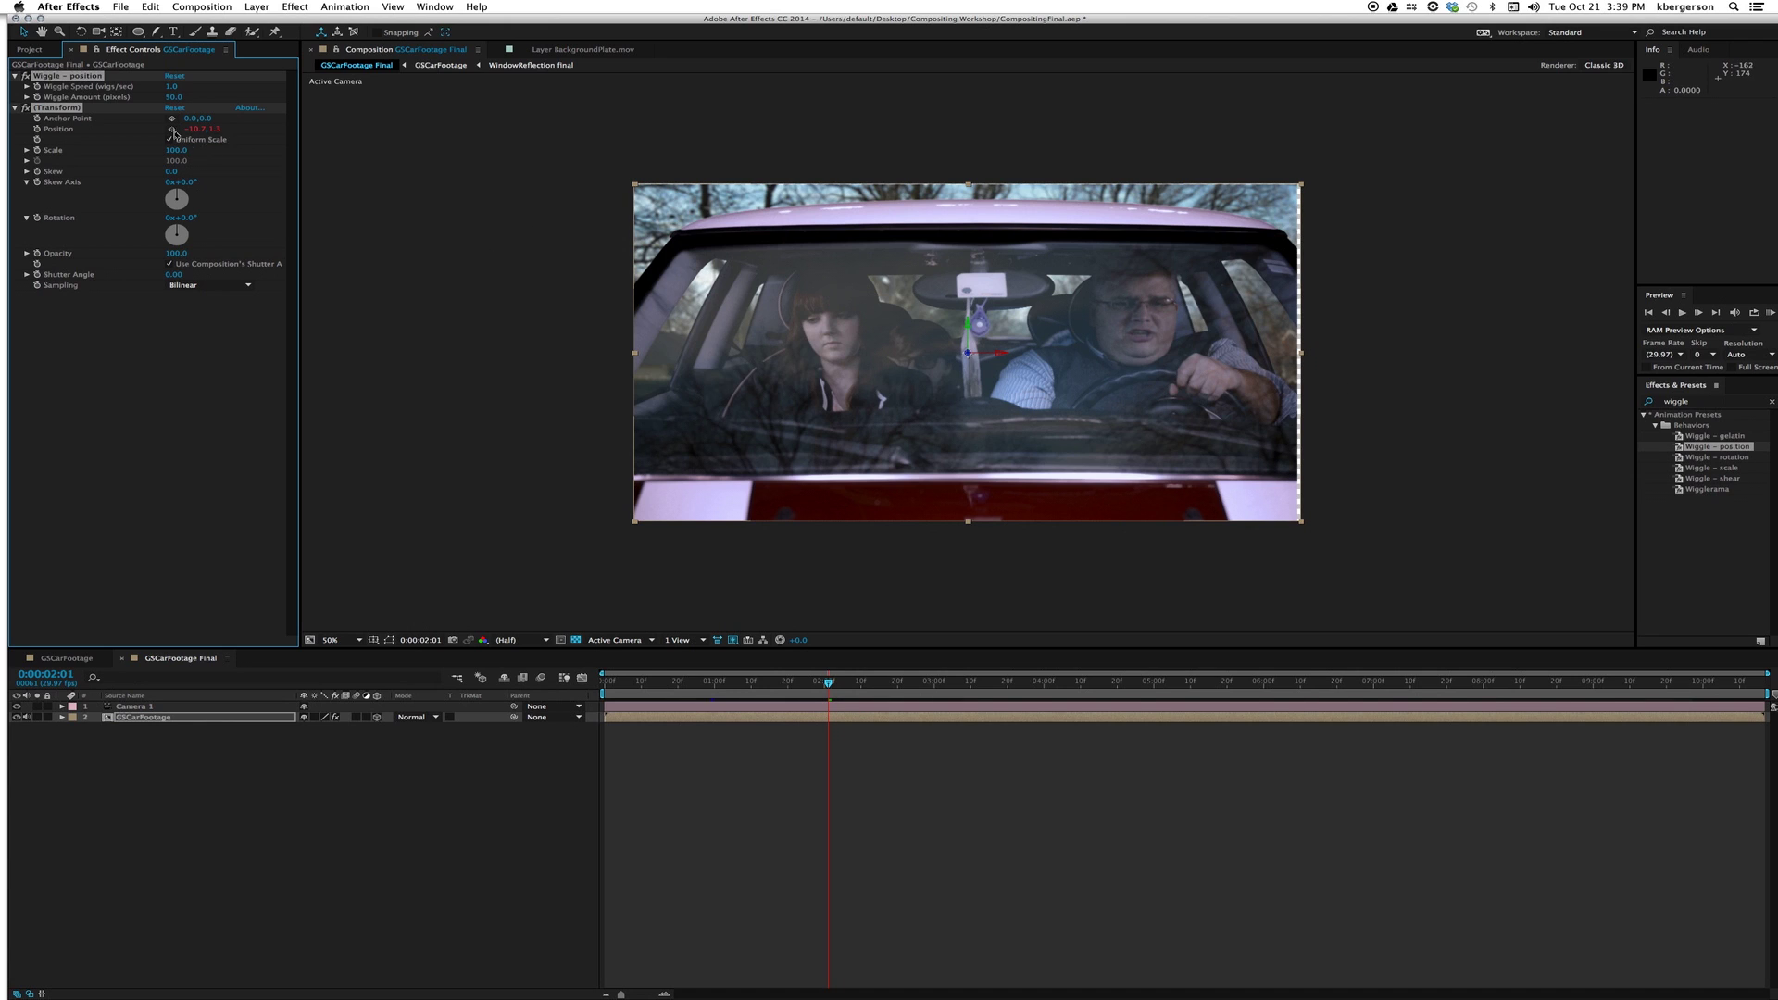
pyautogui.click(174, 97)
# Set the wiggle amount to 5 pixels, scale GSCarFootage to 103%, and preview the composite.
pyautogui.write('5')
pyautogui.press('Return')
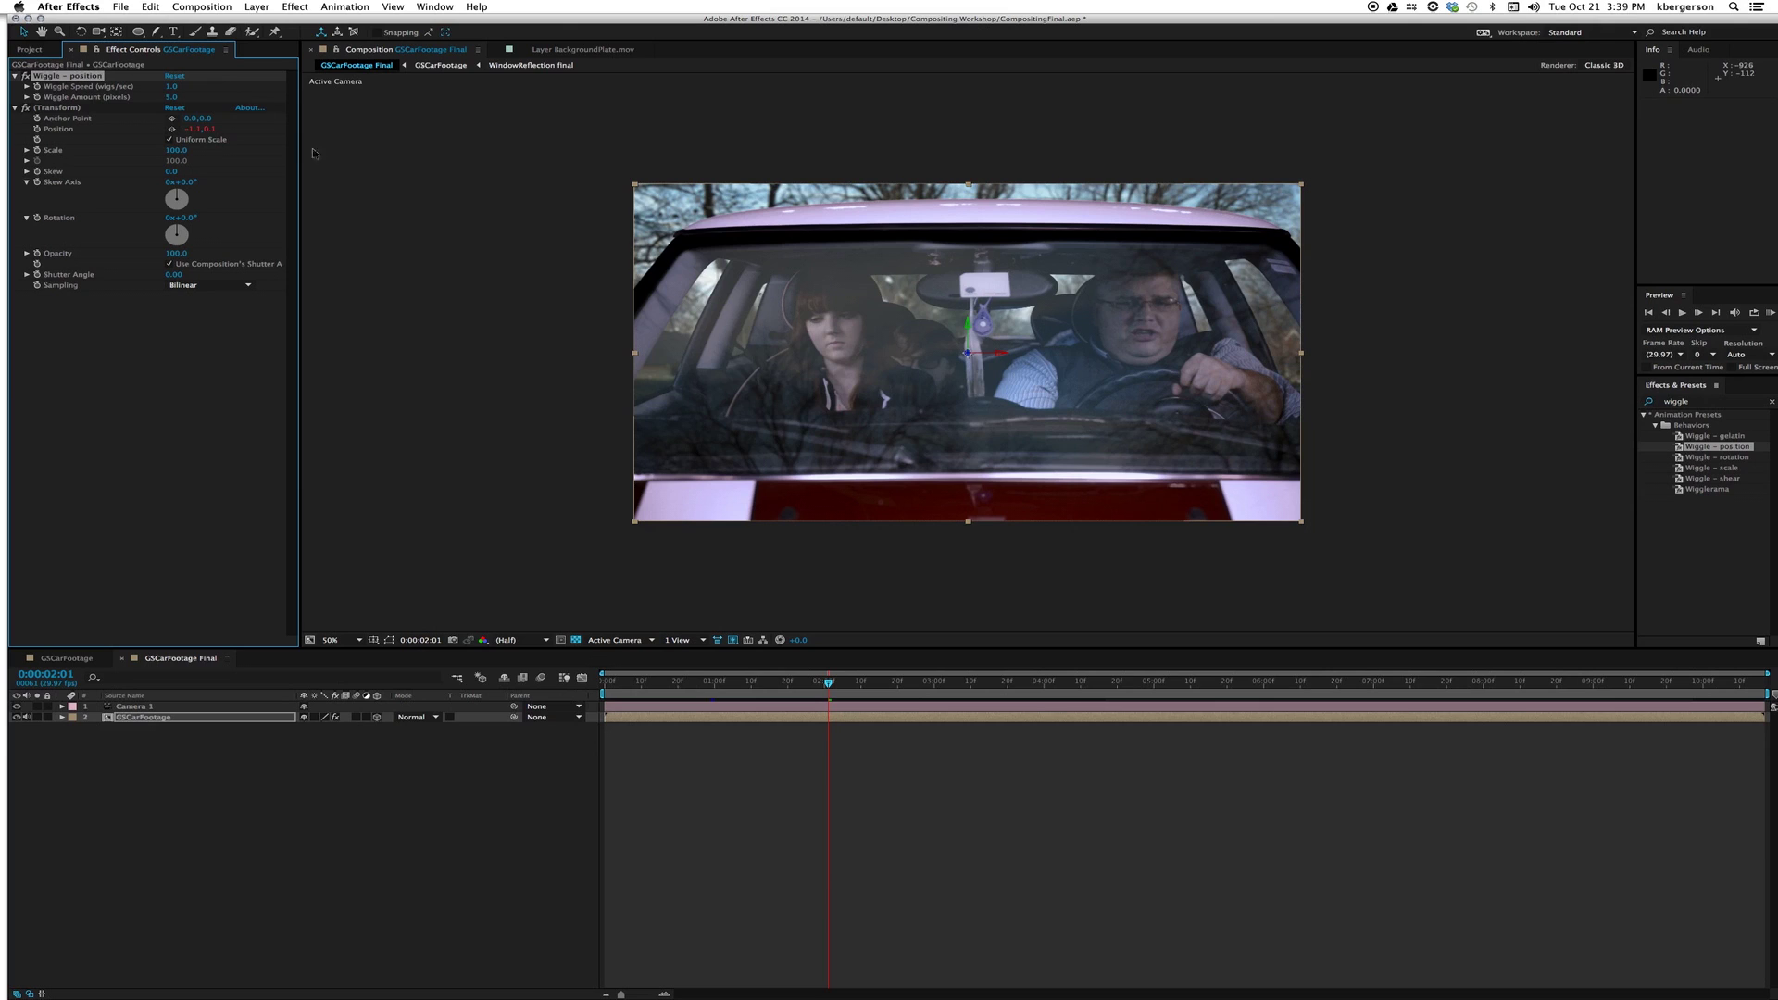
pyautogui.press('s')
pyautogui.click(328, 735)
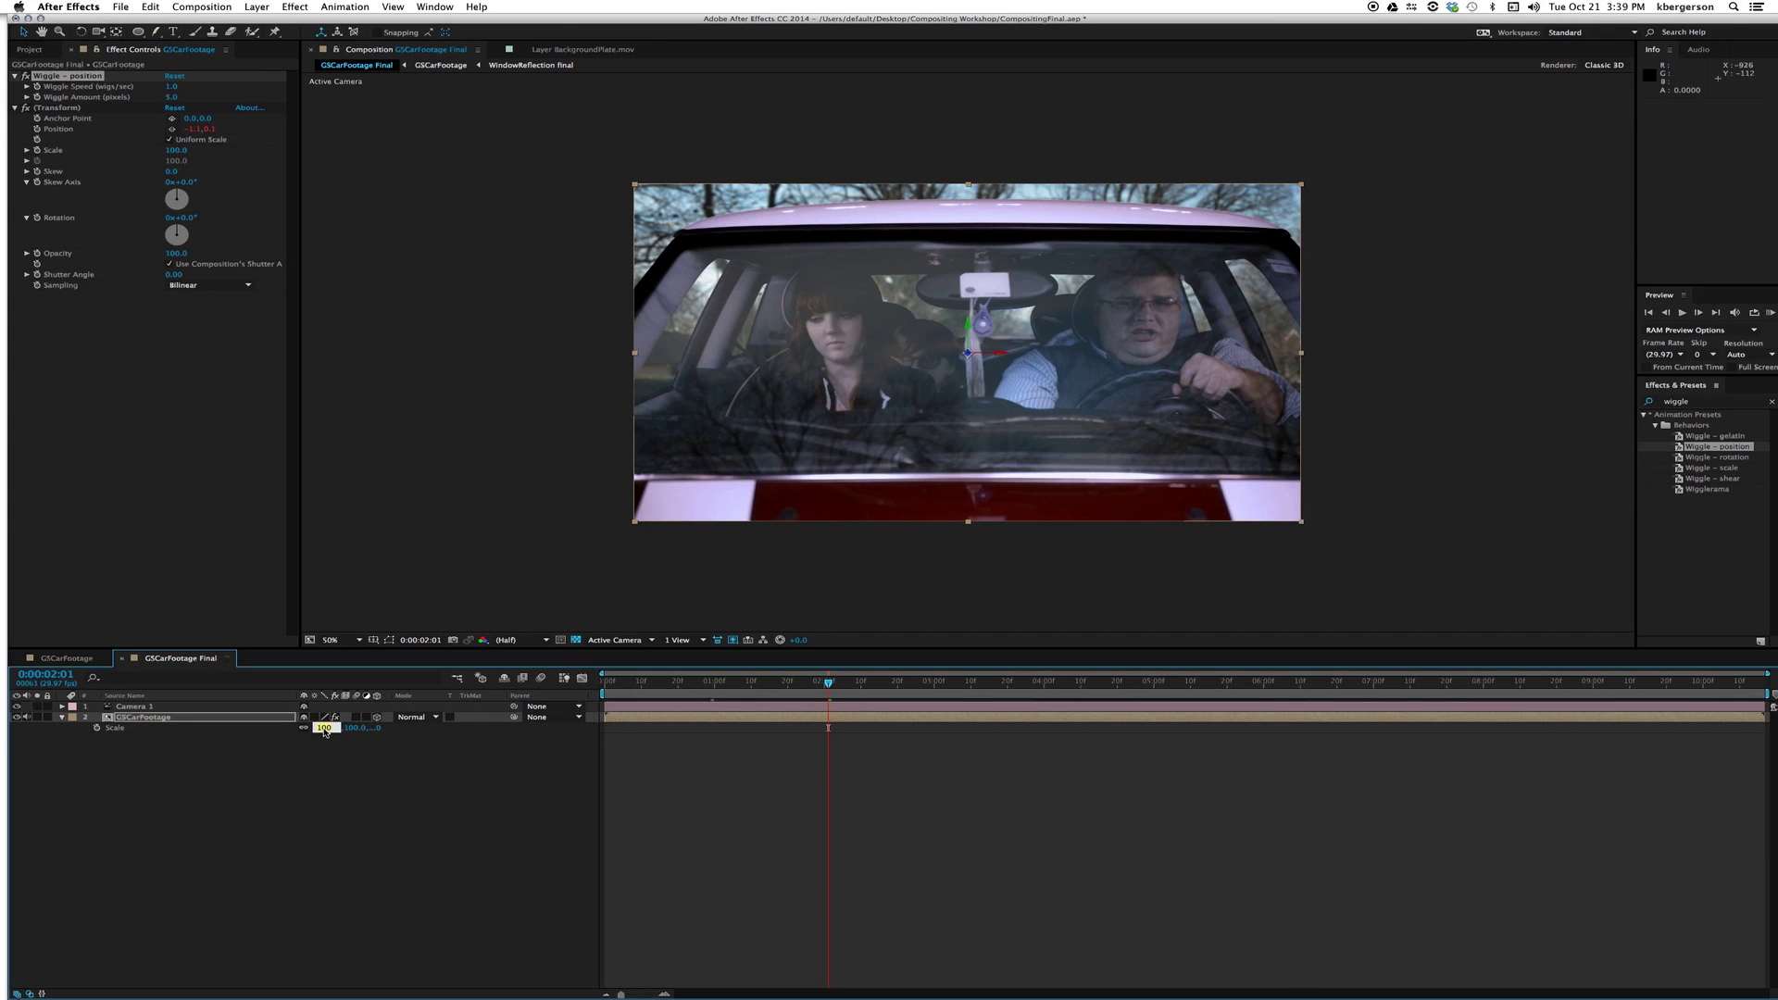
pyautogui.write('110')
pyautogui.press('Return')
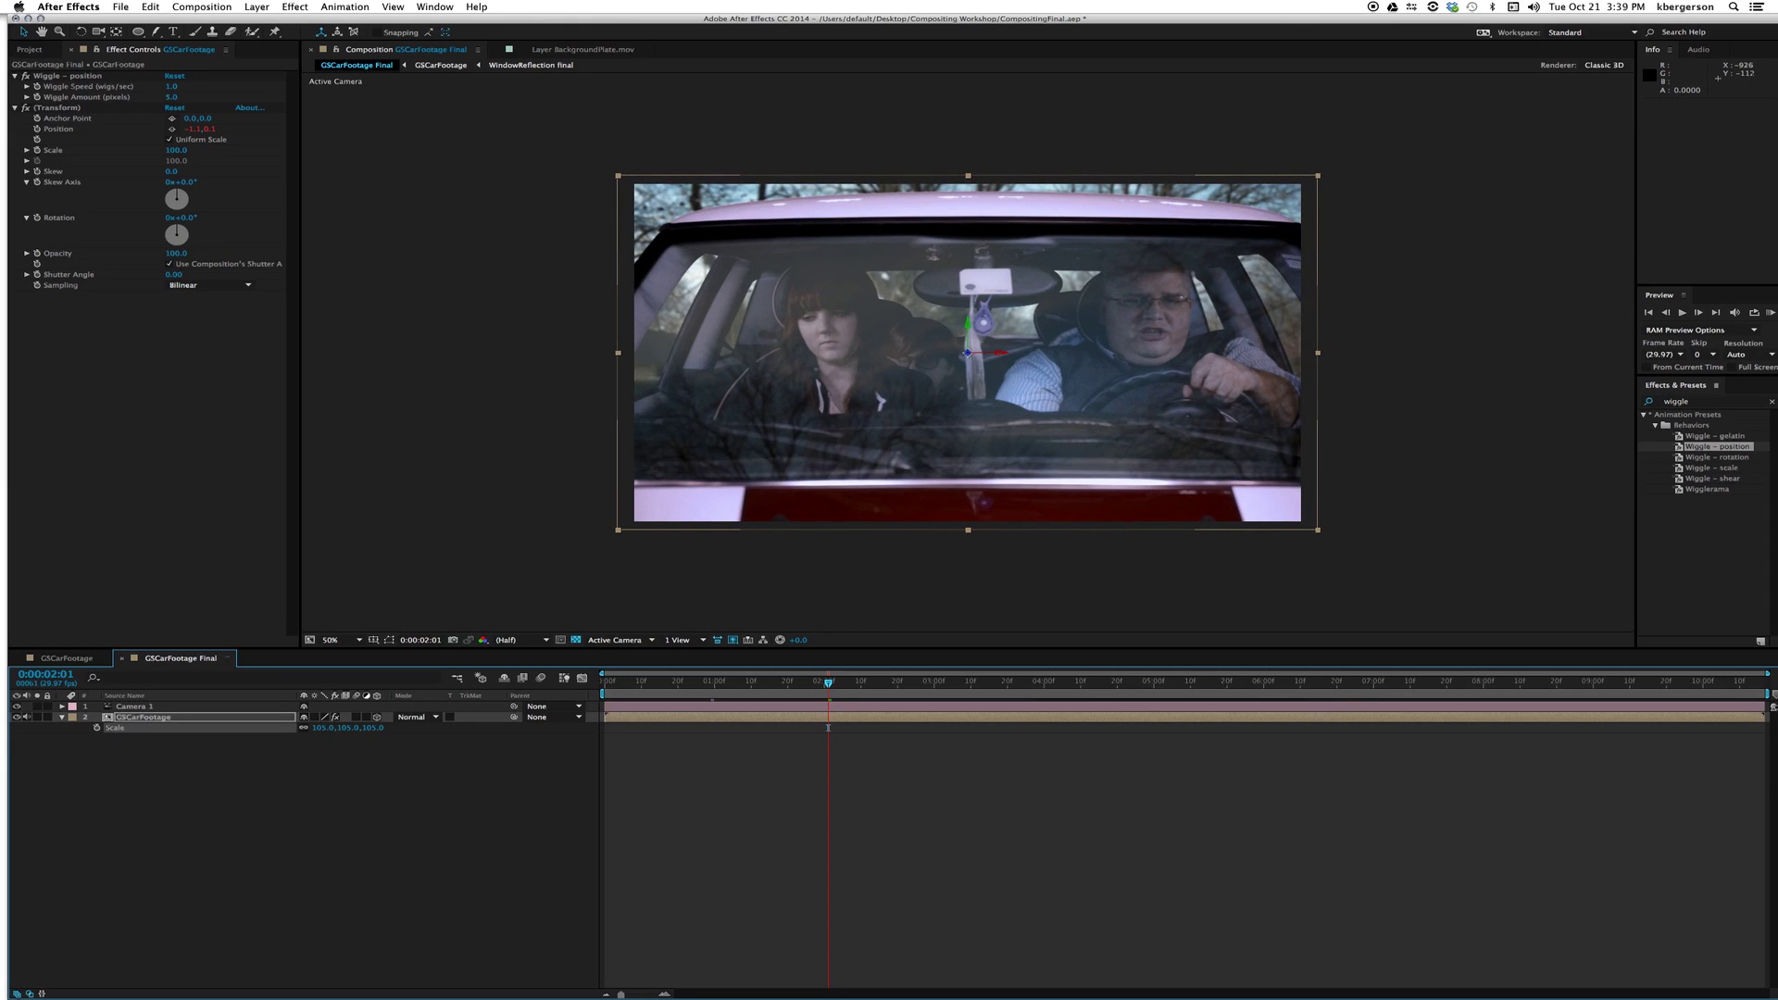
pyautogui.click(322, 728)
pyautogui.write('103')
pyautogui.press('Return')
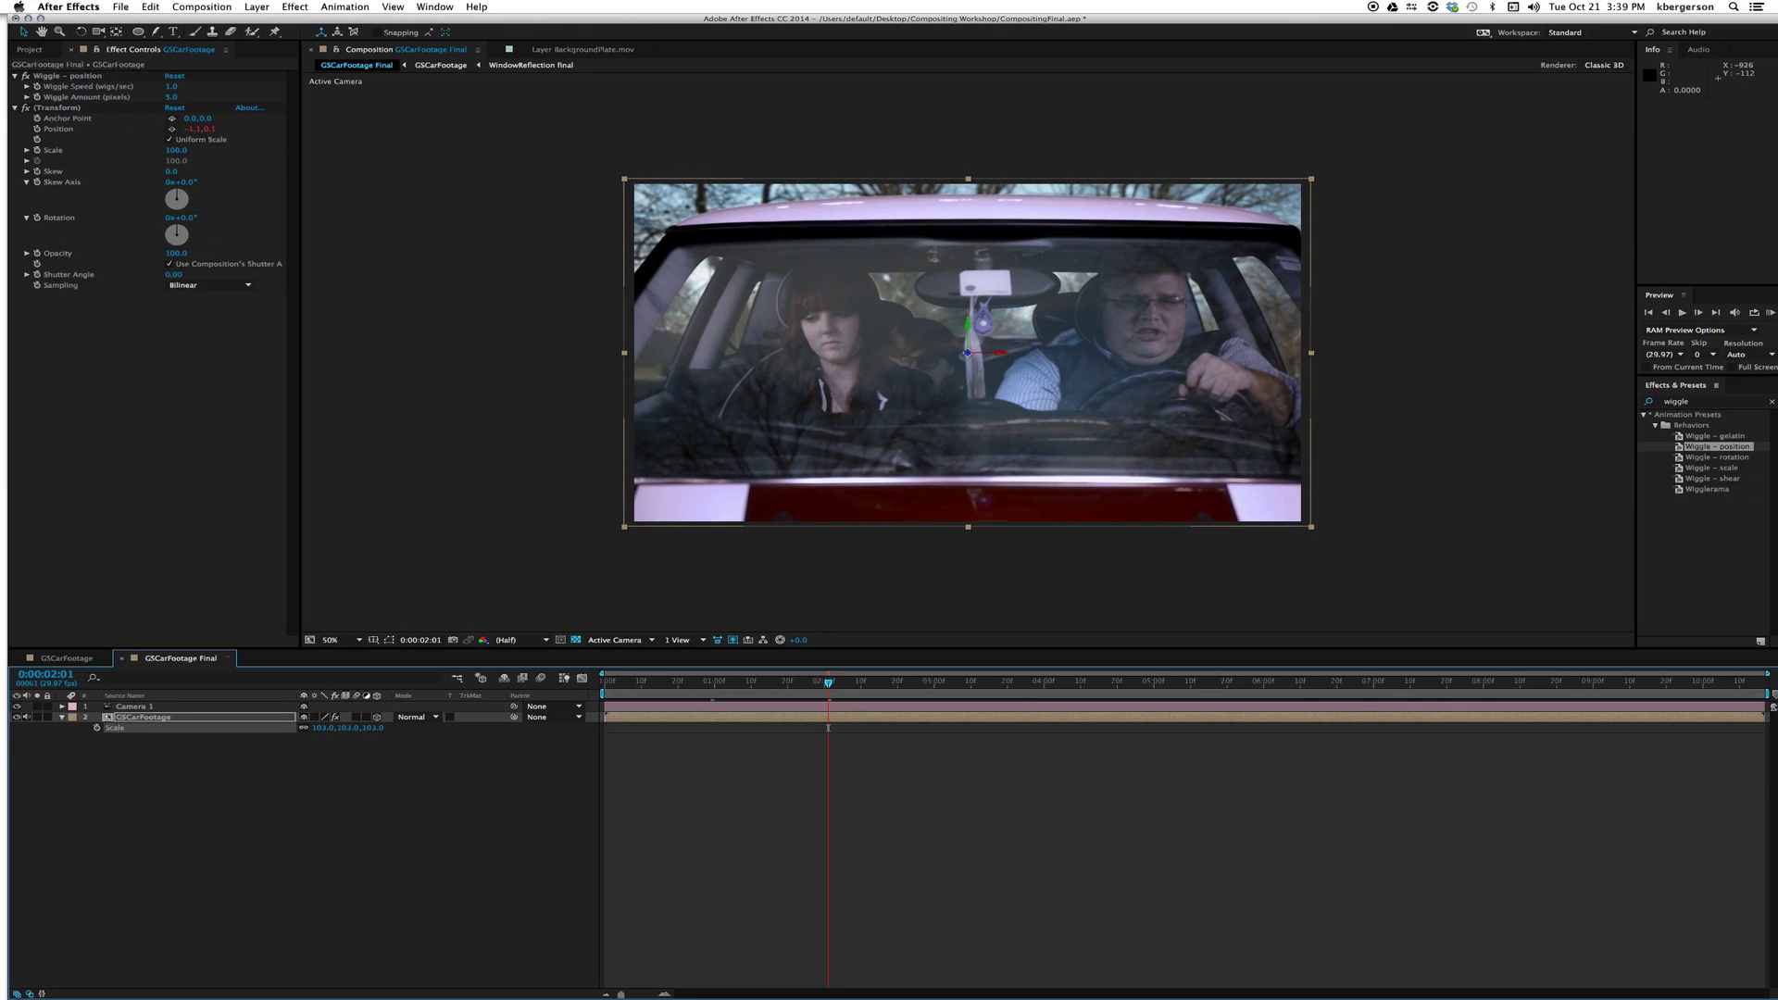
pyautogui.press('KP_0')
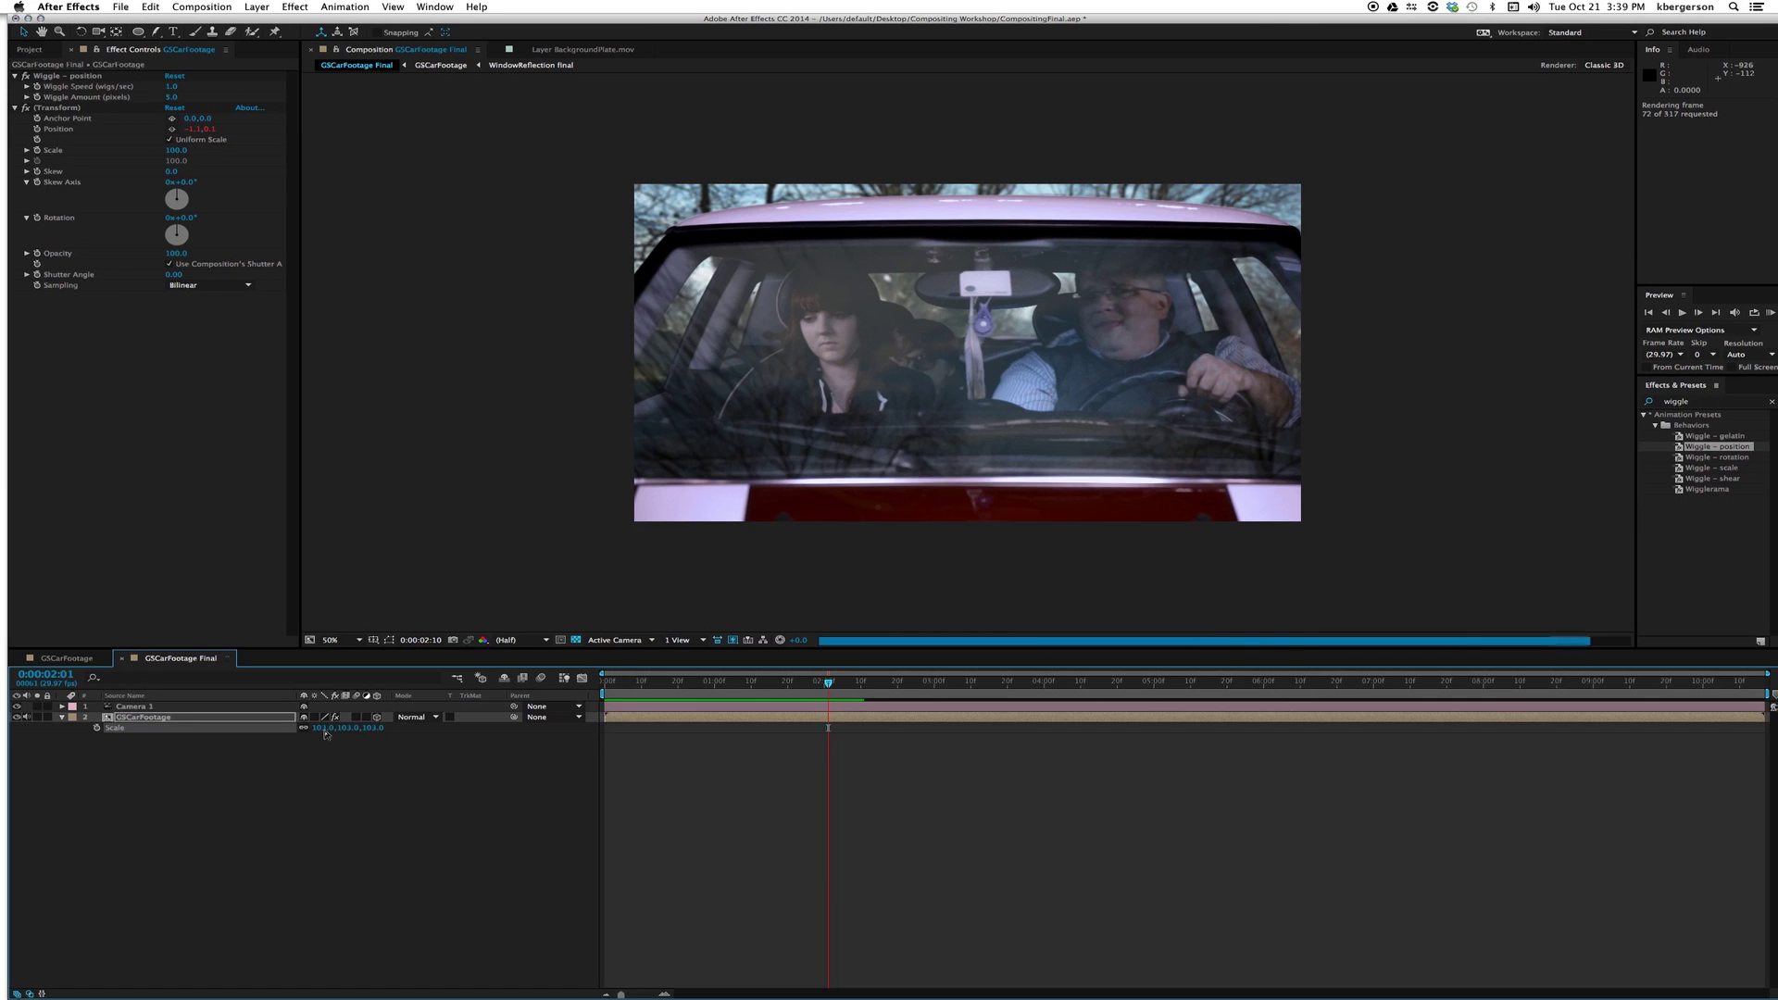
pyautogui.press('space')
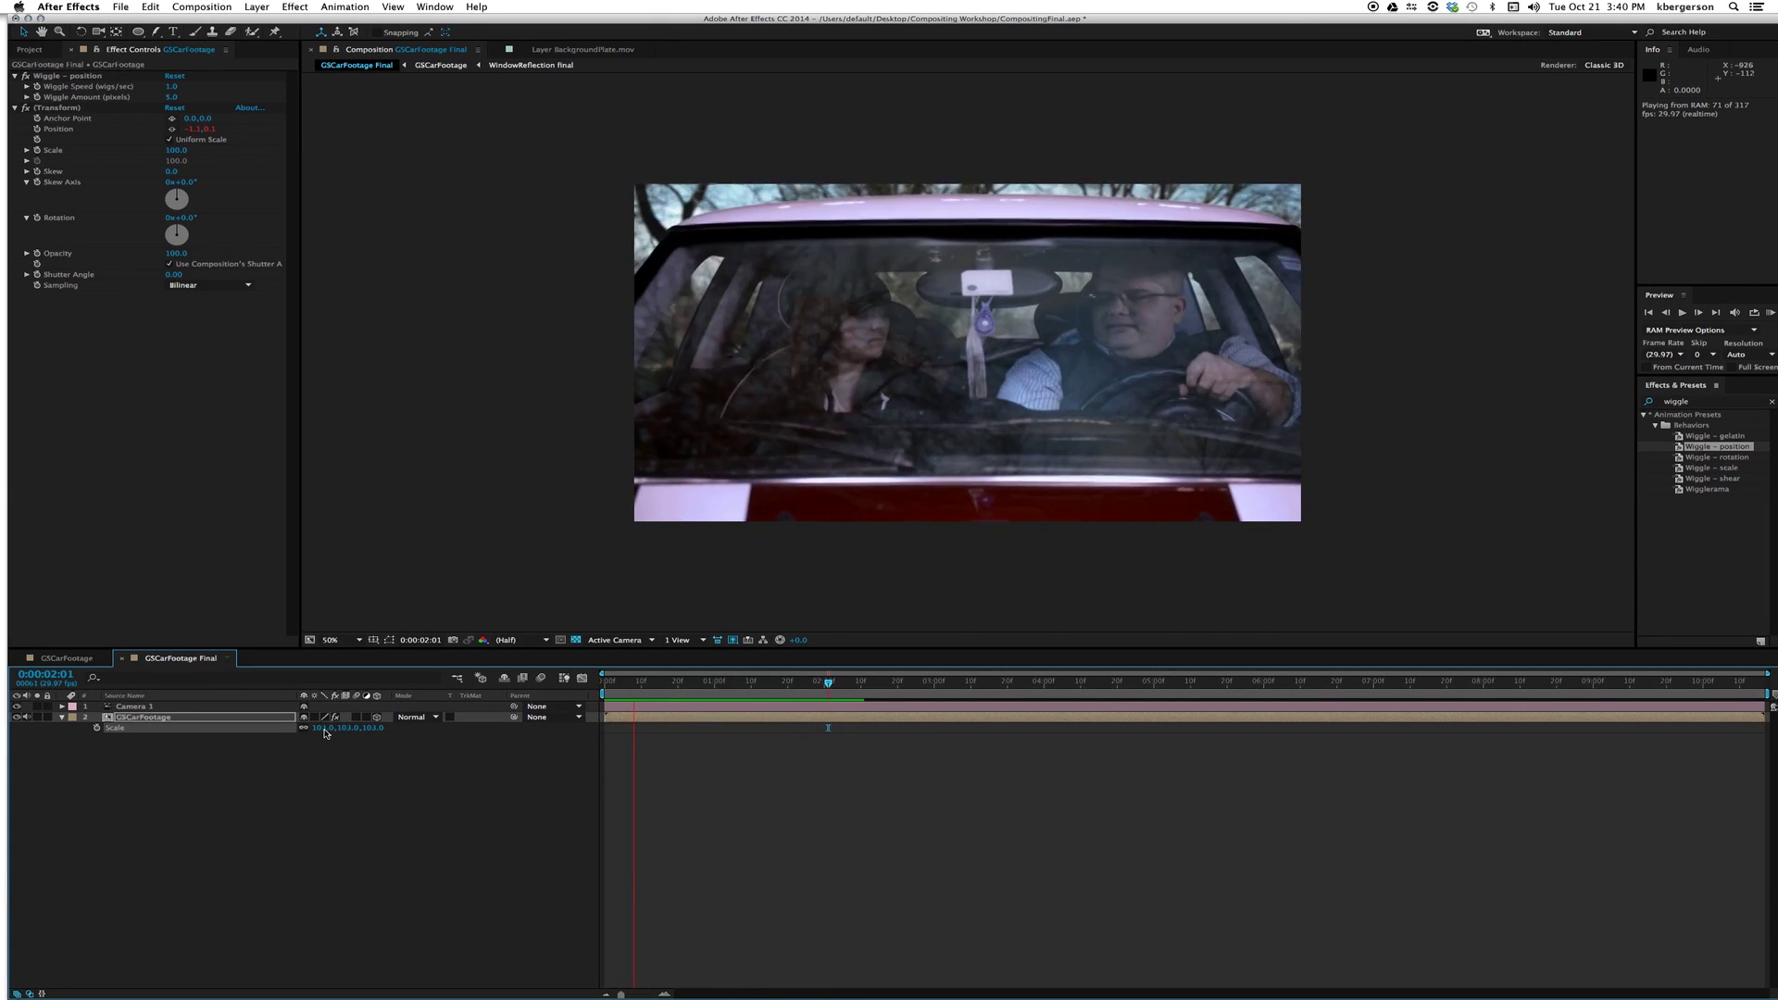
pyautogui.moveTo(1, 329)
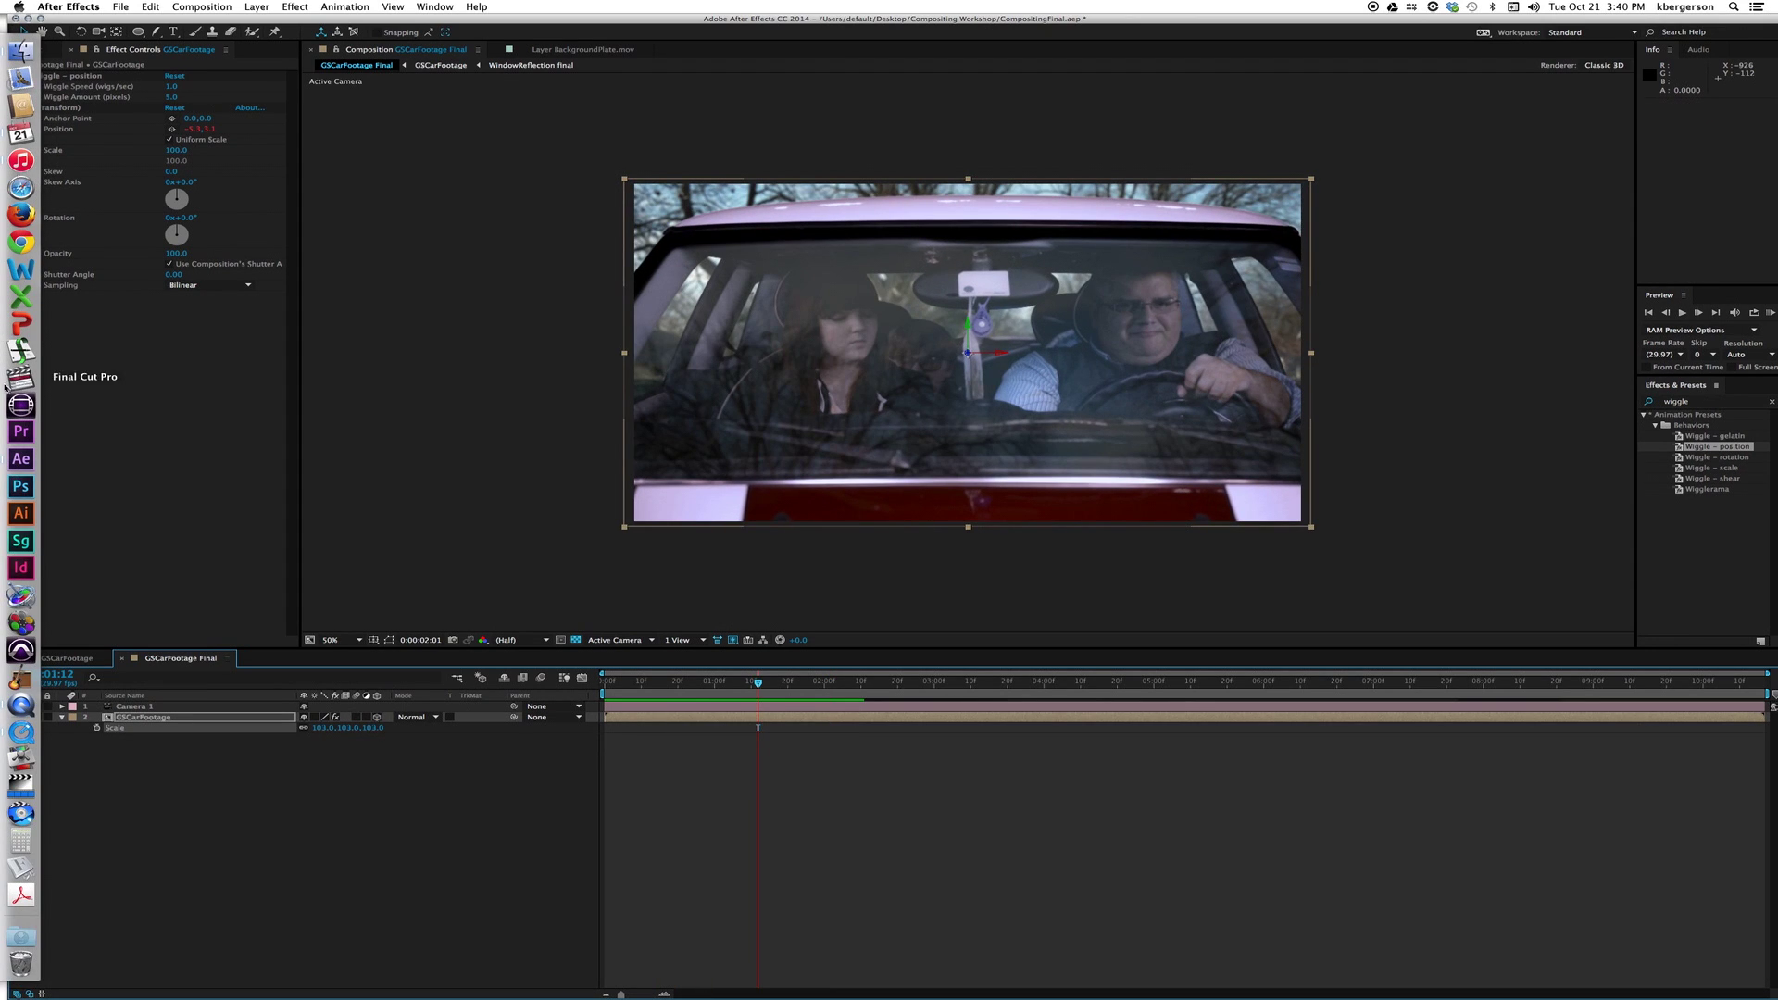